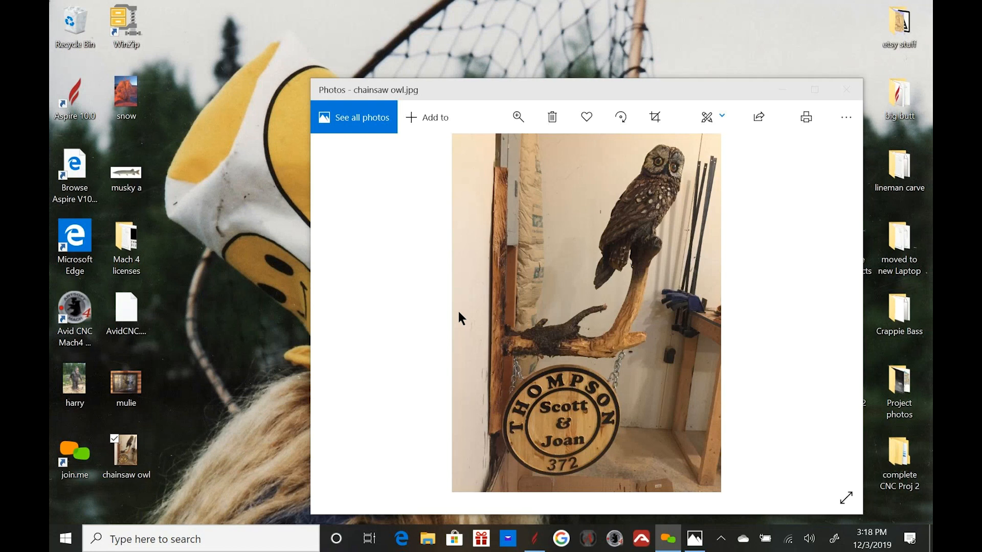
- Browse the project photos, from the chainsaw owl to the mule deer painting and the snow sculpture
key("Right")
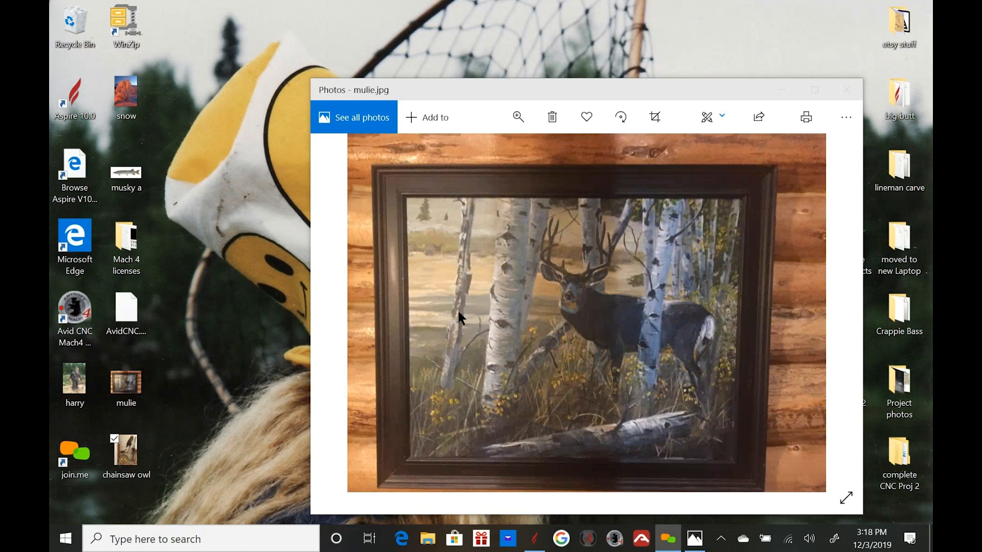
key("Right")
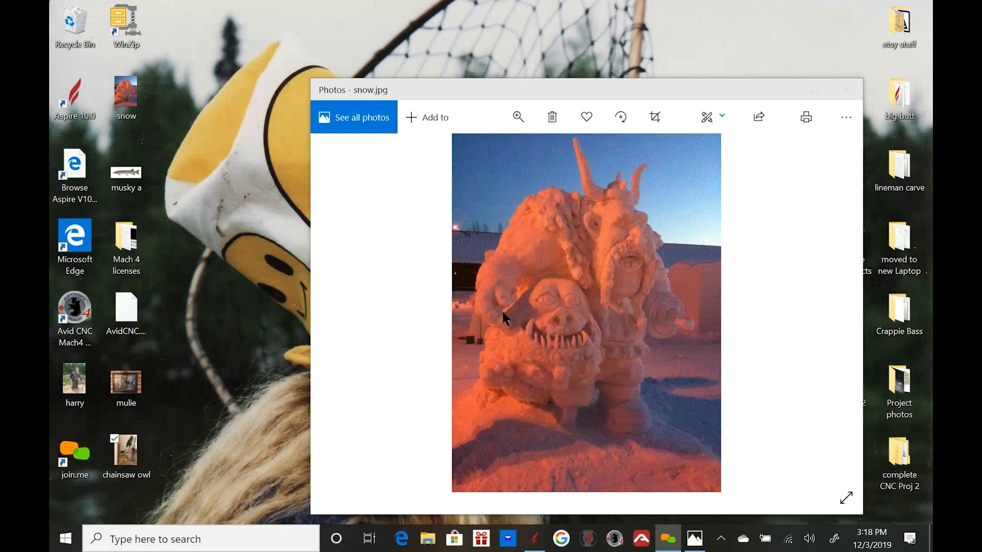
key("Left")
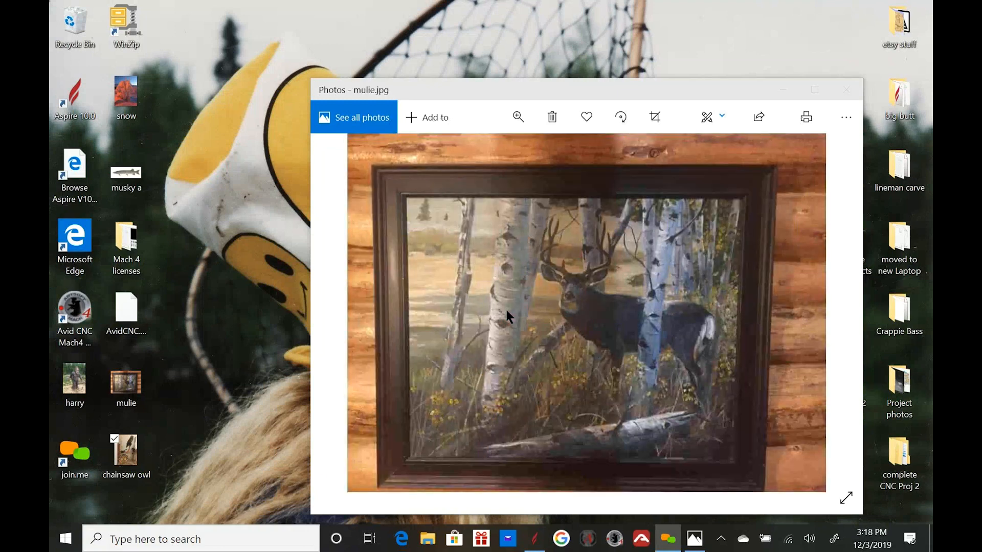
key("Right")
key("Right")
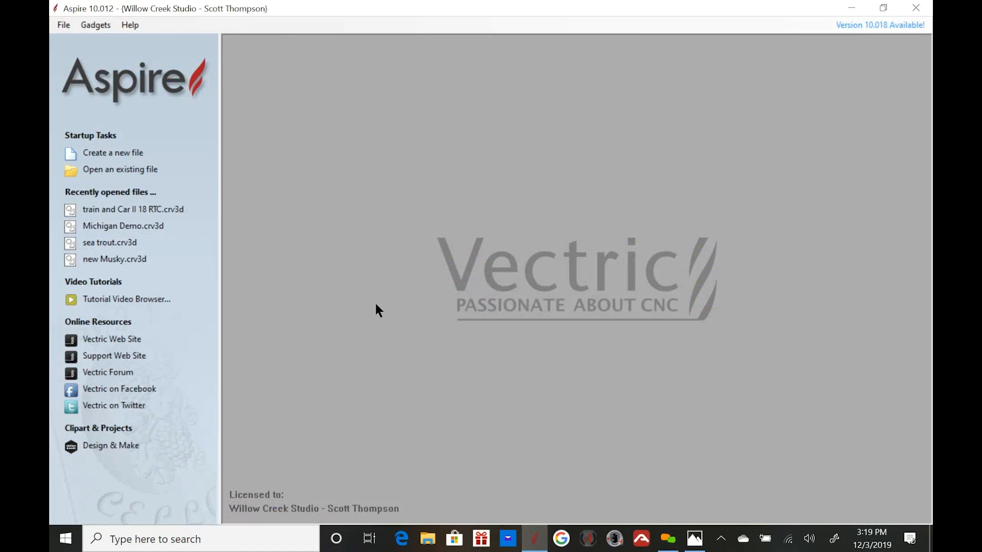
- Open the recent file Michigan Demo.crv3d in Aspire and display its clipart library and modeling components
left_click(141, 229)
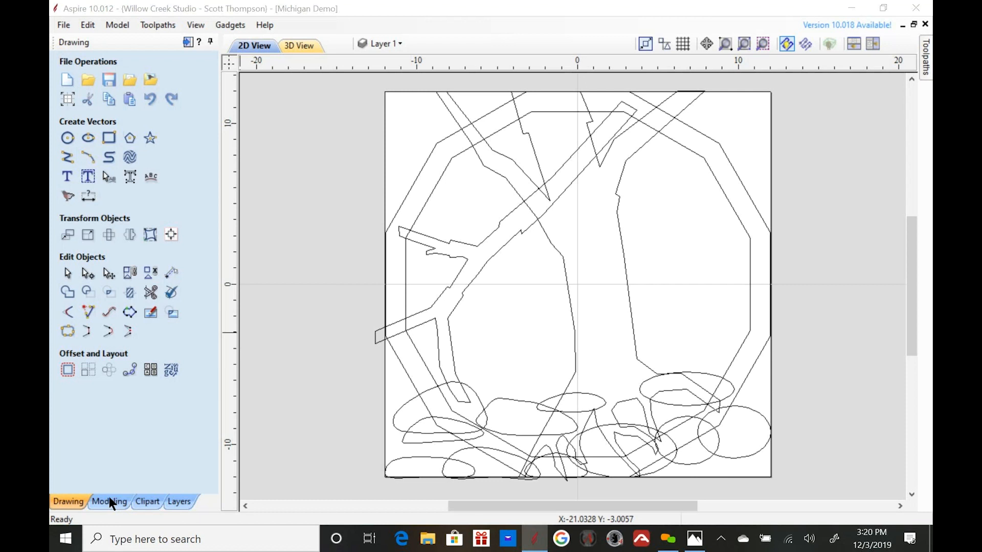
left_click(299, 266)
scroll(352, 243, "down", 1)
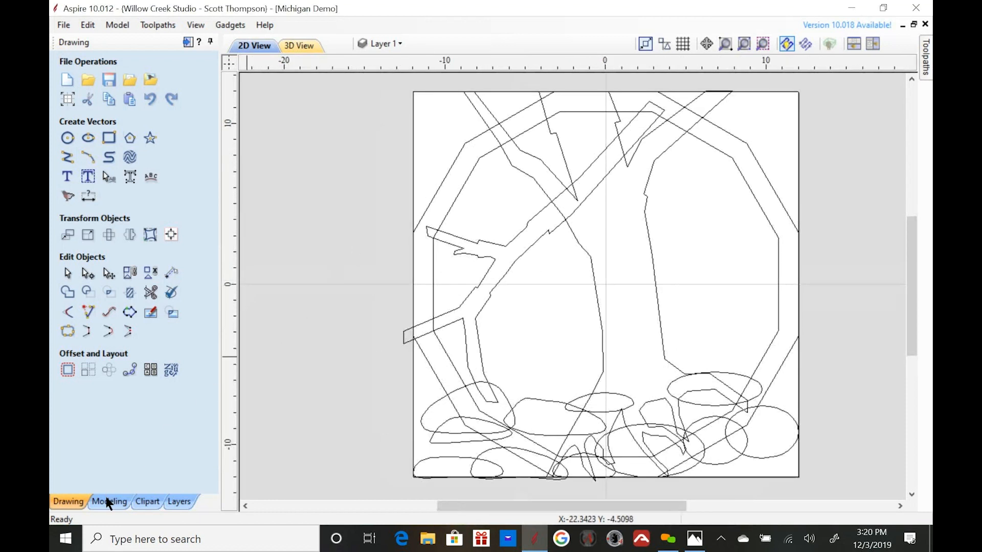
left_click(154, 500)
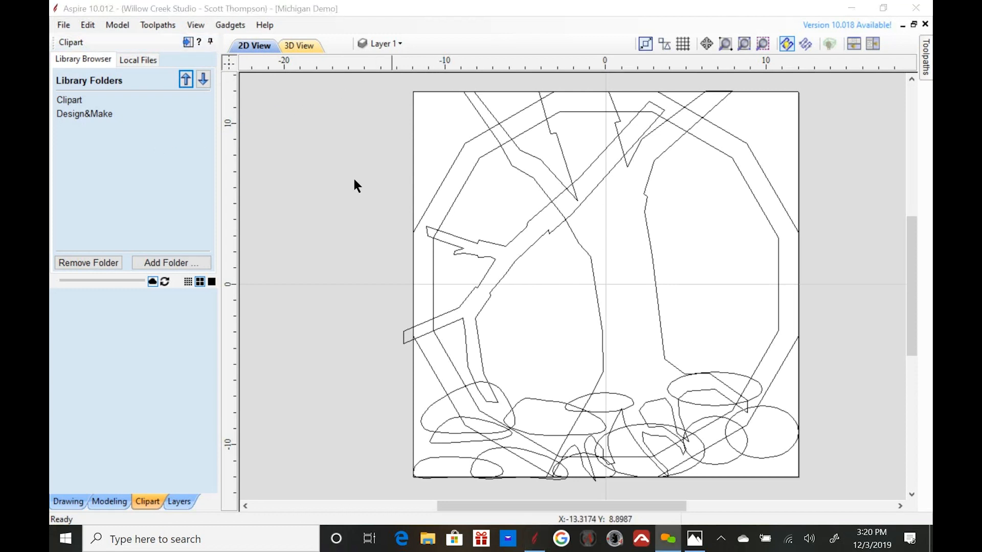
scroll(341, 199, "down", 1)
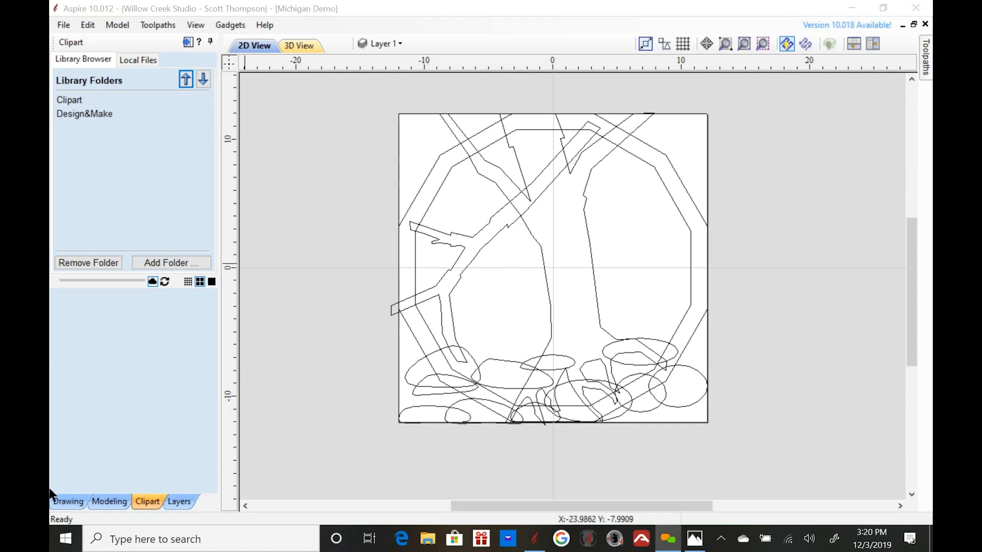
left_click(117, 502)
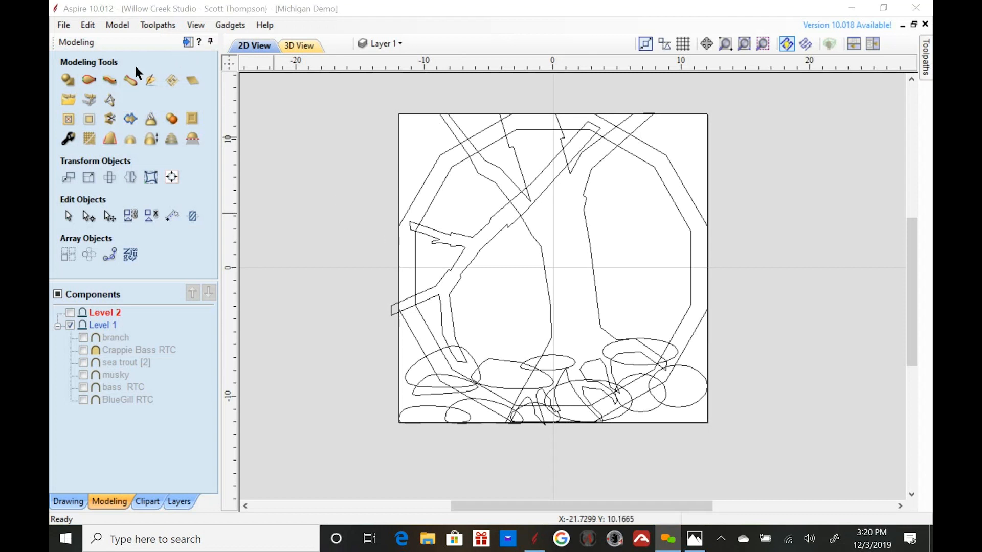
- Change the material appearance to Slate - Black in the job size and position setup
left_click(81, 23)
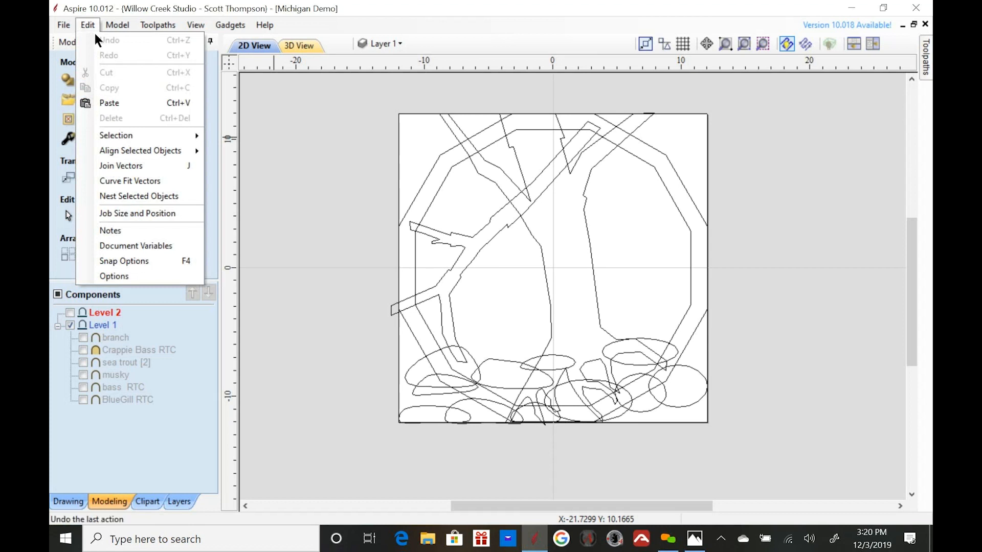
left_click(125, 212)
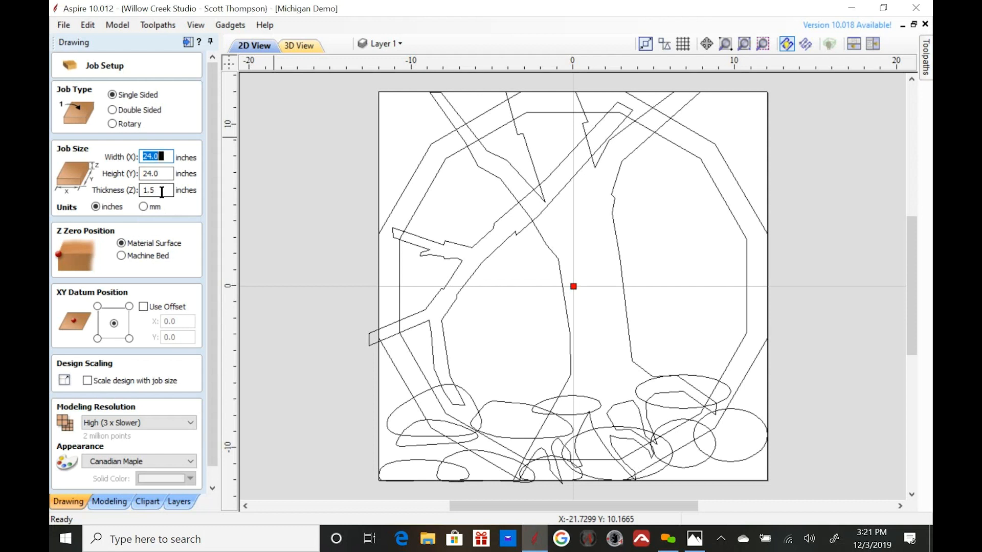
scroll(167, 363, "down", 1)
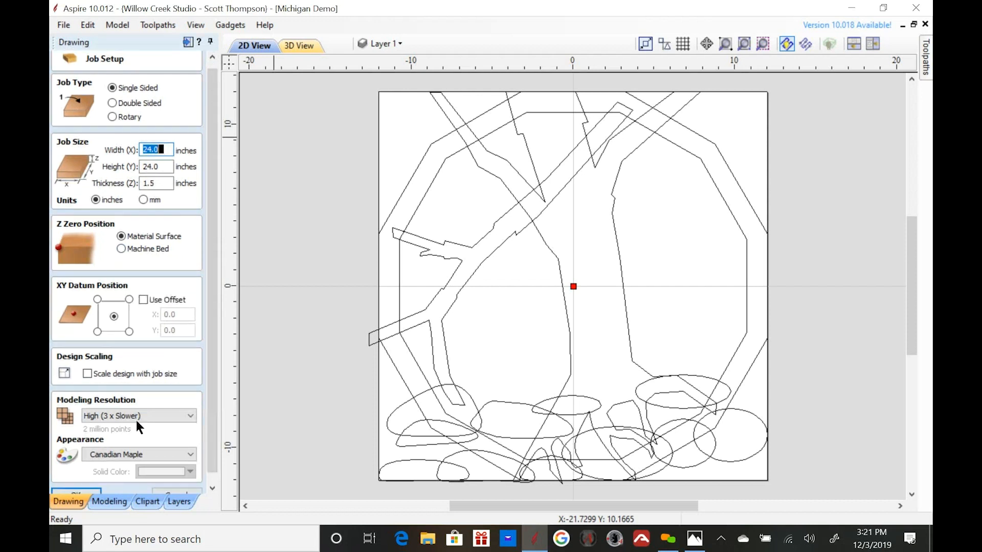
scroll(136, 447, "down", 2)
scroll(138, 451, "up", 1)
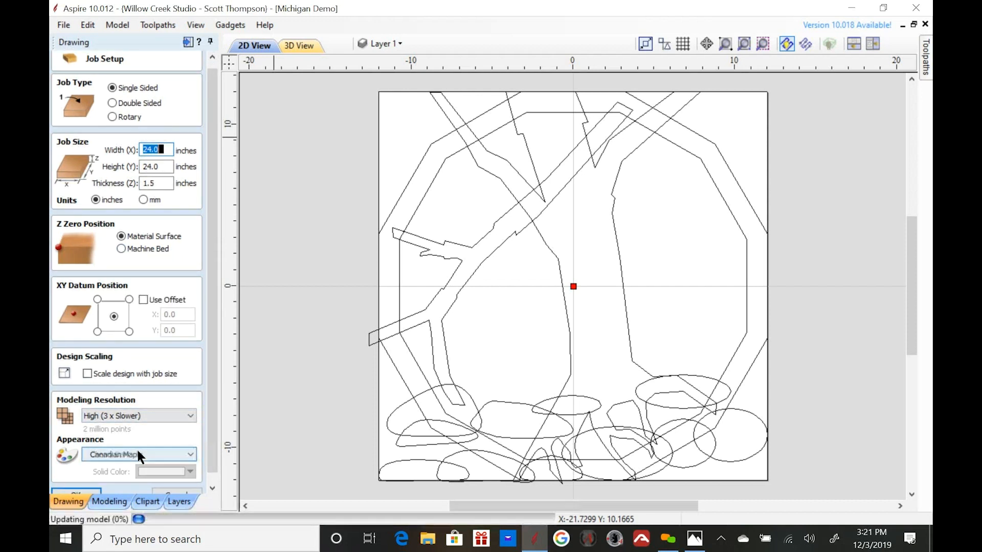
left_click(189, 454)
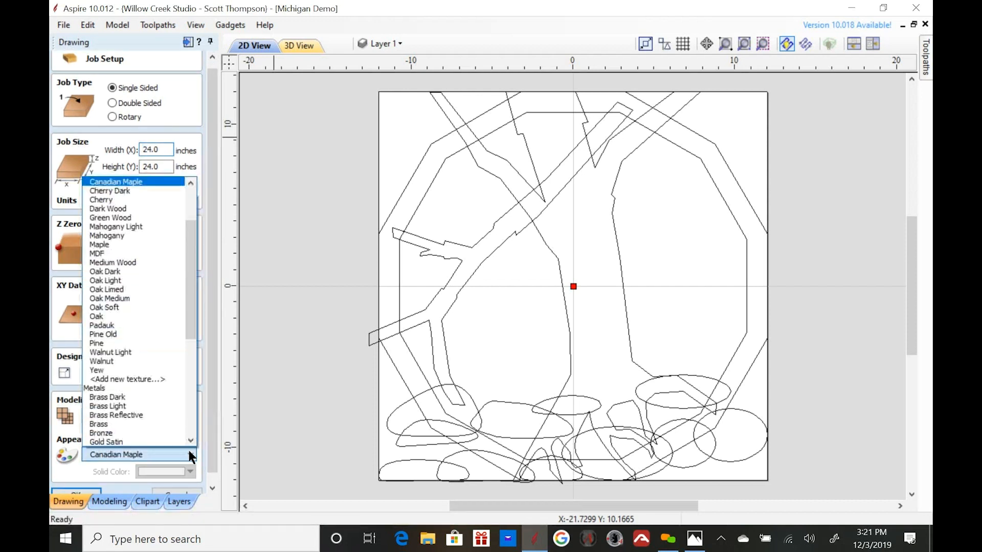
scroll(180, 440, "down", 2)
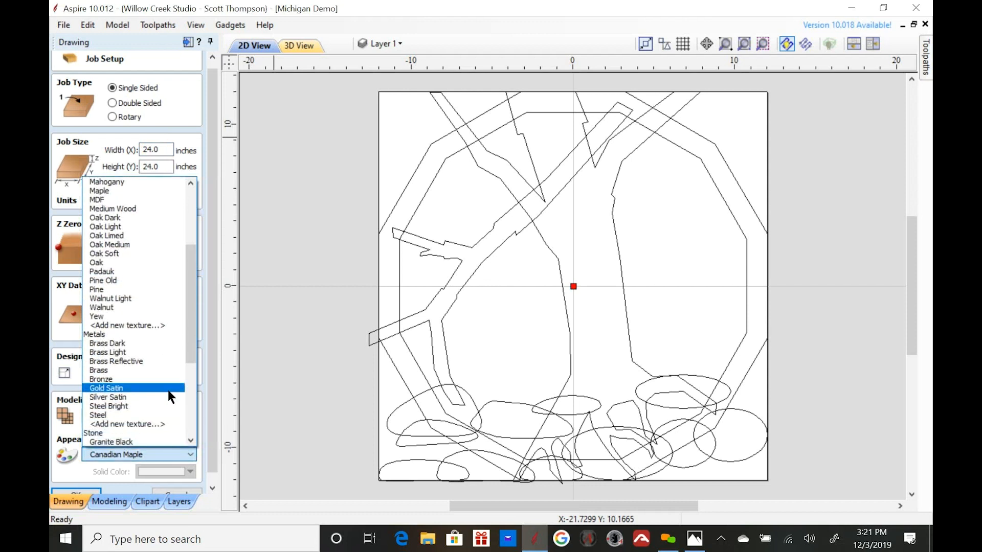
scroll(167, 389, "down", 6)
scroll(168, 390, "down", 1)
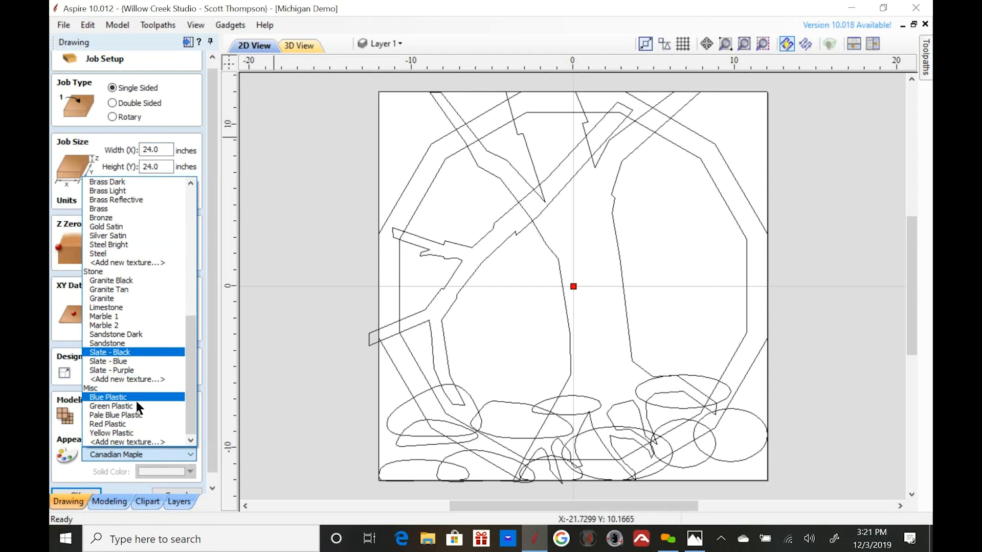
left_click(125, 355)
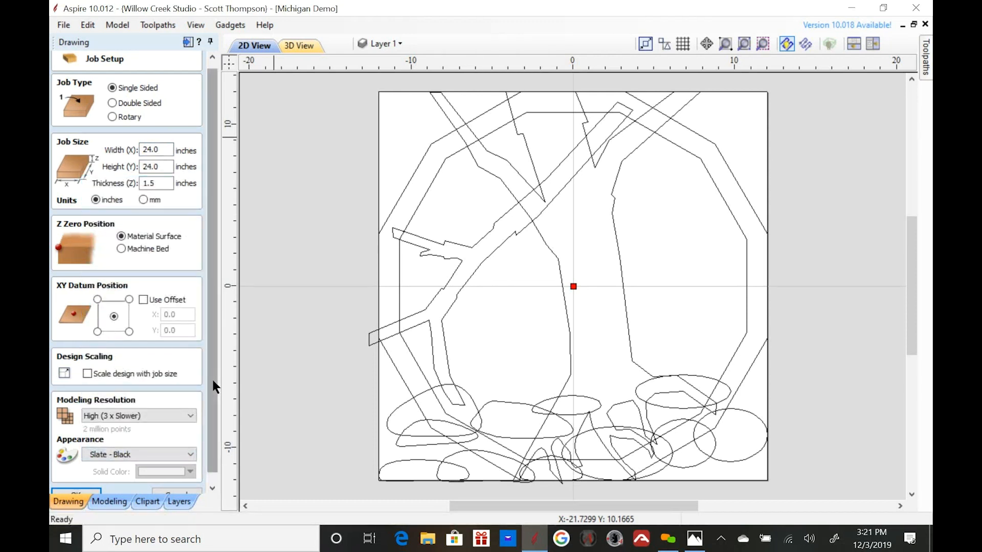
left_click_drag(213, 380, 217, 404)
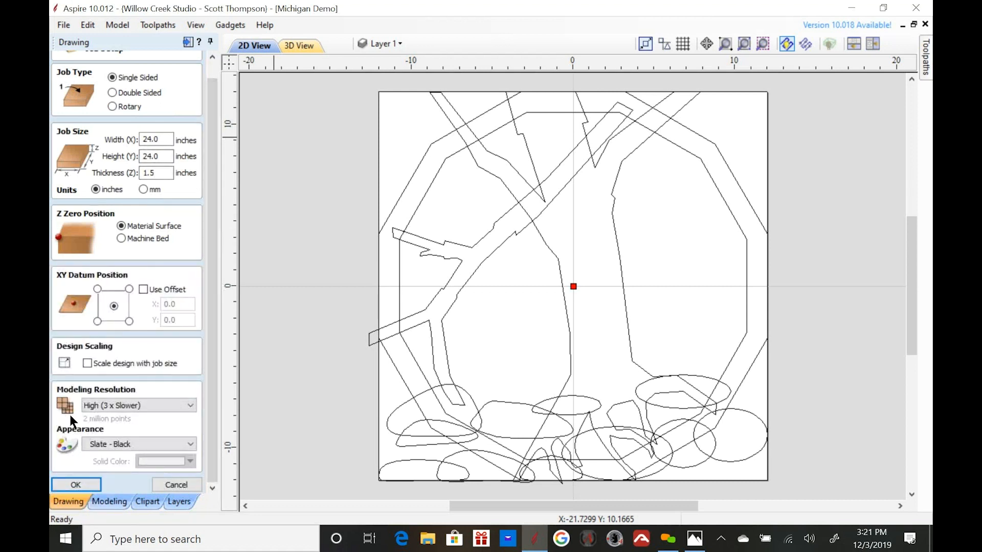
left_click(74, 484)
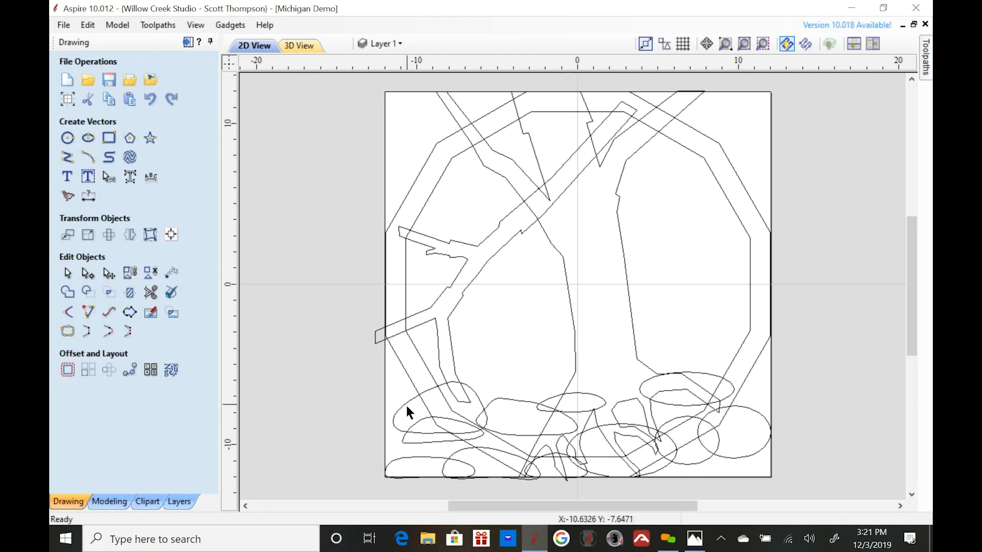
- Draw a trial 12-sided polygon with an 11.5-inch radius and delete it
left_click(131, 143)
left_click(474, 227)
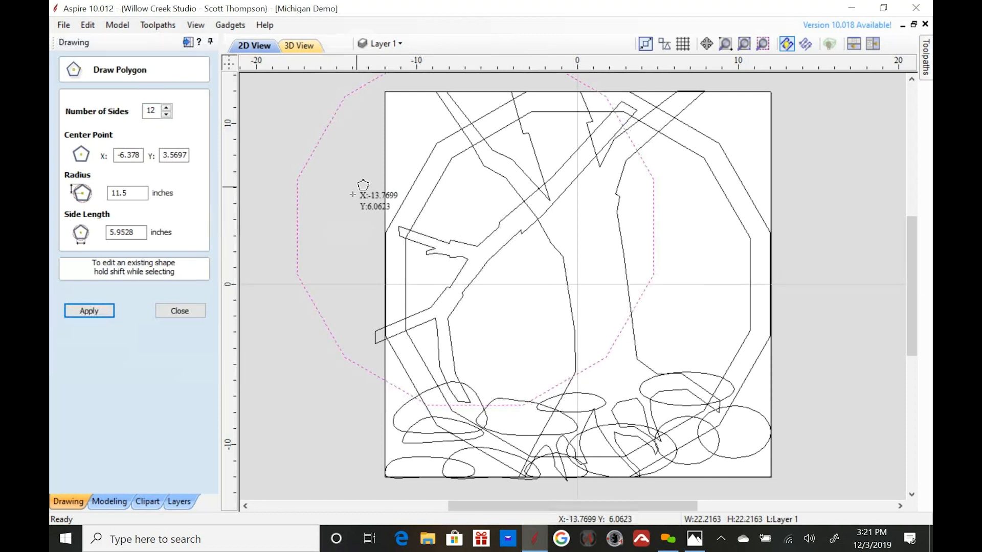
left_click(182, 311)
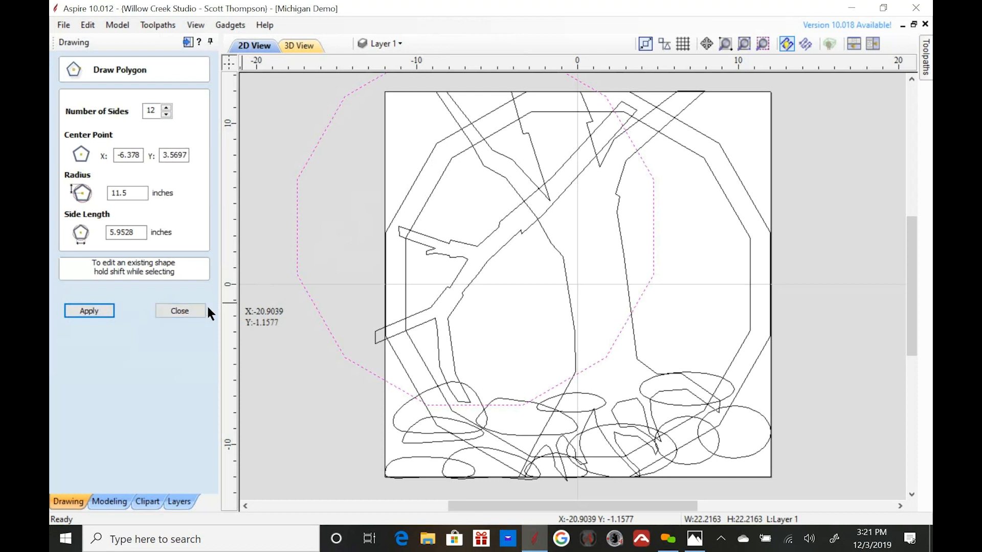
left_click(297, 235)
left_click_drag(473, 226, 431, 257)
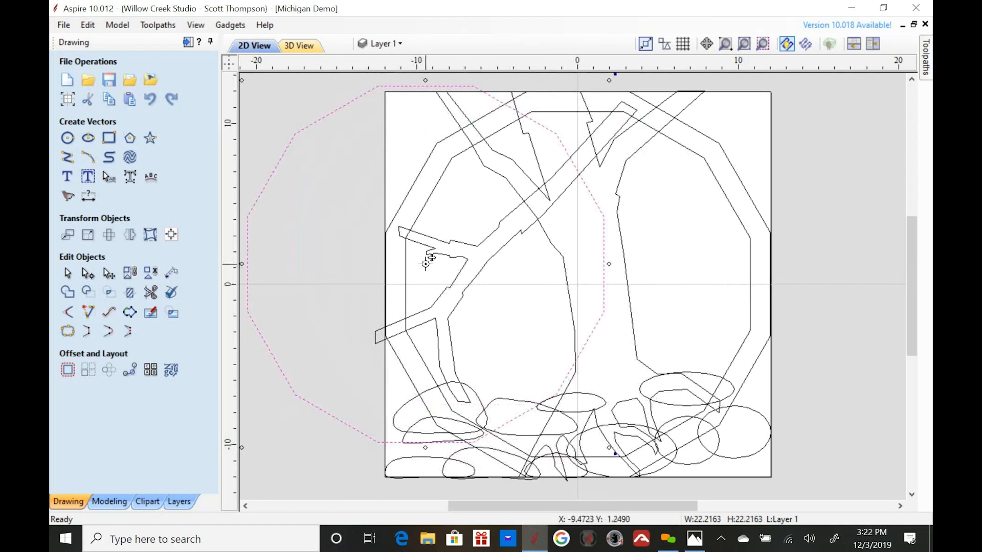
key("Delete")
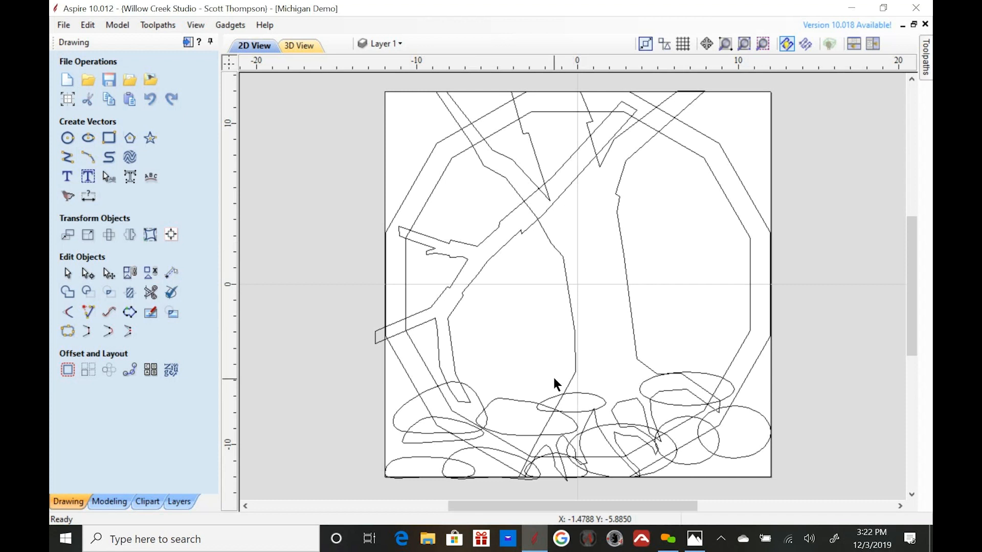
- Show the 2D and 3D views side by side and select both nested 12-sided polygons
left_click(430, 193)
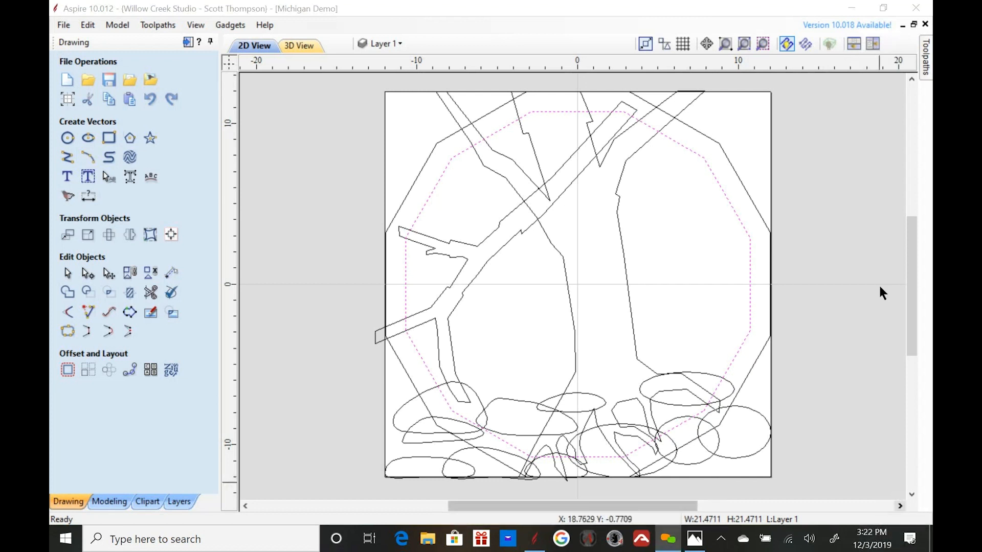
left_click(872, 43)
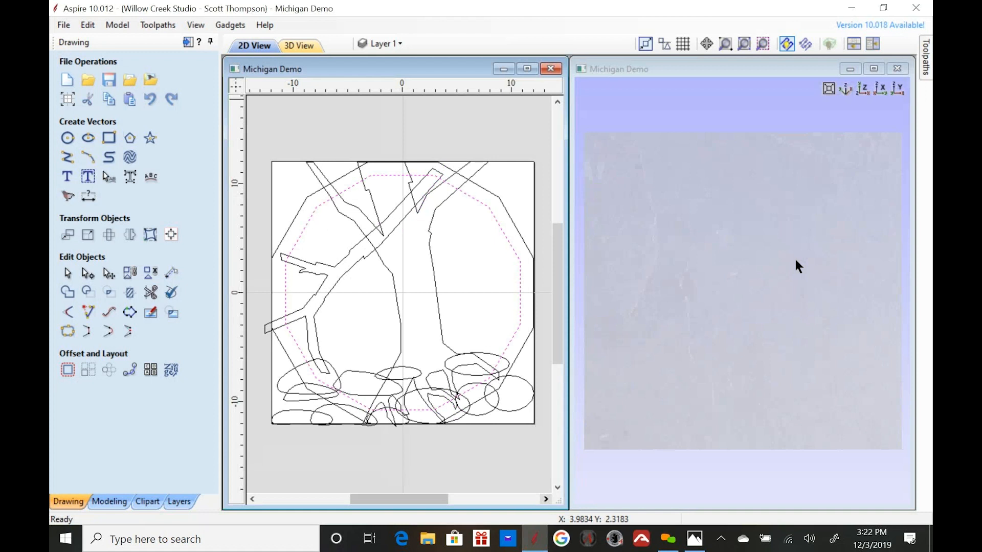
left_click(515, 226)
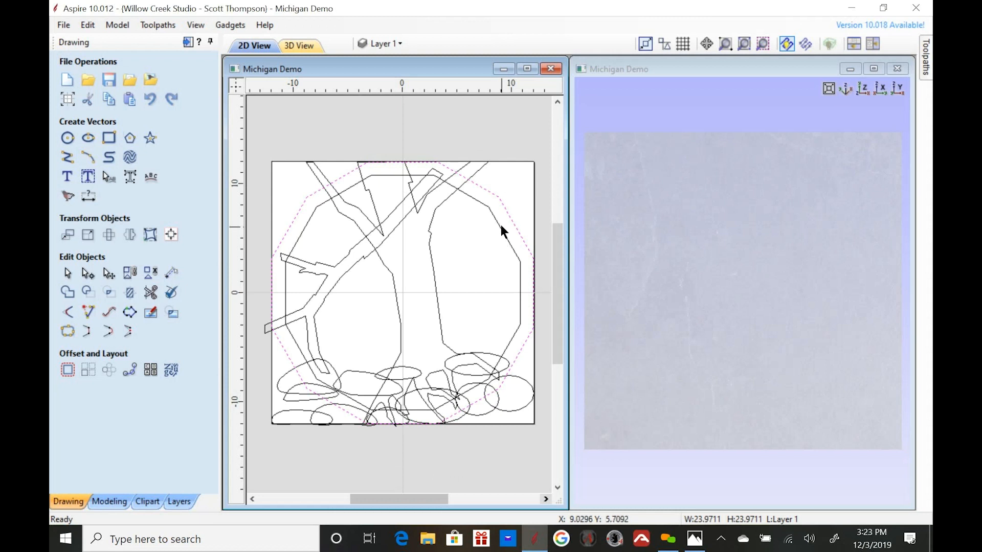
left_click(499, 231, "shift")
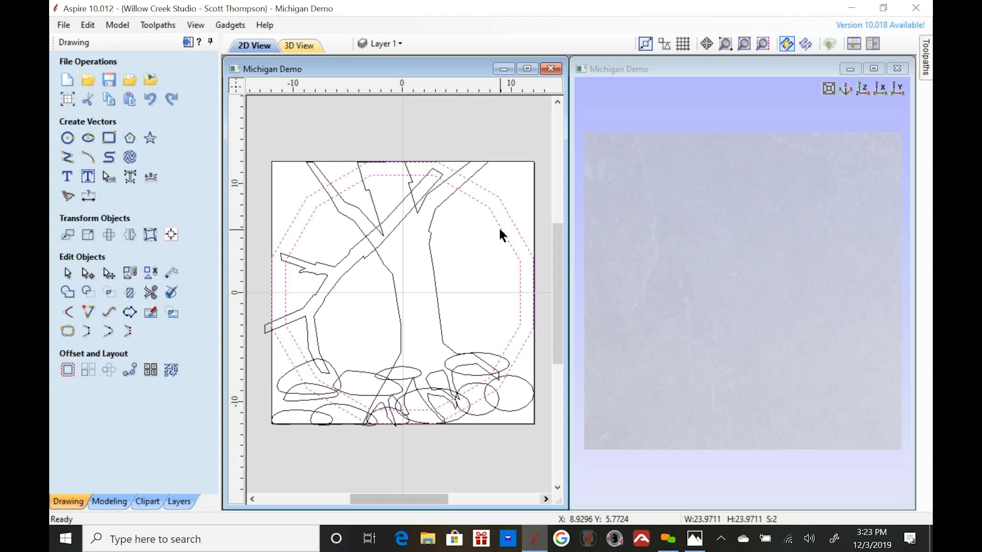
- Create a rounded shape component named frame from the two polygons, with base height 1.3 inches and limited to height 0.0
left_click(112, 505)
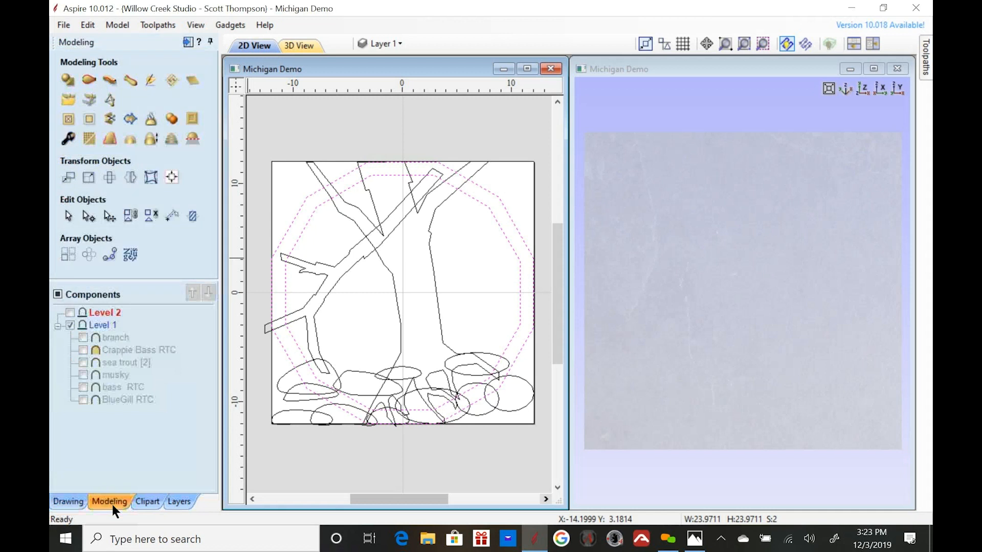
left_click(70, 80)
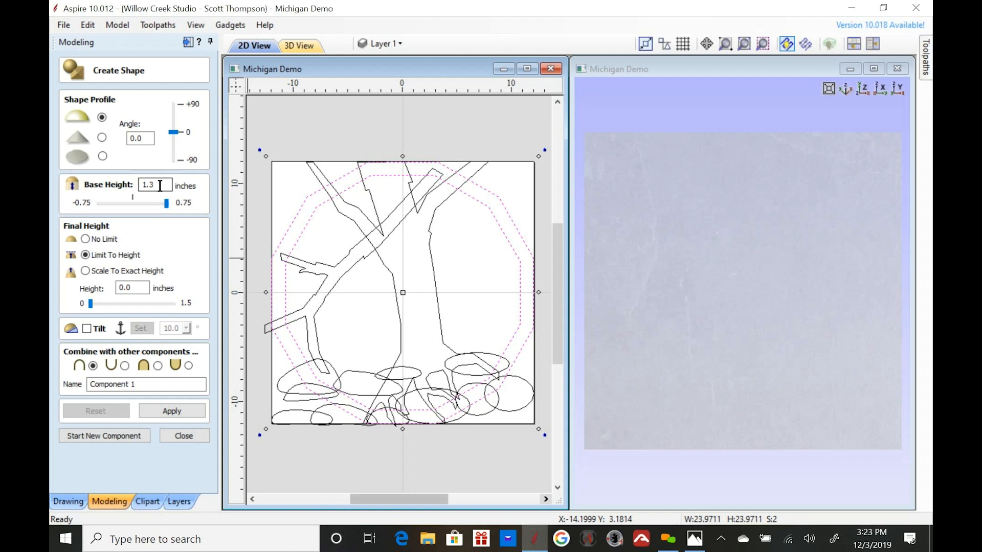
left_click(133, 291)
left_click_drag(148, 387, 51, 372)
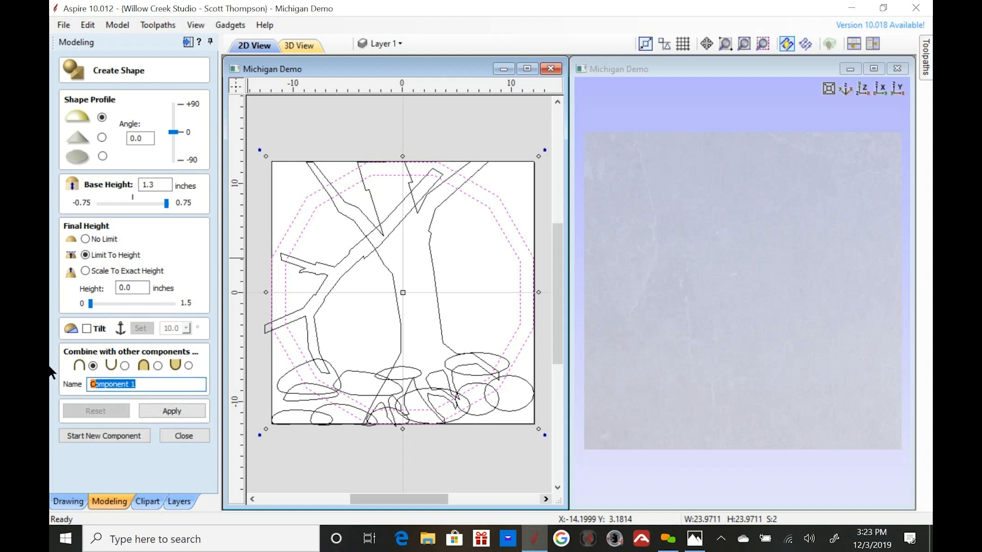
type("frame")
left_click(149, 411)
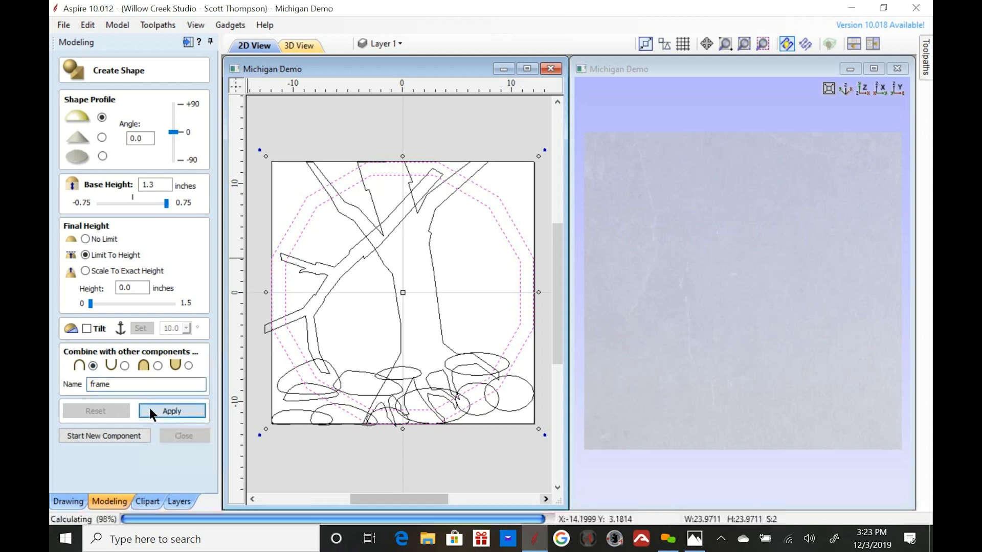
left_click_drag(831, 275, 837, 252)
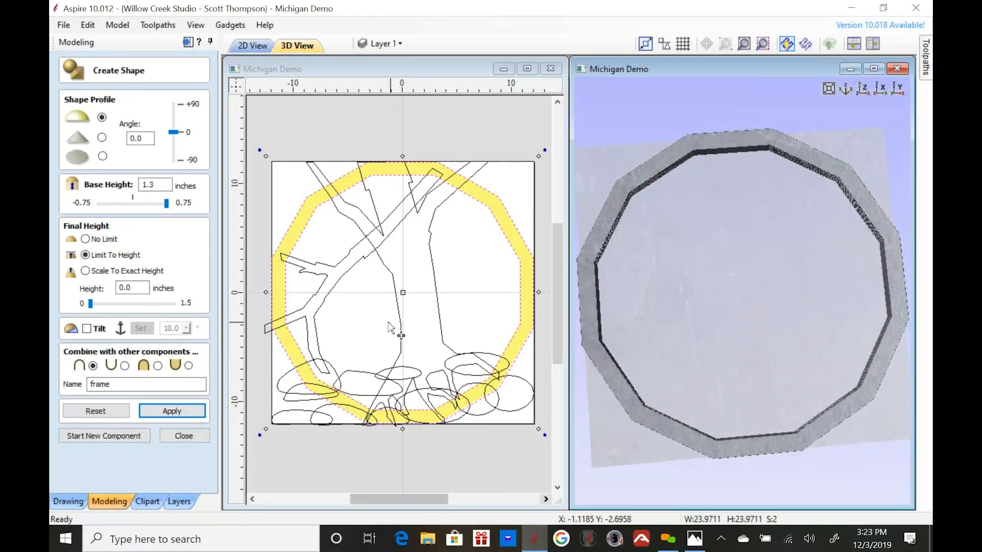
left_click(173, 411)
- Start a new component after the frame, select the tree trunk vector, and leave shape creation without applying it
left_click(96, 435)
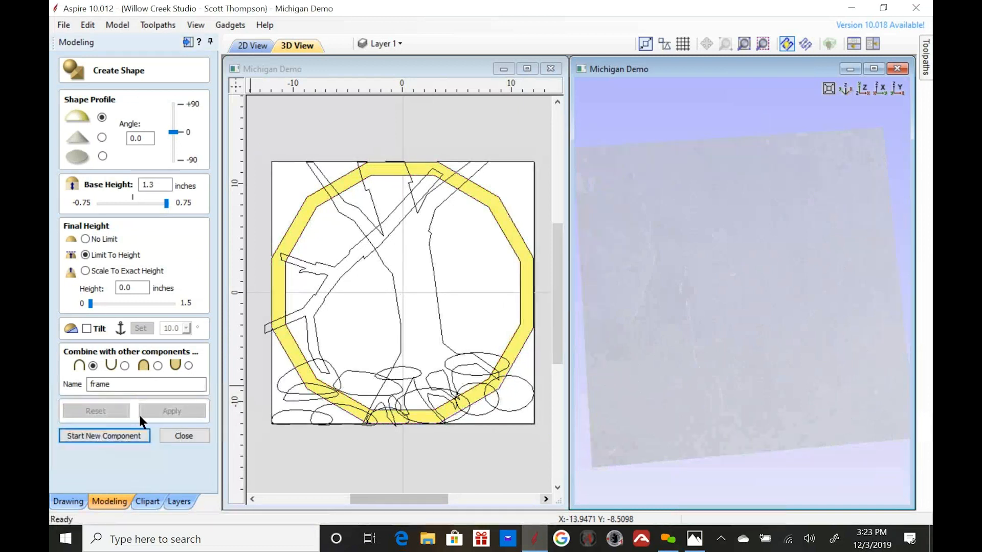
left_click(328, 295)
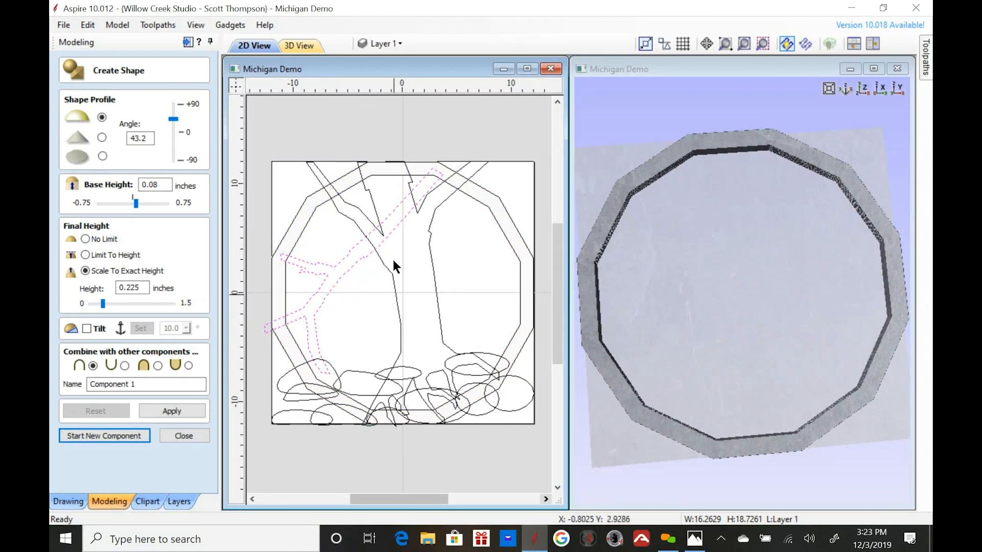
left_click(394, 279)
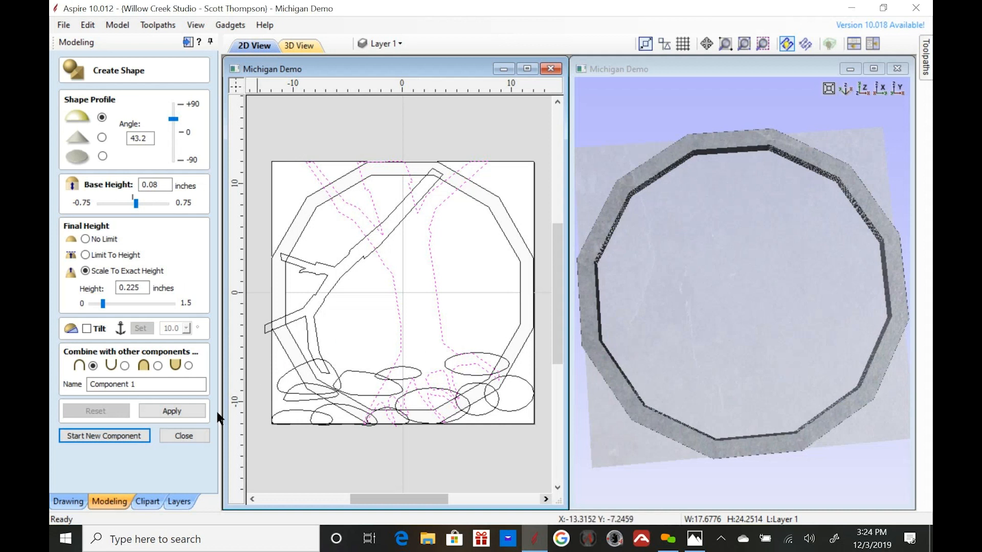
left_click(177, 434)
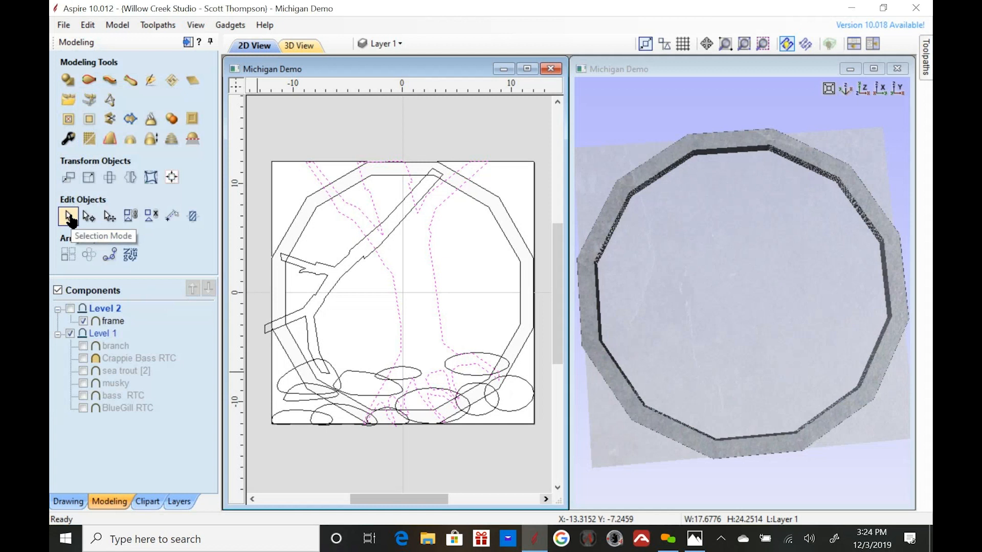
- Sketch a trial closed branch outline from straight line segments, running diagonally across the trunk and through the frame's right edge
left_click(67, 502)
left_click(67, 160)
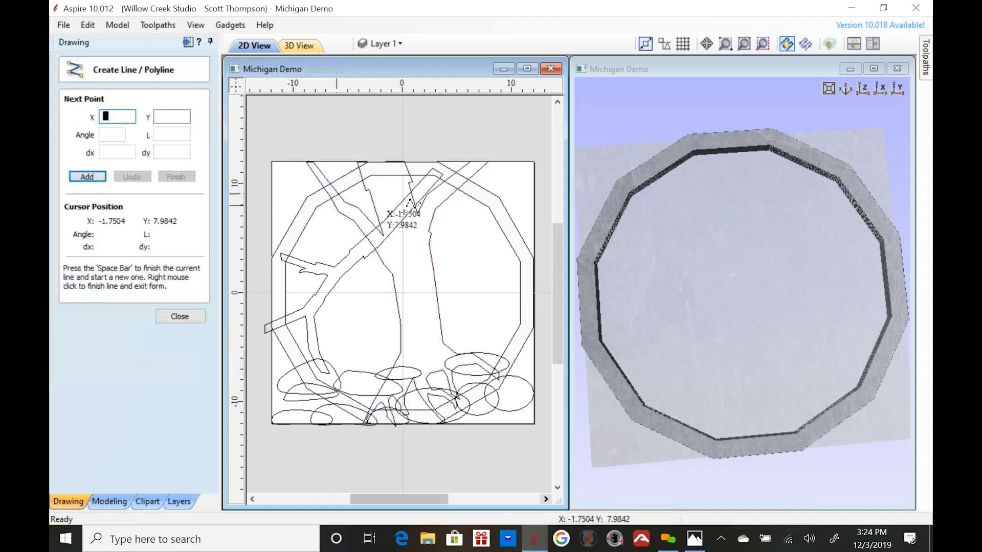
left_click(518, 189)
left_click(480, 228)
left_click(449, 237)
left_click(383, 278)
left_click(367, 324)
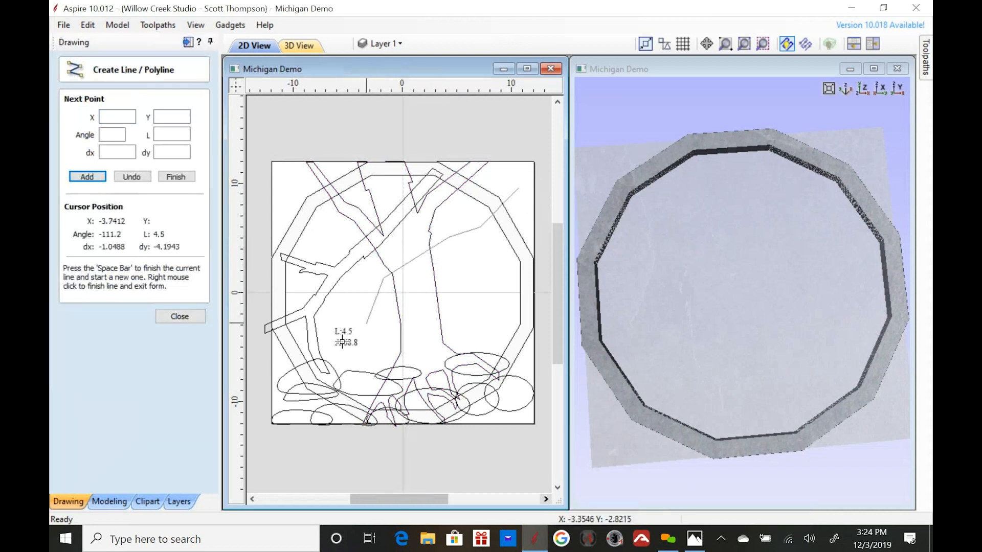
left_click(329, 362)
left_click(360, 351)
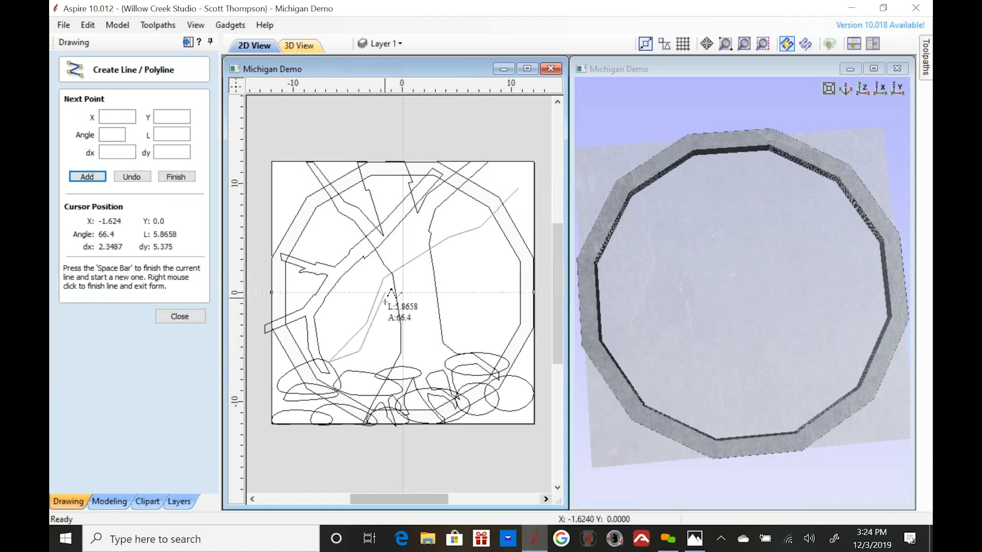
left_click(384, 319)
left_click(396, 276)
left_click(426, 262)
left_click(455, 253)
left_click(488, 244)
left_click(553, 178)
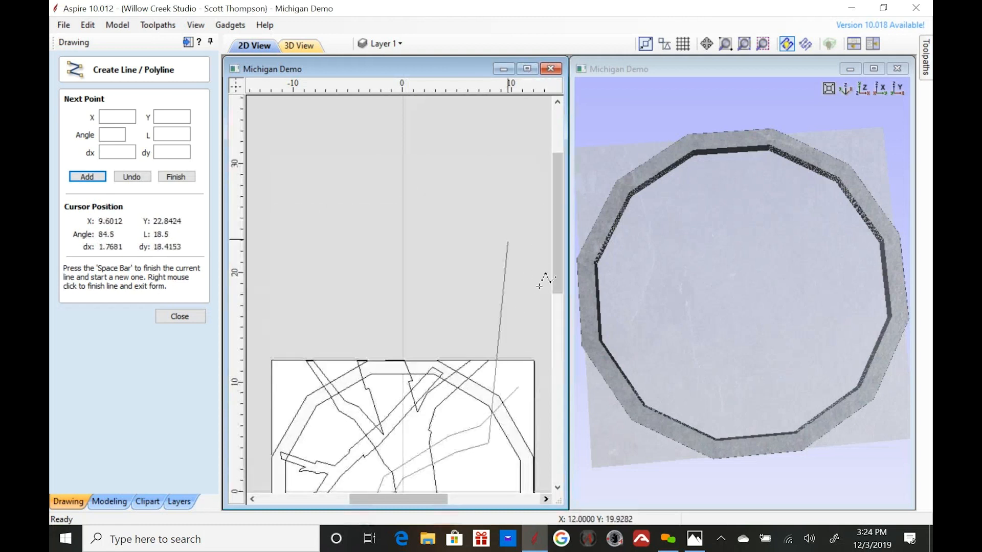
left_click(530, 416)
key("space")
- Finish line drawing and delete the trial branch outline
scroll(460, 267, "down", 4)
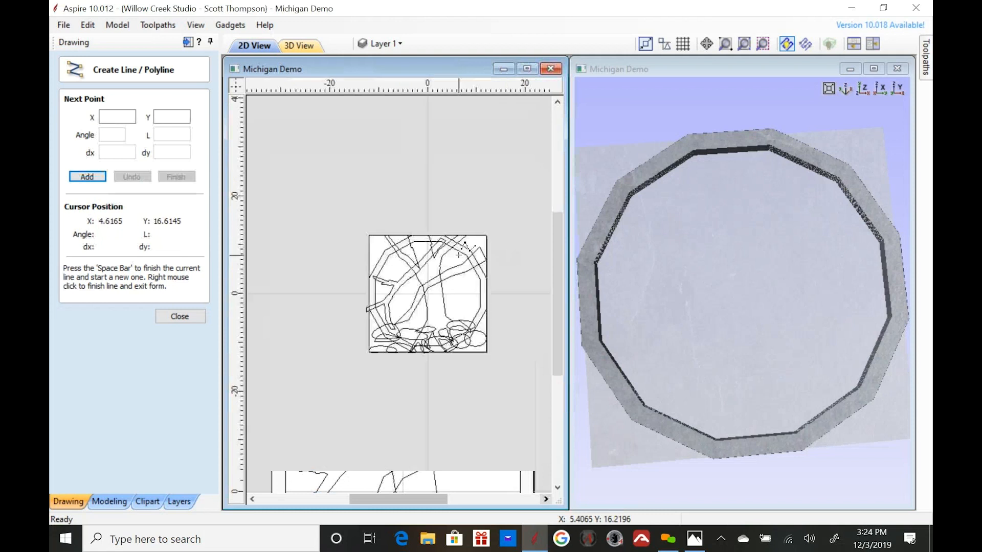
scroll(435, 307, "up", 3)
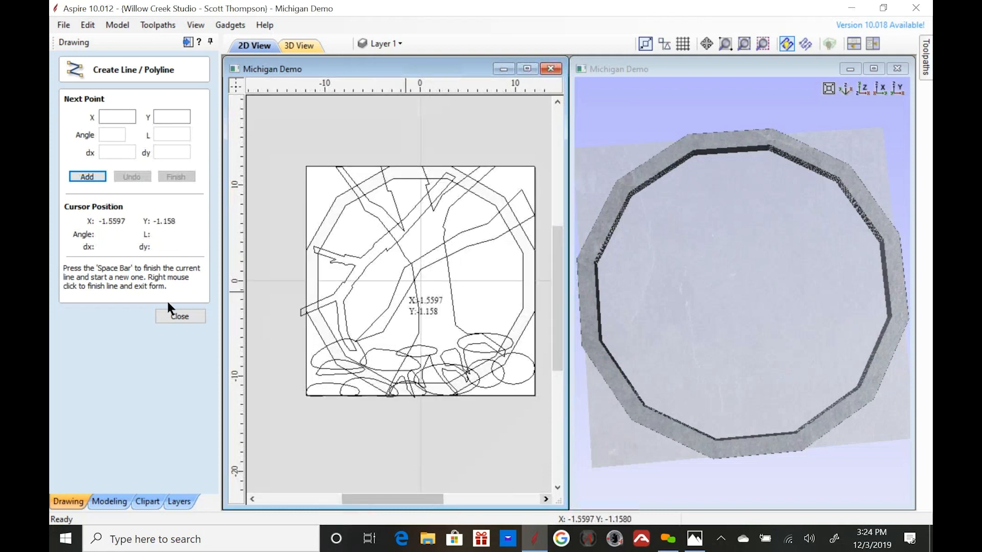
left_click(169, 314)
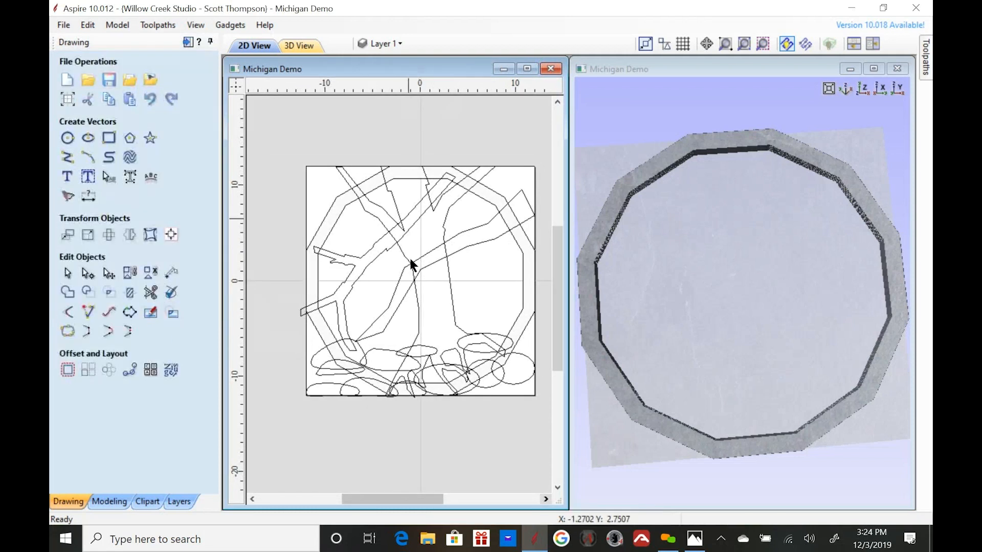
left_click(456, 252)
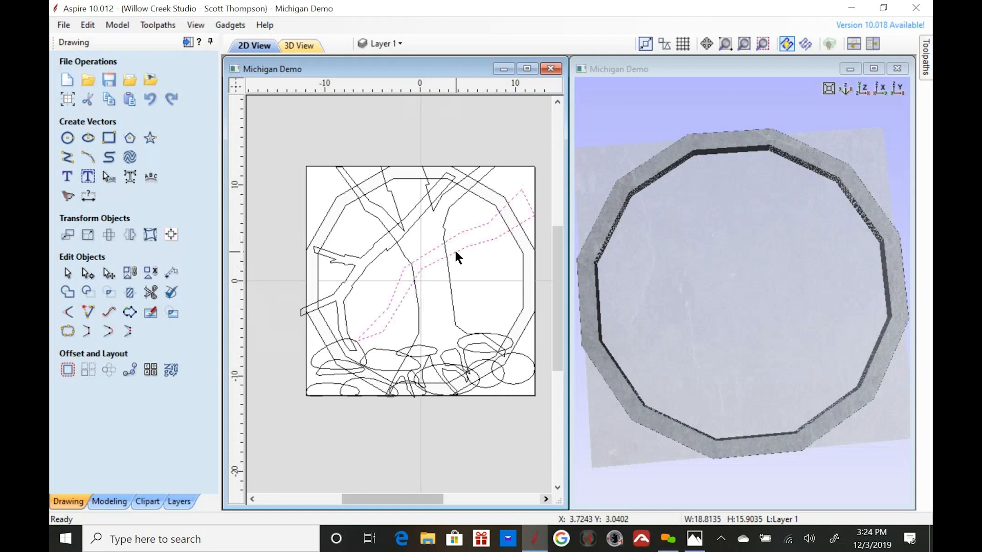
left_click(67, 157)
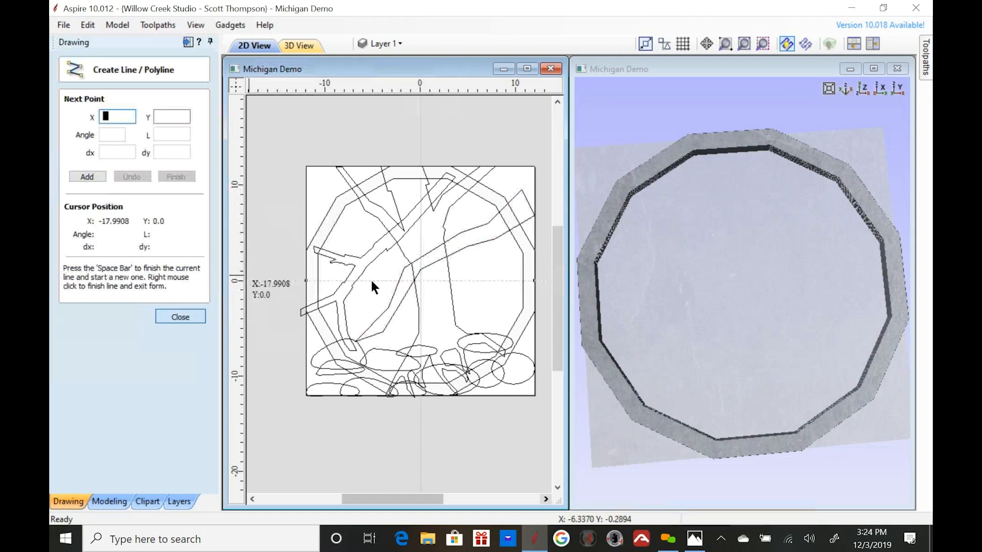
left_click(467, 248)
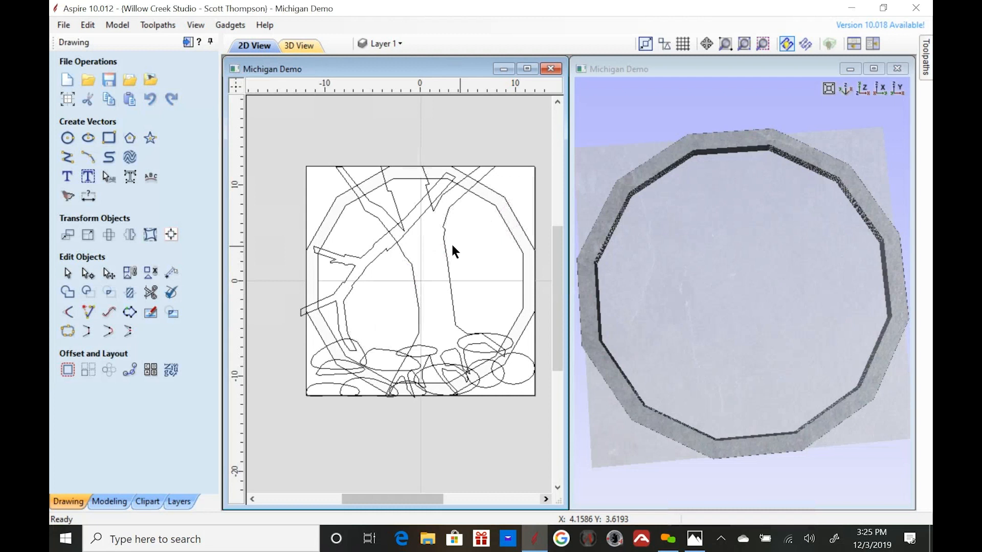
- Edit the tree vector's nodes, adding points on the trunk's left edge below the crossing branch and moving them into a small jagged notch
left_click(449, 276)
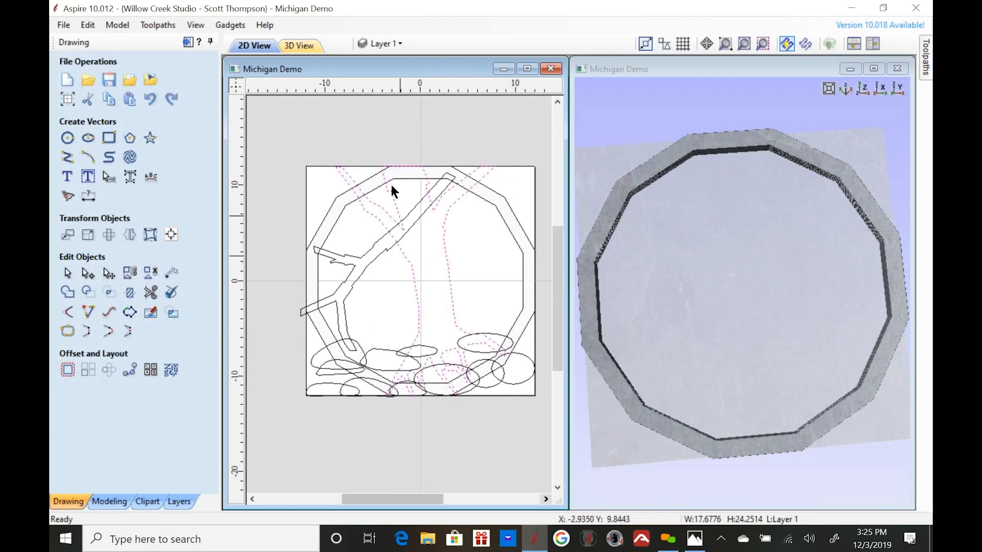
scroll(390, 181, "up", 5)
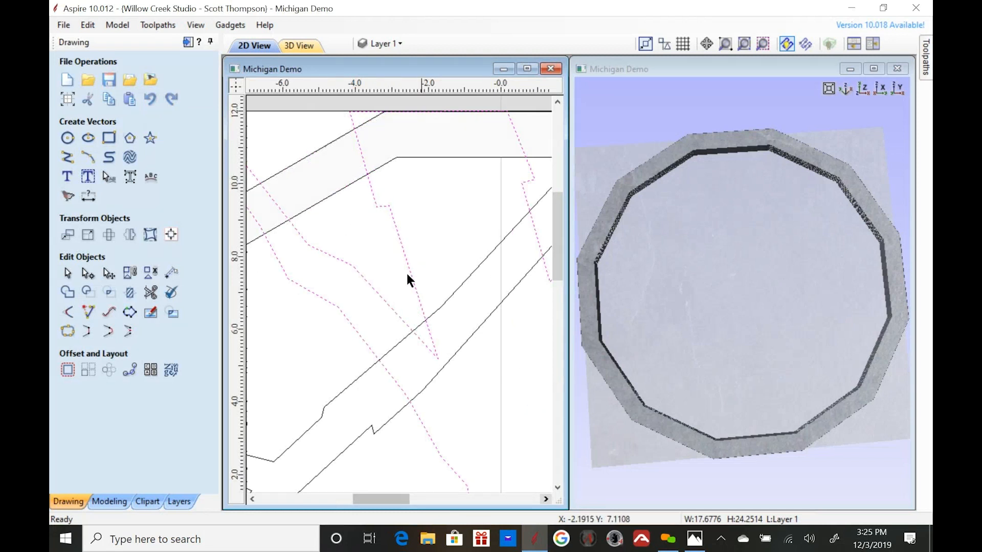
scroll(371, 221, "down", 5)
scroll(422, 358, "up", 2)
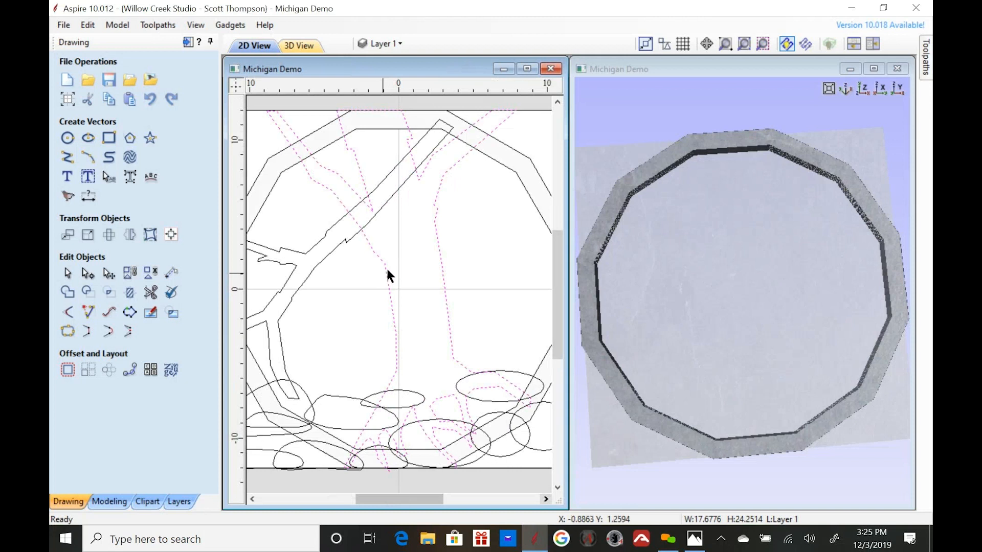
left_click(88, 275)
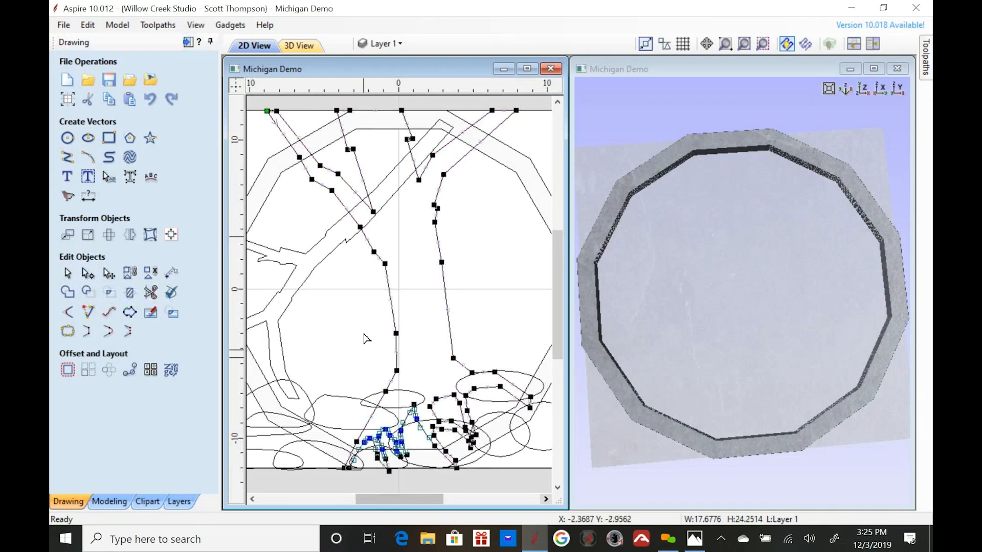
scroll(384, 294, "up", 3)
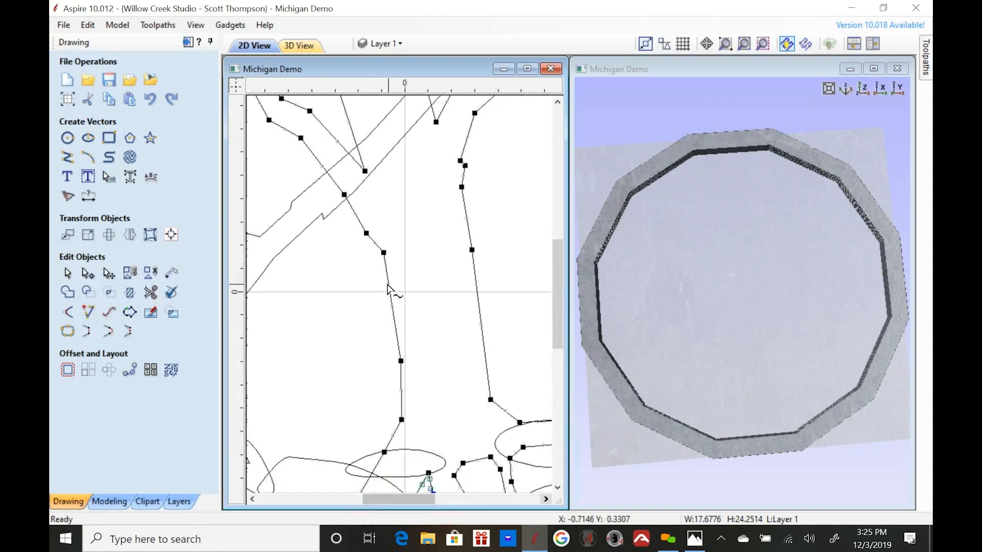
scroll(388, 286, "down", 1)
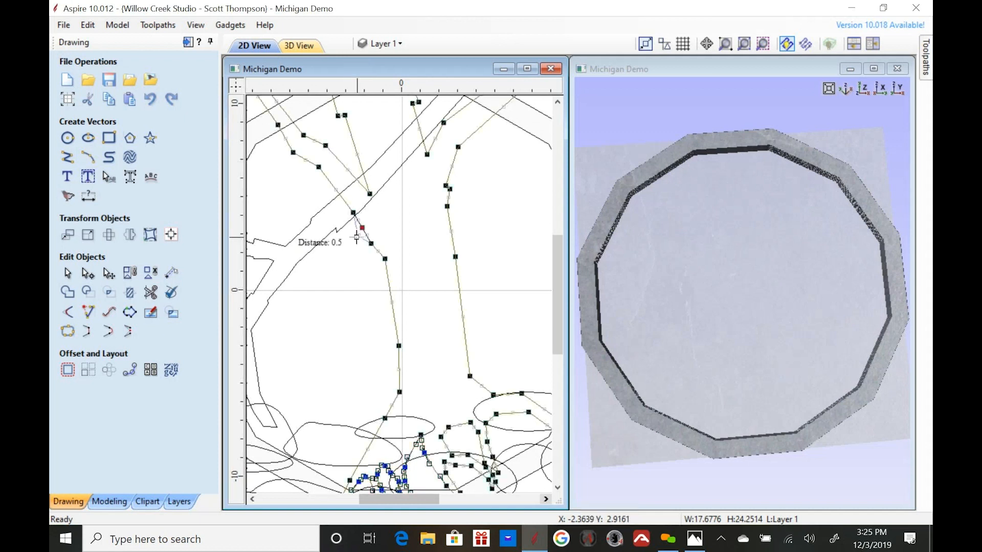
scroll(362, 229, "up", 2)
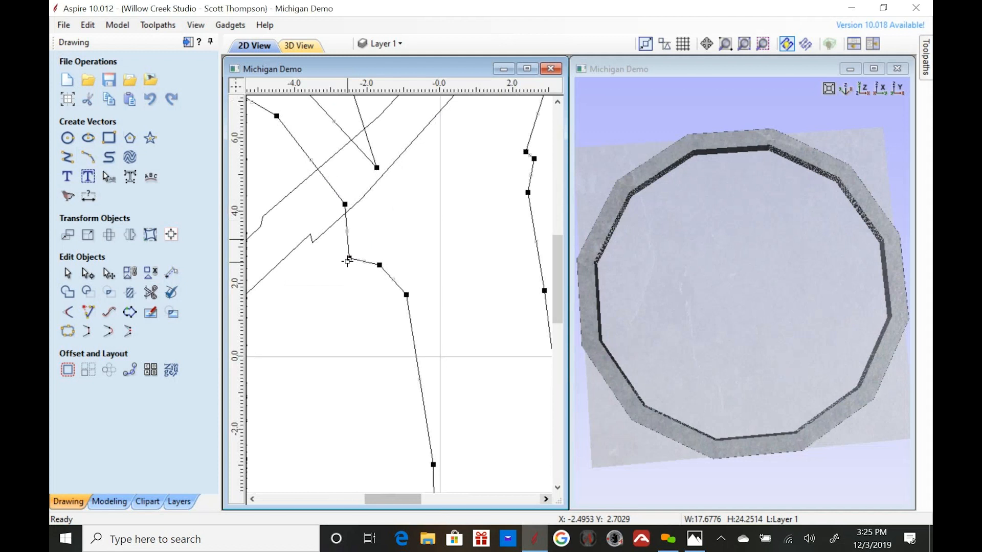
left_click_drag(349, 258, 365, 235)
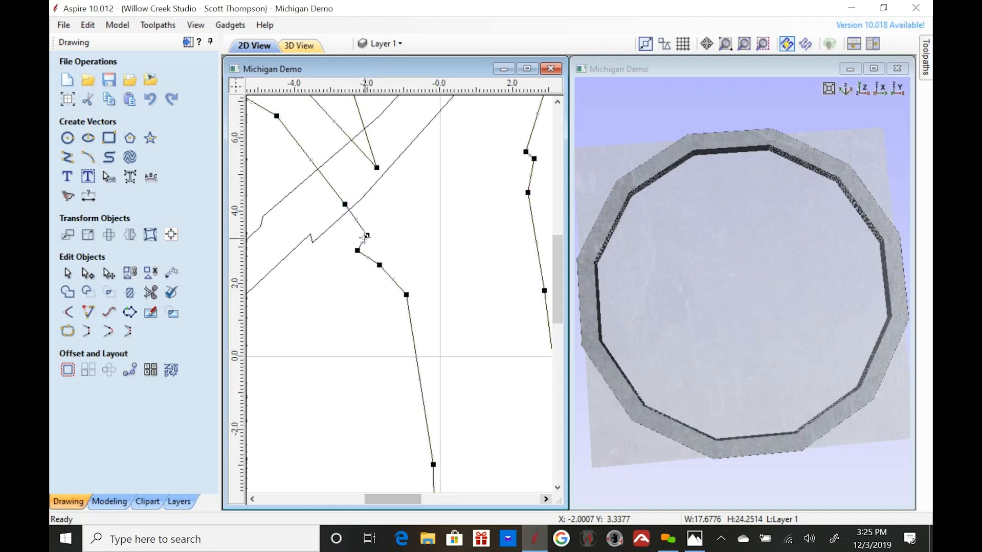
scroll(363, 240, "down", 5)
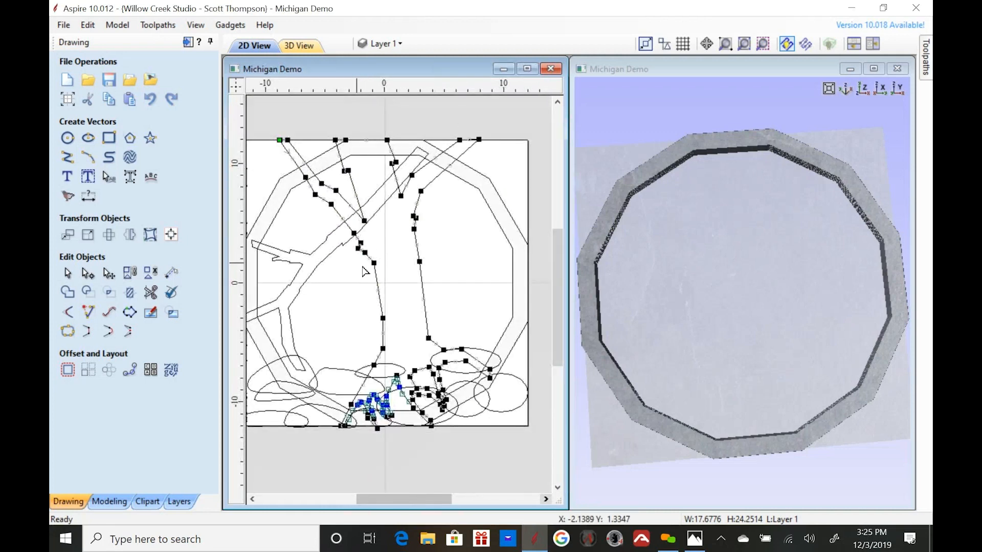
- Add a node on the trunk's upper right edge and shift it and the node below slightly outward
scroll(398, 263, "up", 5)
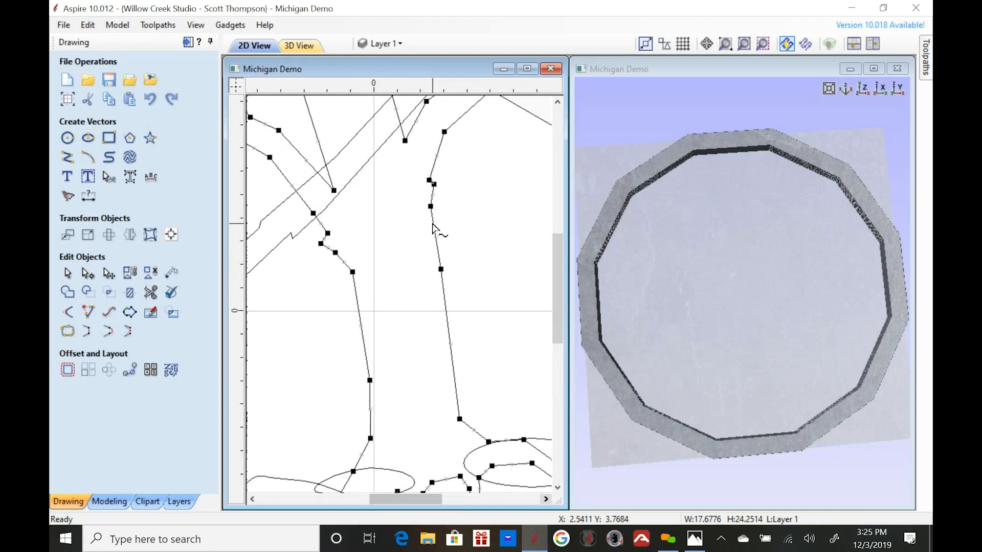
left_click_drag(433, 224, 442, 206)
left_click_drag(441, 269, 447, 272)
- Adjust the nodes along the lower part of the trunk's left edge to refine its outline toward the roots
left_click_drag(351, 273, 352, 277)
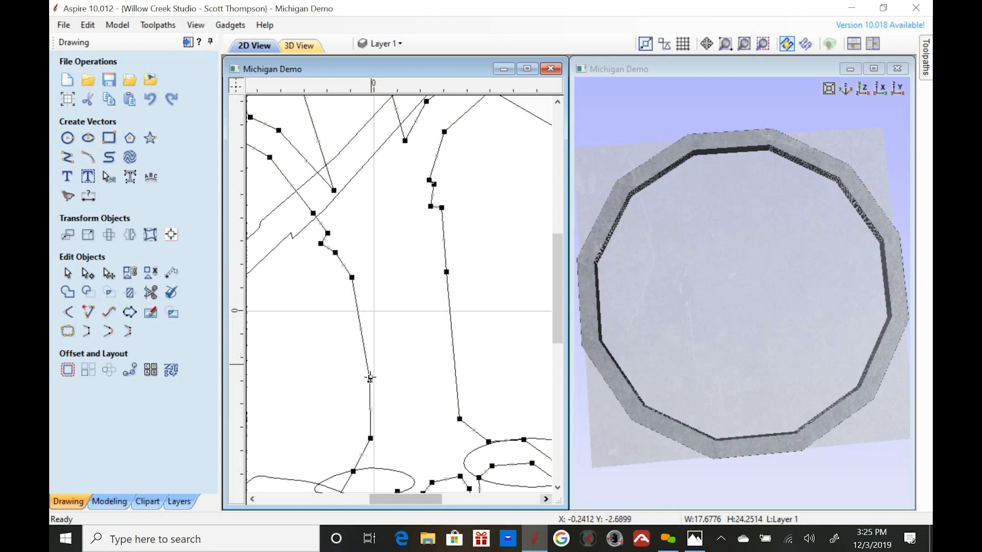
left_click_drag(370, 380, 370, 380)
scroll(367, 363, "down", 3)
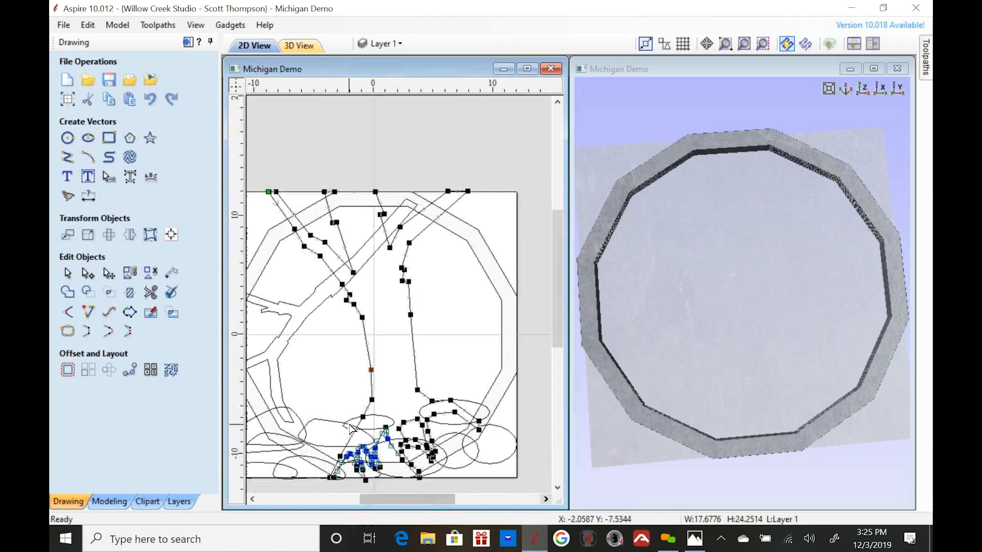
scroll(343, 431, "up", 3)
left_click_drag(389, 380, 389, 380)
left_click(366, 340)
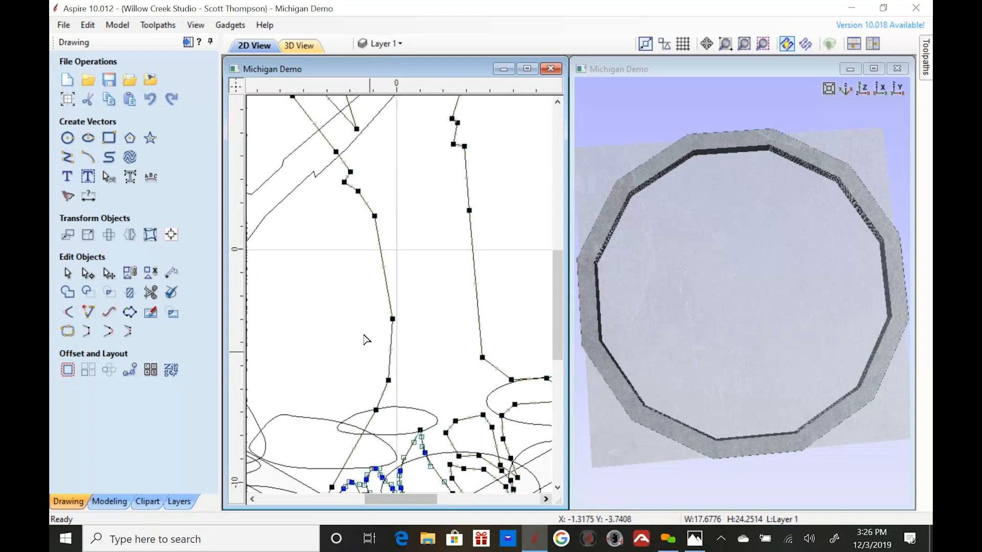
scroll(358, 327, "down", 3)
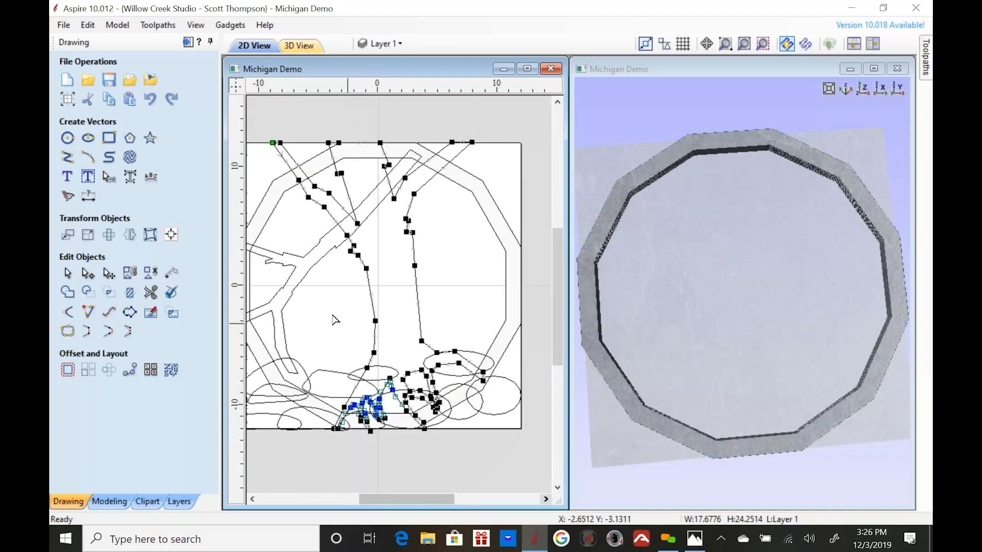
- Select the group of nodes on the tree's right-hand roots and smooth them into curves
scroll(367, 414, "down", 2)
scroll(367, 414, "up", 4)
left_click(68, 273)
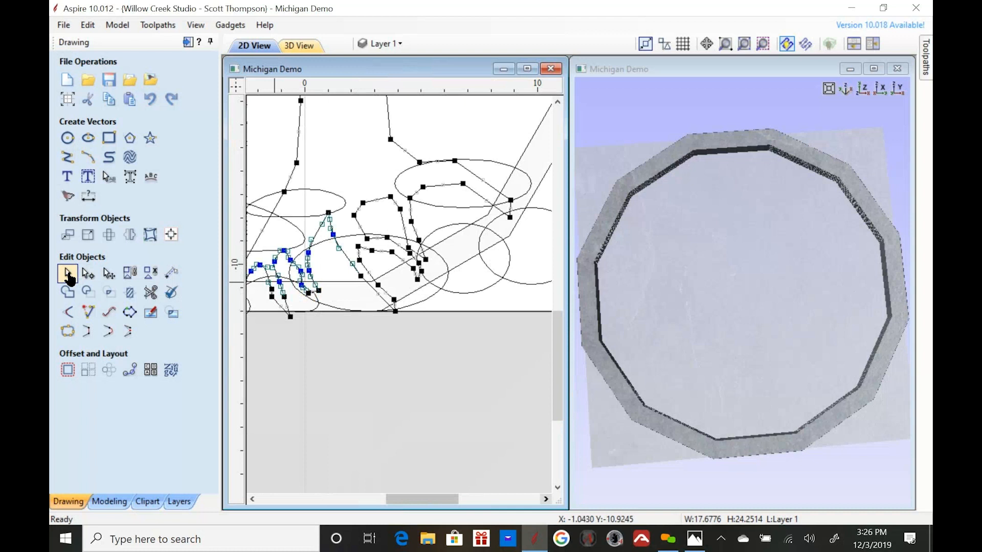
scroll(419, 192, "up", 1)
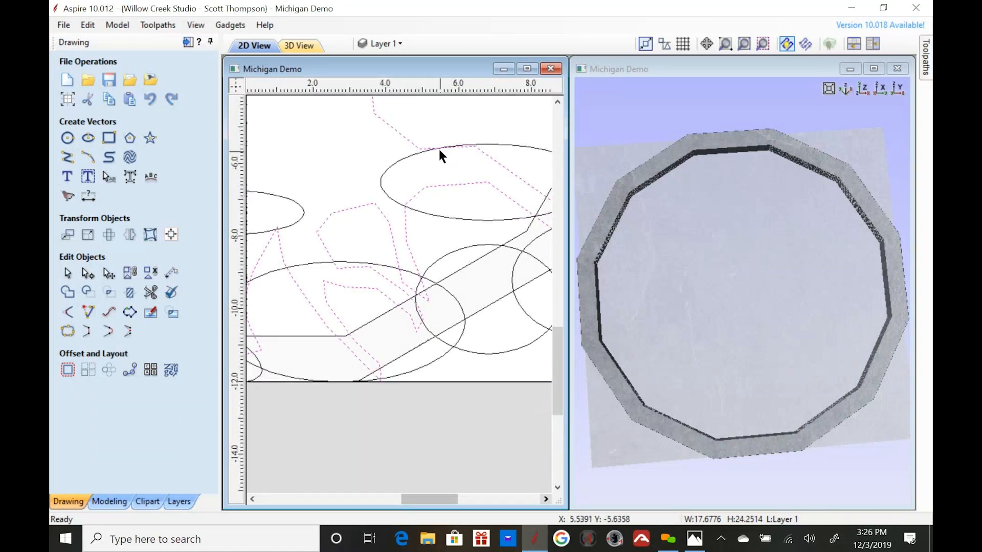
scroll(440, 152, "down", 1)
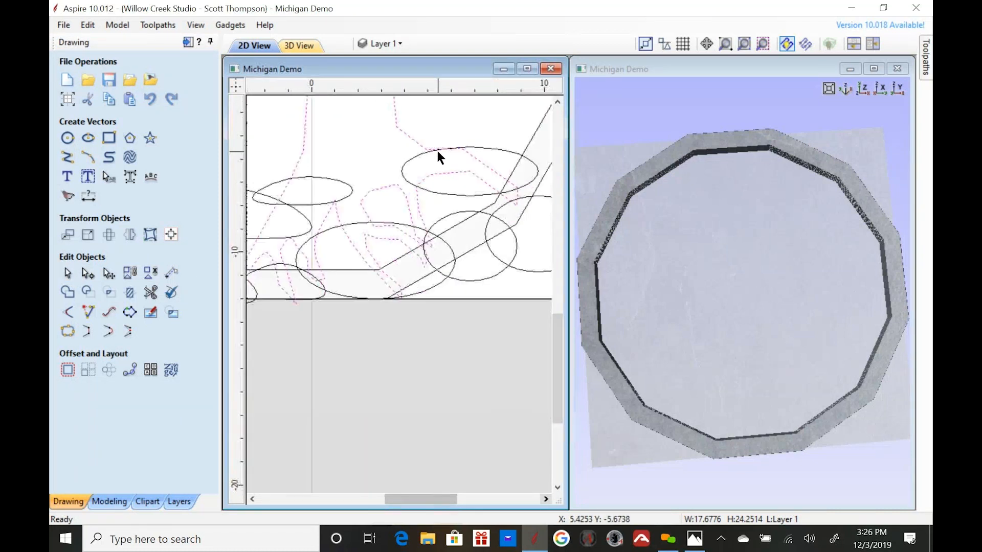
left_click(88, 277)
scroll(348, 192, "down", 1)
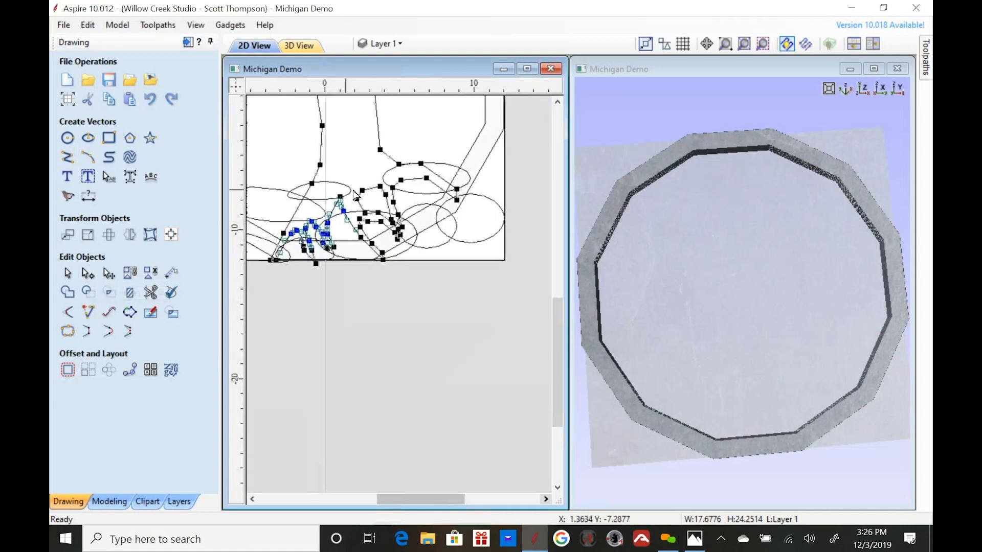
scroll(423, 143, "up", 1)
left_click_drag(322, 118, 488, 265)
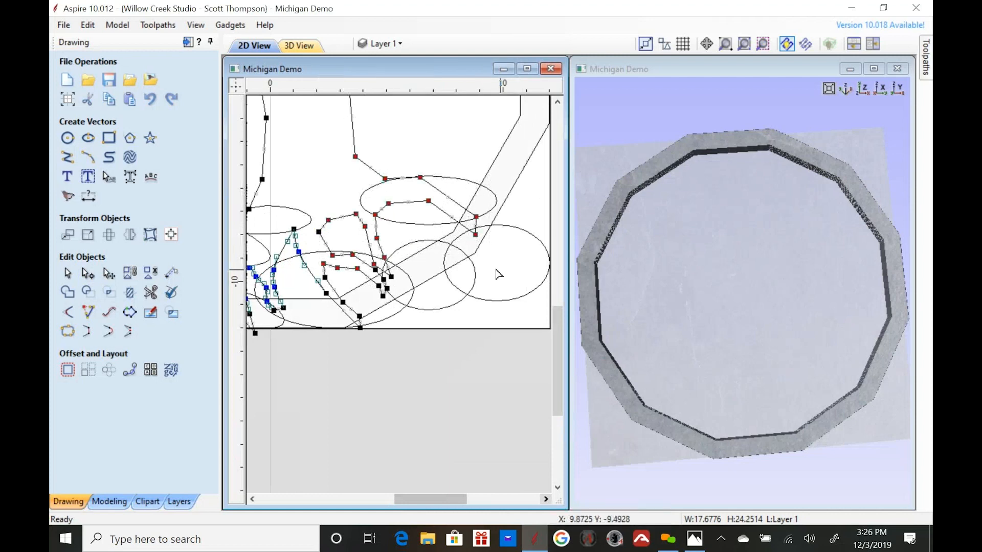
scroll(388, 212, "up", 1)
scroll(388, 214, "down", 1)
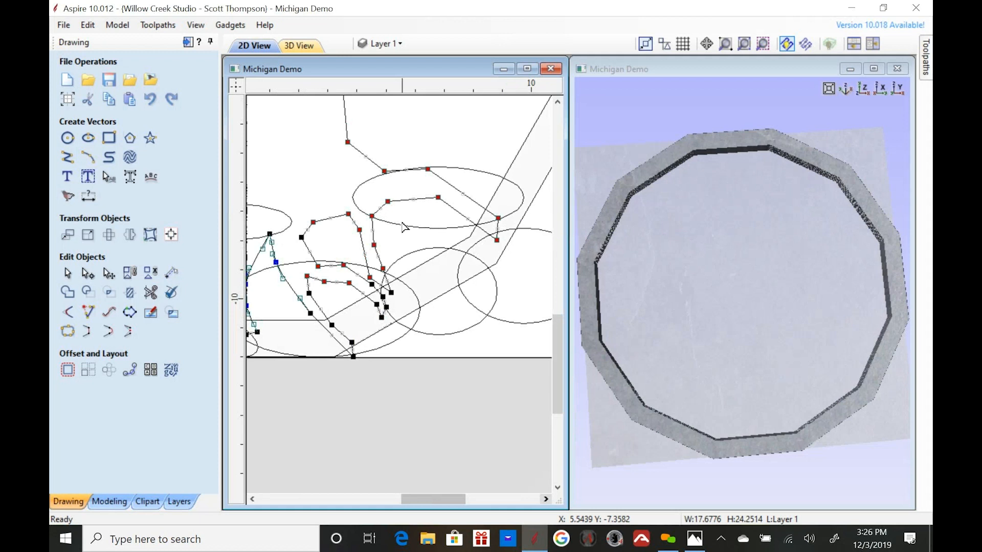
key("s")
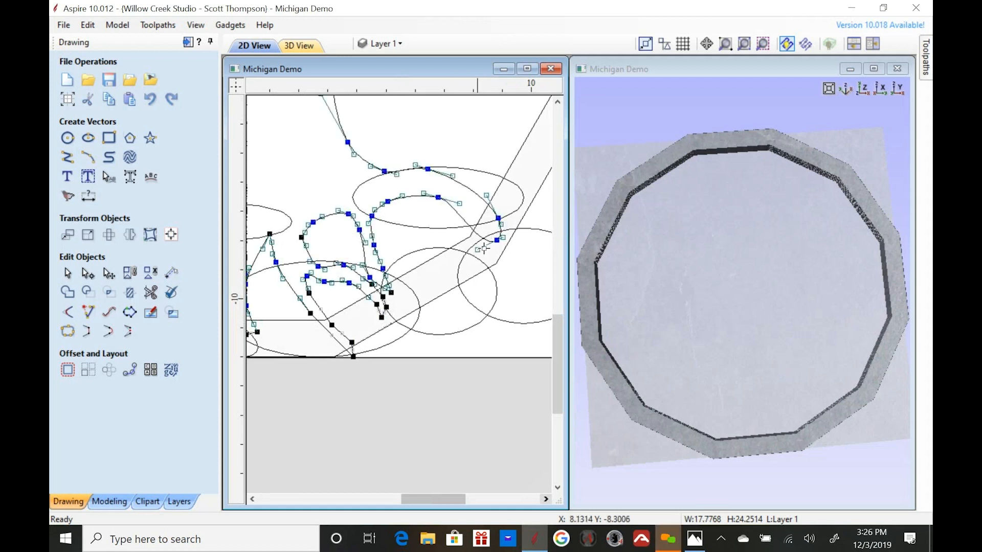
- Reshape the tip of the tree's outermost right root by adjusting its curve handles, and deselect the vector
mouse_move(503, 237)
left_mouse_down()
mouse_move(502, 257)
mouse_move(508, 220)
left_mouse_up()
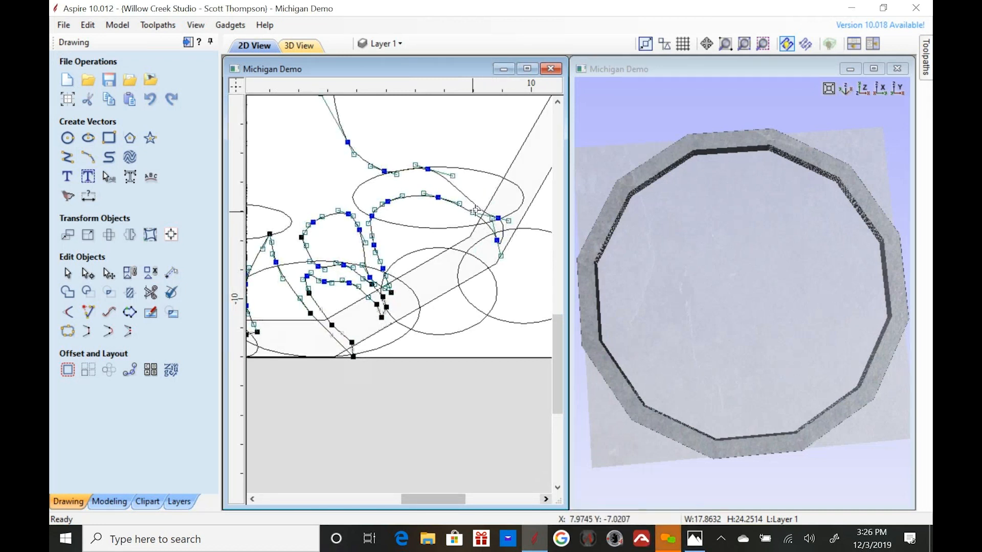
left_click_drag(474, 210, 484, 197)
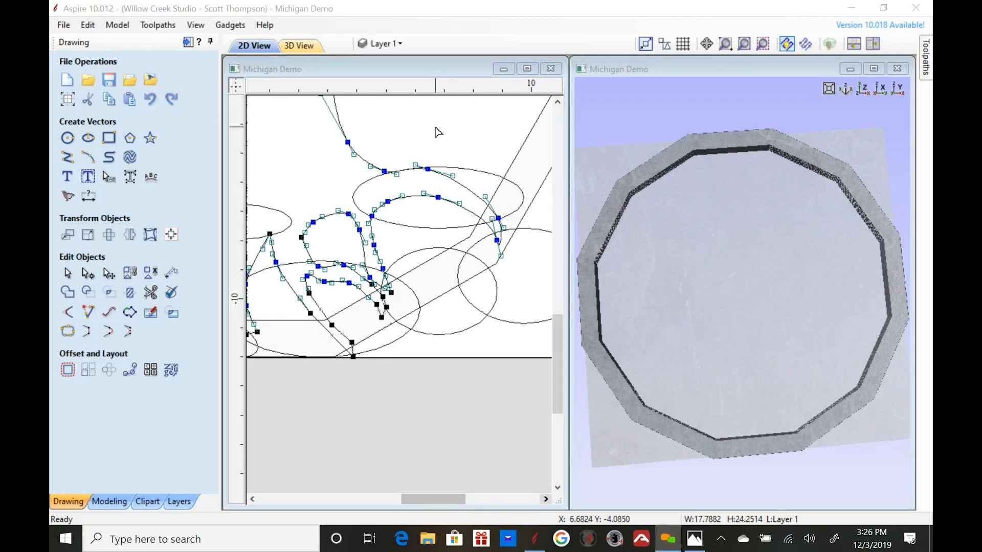
scroll(439, 146, "down", 5)
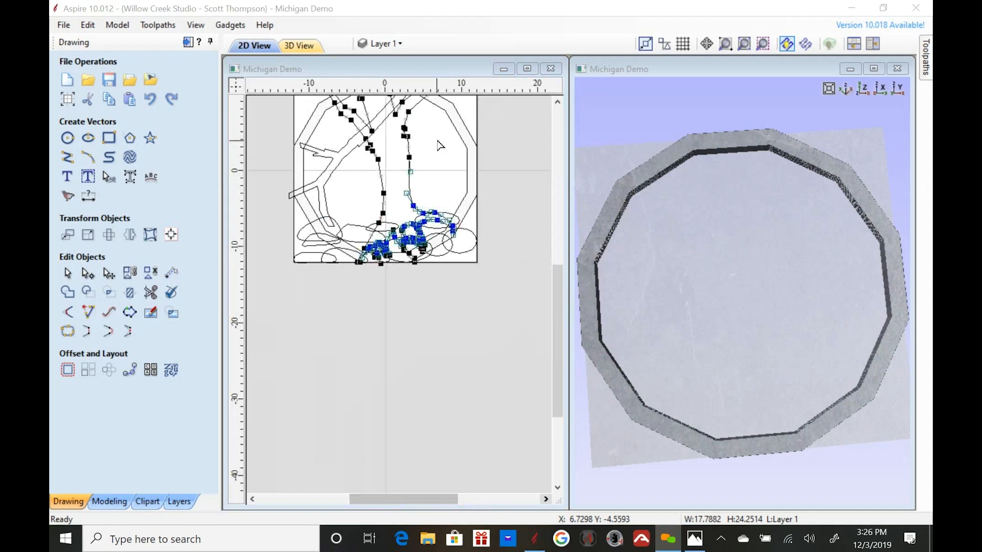
left_click(432, 166)
scroll(431, 162, "down", 2)
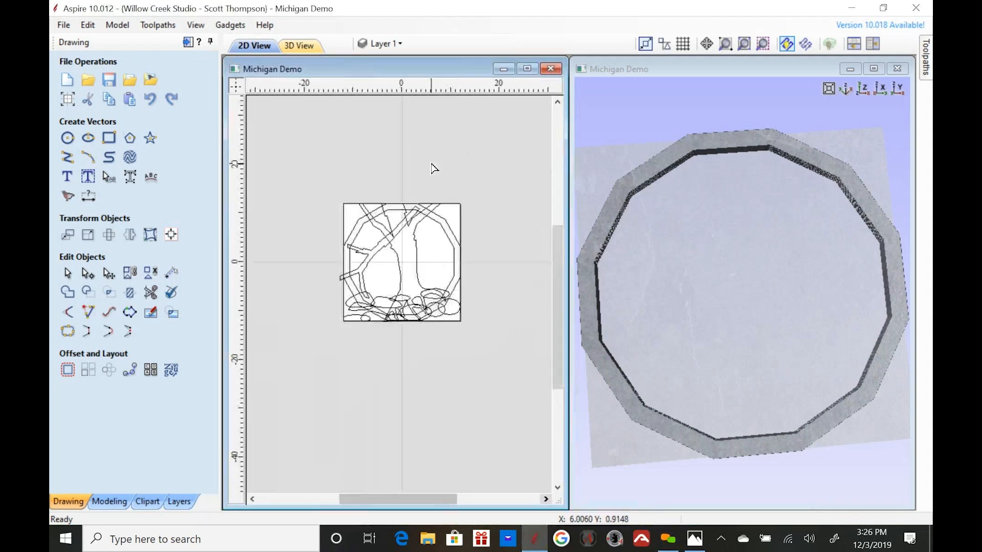
- Edit the tree vector's node and curve handles where the trunk's lower right edge meets the roots, blending the trunk smoothly into them
scroll(417, 241, "up", 3)
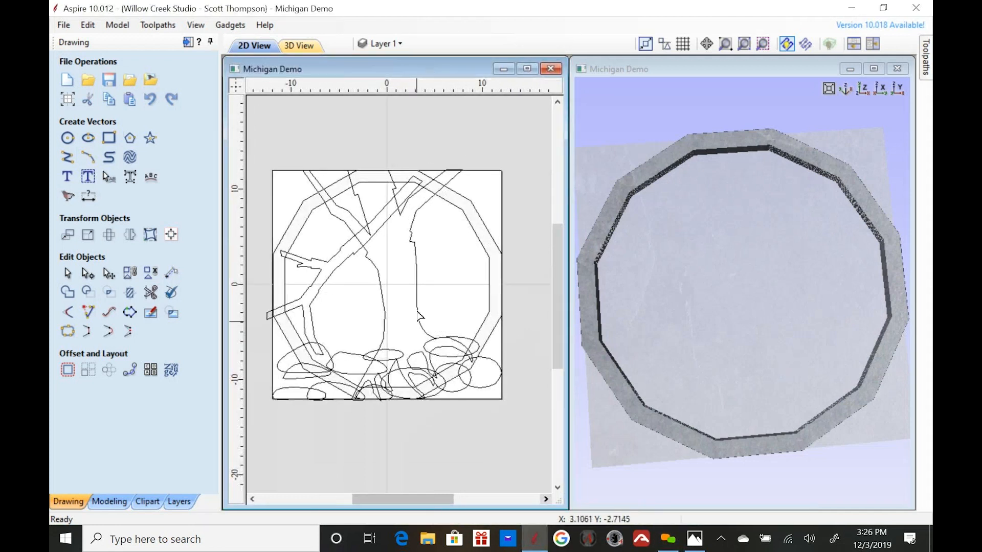
left_click(414, 310)
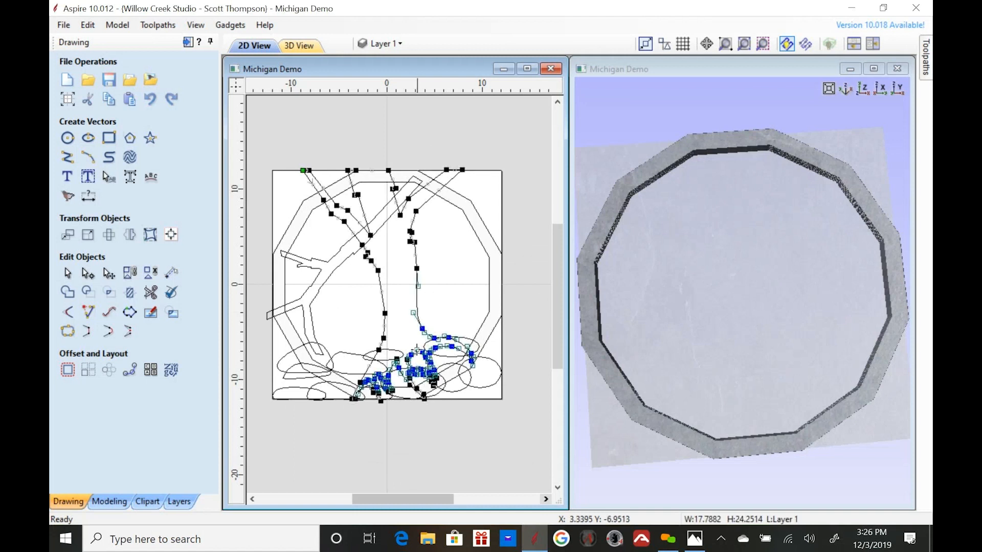
mouse_move(424, 328)
left_mouse_down()
mouse_move(429, 320)
mouse_move(422, 342)
mouse_move(427, 334)
left_mouse_up()
scroll(418, 342, "up", 5)
scroll(418, 347, "up", 3)
left_click_drag(439, 259, 471, 230)
scroll(447, 248, "down", 5)
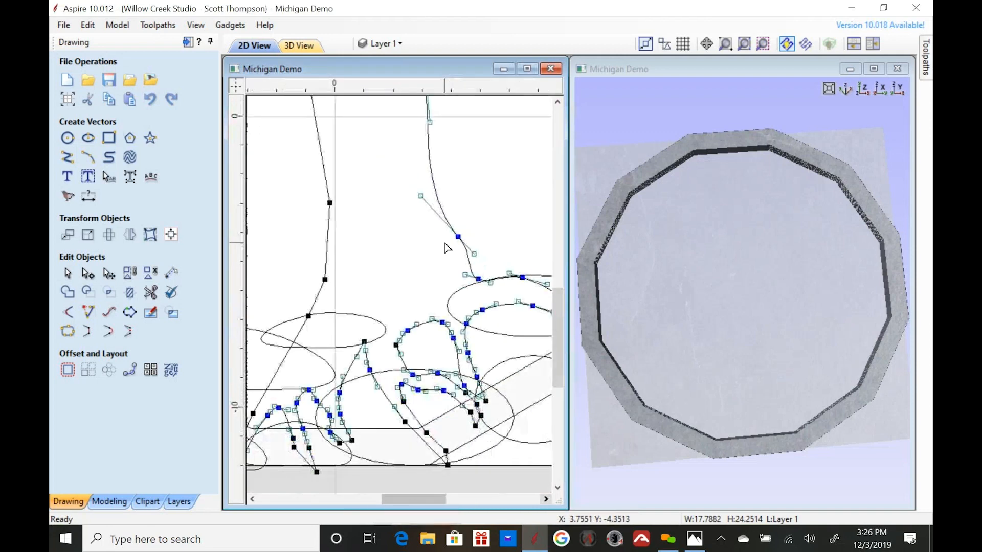
left_click_drag(428, 203, 441, 196)
scroll(400, 226, "down", 4)
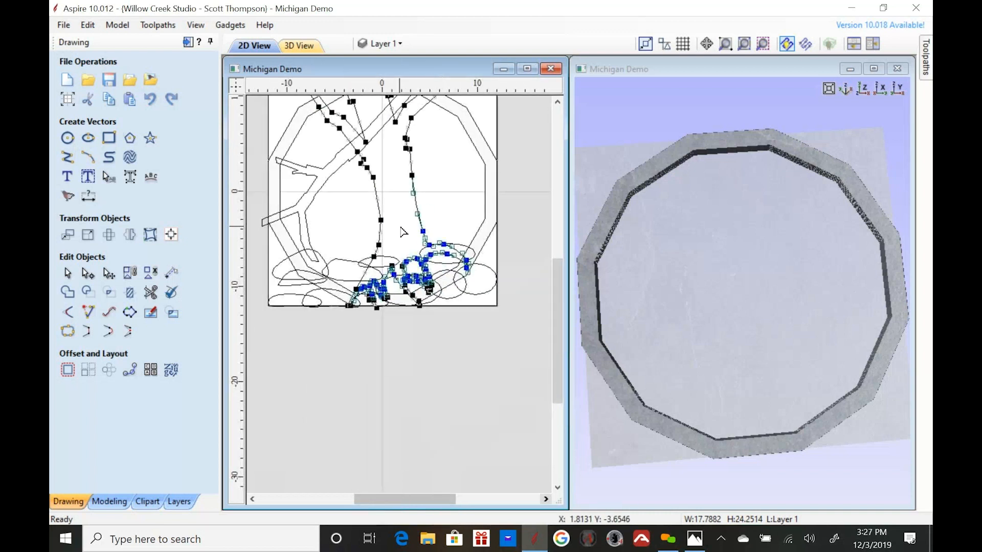
left_click(452, 172)
scroll(451, 176, "down", 3)
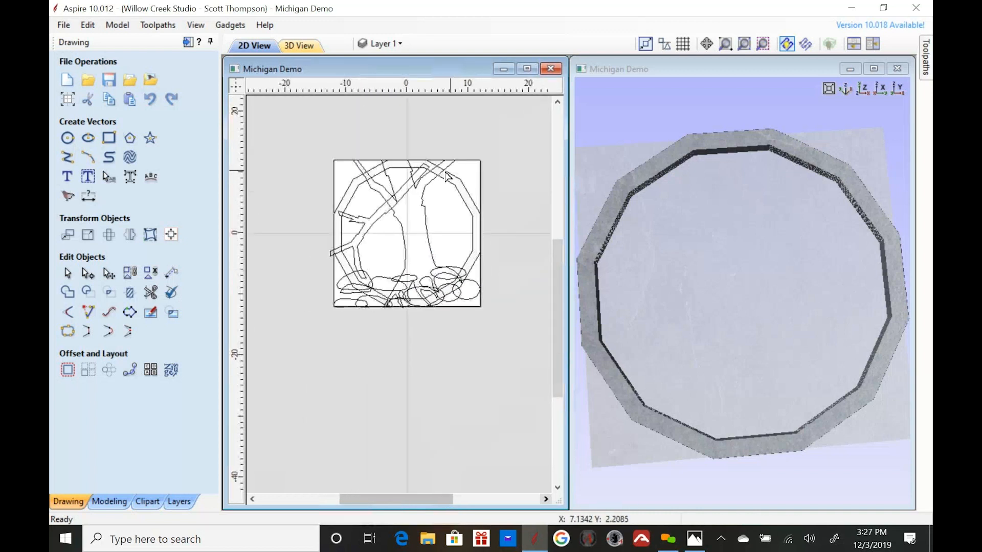
scroll(456, 215, "up", 3)
- Select the tree vector and create a rounded shape from it with a profile angle of 66.6
left_click(69, 274)
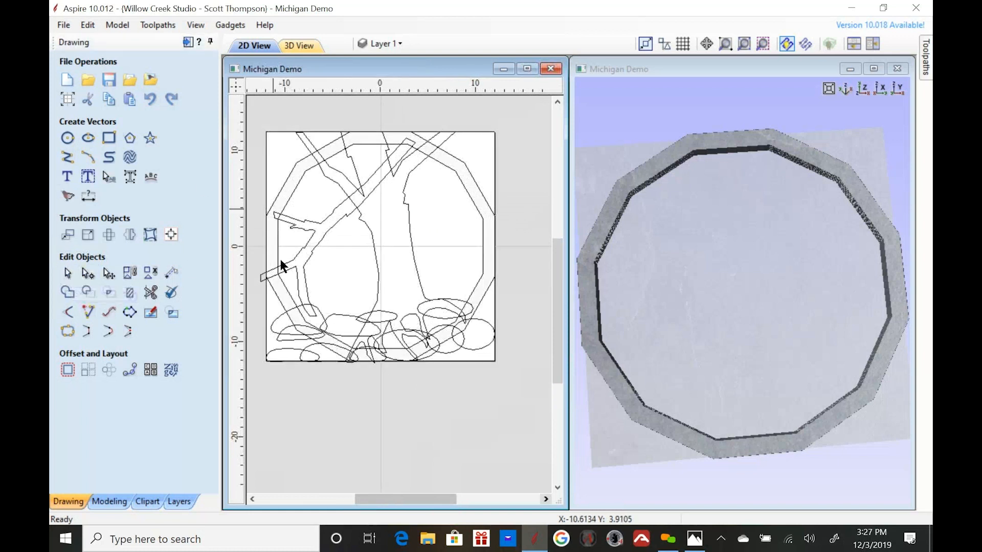
left_click(370, 226)
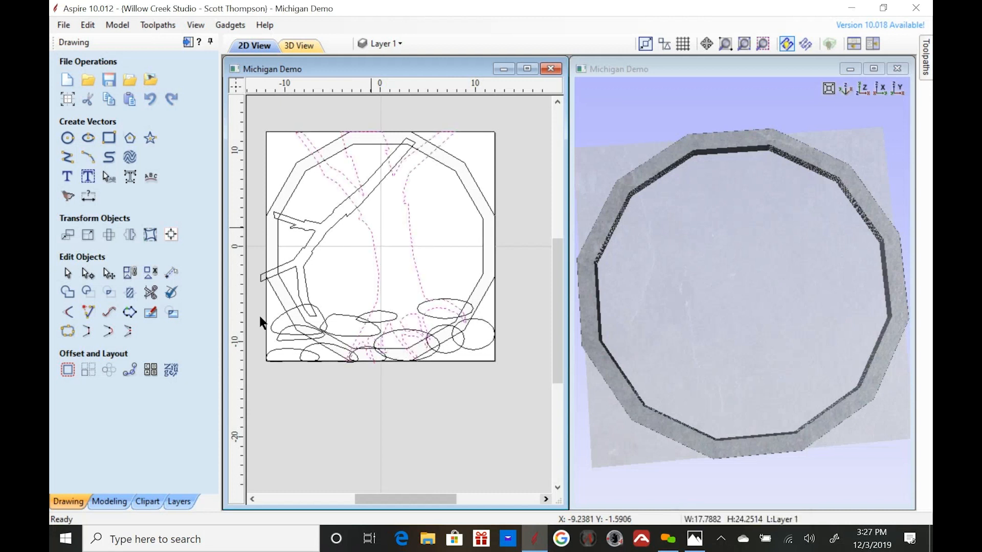
left_click(106, 498)
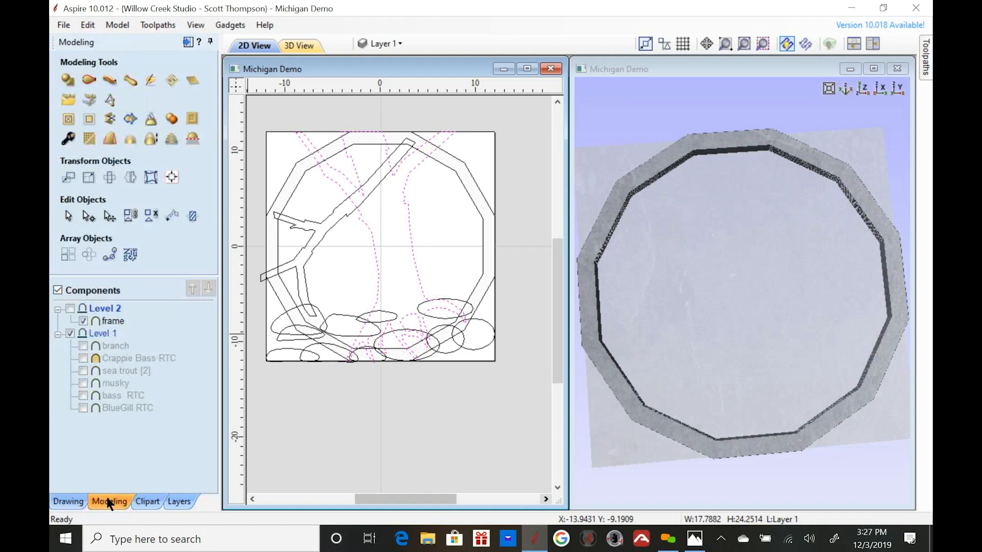
left_click(69, 80)
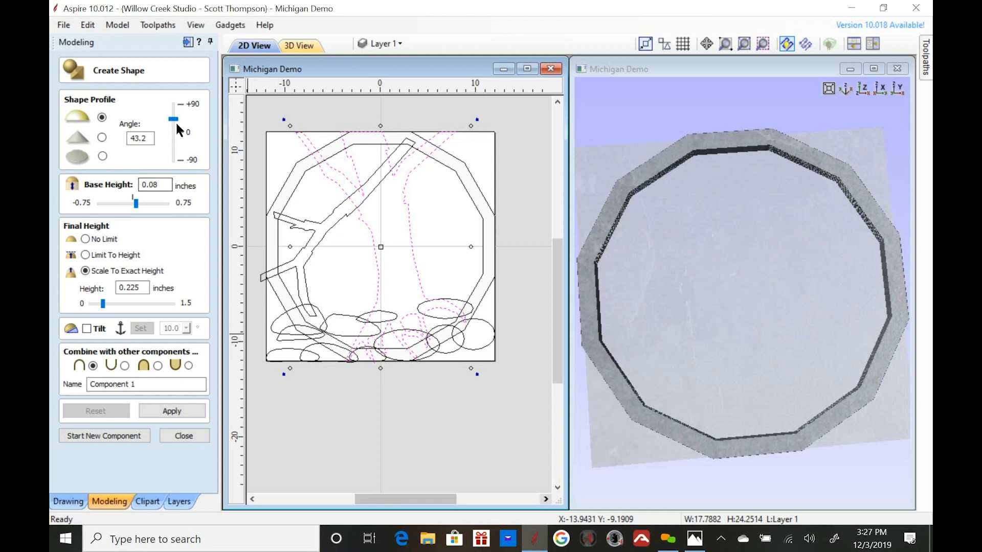
mouse_move(174, 119)
left_mouse_down()
mouse_move(172, 108)
mouse_move(175, 119)
left_mouse_up()
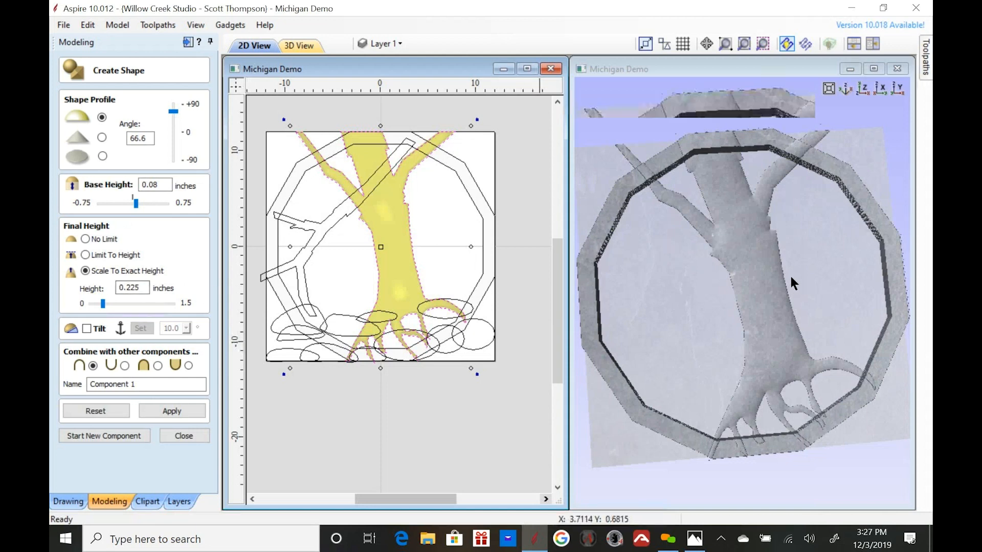
- Set the tree shape's profile angle to 41.4 and its exact final height to 0.6 inches
scroll(788, 283, "up", 5)
left_click_drag(784, 292, 670, 255)
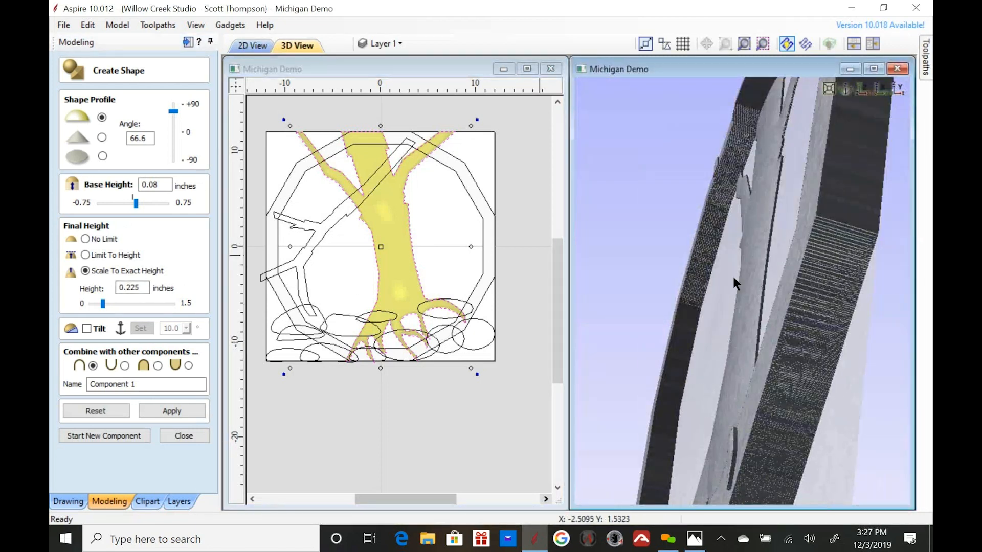
left_click_drag(750, 271, 887, 314)
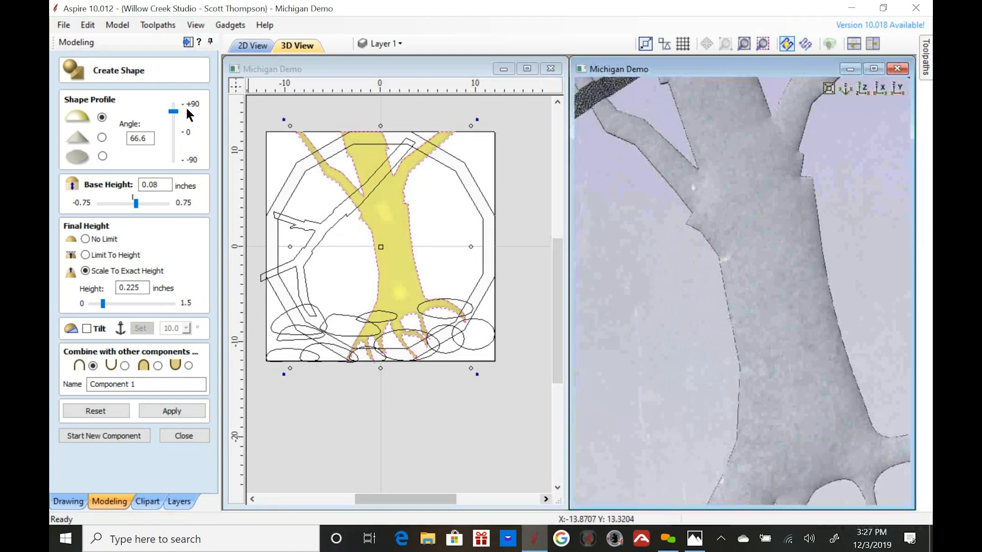
left_click_drag(172, 109, 172, 122)
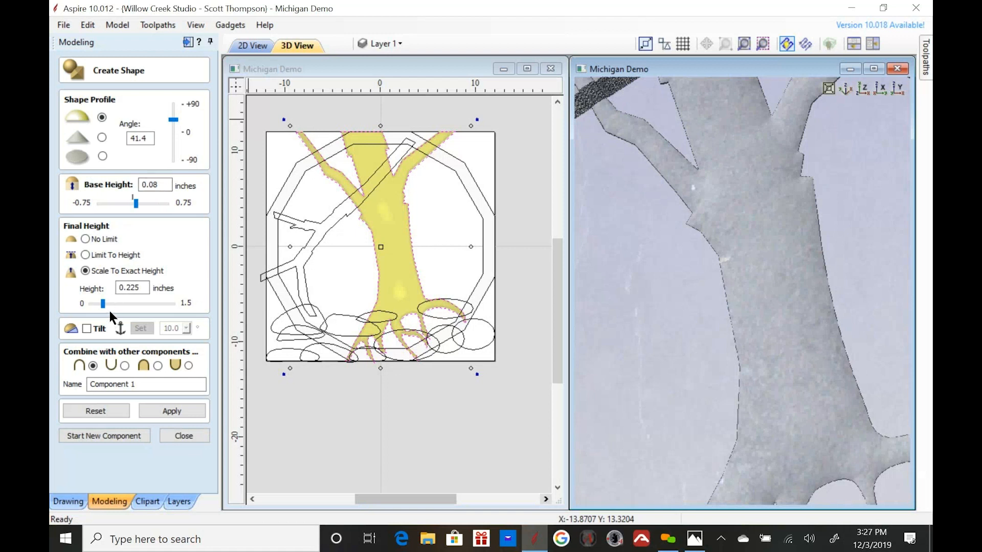
left_click_drag(114, 305, 124, 305)
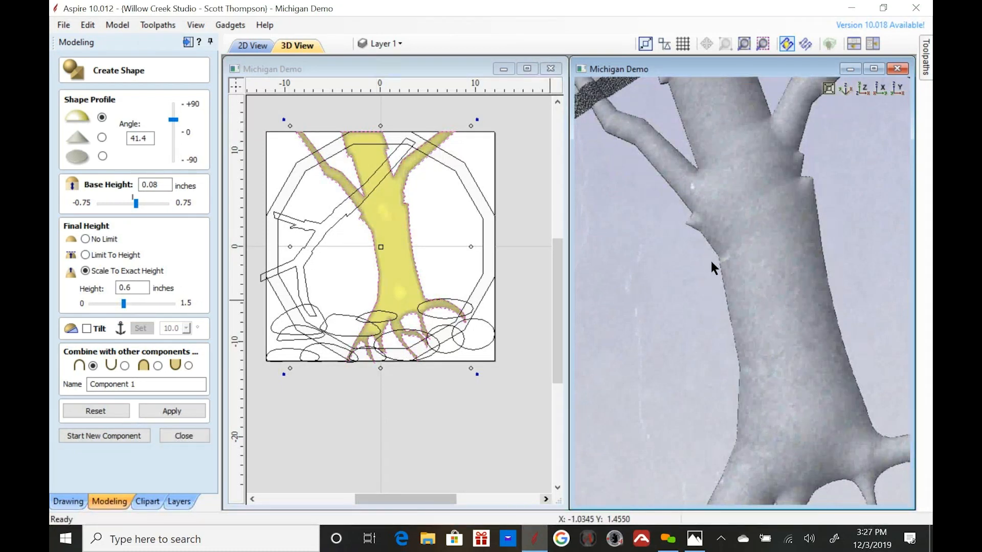
scroll(704, 262, "down", 5)
left_click_drag(750, 278, 748, 304)
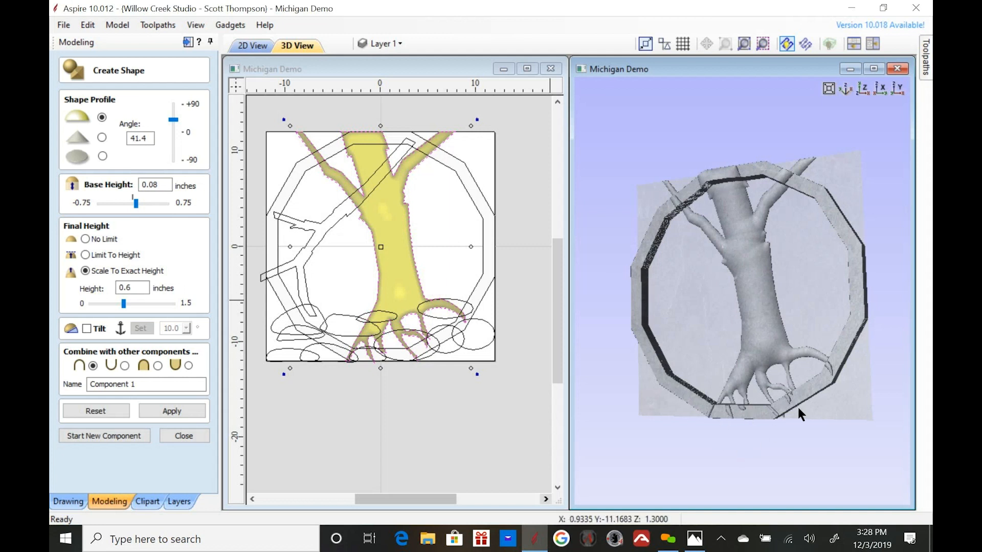
- Name the tree component "stump", apply the shape and finish creating it
left_click_drag(159, 384, 56, 386)
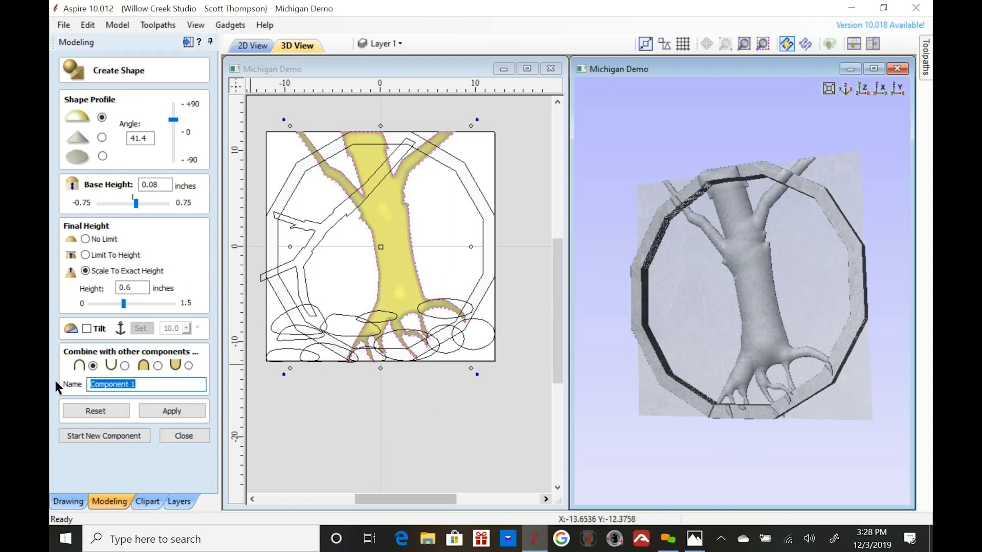
type("stump")
left_click(170, 410)
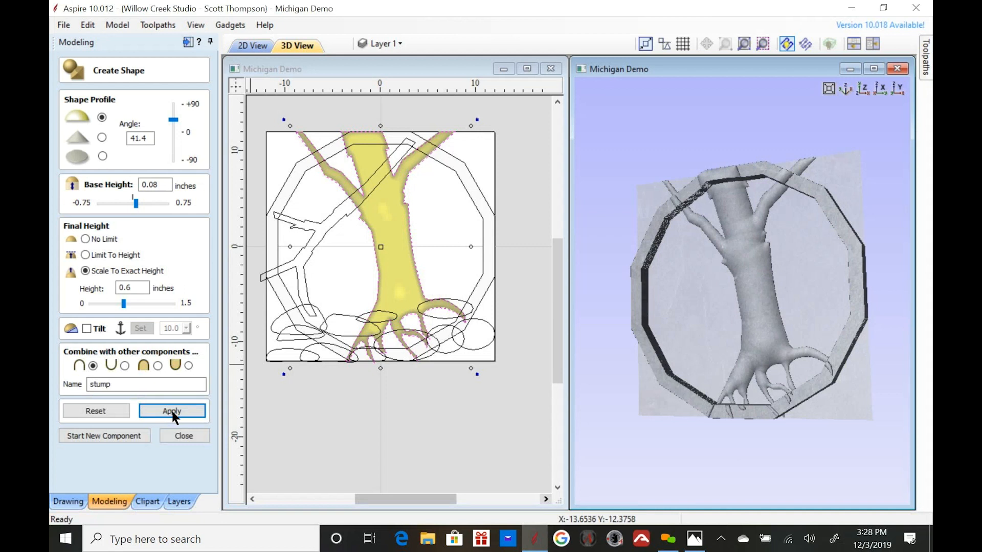
left_click(176, 432)
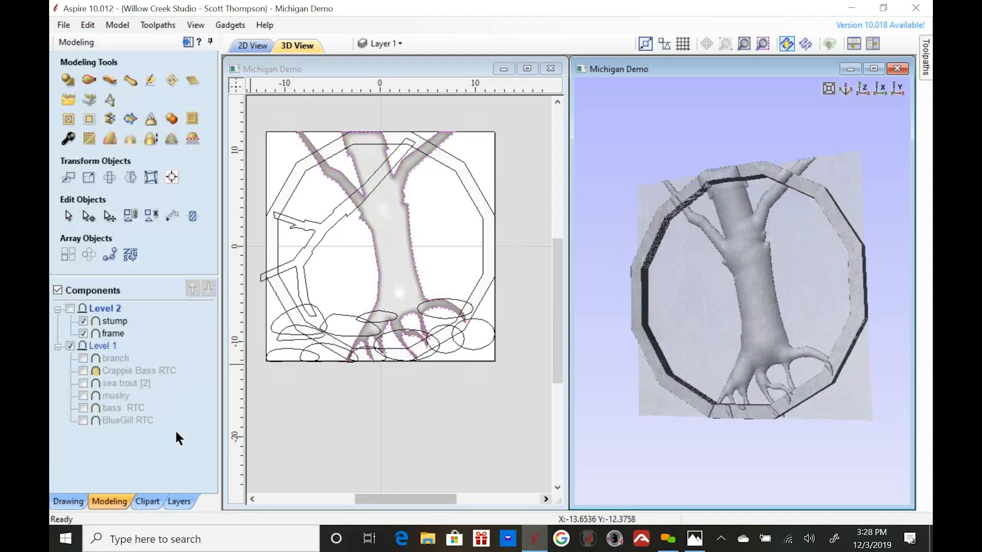
- Move the stump component below the frame in Level 2 and inspect where the two overlap
left_click(118, 321)
left_click_drag(118, 321, 123, 341)
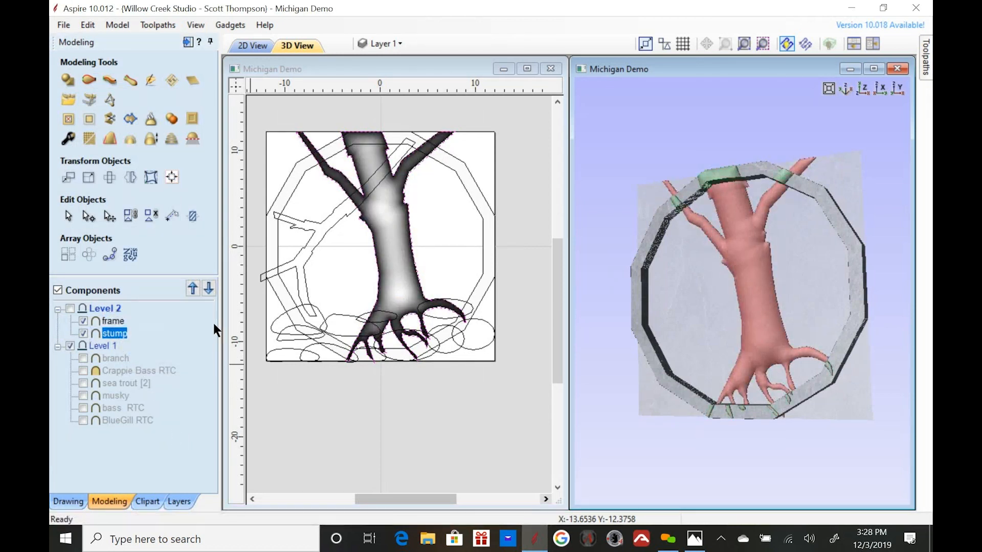
scroll(758, 194, "up", 5)
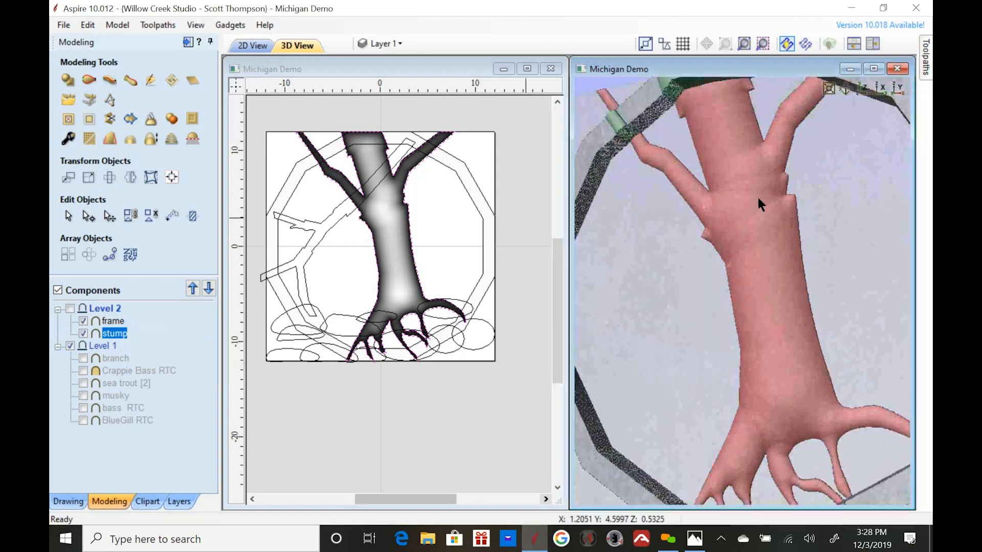
left_click_drag(754, 302, 794, 229)
scroll(799, 230, "up", 1)
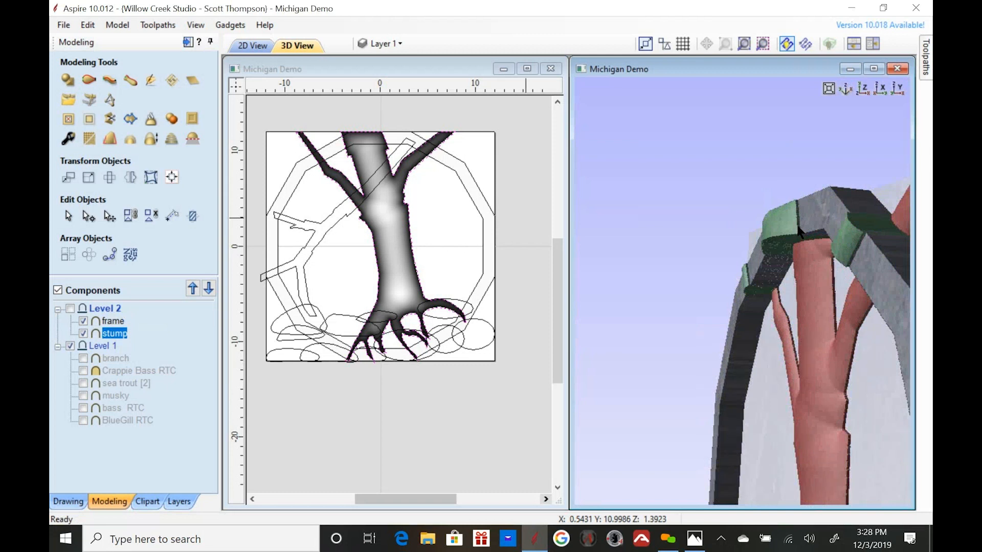
- Change the stump component's combine mode to Merge and place it above the frame in Level 2
double_click(110, 333)
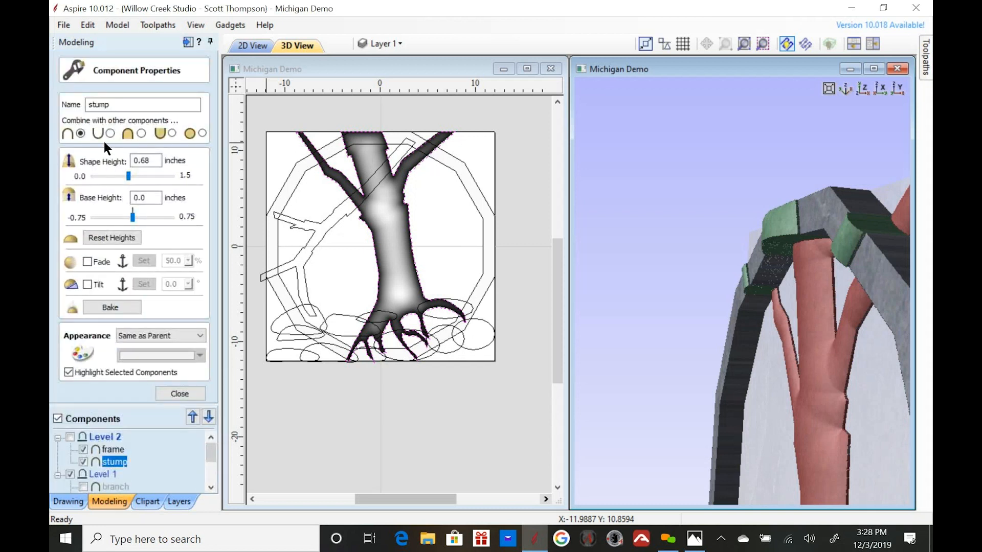
left_click(141, 133)
left_click_drag(115, 460, 122, 450)
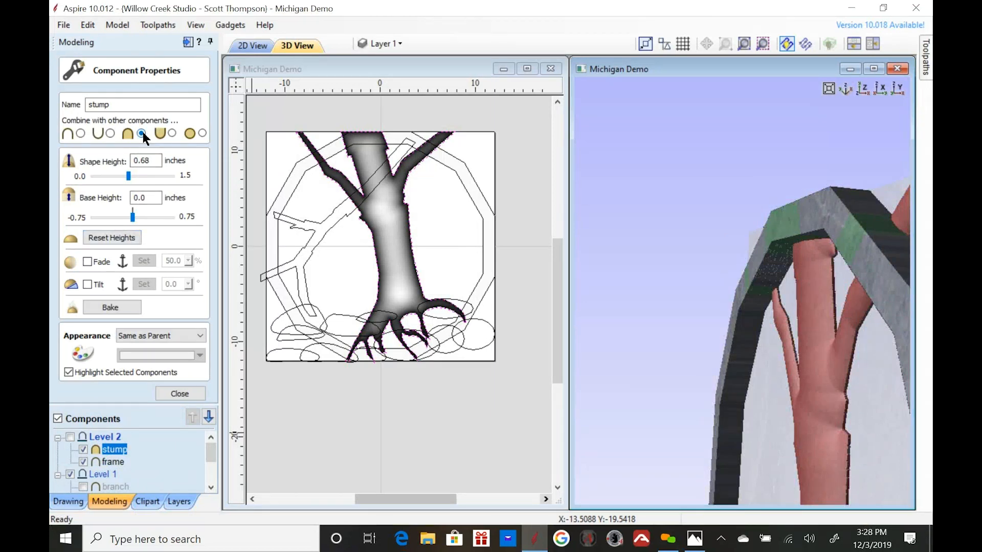
mouse_move(777, 400)
left_mouse_down()
mouse_move(883, 388)
mouse_move(779, 393)
mouse_move(804, 335)
mouse_move(774, 388)
left_mouse_up()
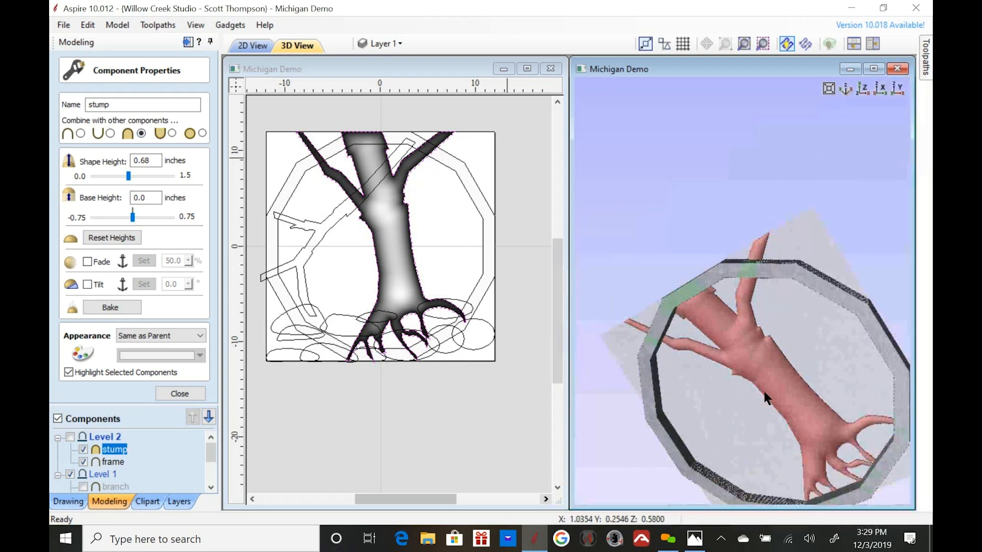
left_click_drag(689, 402, 761, 402)
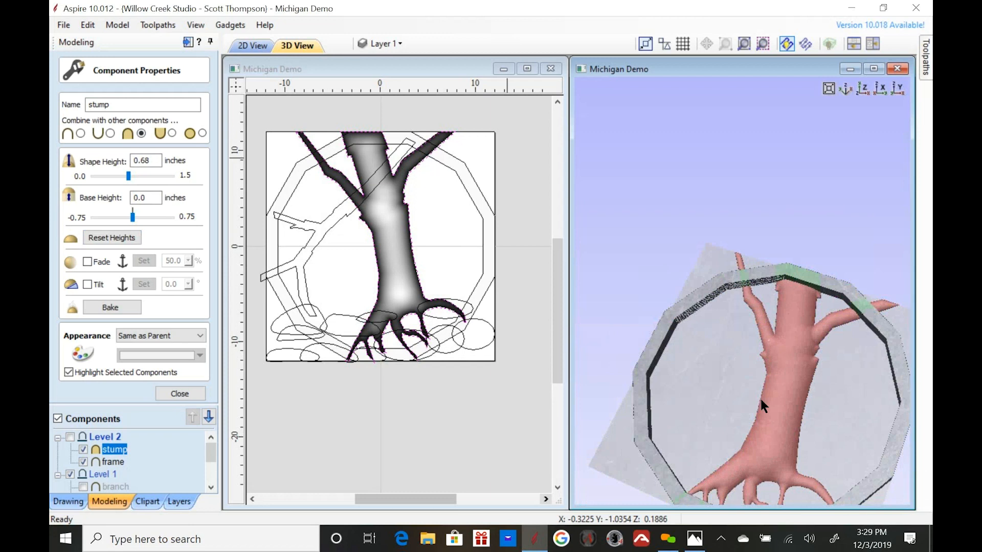
left_click_drag(730, 401, 760, 413)
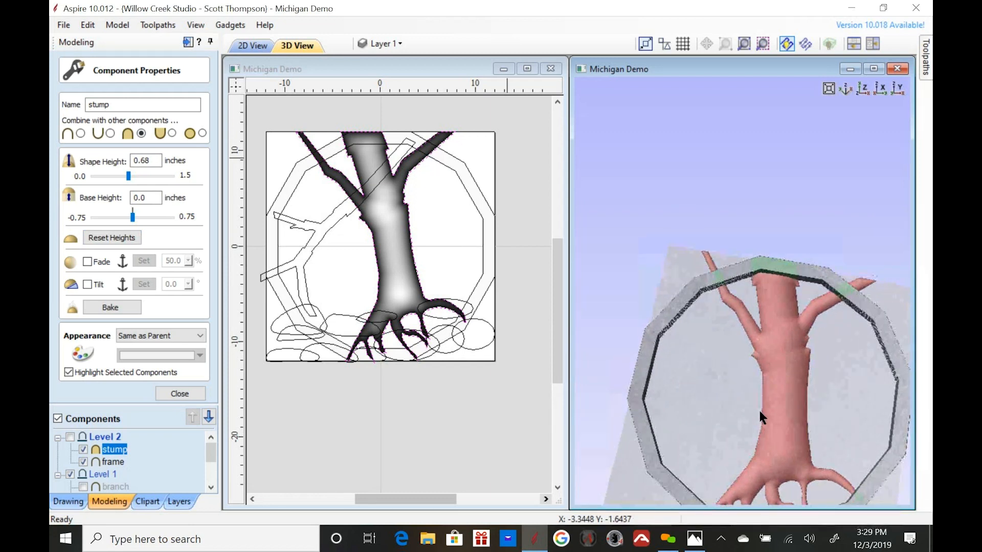
- Set the stump component's shape height to 0.855 inches, close its properties and select the stump in the 2D view
left_click_drag(823, 385, 263, 288)
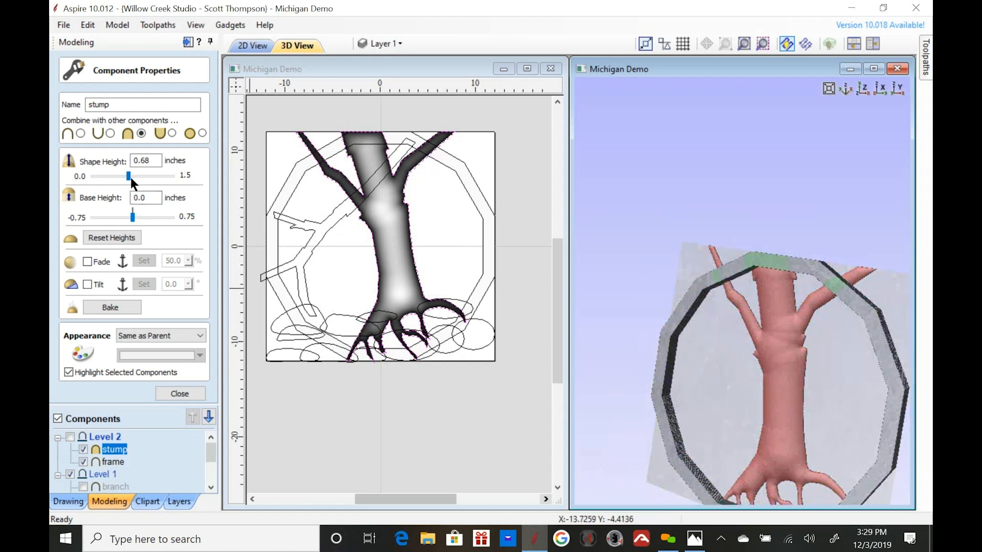
left_click_drag(131, 177, 131, 177)
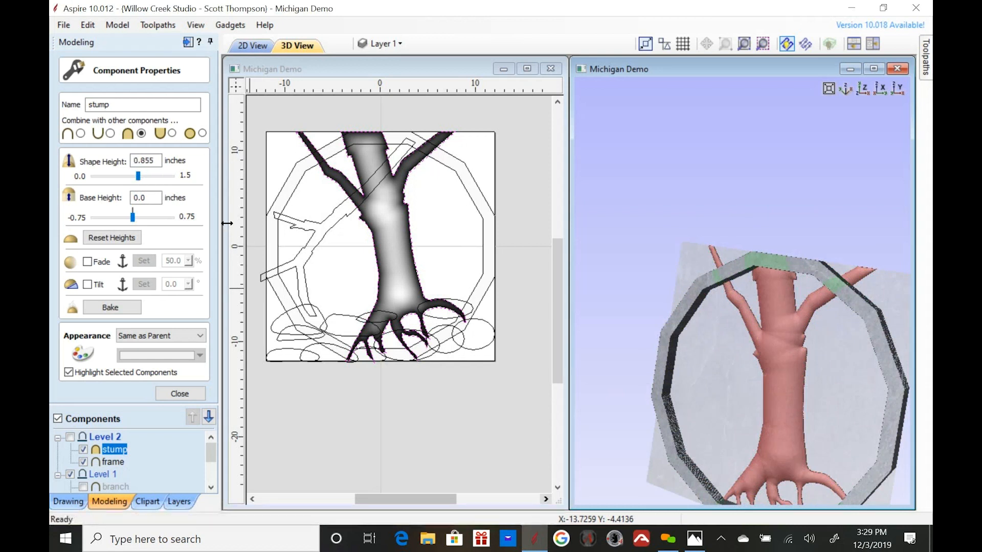
left_click(168, 393)
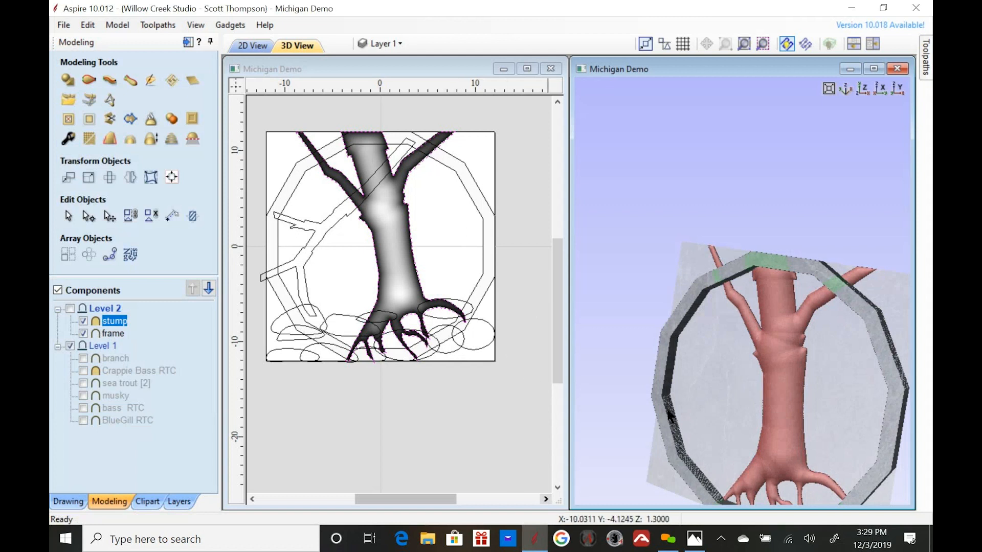
left_click_drag(666, 402, 725, 380)
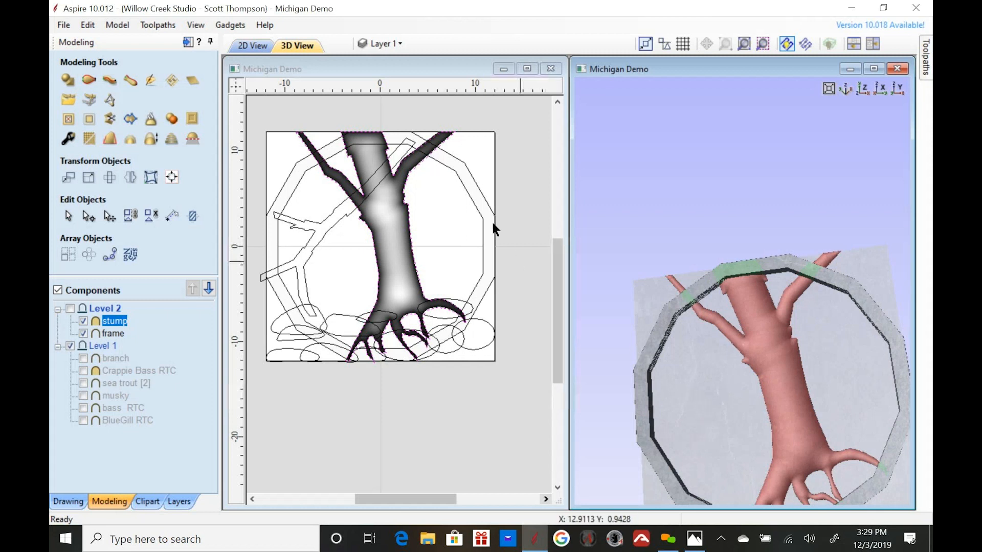
left_click(383, 222)
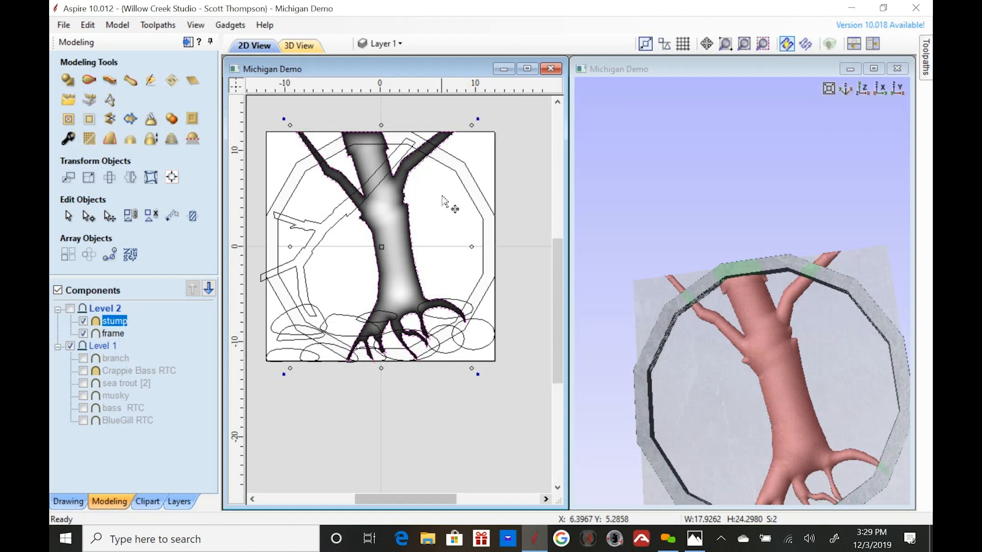
- Start sculpting the stump component, maximize the 3D view and turn the model so the trunk lies horizontally
left_click(152, 82)
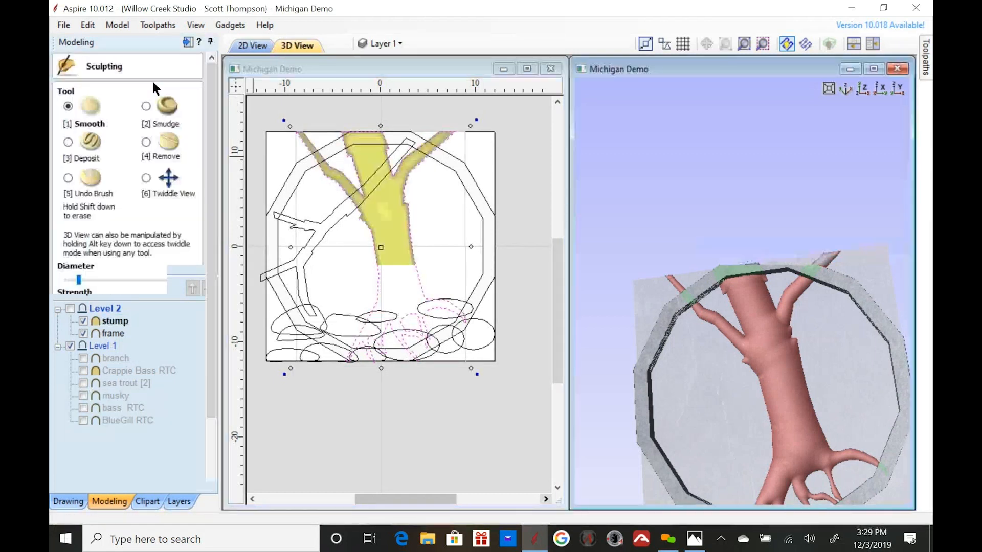
left_click_drag(78, 280, 73, 280)
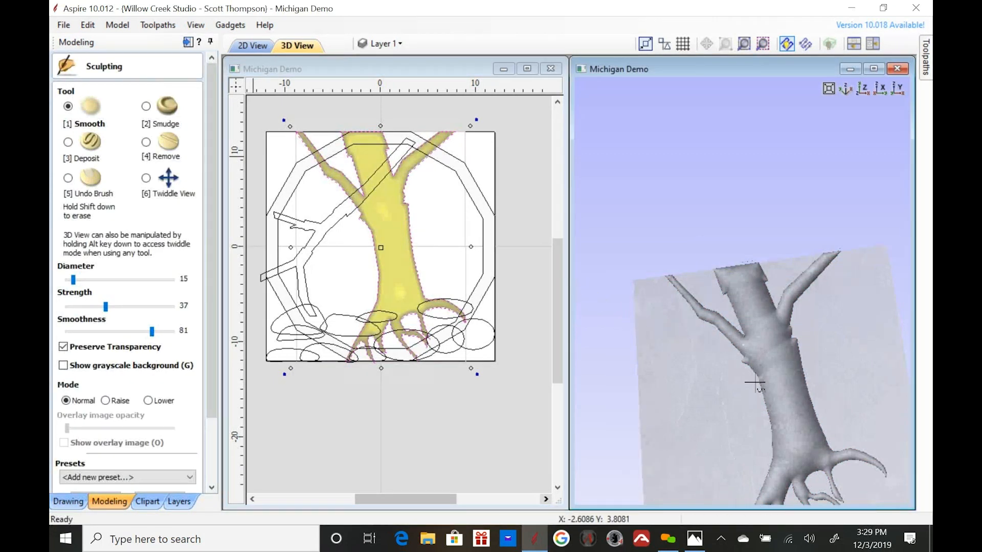
left_click(146, 178)
left_click_drag(712, 395, 662, 297)
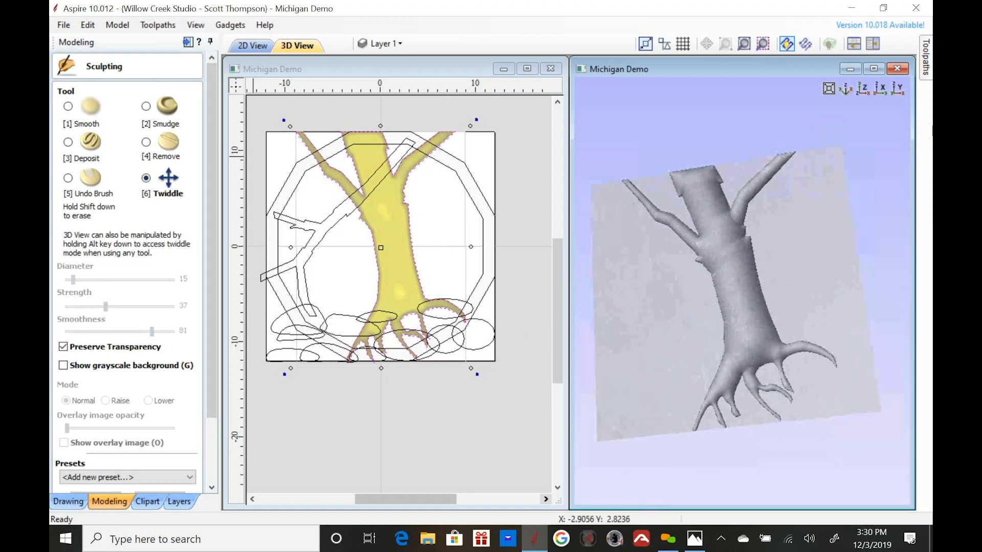
left_click(875, 70)
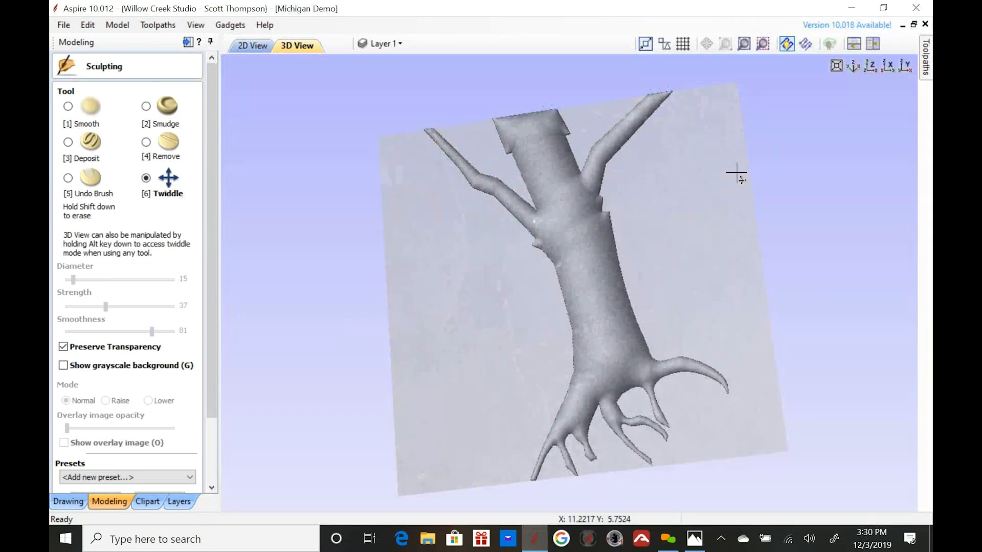
scroll(642, 266, "up", 2)
left_click_drag(726, 250, 729, 312)
left_click_drag(491, 127, 732, 112)
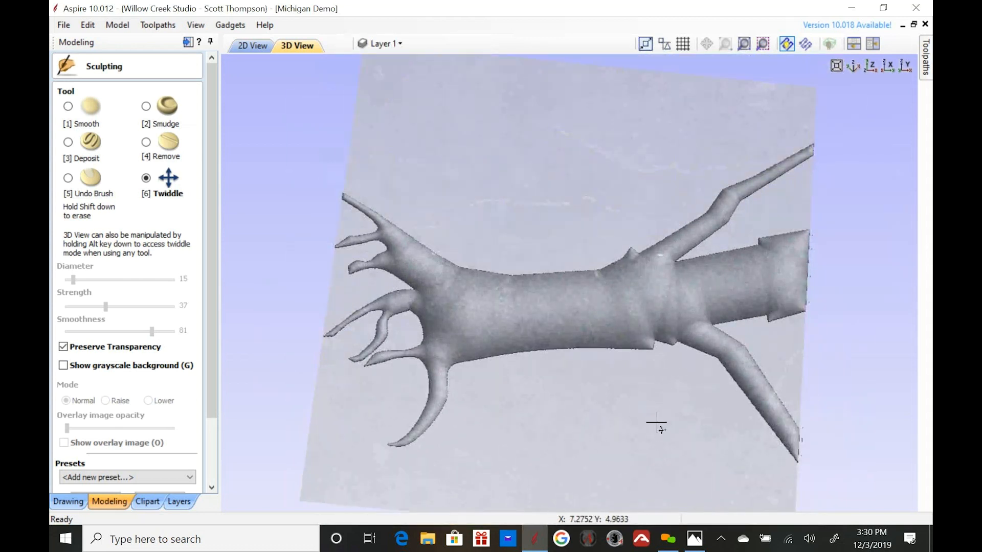
left_click_drag(658, 425, 656, 425)
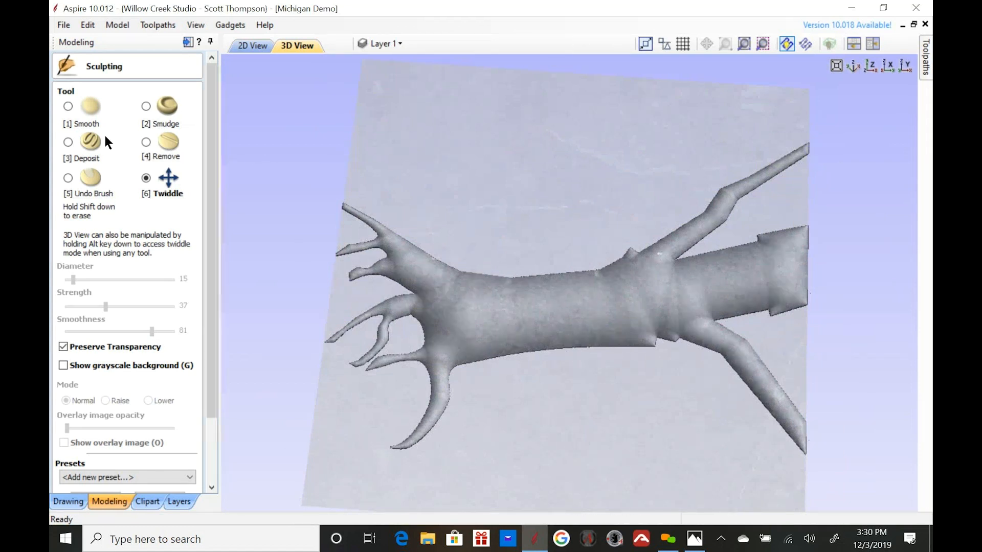
- Deposit two test ridges along the trunk at diameter 79 and strength 78, using smoothness 98 and 12
left_click(68, 142)
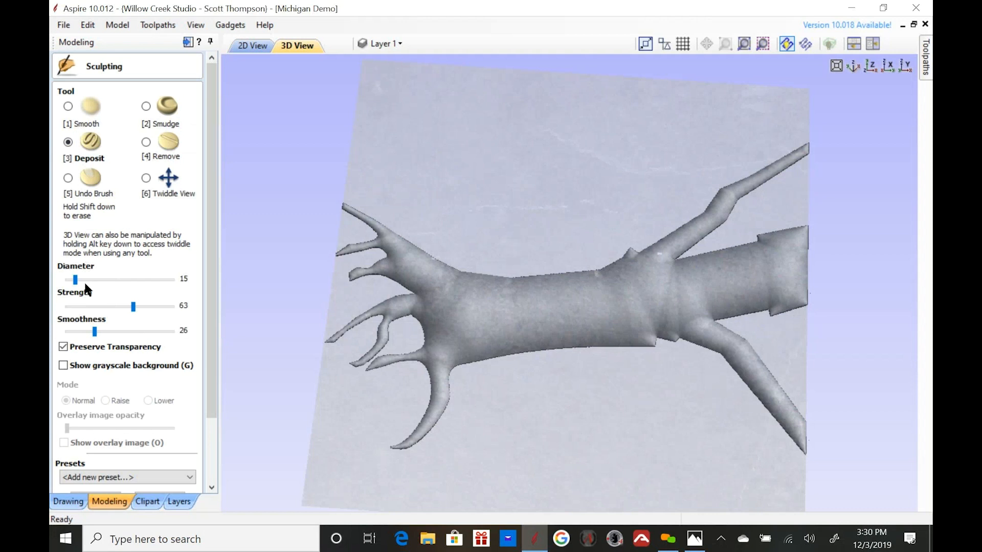
scroll(535, 302, "up", 5)
scroll(535, 302, "up", 3)
scroll(535, 301, "down", 3)
scroll(536, 295, "down", 2)
scroll(537, 295, "up", 2)
scroll(537, 295, "up", 5)
scroll(538, 294, "down", 5)
scroll(538, 294, "up", 1)
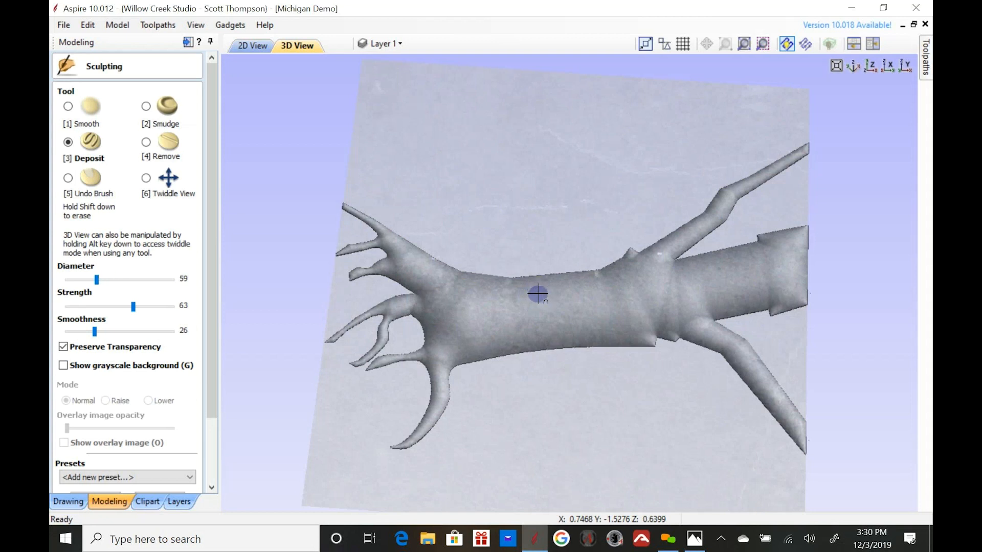
left_click_drag(132, 307, 162, 309)
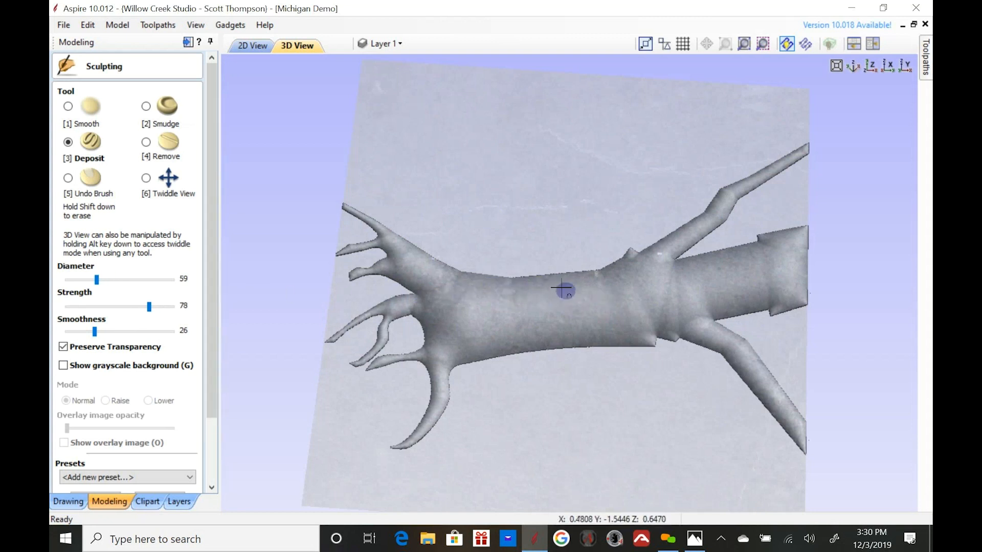
left_click_drag(94, 332, 168, 330)
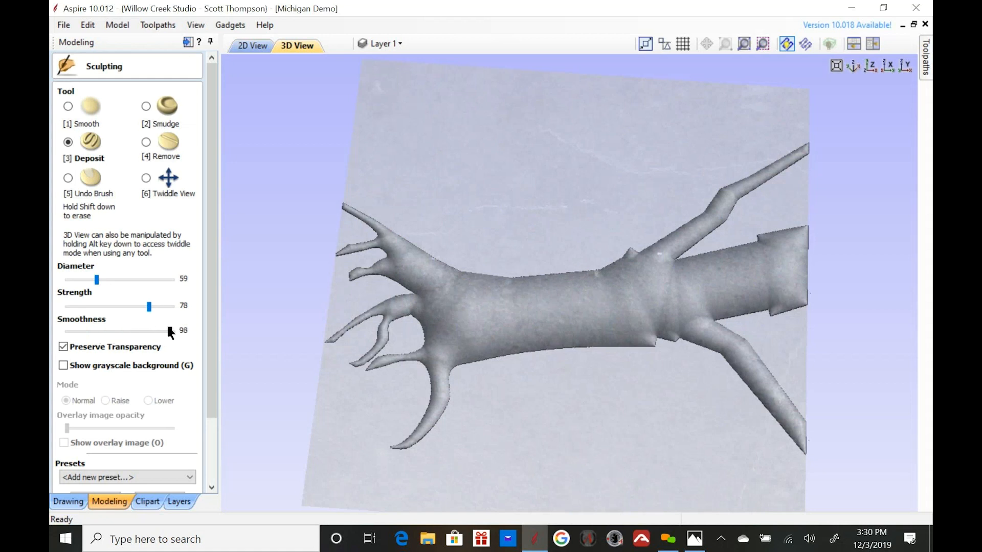
scroll(492, 313, "up", 2)
scroll(492, 313, "up", 2)
left_click_drag(490, 310, 606, 305)
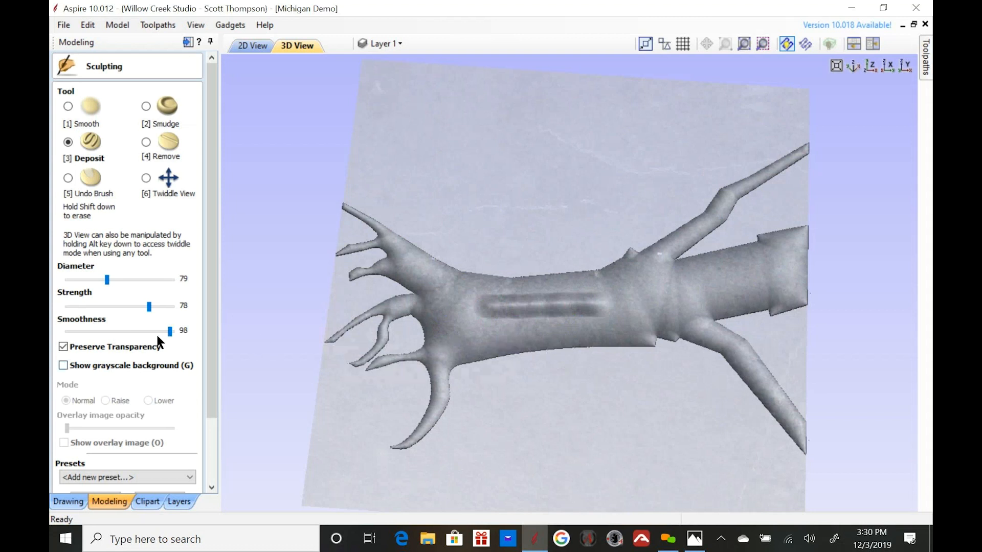
left_click_drag(169, 332, 79, 331)
left_click_drag(480, 339, 588, 338)
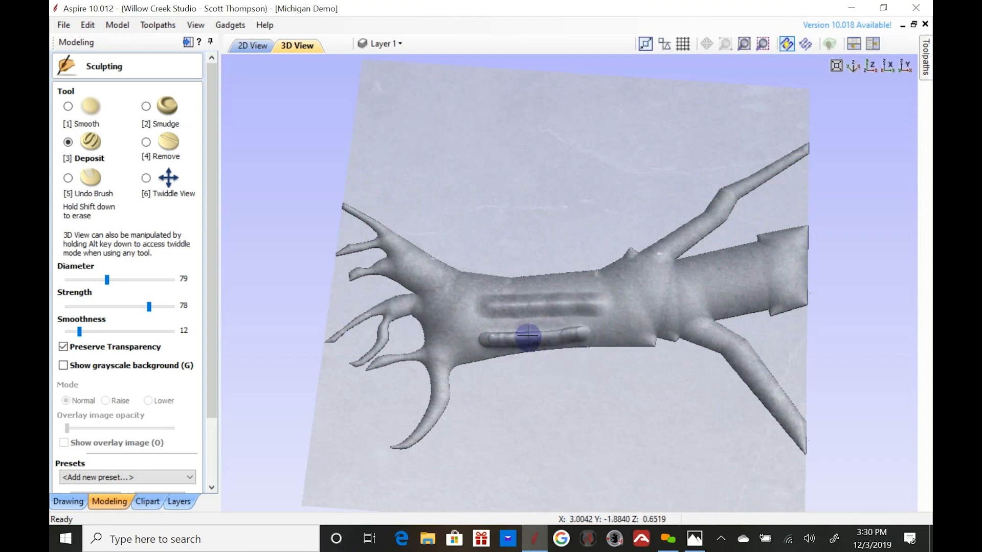
- Erase both test ridges from the trunk with the Undo Brush at diameter 141
left_click(68, 177)
scroll(534, 313, "up", 6)
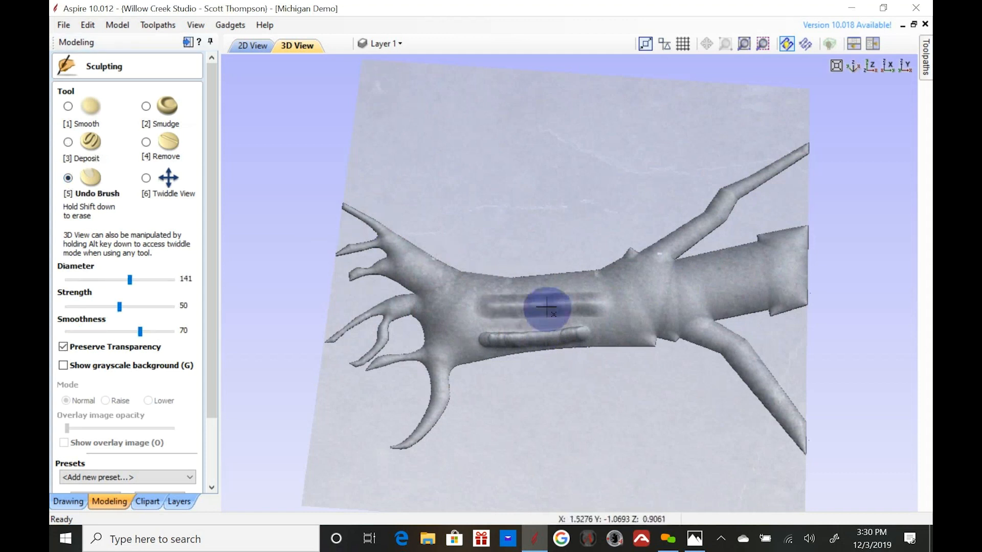
mouse_move(586, 309)
left_mouse_down()
mouse_move(506, 308)
mouse_move(592, 317)
mouse_move(515, 344)
mouse_move(581, 333)
mouse_move(611, 314)
left_mouse_up()
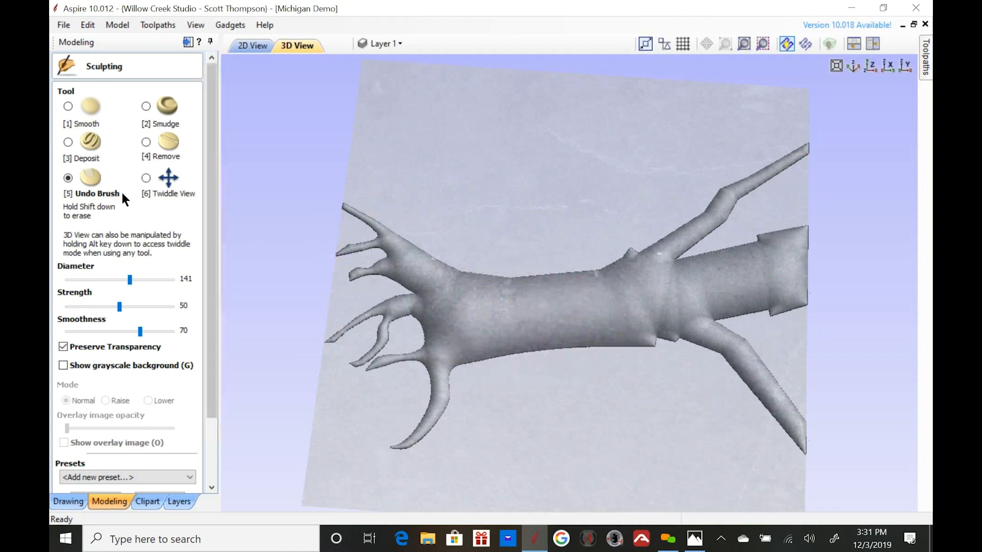
- Deposit bark ridges along the trunk's upper edge at diameter 55, strength 80 and smoothness 23
left_click(69, 141)
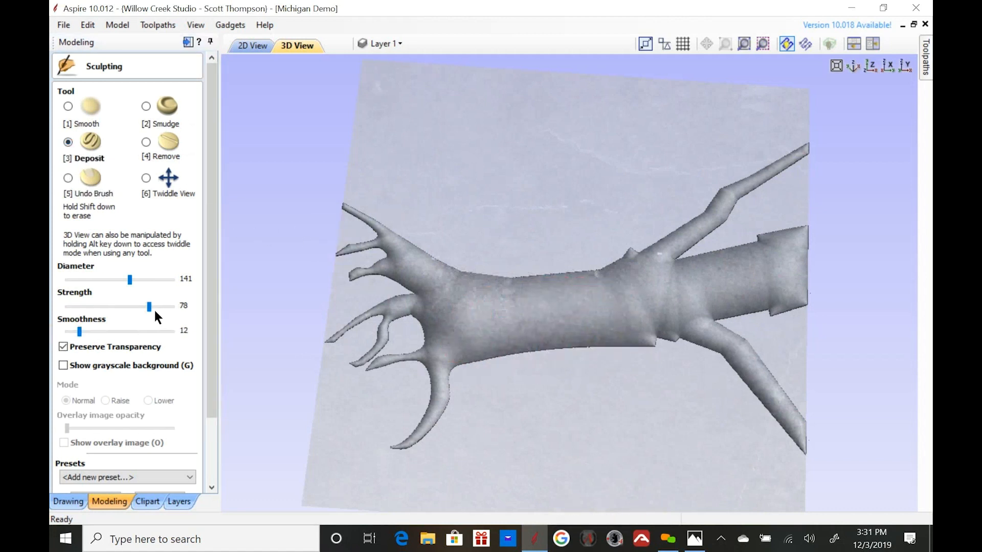
left_click_drag(133, 282, 100, 289)
left_click_drag(79, 332, 92, 336)
left_click_drag(147, 308, 150, 308)
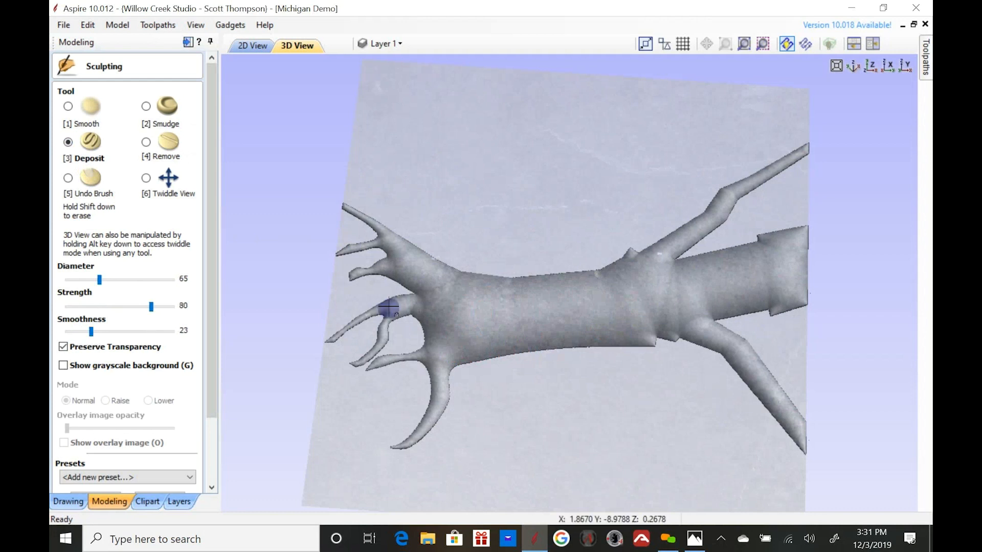
scroll(464, 298, "down", 1)
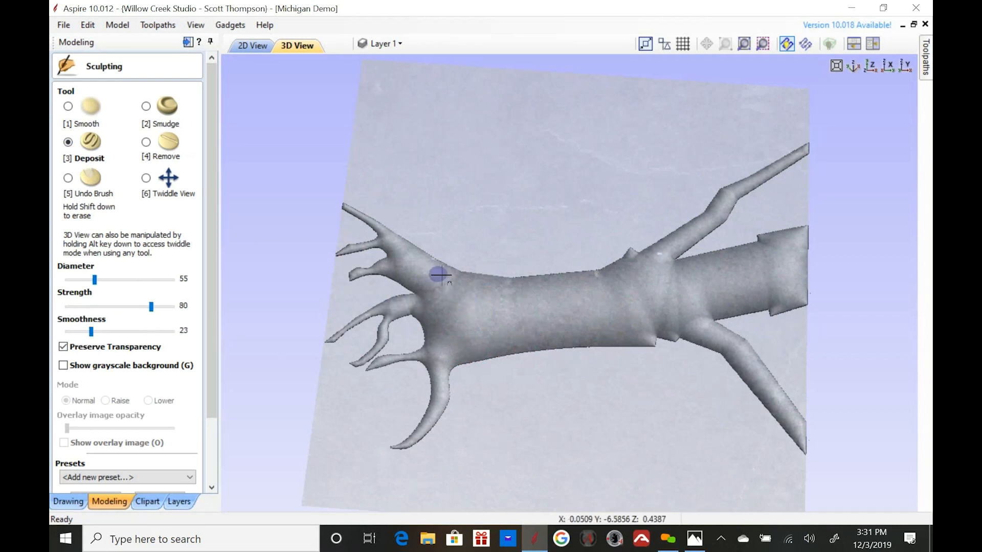
mouse_move(441, 275)
left_mouse_down()
mouse_move(608, 272)
mouse_move(588, 290)
mouse_move(422, 280)
left_mouse_up()
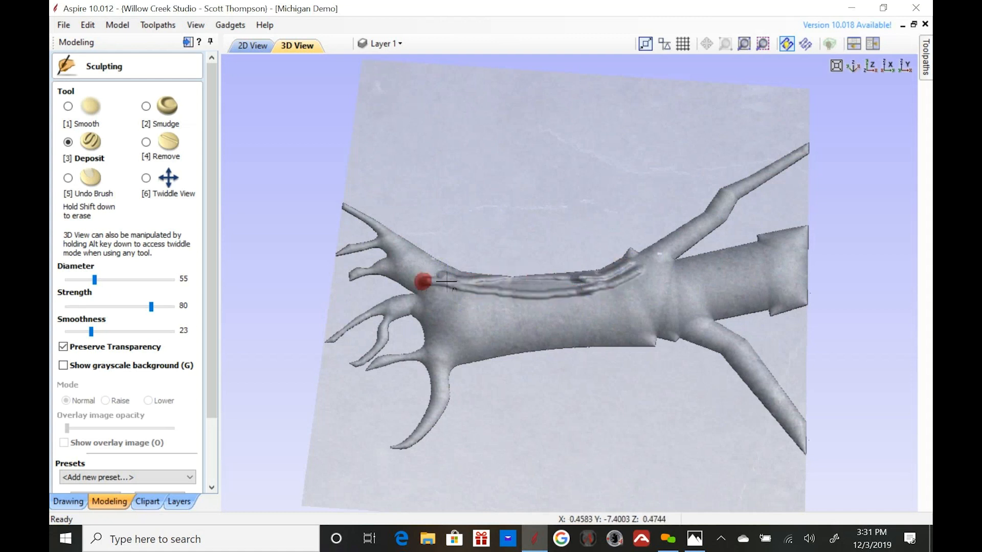
mouse_move(532, 285)
left_mouse_down()
mouse_move(449, 281)
mouse_move(392, 263)
mouse_move(480, 288)
left_mouse_up()
- Reduce the Deposit brush diameter to 45 and add ridges on the upper roots and where they meet the trunk
scroll(393, 265, "down", 2, "ctrl")
left_click_drag(414, 255, 366, 221)
left_click_drag(461, 281, 423, 295)
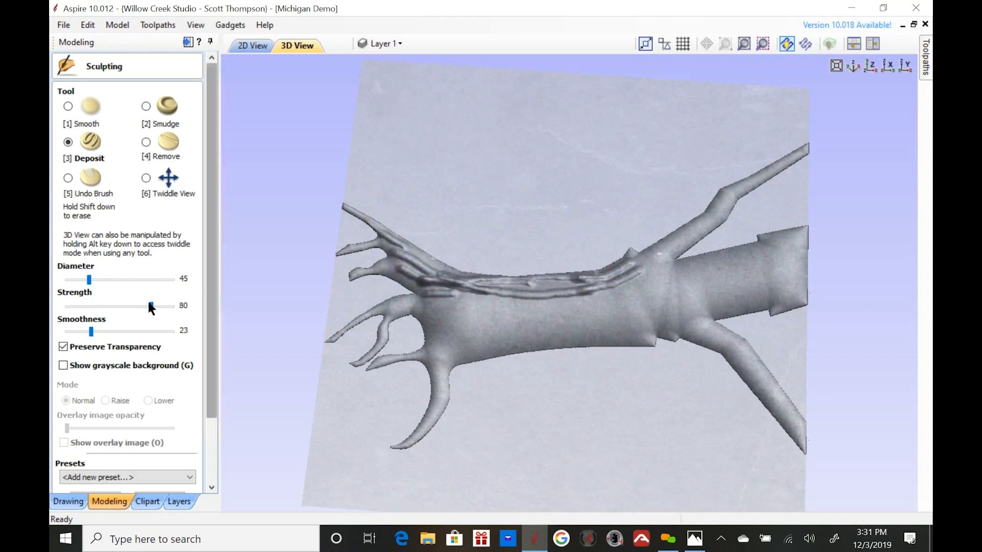
- Deposit ridges along the middle of the lower trunk and into the adjoining roots at diameter 45 and strength 58
left_click_drag(628, 300, 431, 305)
left_click_drag(545, 308, 450, 318)
mouse_move(527, 329)
left_mouse_down()
mouse_move(419, 329)
mouse_move(388, 305)
left_mouse_up()
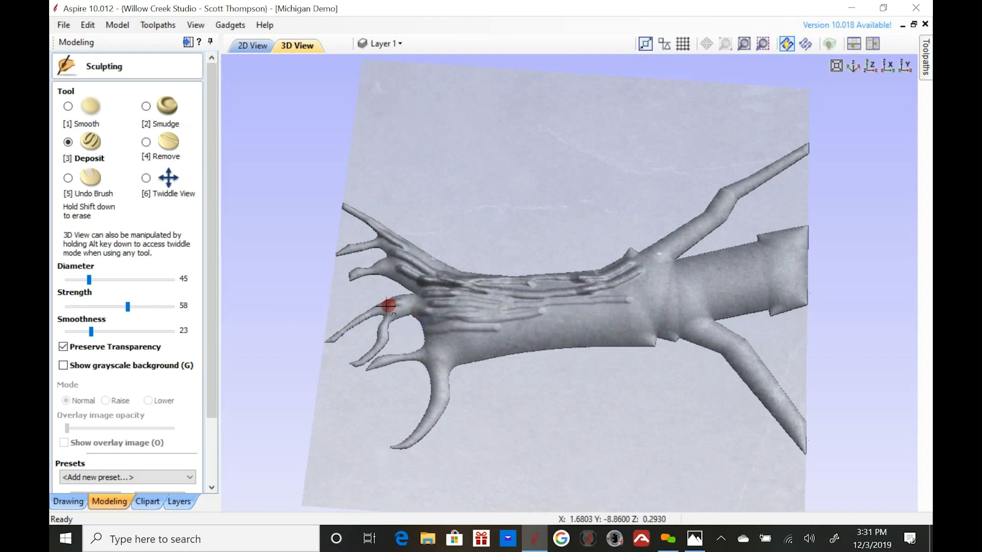
mouse_move(474, 338)
left_mouse_down()
mouse_move(427, 363)
mouse_move(416, 358)
mouse_move(434, 381)
left_mouse_up()
- Set the Deposit brush diameter to 35 and fill the trunk's lower edge and remaining smooth middle with bark ridges
scroll(455, 359, "down", 2)
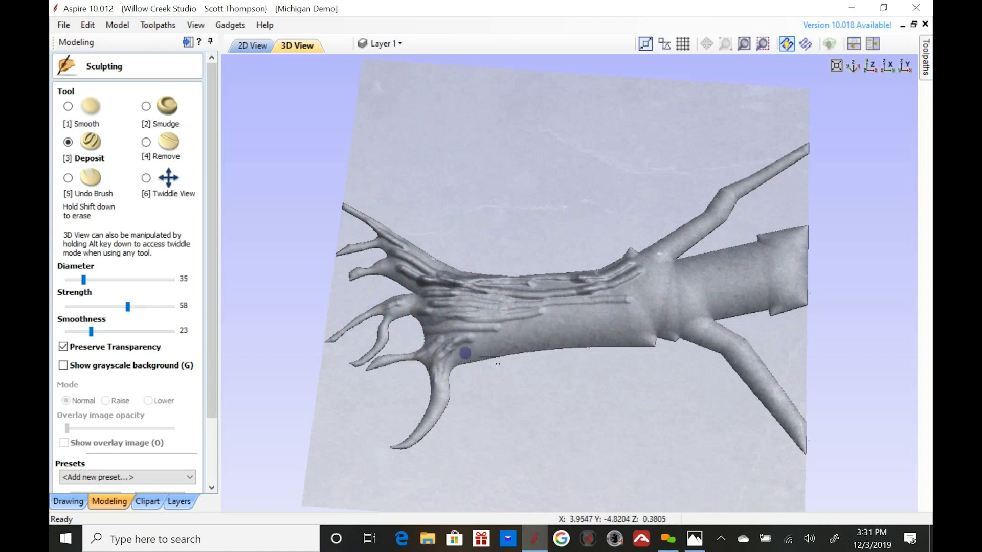
left_click_drag(653, 342, 470, 347)
left_click_drag(625, 336, 497, 335)
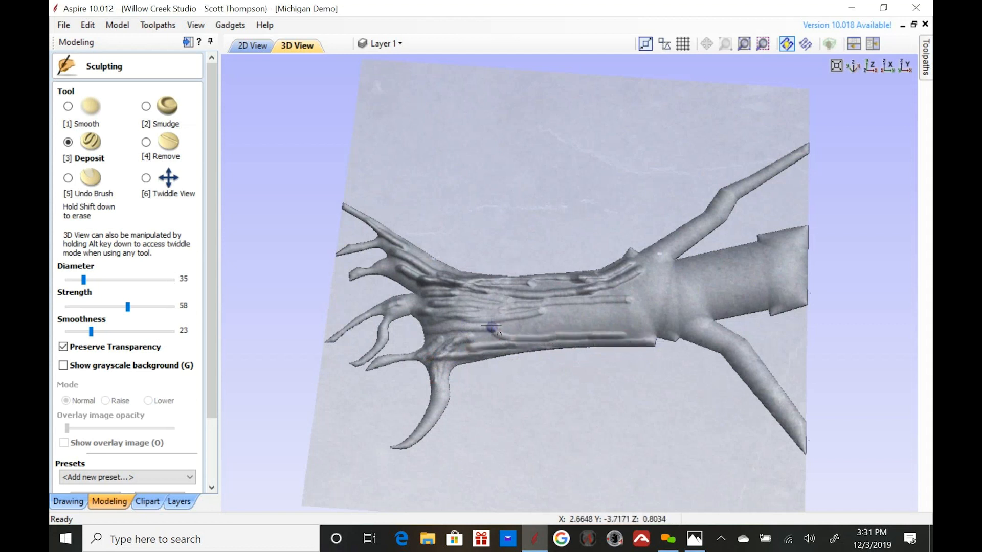
mouse_move(610, 305)
left_mouse_down()
mouse_move(521, 325)
mouse_move(616, 321)
mouse_move(649, 307)
mouse_move(626, 311)
mouse_move(648, 311)
mouse_move(615, 329)
mouse_move(652, 329)
left_mouse_up()
left_click_drag(629, 294, 639, 275)
mouse_move(497, 295)
left_mouse_down()
mouse_move(484, 296)
mouse_move(491, 313)
left_mouse_up()
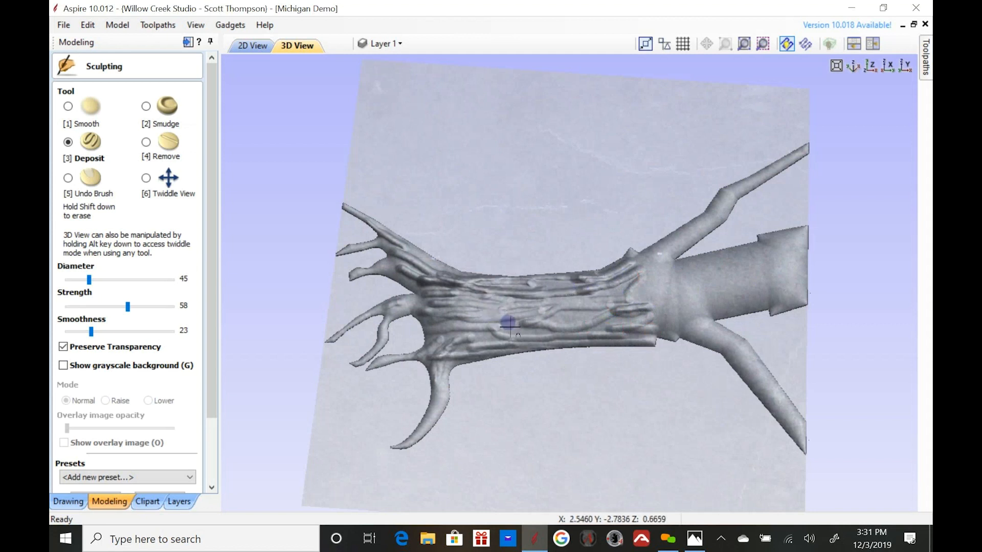
- Deposit bark ridges on the large curved root and the smaller roots, and set the brush diameter to 35
mouse_move(452, 353)
left_mouse_down()
mouse_move(414, 437)
mouse_move(443, 411)
mouse_move(428, 430)
left_mouse_up()
left_click_drag(417, 307, 369, 317)
left_click_drag(385, 266, 363, 273)
mouse_move(537, 301)
left_mouse_down()
mouse_move(414, 329)
mouse_move(417, 347)
left_mouse_up()
key("Left")
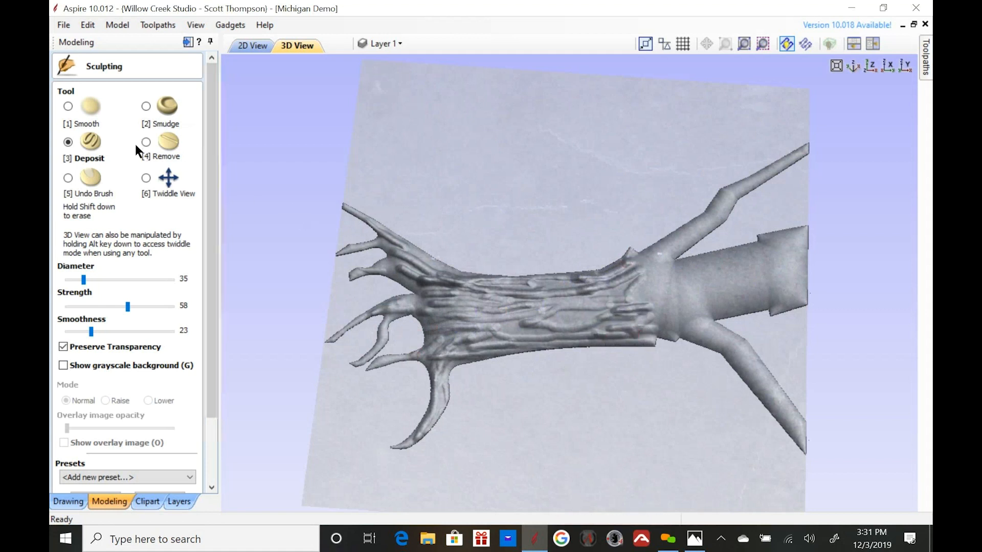
- Carve grooves and a knot hole into the trunk bark with the Remove tool at diameter 35, strength 76 and smoothness 20
left_click(149, 142)
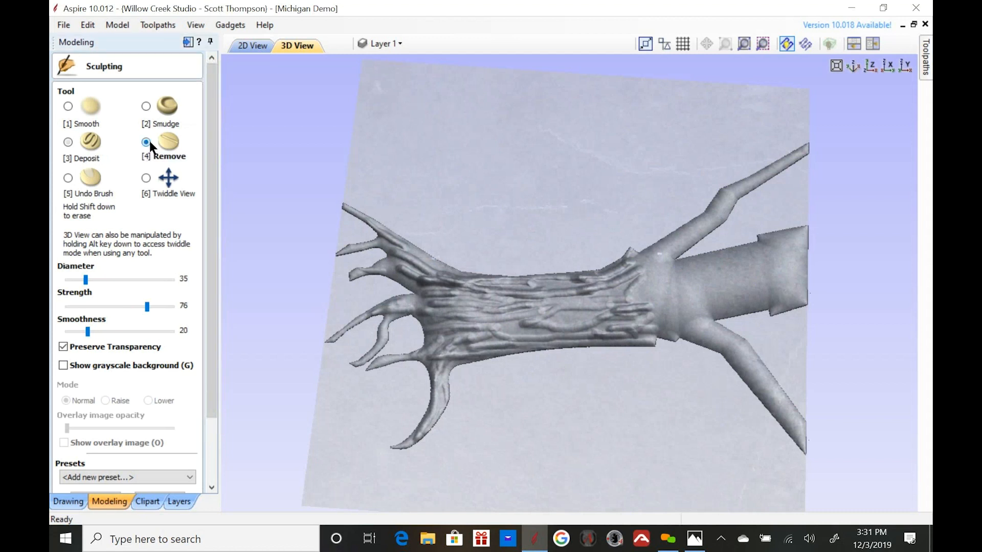
mouse_move(585, 315)
left_mouse_down()
mouse_move(553, 311)
mouse_move(565, 323)
mouse_move(596, 314)
mouse_move(467, 299)
left_mouse_up()
left_click_drag(537, 295, 440, 286)
mouse_move(498, 322)
left_mouse_down()
mouse_move(437, 332)
mouse_move(498, 347)
mouse_move(588, 343)
mouse_move(514, 332)
mouse_move(558, 294)
mouse_move(612, 280)
mouse_move(462, 281)
mouse_move(386, 245)
left_mouse_up()
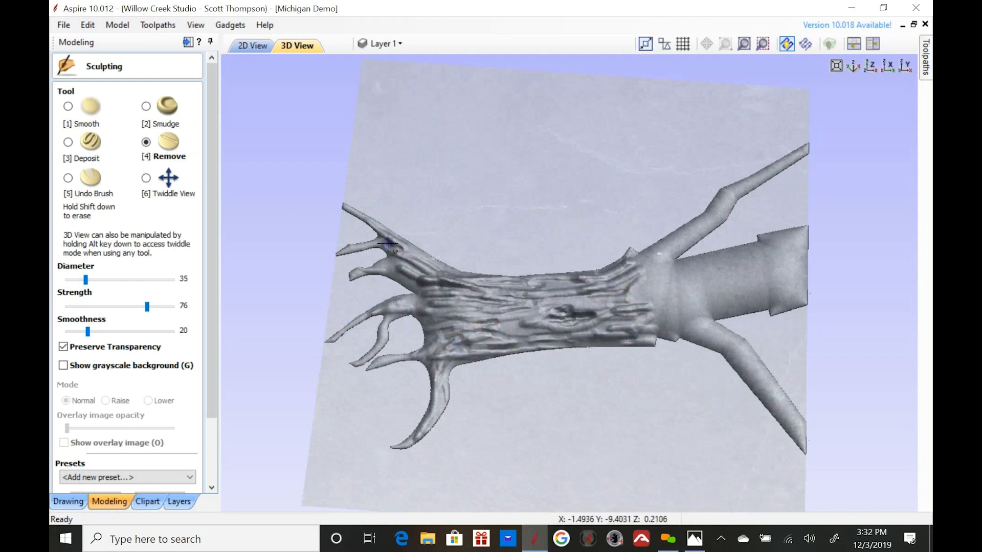
- Carve bark grooves into the roots and the root base with the Remove tool
left_click_drag(427, 262, 423, 281)
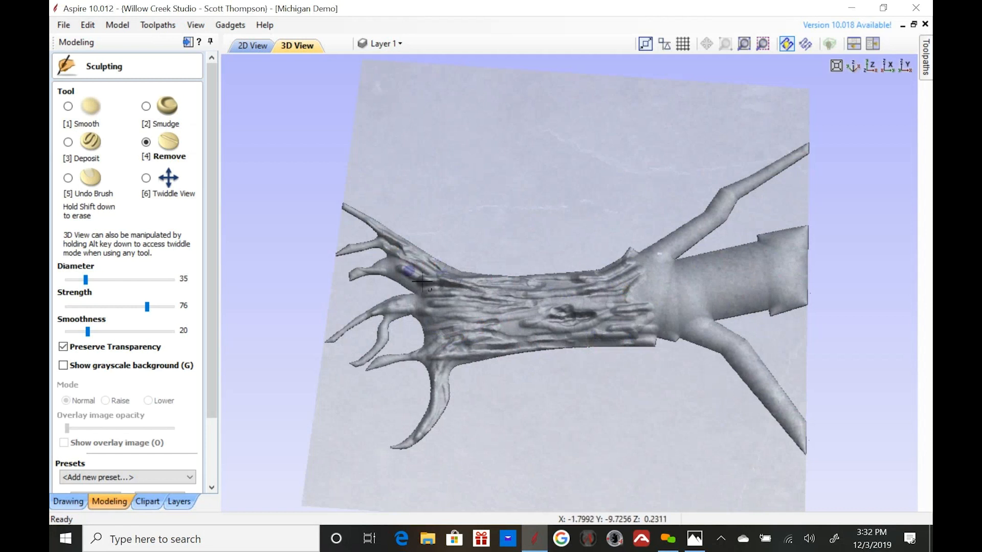
mouse_move(435, 325)
left_mouse_down()
mouse_move(410, 351)
mouse_move(404, 319)
mouse_move(358, 335)
left_mouse_up()
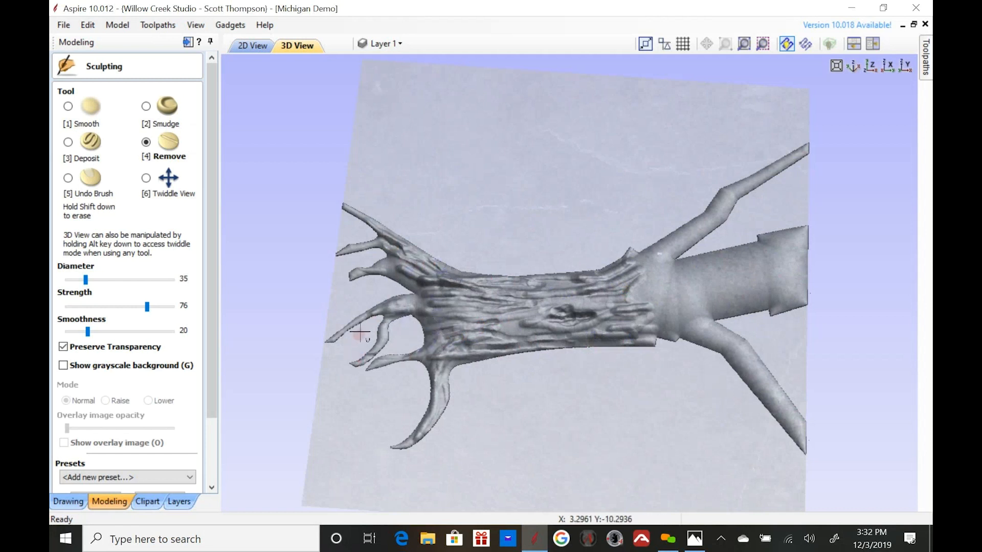
mouse_move(441, 352)
left_mouse_down()
mouse_move(431, 399)
mouse_move(481, 356)
left_mouse_up()
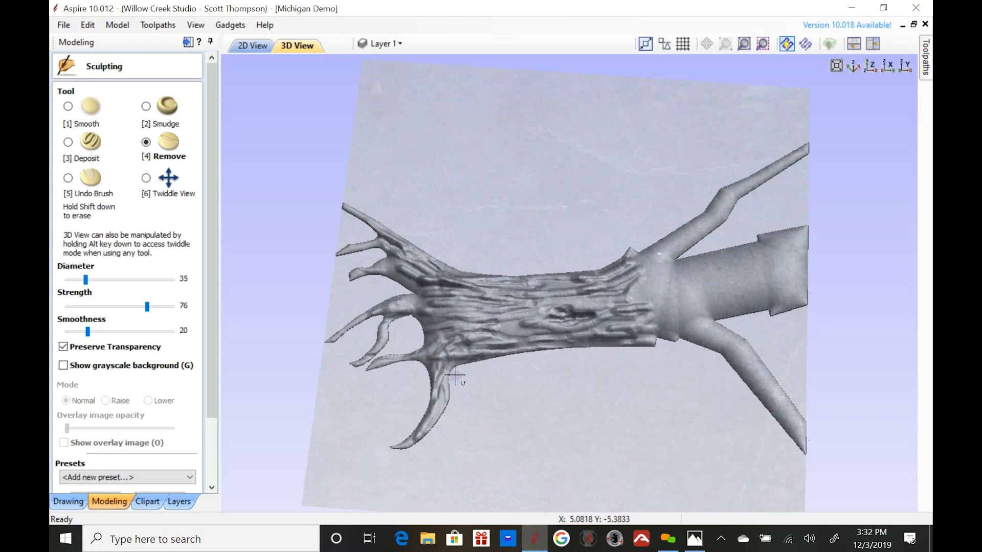
- Smudge the trunk bark and both branches with a brush diameter of 35, raising the strength to 100
left_click(145, 105)
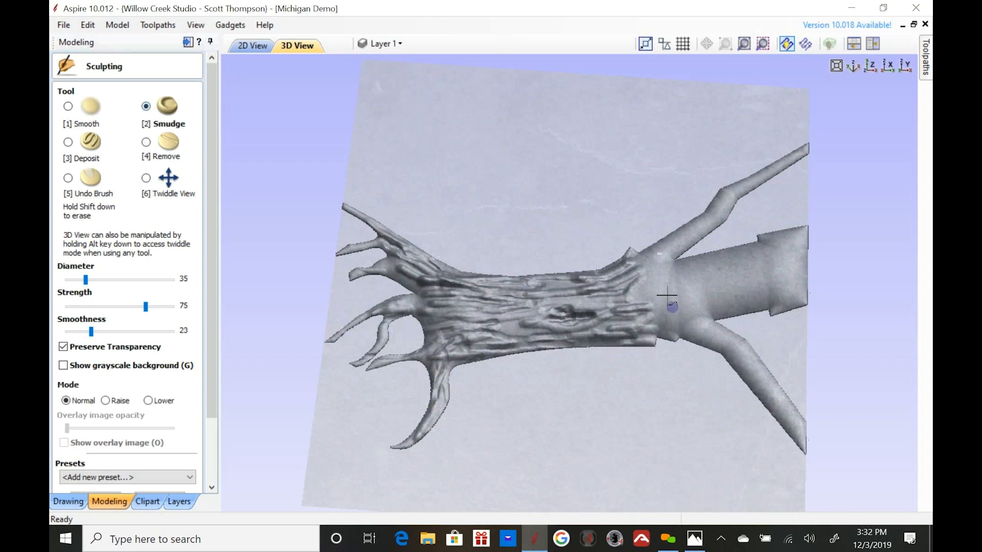
mouse_move(492, 292)
left_mouse_down()
mouse_move(567, 287)
mouse_move(409, 322)
mouse_move(507, 335)
left_mouse_up()
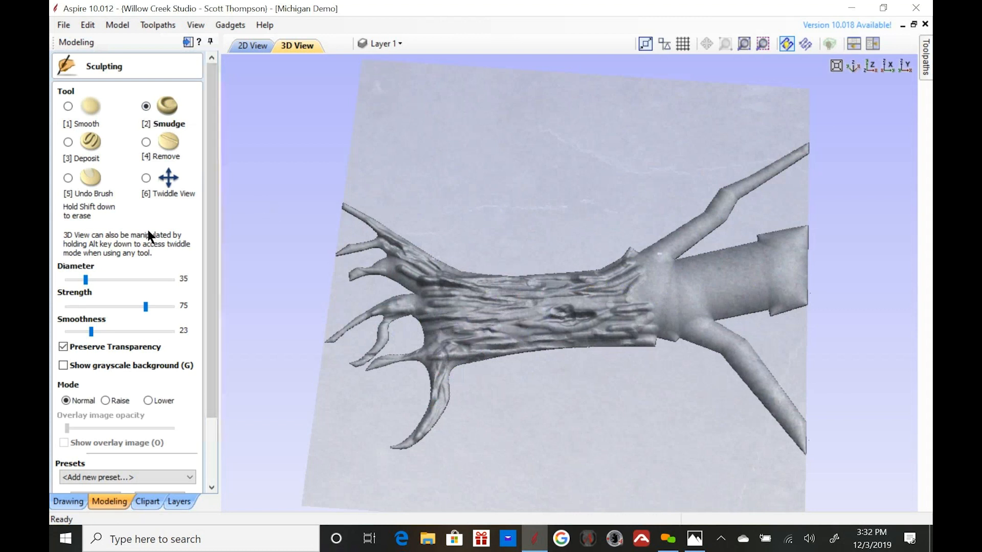
left_click_drag(148, 305, 200, 304)
mouse_move(531, 325)
left_mouse_down()
mouse_move(485, 327)
mouse_move(627, 317)
left_mouse_up()
mouse_move(710, 210)
left_mouse_down()
mouse_move(646, 259)
mouse_move(790, 155)
left_mouse_up()
left_click_drag(708, 326, 757, 364)
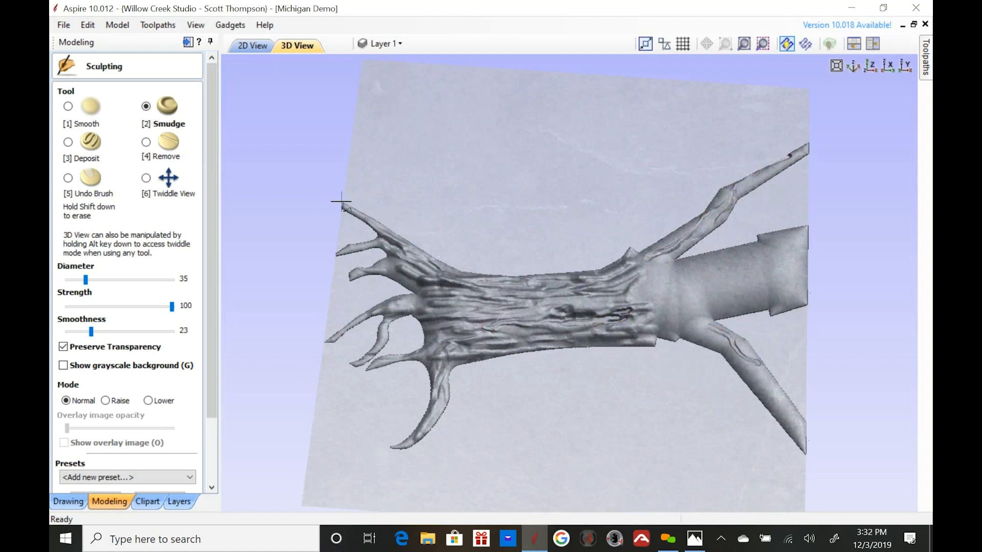
- Deposit bark ridges on the sawn end of the upper trunk and both branches with diameter 49, strength 58 and smoothness 23
left_click(145, 177)
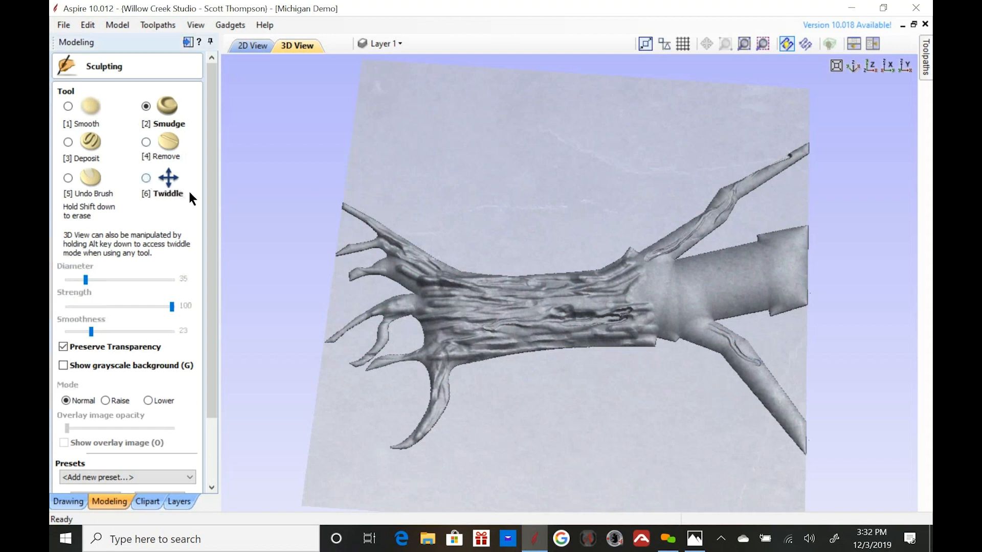
left_click_drag(670, 319, 529, 308)
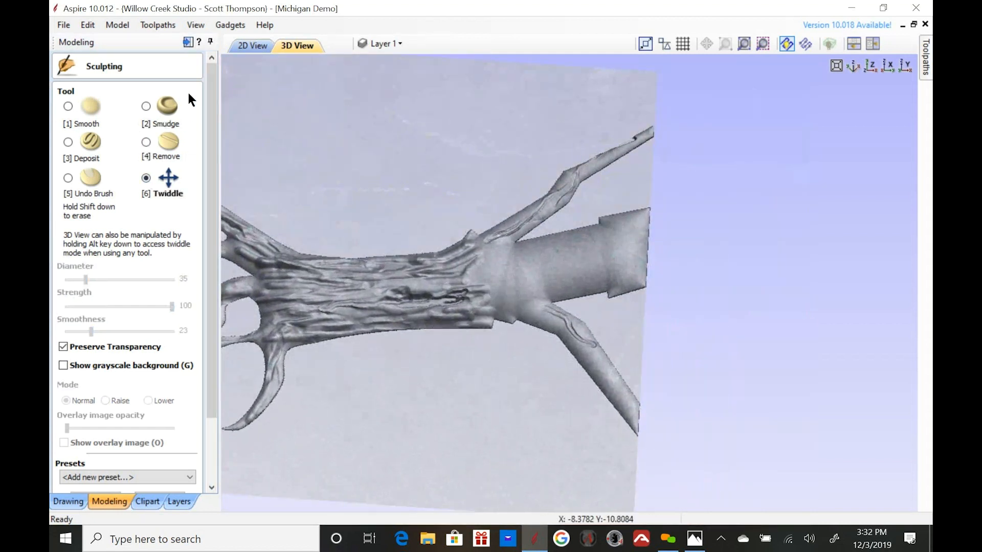
left_click(67, 140)
scroll(629, 223, "up", 3)
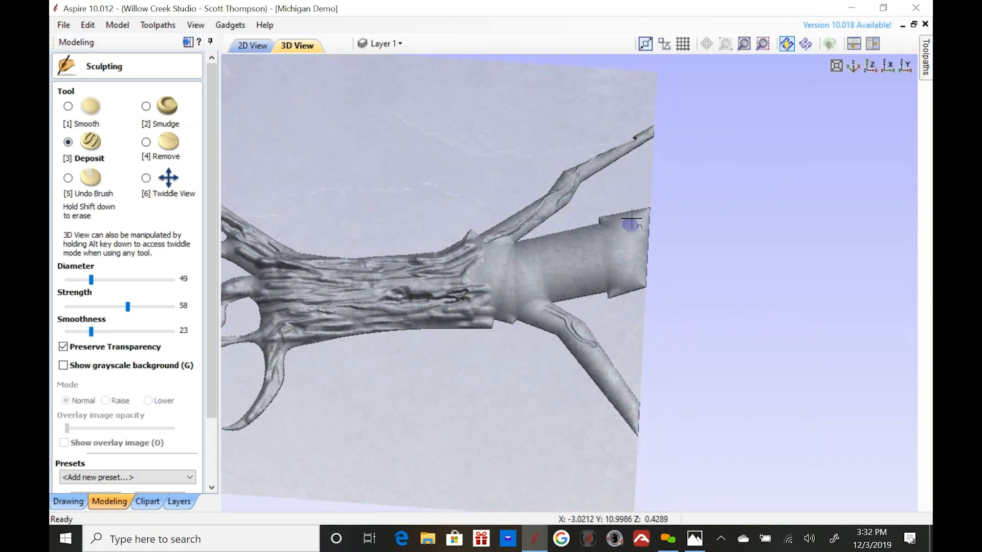
mouse_move(600, 224)
left_mouse_down()
mouse_move(634, 222)
mouse_move(633, 241)
mouse_move(652, 263)
mouse_move(612, 289)
mouse_move(623, 264)
left_mouse_up()
mouse_move(593, 324)
left_mouse_down()
mouse_move(581, 329)
mouse_move(658, 439)
left_mouse_up()
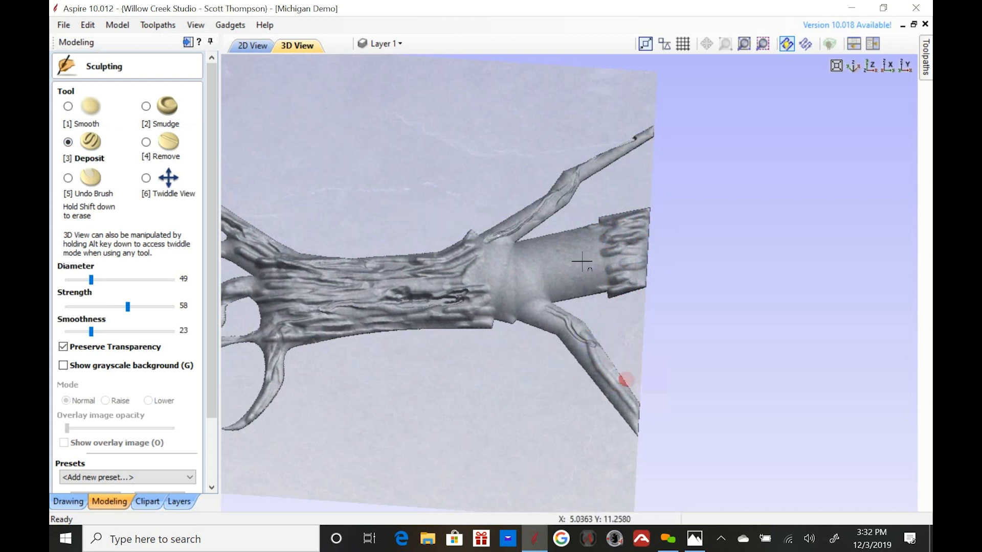
left_click_drag(609, 149, 648, 133)
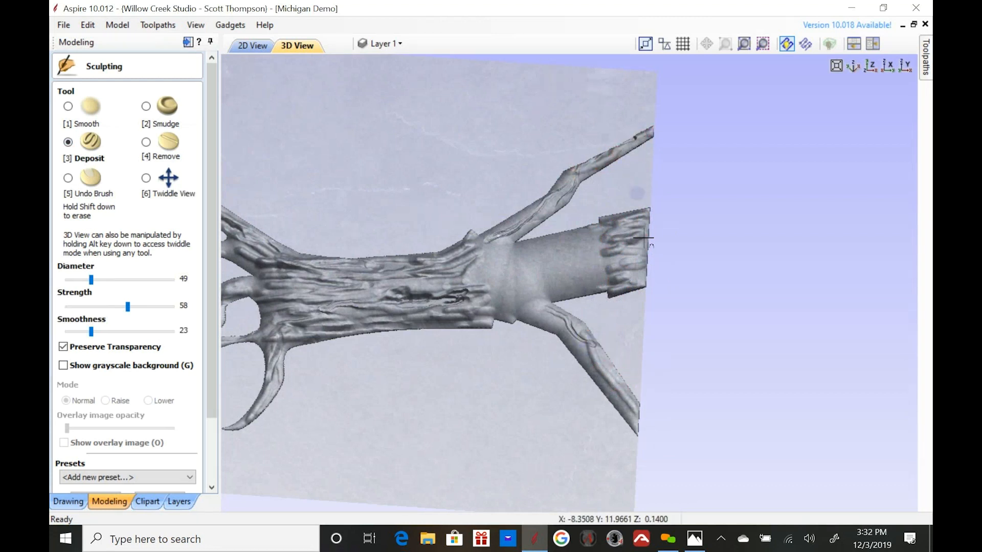
- Reduce the Deposit brush diameter to 39 and add finer bark ridges to the trunk end and main trunk
scroll(635, 261, "down", 2)
left_click_drag(636, 262, 635, 259)
left_click_drag(442, 277, 480, 275)
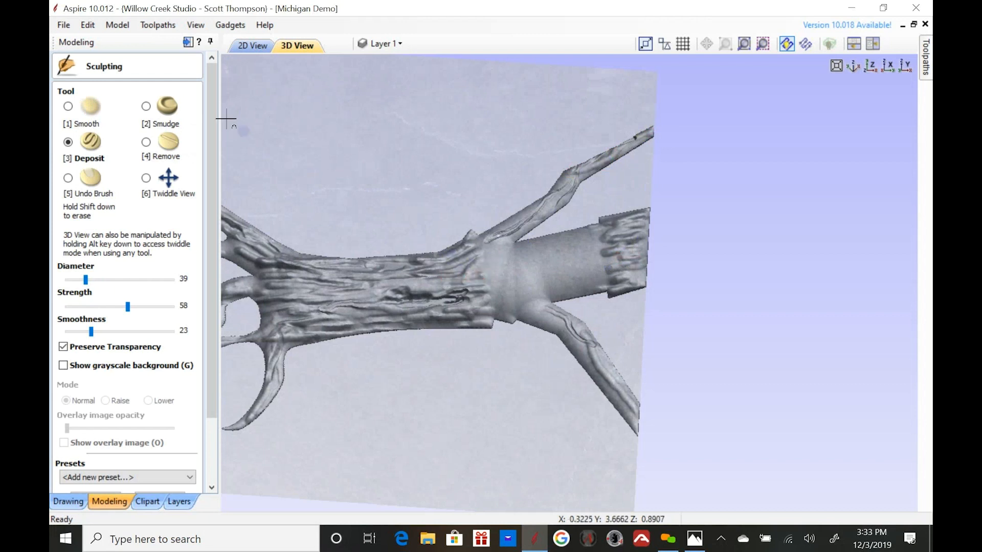
- Try a crosswise groove on the smooth upper trunk with the Remove tool at diameter 47, and erase it with the Undo Brush
left_click(146, 141)
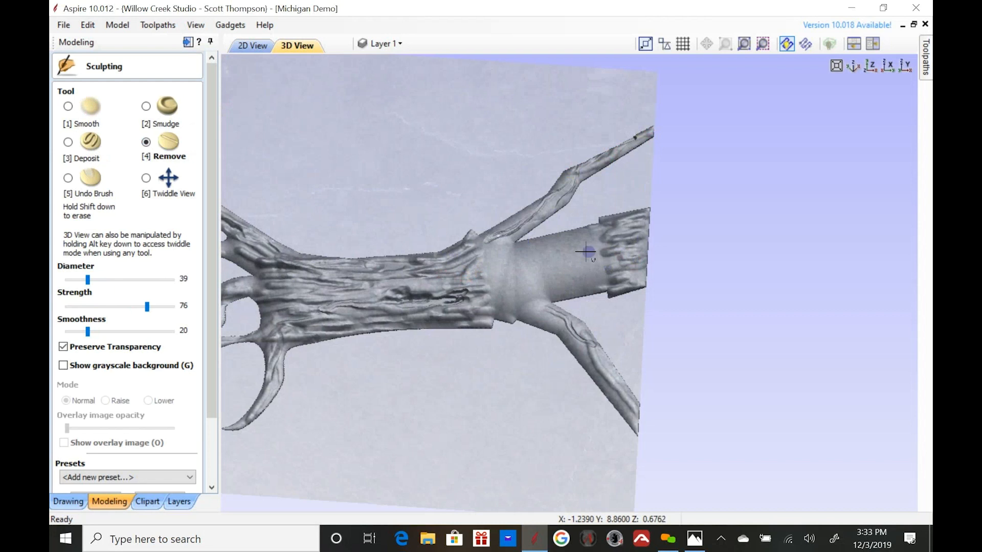
left_click(69, 105)
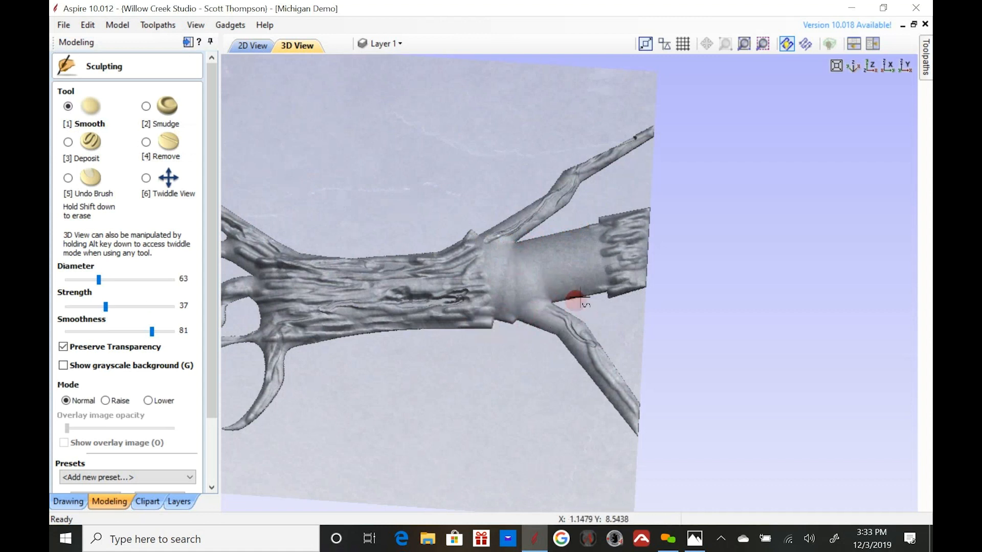
left_click(147, 141)
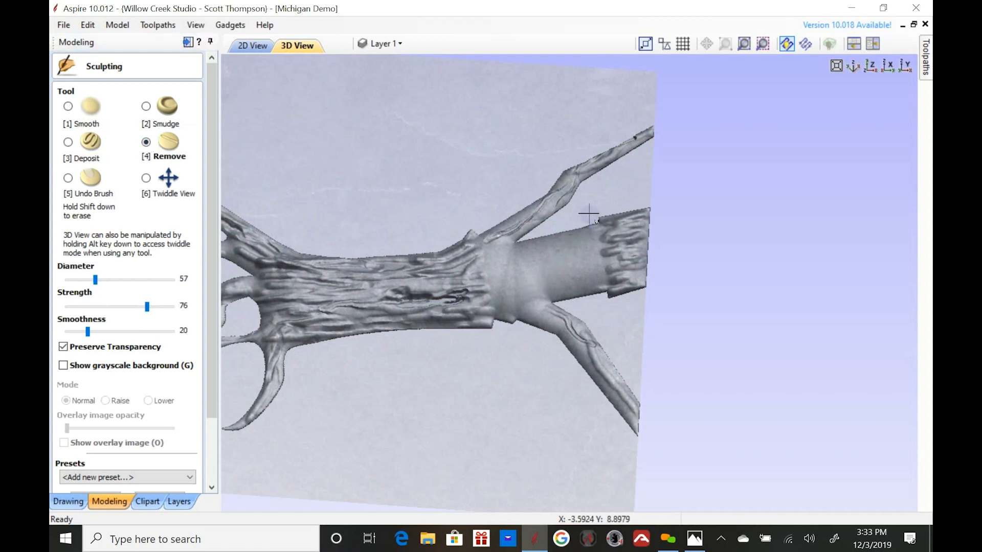
scroll(589, 214, "down", 2)
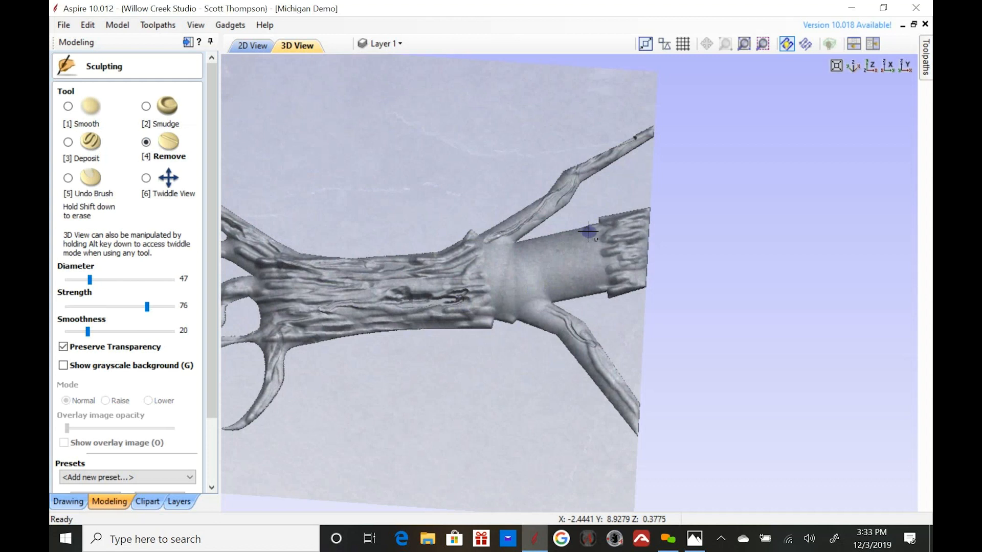
left_click_drag(589, 230, 578, 271)
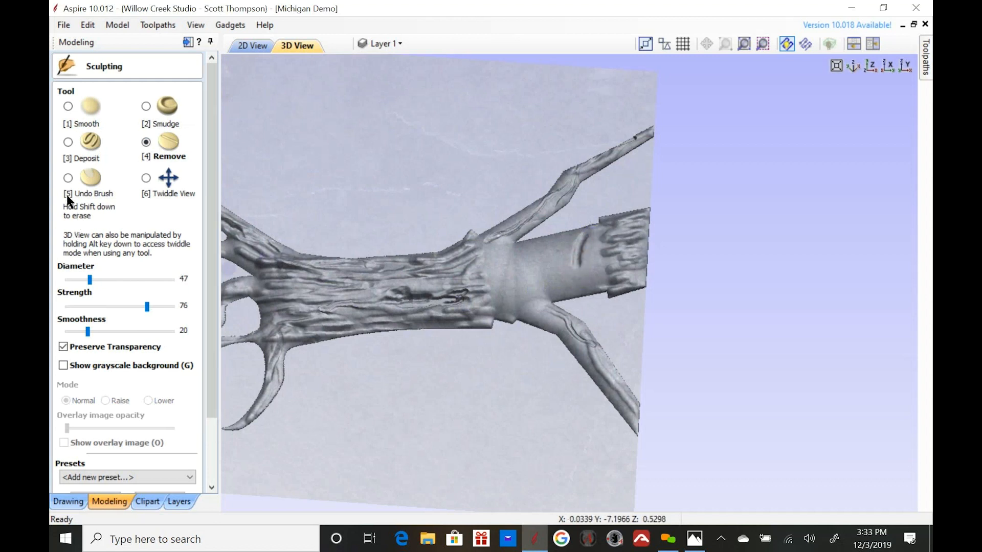
left_click(67, 178)
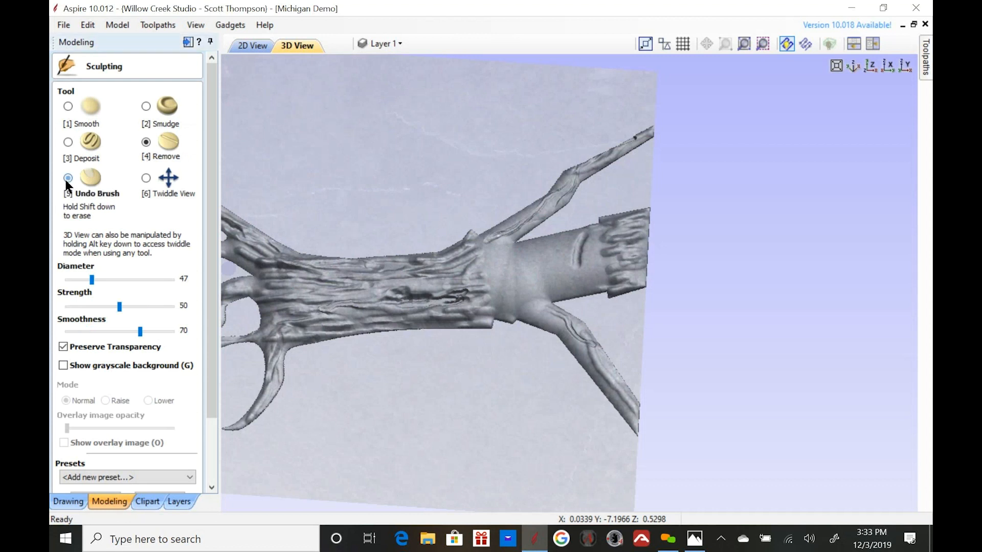
left_click_drag(580, 240, 577, 269)
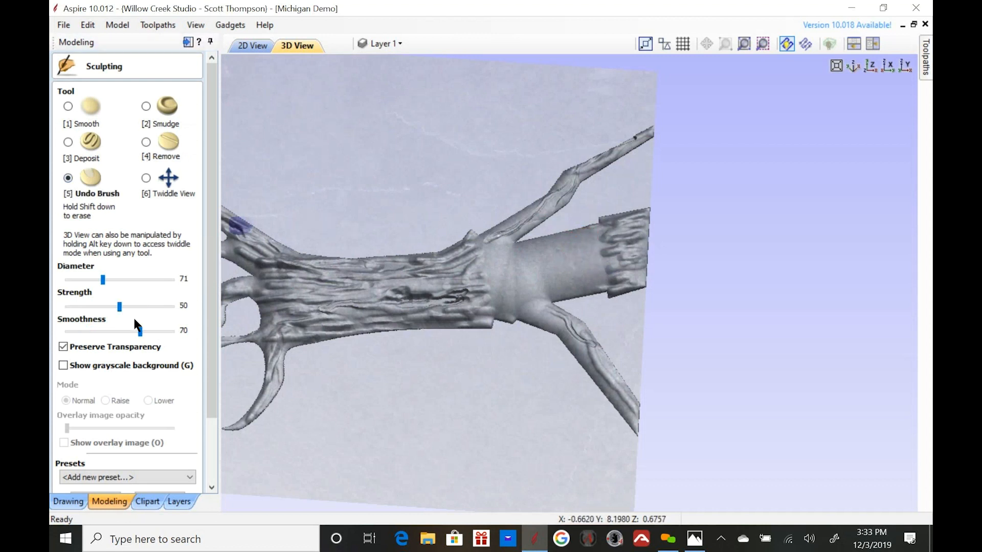
- Carve fine crosswise grooves around the smooth upper trunk with the Remove tool at diameter 23, strength 42 and smoothness 14
left_click(146, 141)
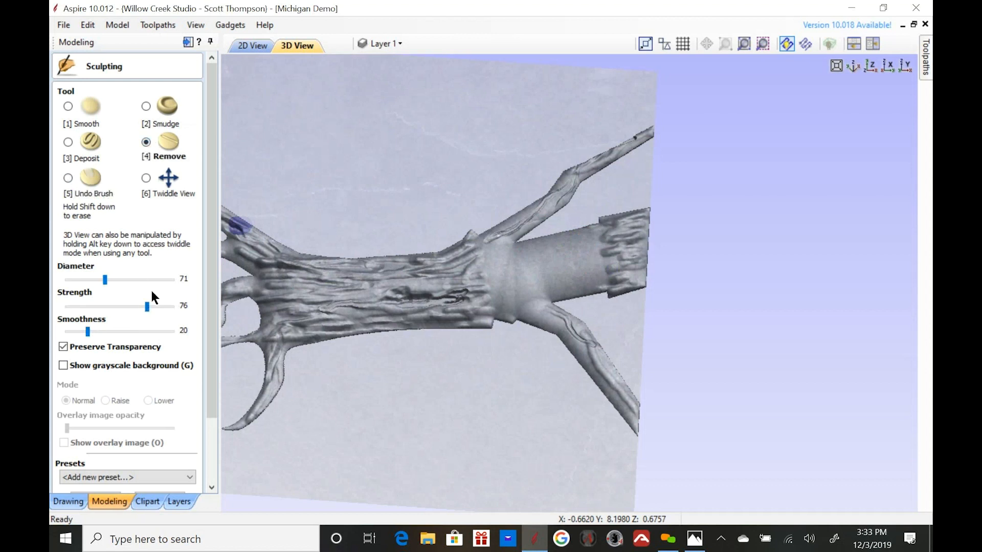
left_click_drag(146, 306, 79, 280)
left_click_drag(86, 331, 82, 332)
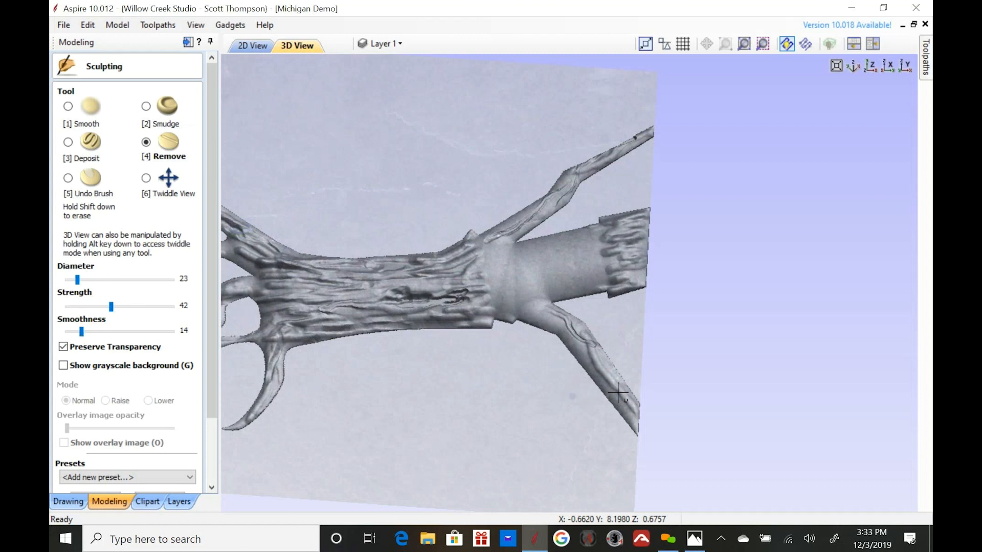
left_click_drag(583, 231, 580, 275)
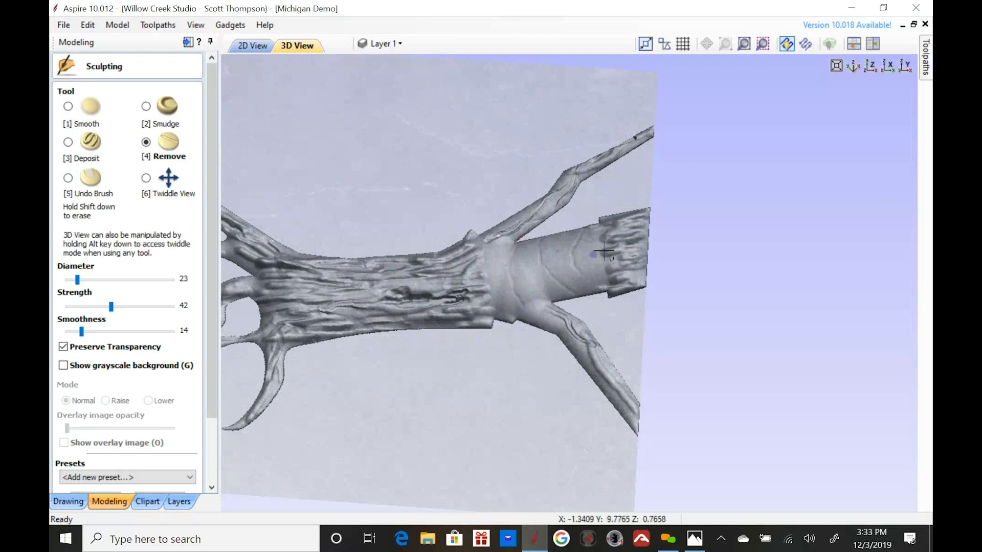
- Carve lengthwise cracks along the smooth upper trunk and around the branch junction at strength 75, widening the brush diameter to 33
left_click_drag(111, 306, 145, 307)
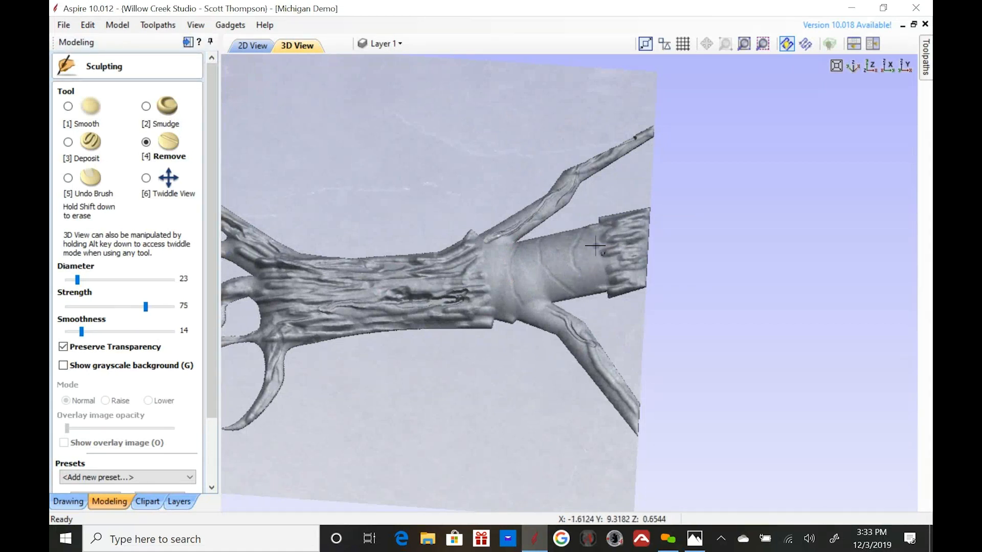
left_click_drag(563, 255, 511, 262)
left_click_drag(585, 253, 600, 248)
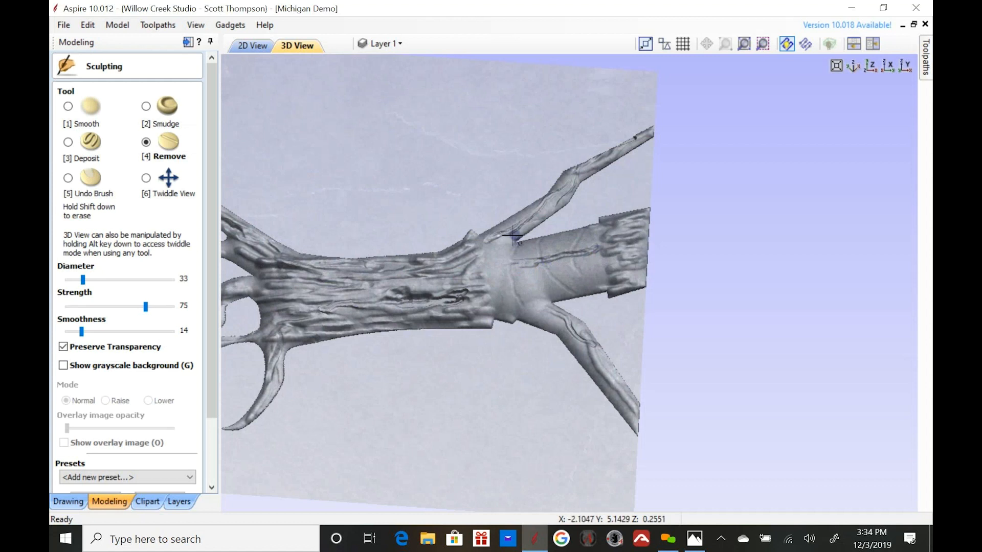
mouse_move(492, 261)
left_mouse_down()
mouse_move(479, 268)
mouse_move(500, 270)
mouse_move(485, 282)
mouse_move(604, 260)
mouse_move(569, 275)
mouse_move(601, 274)
left_mouse_up()
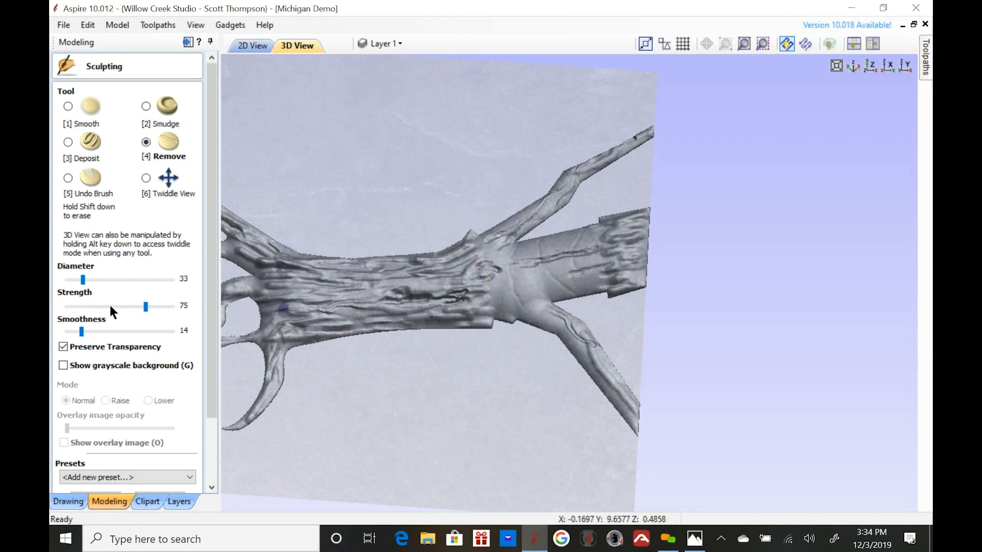
- Keep the sculpted changes and finish the sculpting session
scroll(114, 304, "down", 1)
scroll(112, 382, "down", 2)
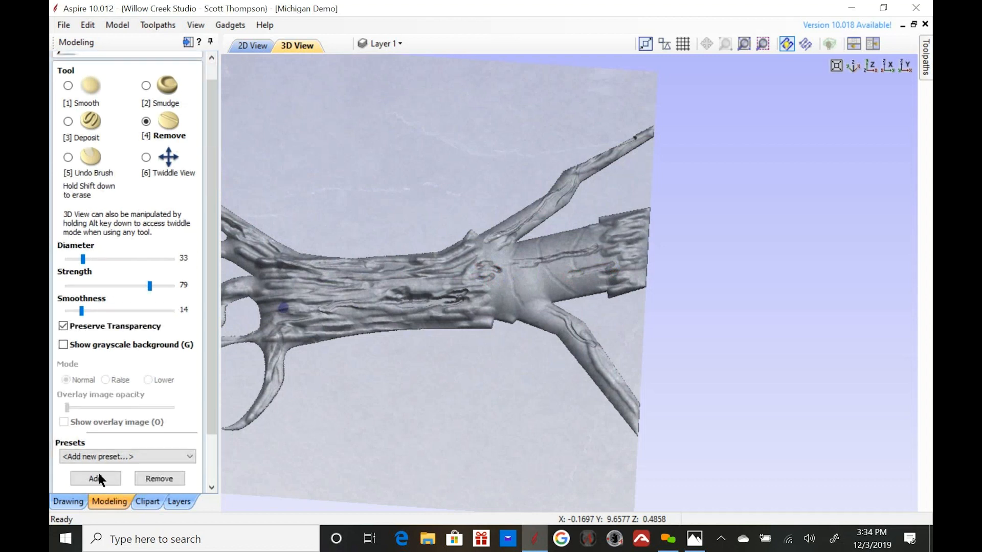
scroll(120, 428, "down", 1)
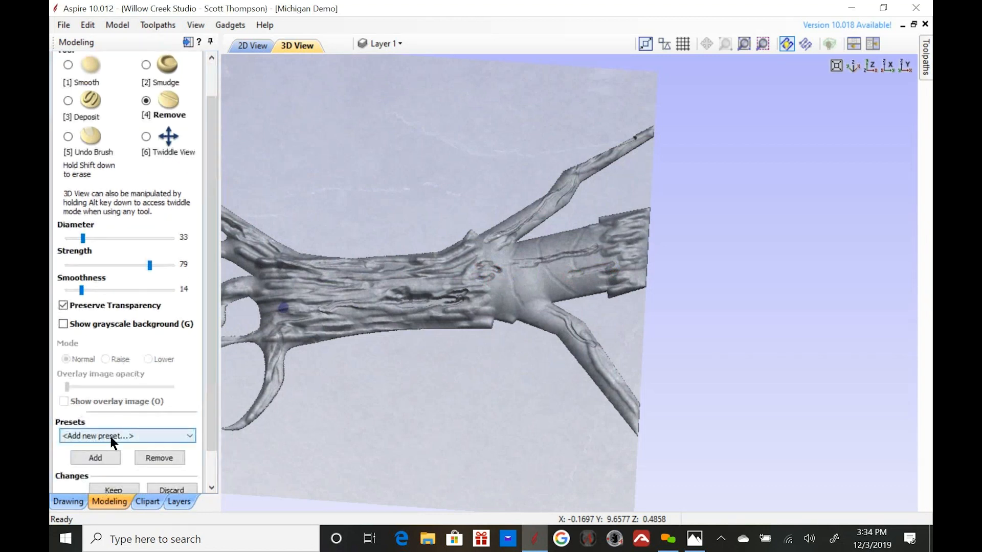
left_click(118, 491)
scroll(127, 416, "down", 1)
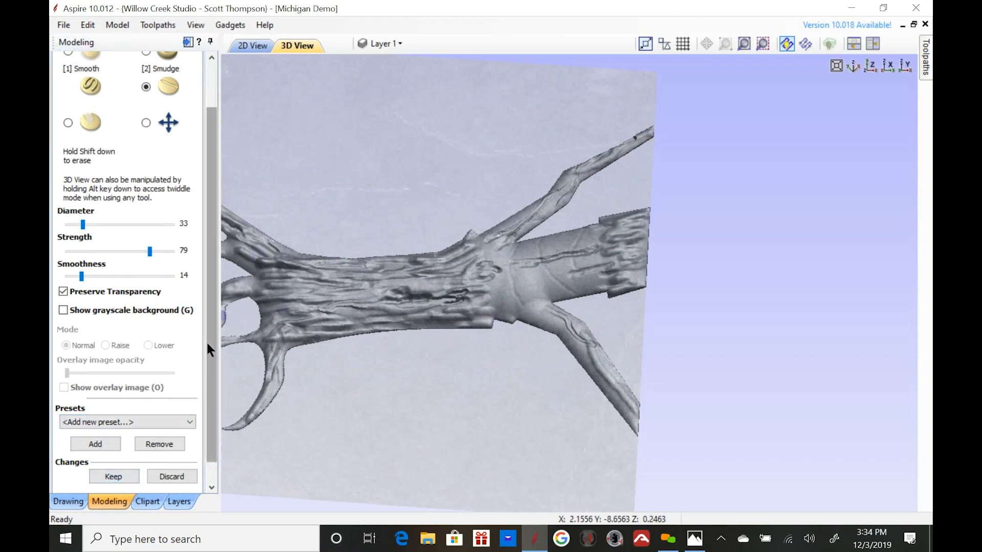
scroll(206, 342, "down", 1)
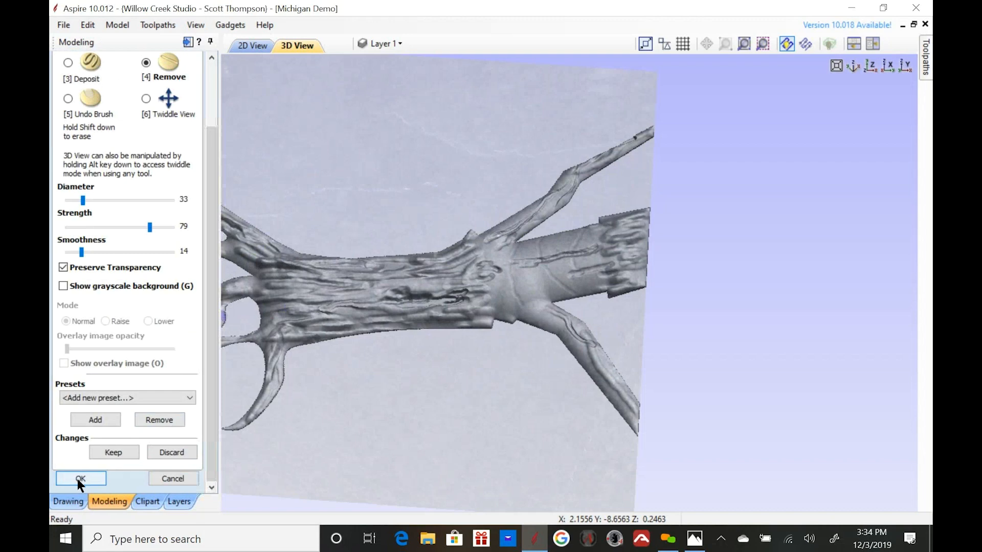
left_click(78, 479)
- Select the stump component and rotate it a quarter turn so the trunk stands upright in the 3D view
scroll(478, 320, "down", 5)
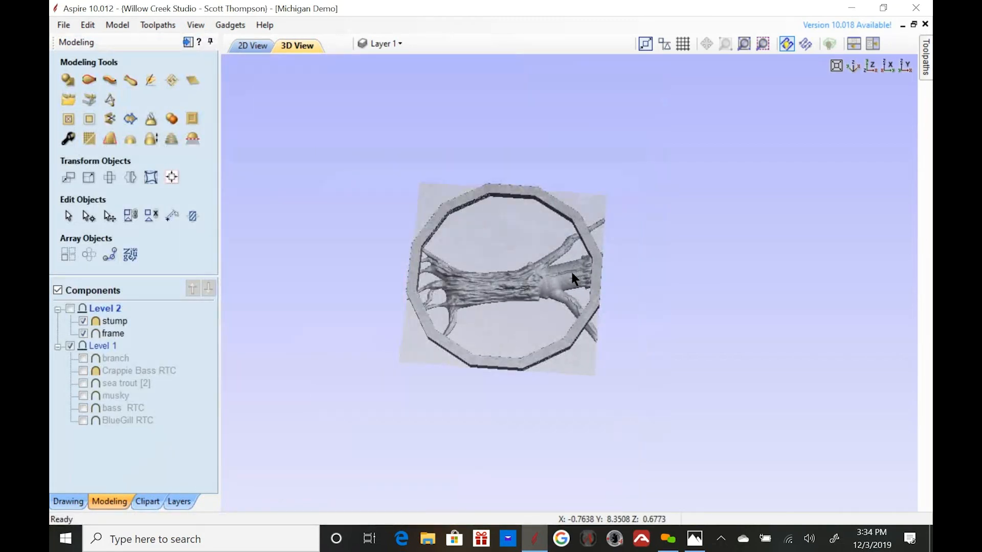
left_click(530, 277)
left_click(529, 276)
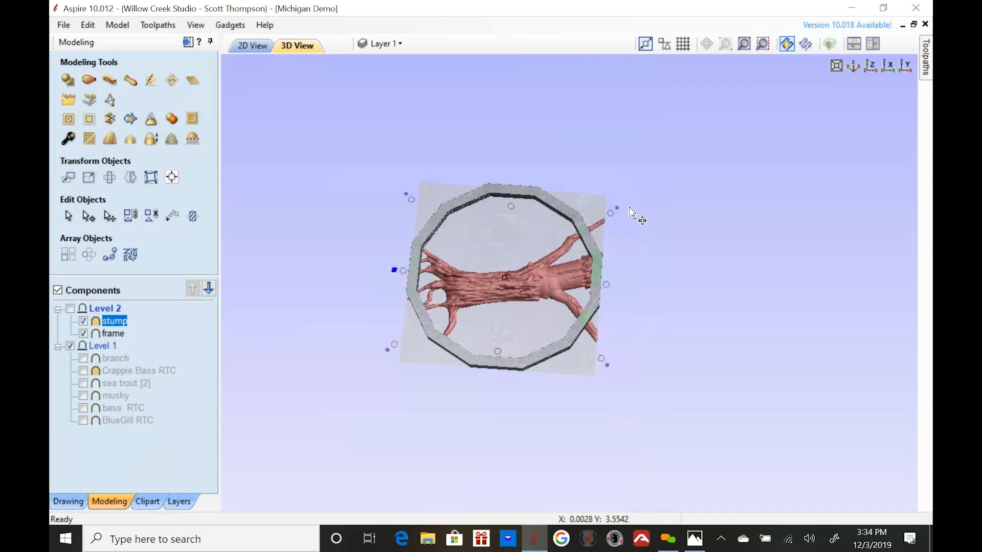
left_click_drag(615, 209, 422, 137)
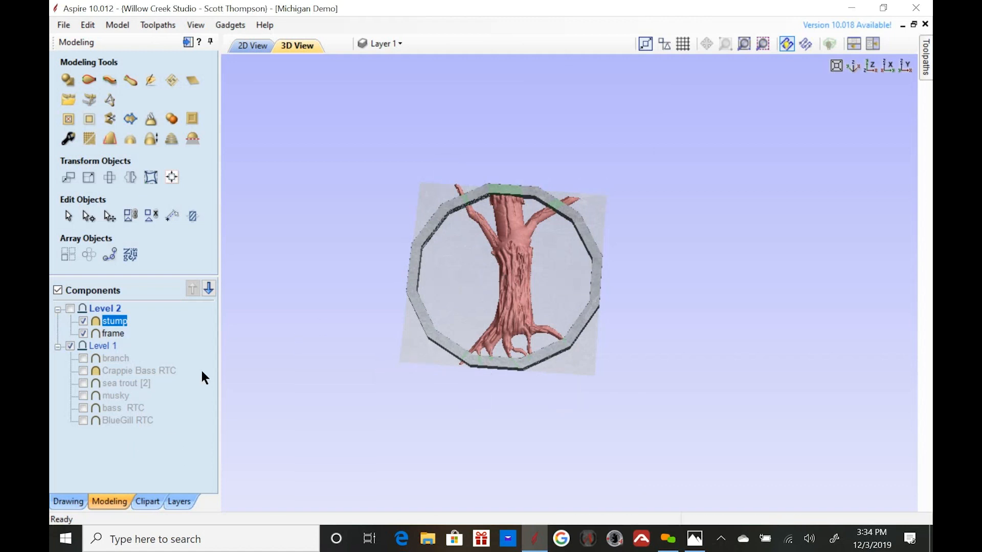
- Rotate the stump component in the 2D view so it lines up with its outline vectors, roots downward
left_click(249, 45)
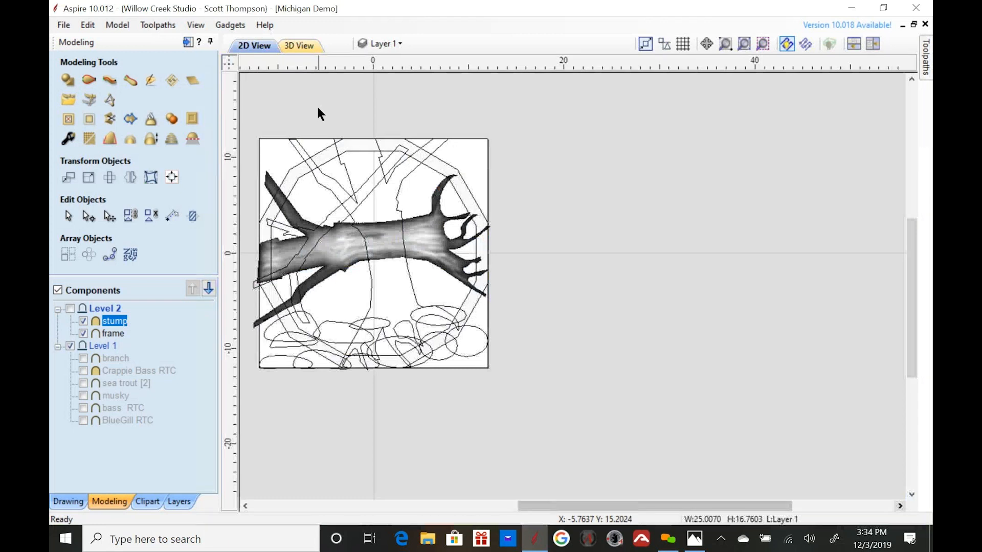
scroll(559, 278, "down", 2)
double_click(605, 267)
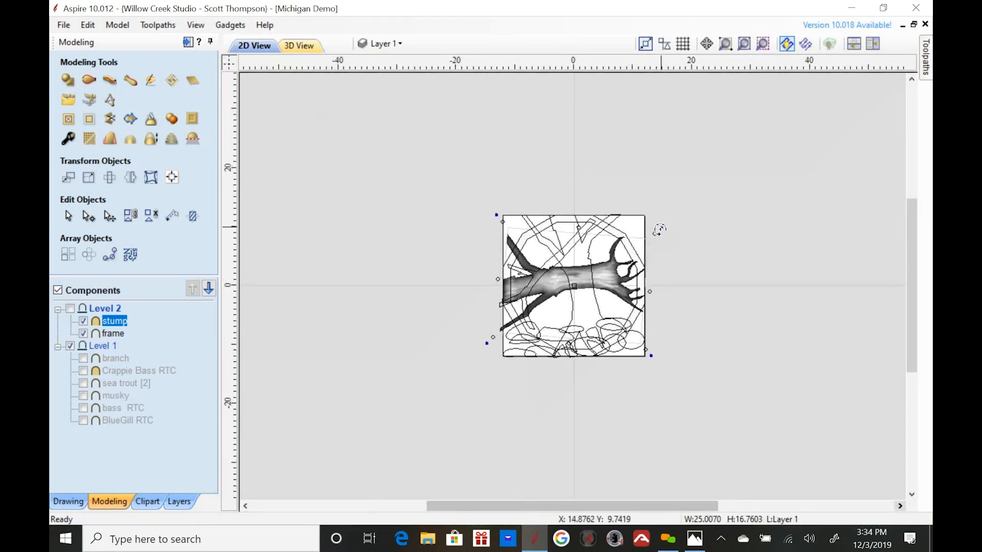
left_click_drag(661, 229, 635, 365)
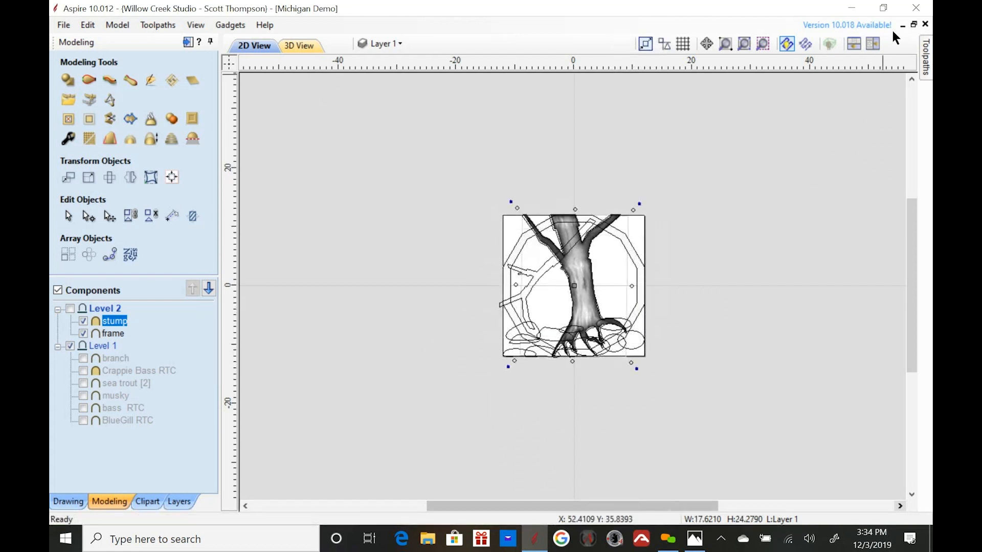
- Show the 2D and 3D views side by side and orient the 3D view so the stump stands upright
left_click(873, 44)
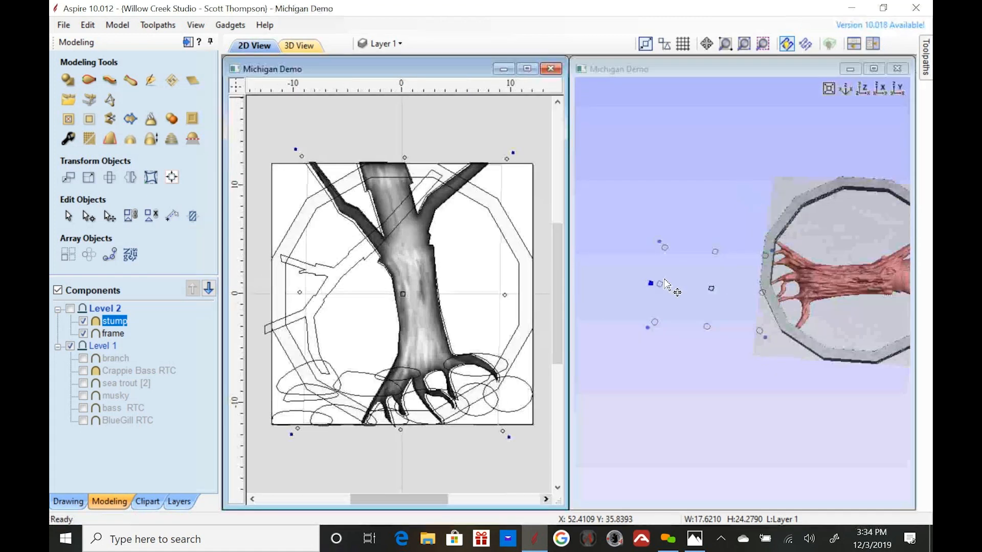
left_click(794, 215)
scroll(711, 245, "up", 2)
left_click_drag(637, 207, 733, 358)
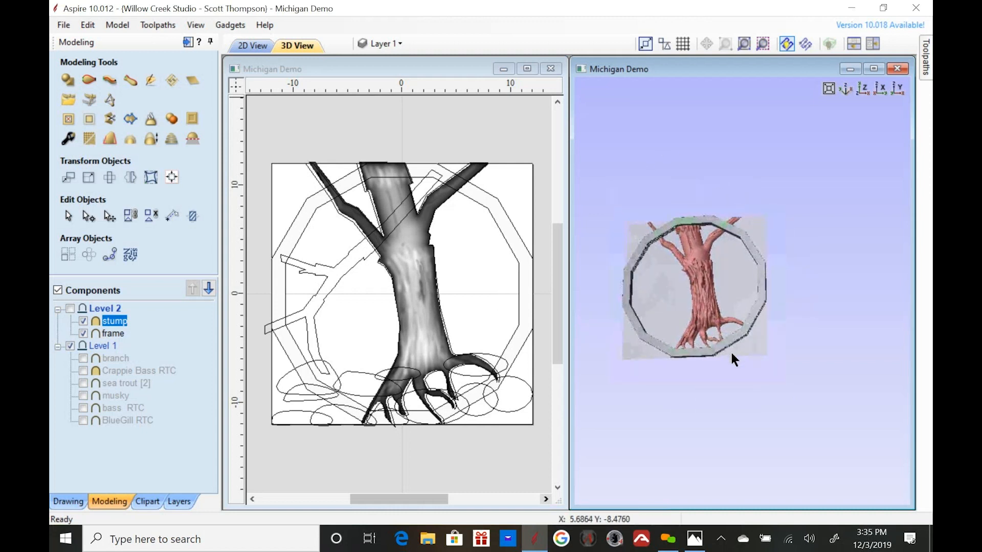
left_click_drag(735, 276, 741, 240)
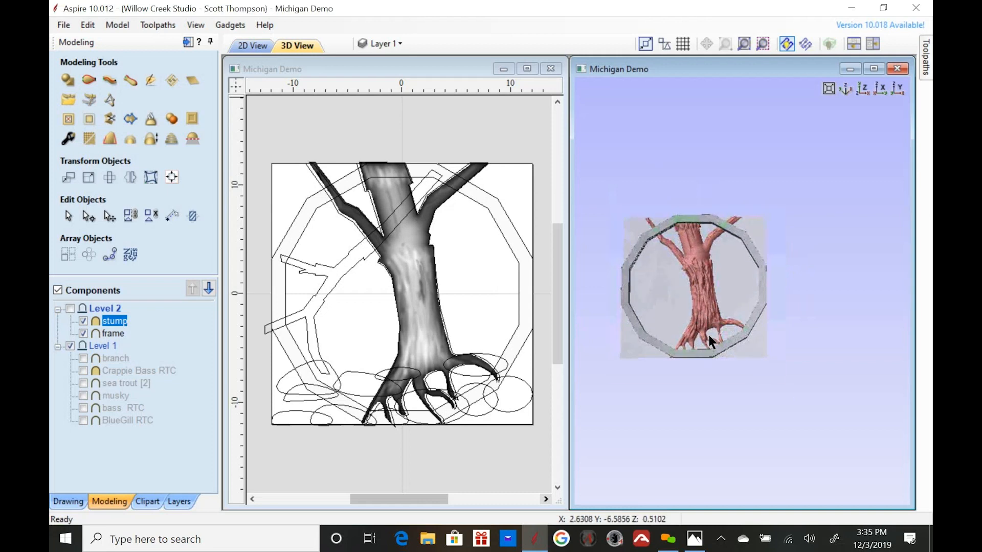
scroll(711, 277, "up", 5)
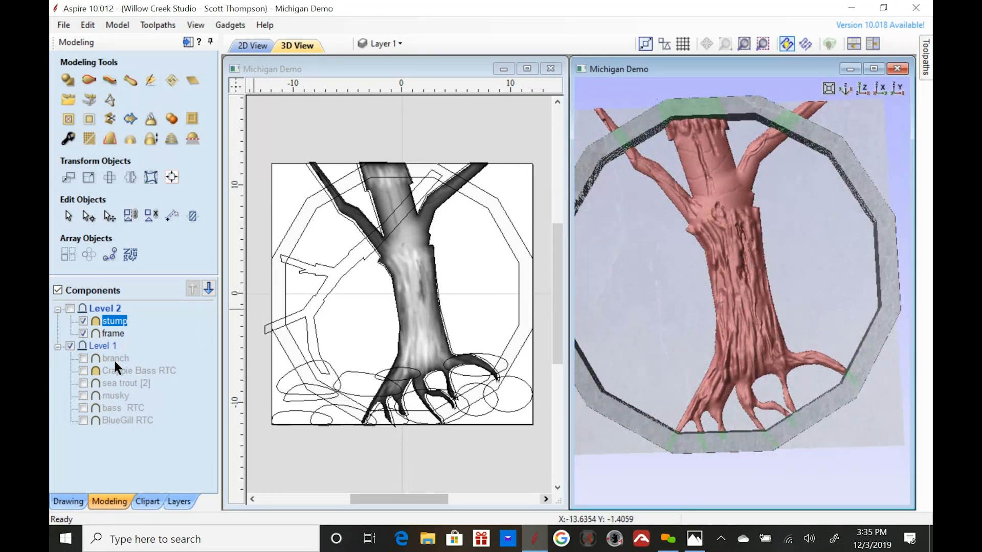
- Move the branch component into Level 2 between the stump and the frame, and make it visible
left_click_drag(114, 358, 123, 339)
left_click(84, 333)
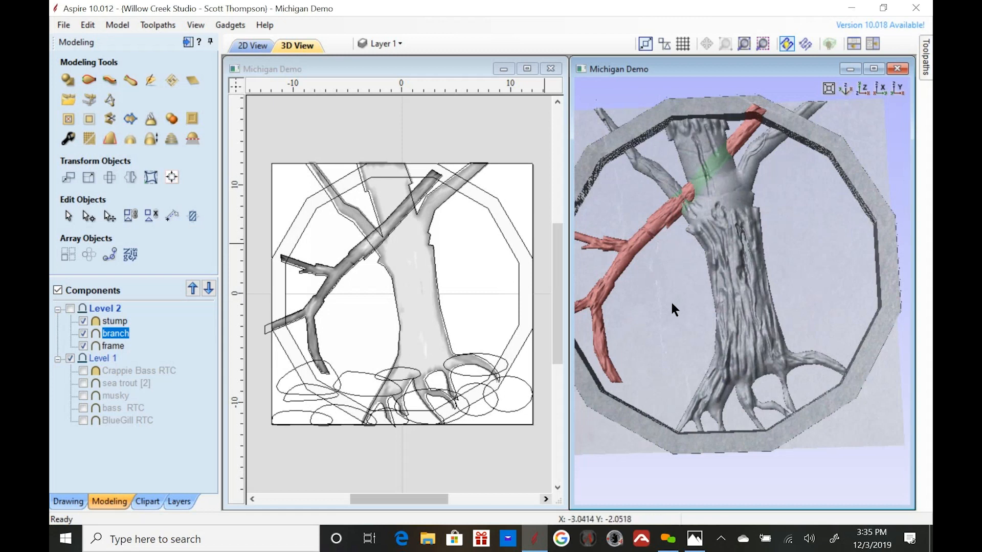
scroll(654, 295, "down", 5)
left_click_drag(860, 305, 754, 297)
scroll(756, 293, "up", 3)
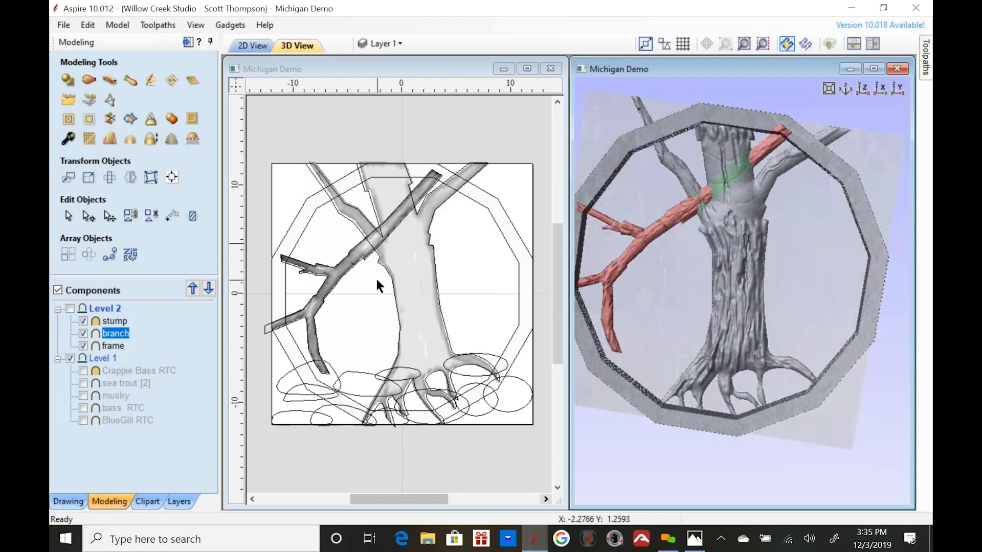
- Examine the rock outline vectors around the stump's roots in the 2D view
scroll(375, 277, "down", 2)
scroll(358, 373, "up", 3)
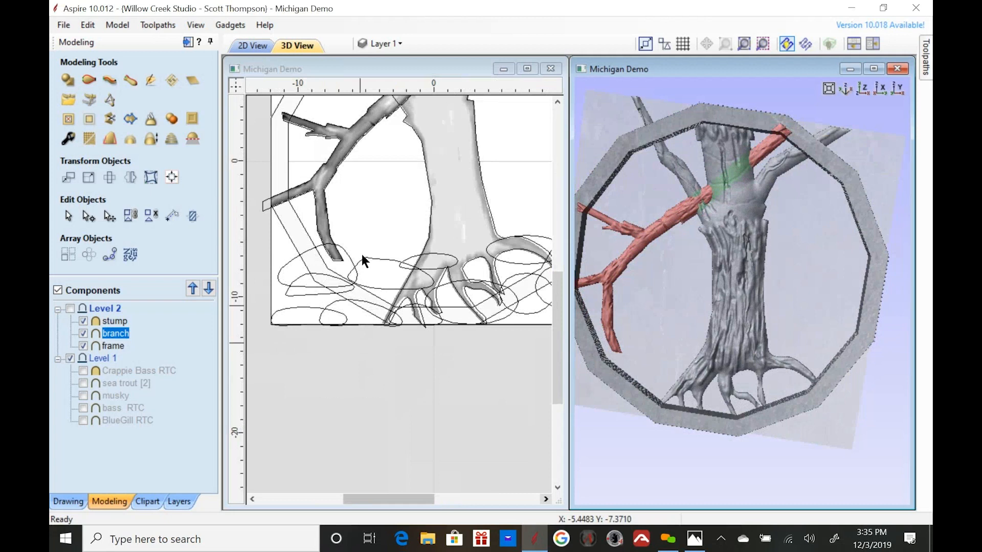
scroll(353, 241, "down", 2)
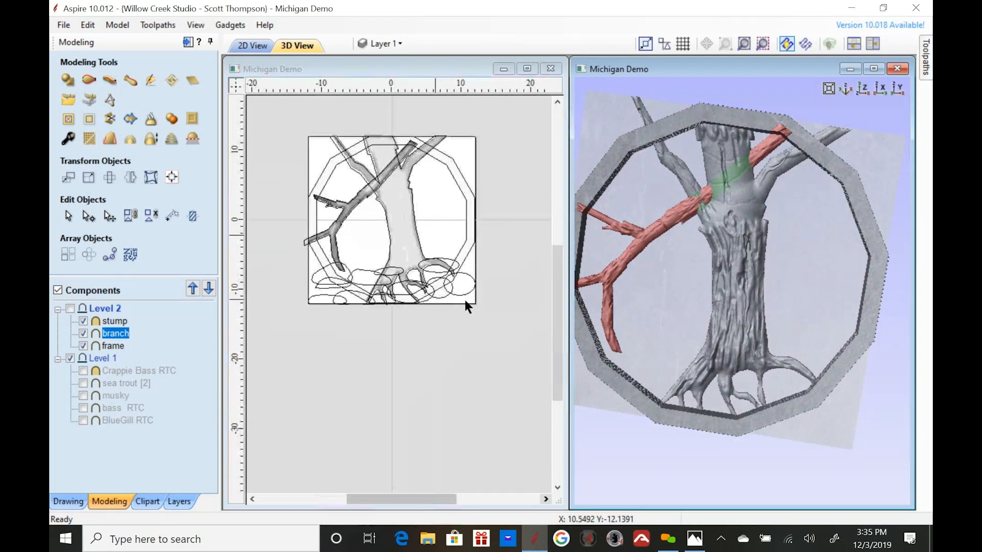
scroll(463, 296, "up", 2)
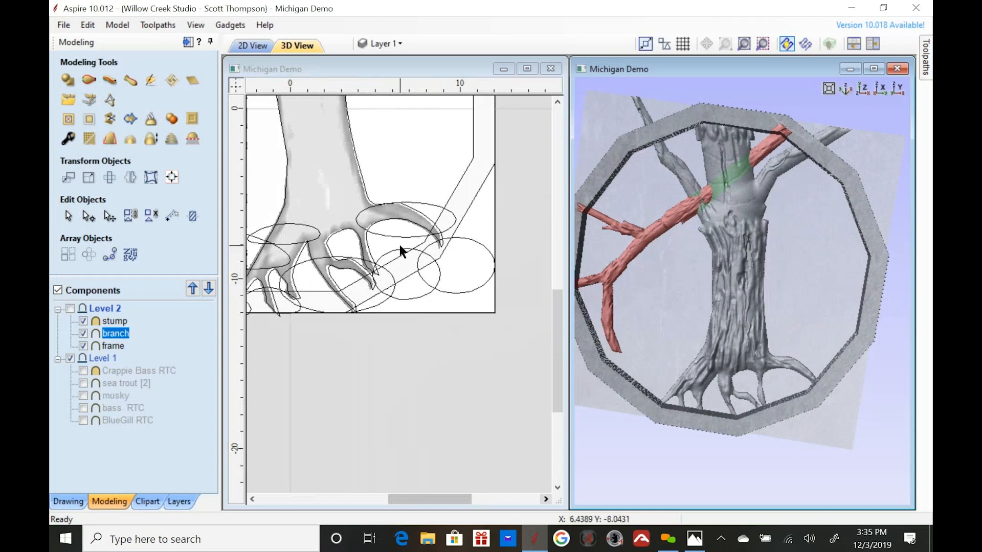
scroll(450, 244, "down", 3)
scroll(353, 269, "up", 3)
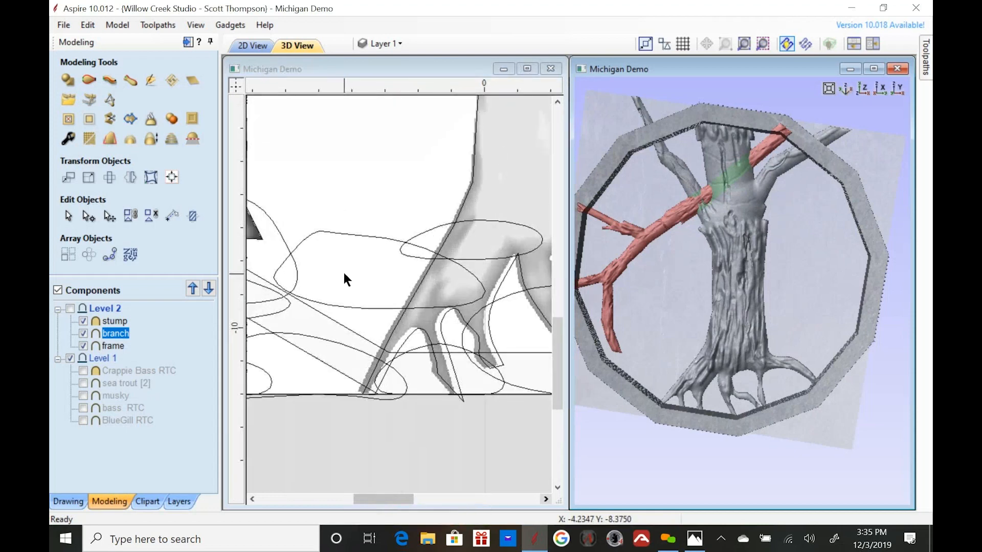
scroll(345, 275, "down", 2)
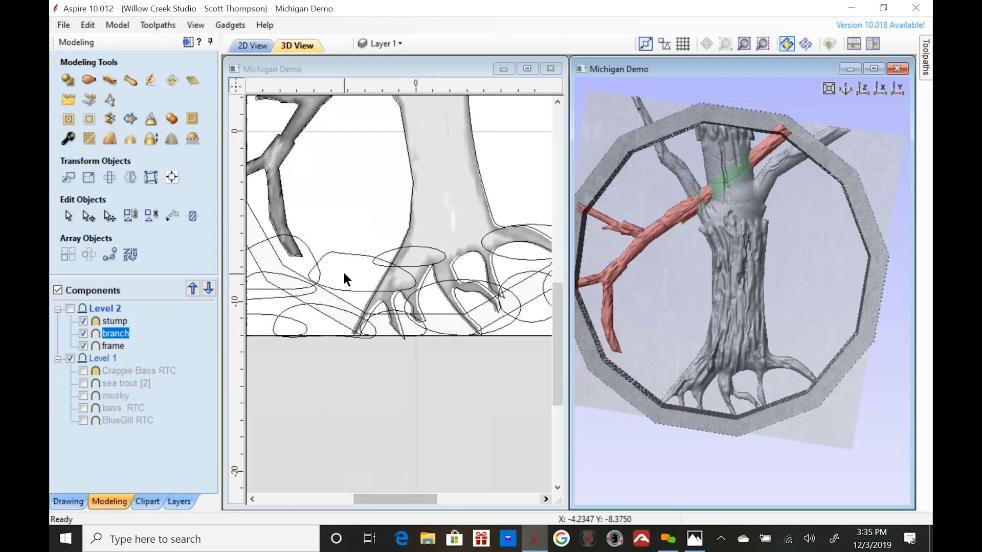
scroll(344, 274, "down", 2)
scroll(417, 313, "up", 2)
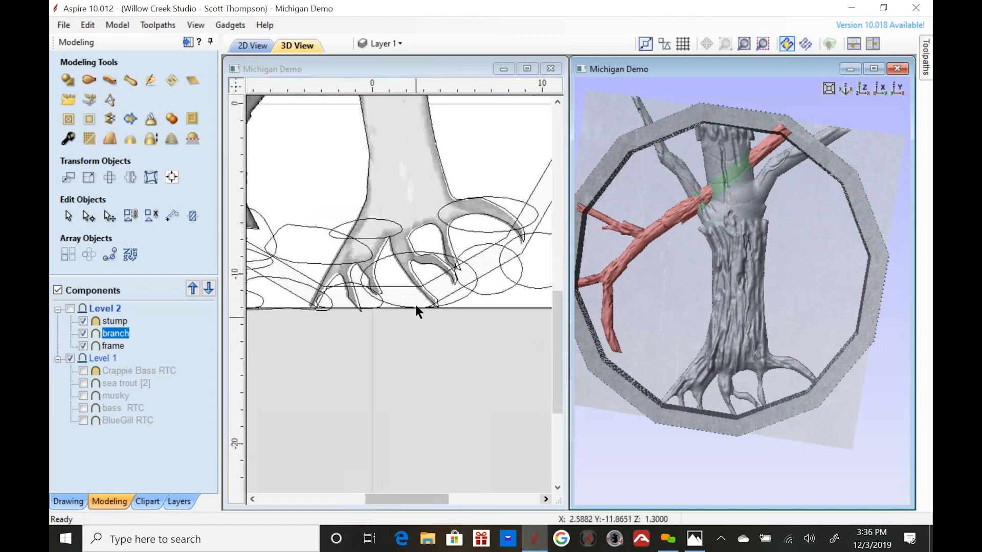
- Node-edit the ellipse over the central roots, pulling its left node outward and down to widen it to about 7.52 inches
left_click(382, 253)
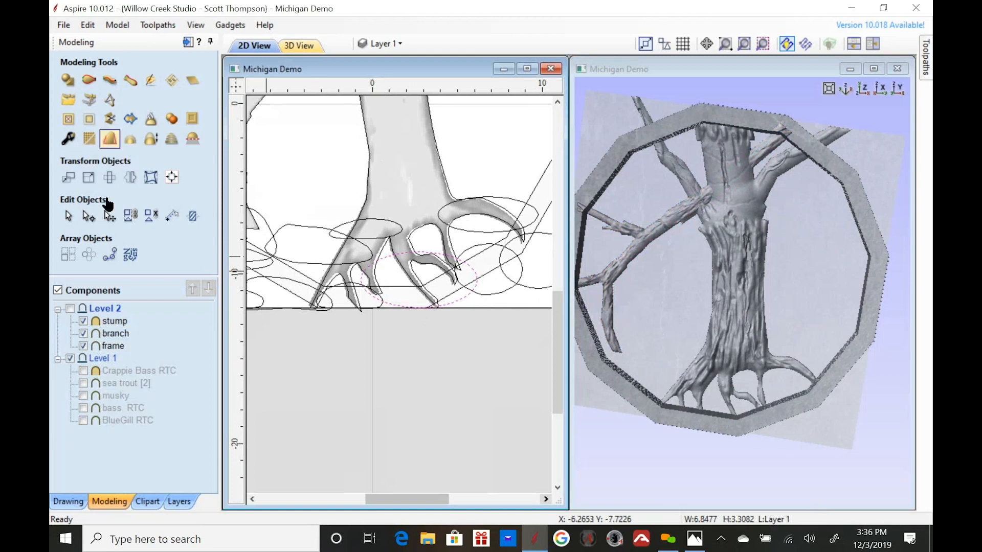
left_click(74, 502)
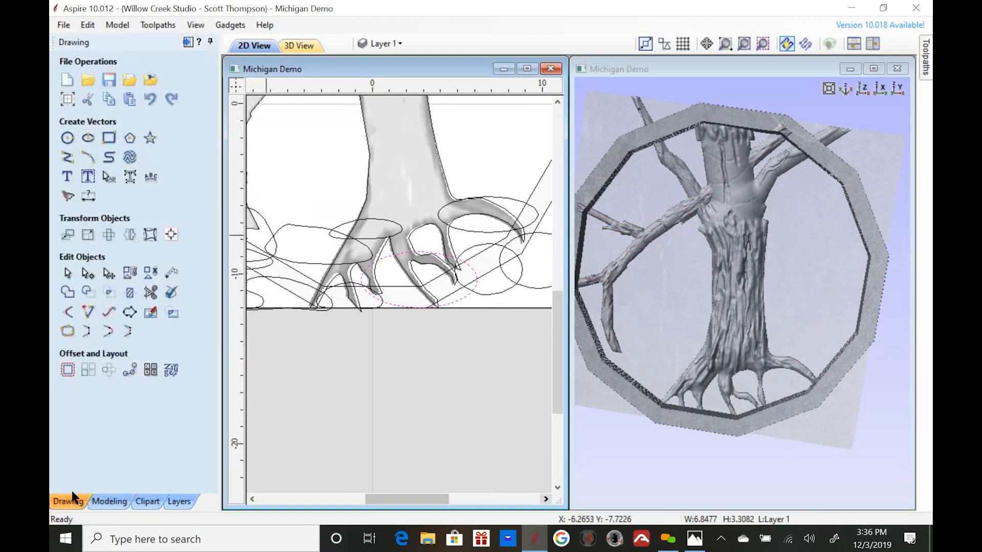
left_click(95, 273)
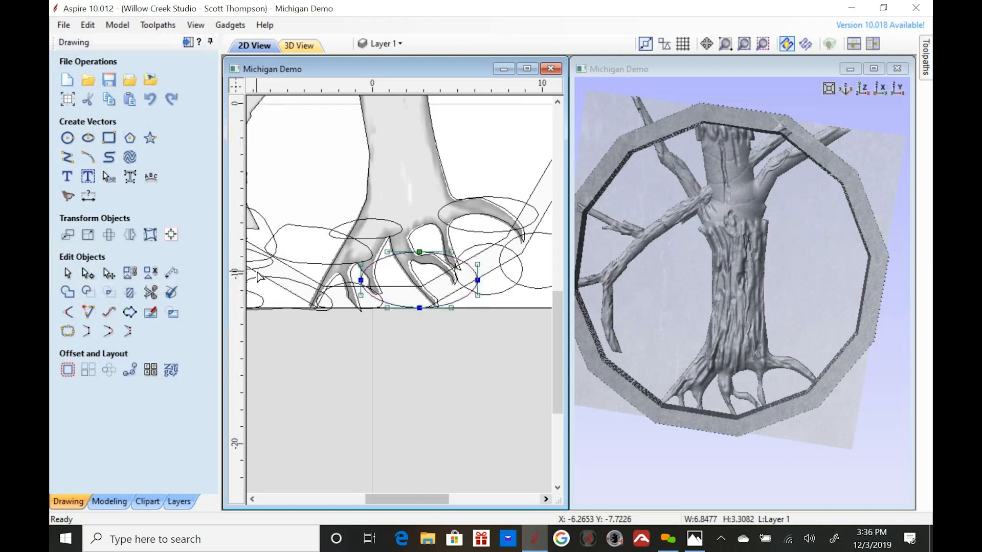
scroll(364, 265, "up", 1)
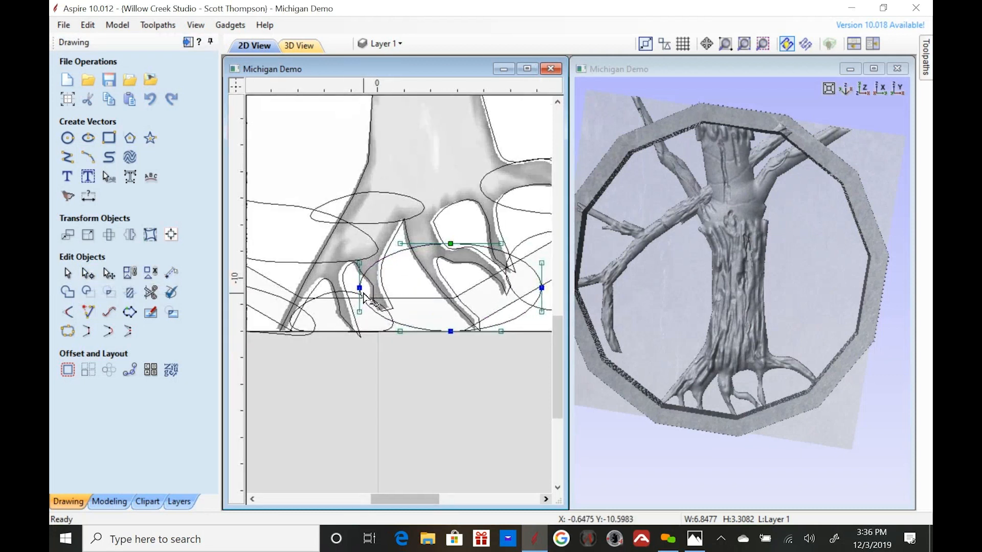
left_click_drag(362, 291, 344, 318)
scroll(406, 296, "up", 1)
scroll(488, 299, "down", 2)
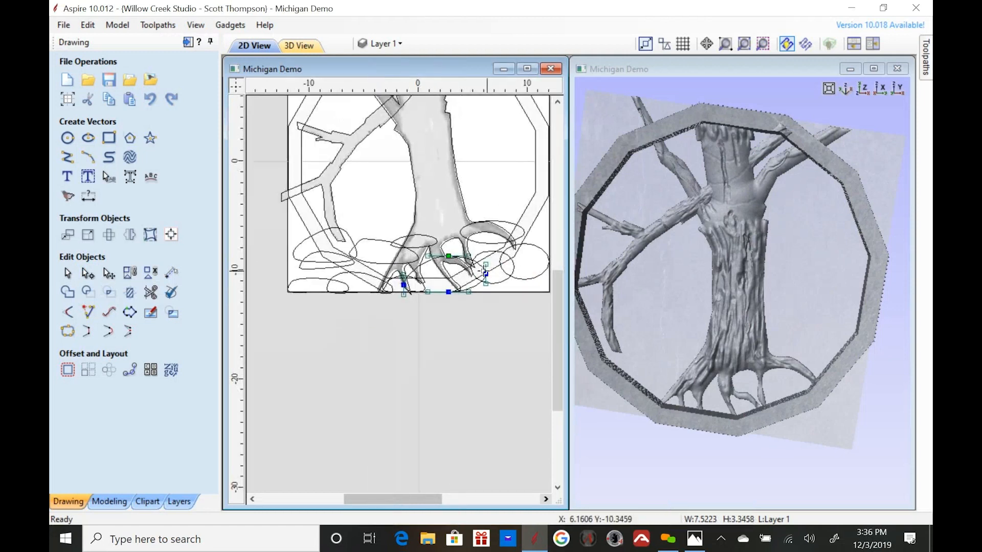
- Lower the central ellipse's right node and slope its top curve down to the right, making it about 7.19 by 3.32 inches
scroll(485, 274, "up", 2)
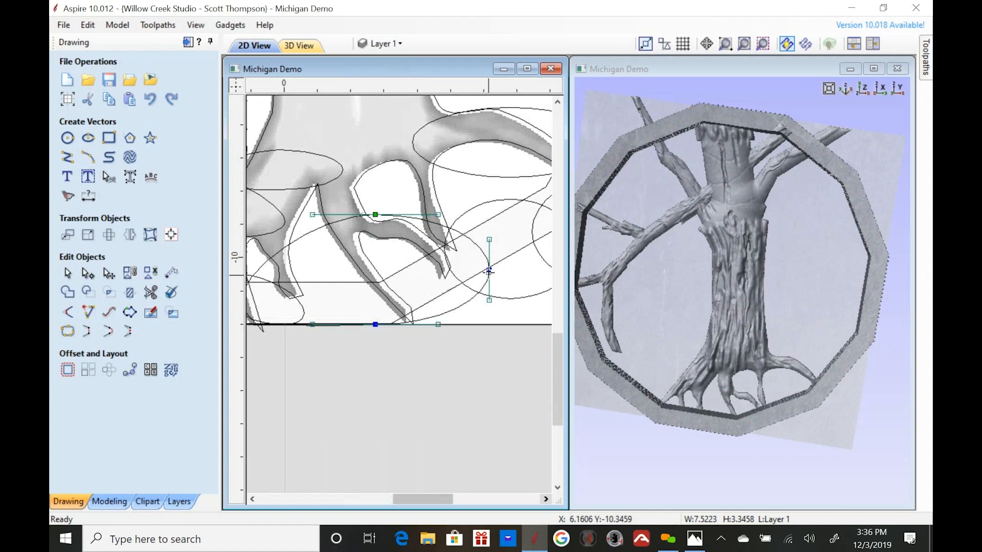
left_click_drag(489, 270, 478, 281)
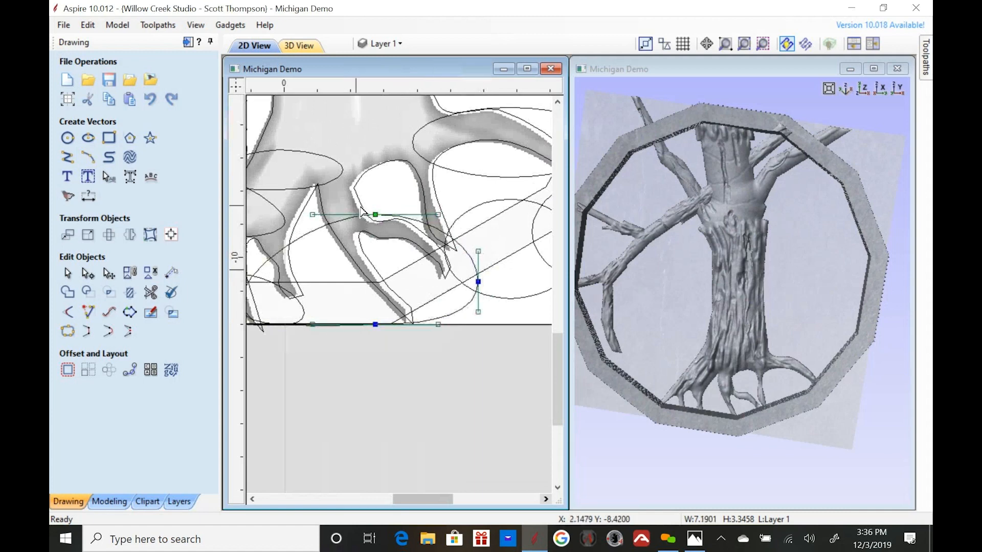
left_click_drag(438, 215, 434, 241)
left_click_drag(373, 215, 374, 221)
scroll(373, 238, "down", 2)
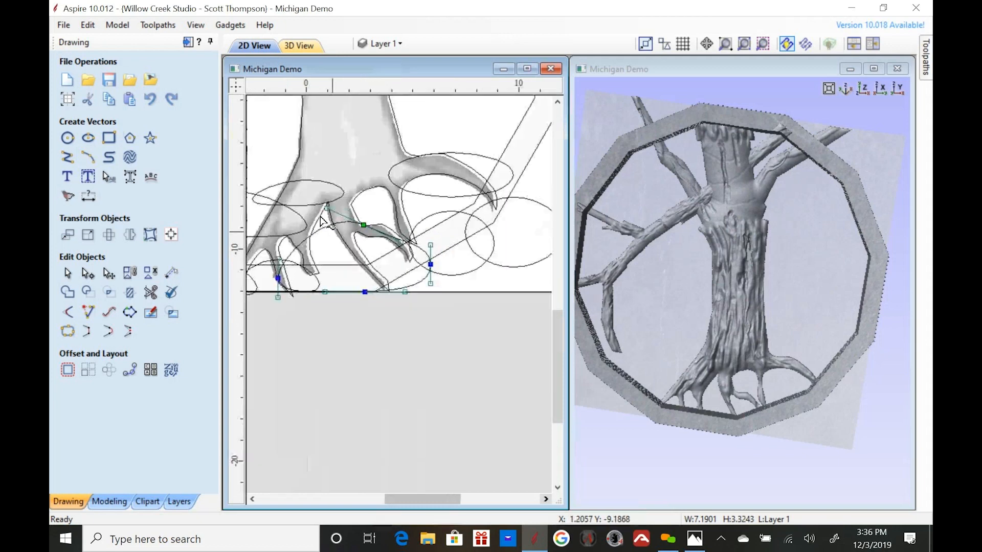
- Reshape the ellipse just right of the central roots into an irregular rock outline about 4.92 by 2.39 inches
scroll(394, 250, "up", 2)
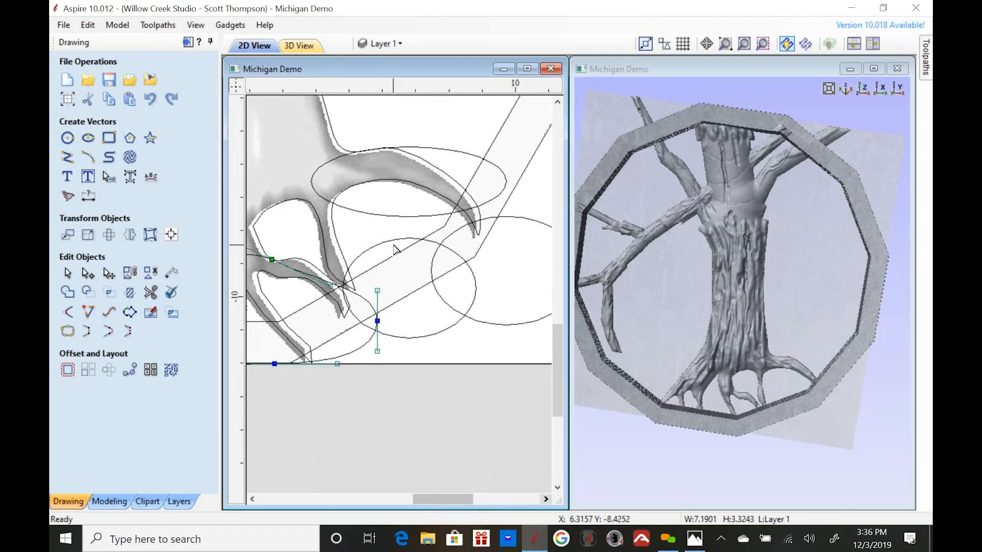
left_click(395, 245)
left_click_drag(410, 339, 422, 310)
left_click_drag(476, 289, 507, 295)
left_click_drag(372, 238, 368, 221)
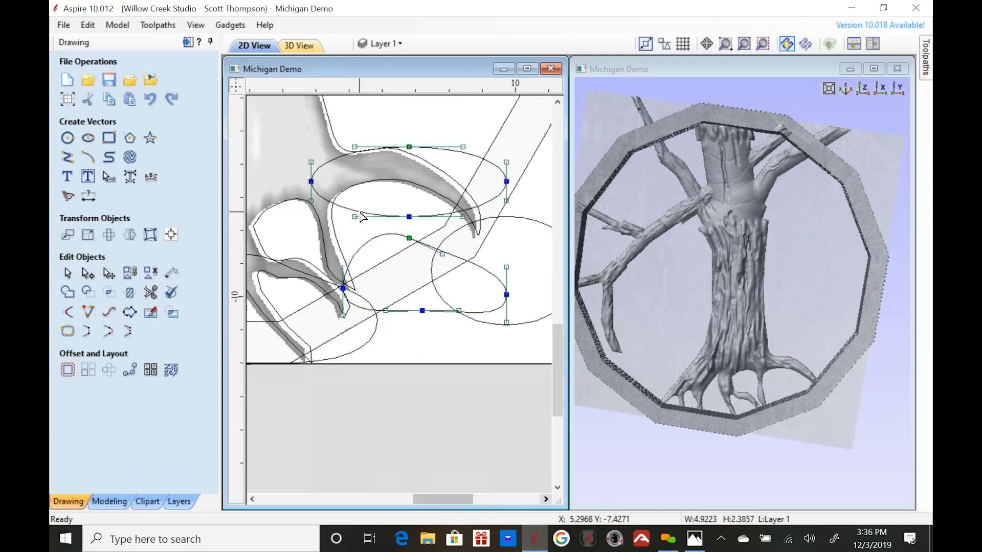
- Reshape the ellipse over the far-right root by pulling both end nodes down, making it about 6.13 by 2.33 inches
left_click_drag(311, 181, 282, 215)
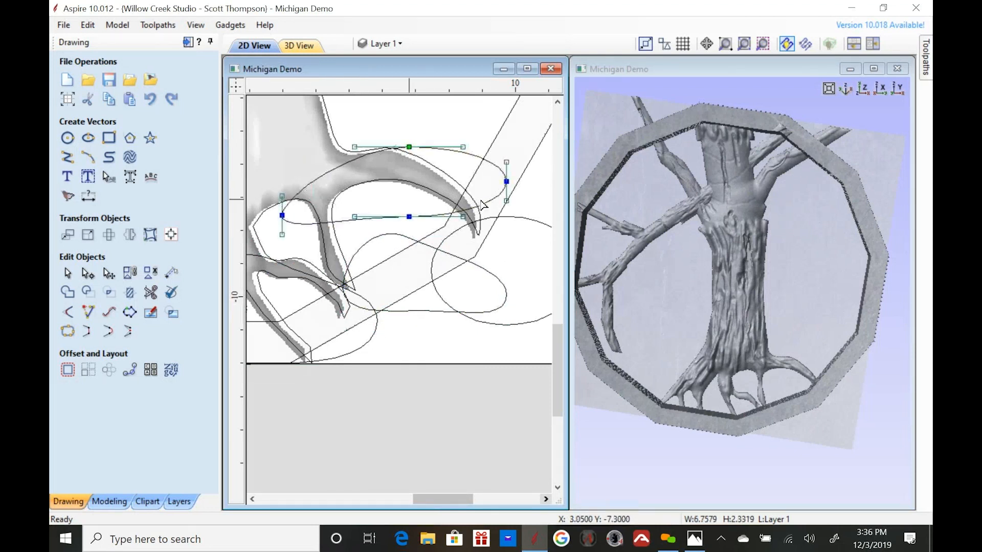
left_click_drag(506, 182, 485, 200)
scroll(436, 238, "down", 2)
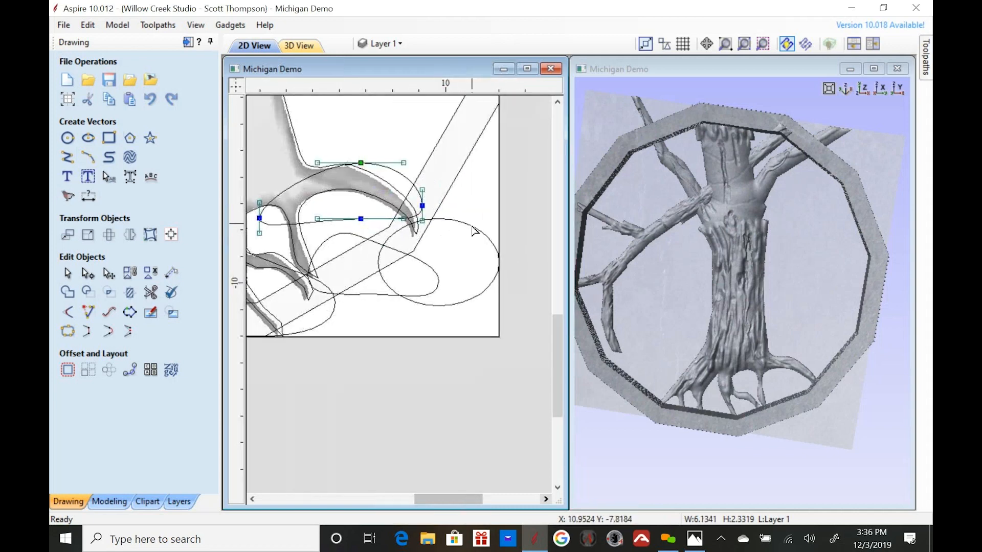
- Reshape the rightmost rock oval with a flatter bottom and broader top, about 4.59 by 2.89 inches, and deselect it
left_click(473, 228)
left_click_drag(438, 220, 445, 208)
left_click_drag(437, 306, 440, 281)
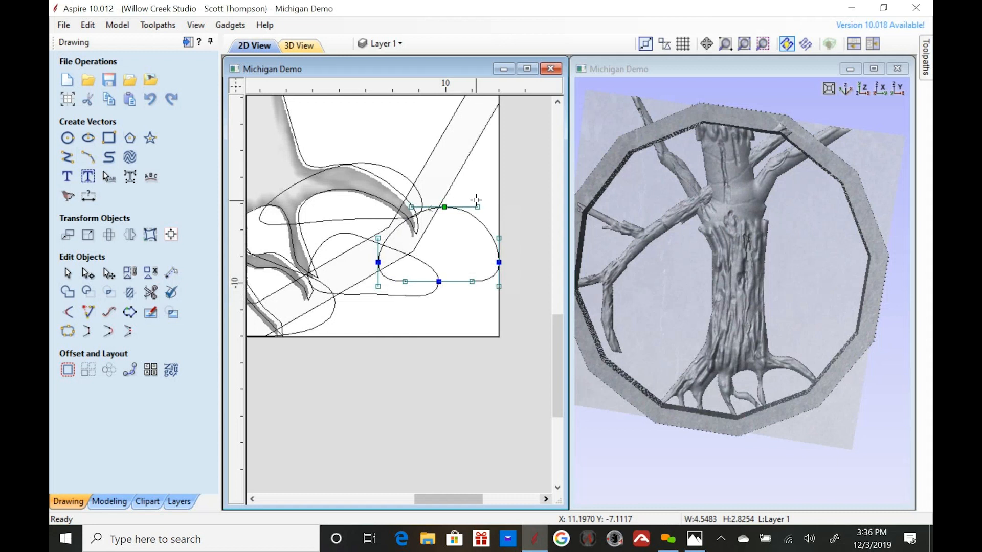
left_click_drag(478, 207, 513, 196)
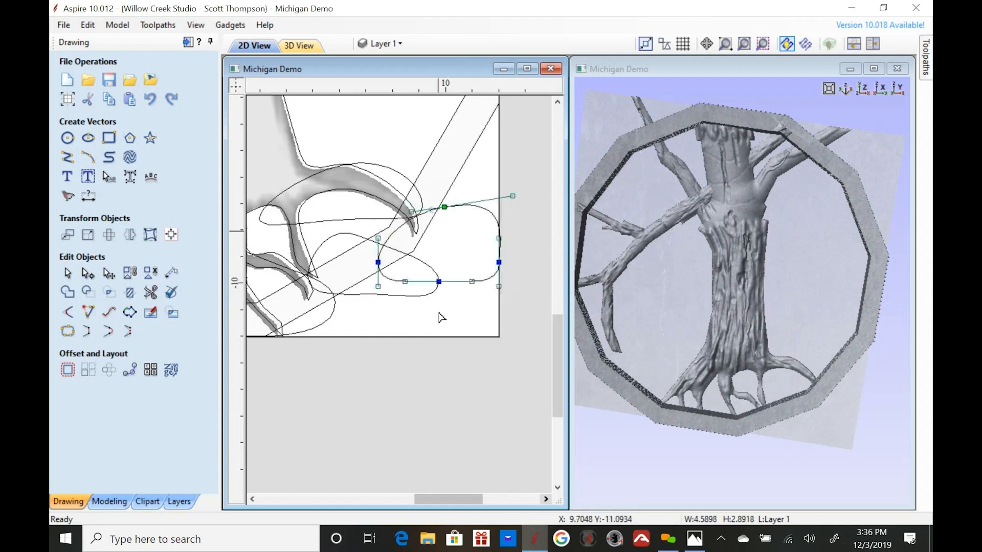
scroll(441, 317, "down", 3)
left_click(443, 330)
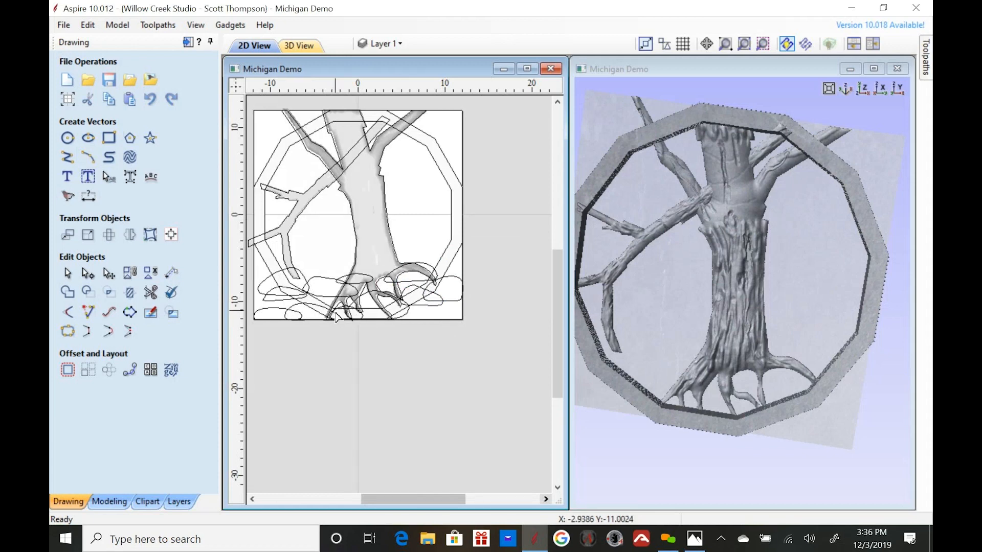
- Select the three back rock outlines: below the branch tip, behind the stump's left root, and over the far-right root
scroll(438, 326, "down", 2)
scroll(436, 326, "up", 2)
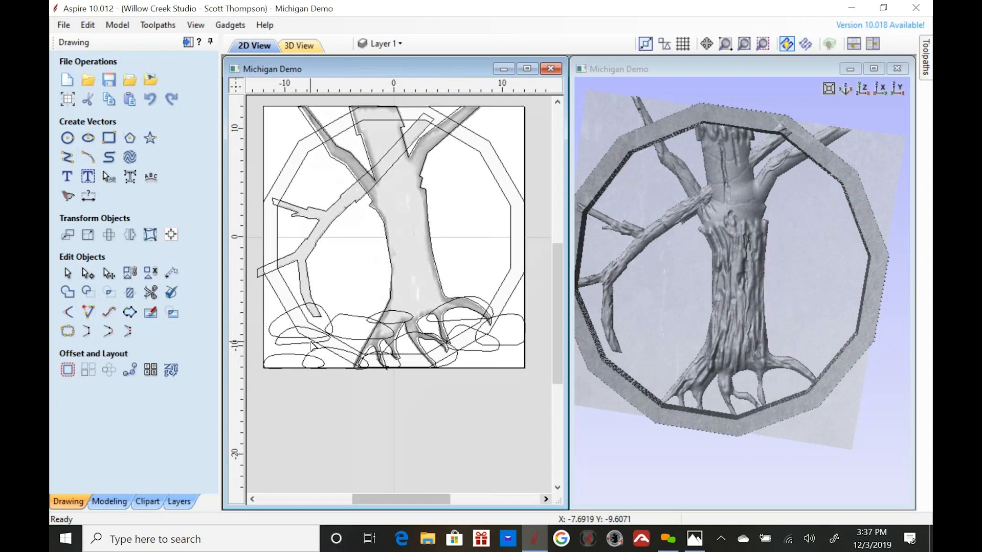
left_click(328, 314)
left_click(69, 278)
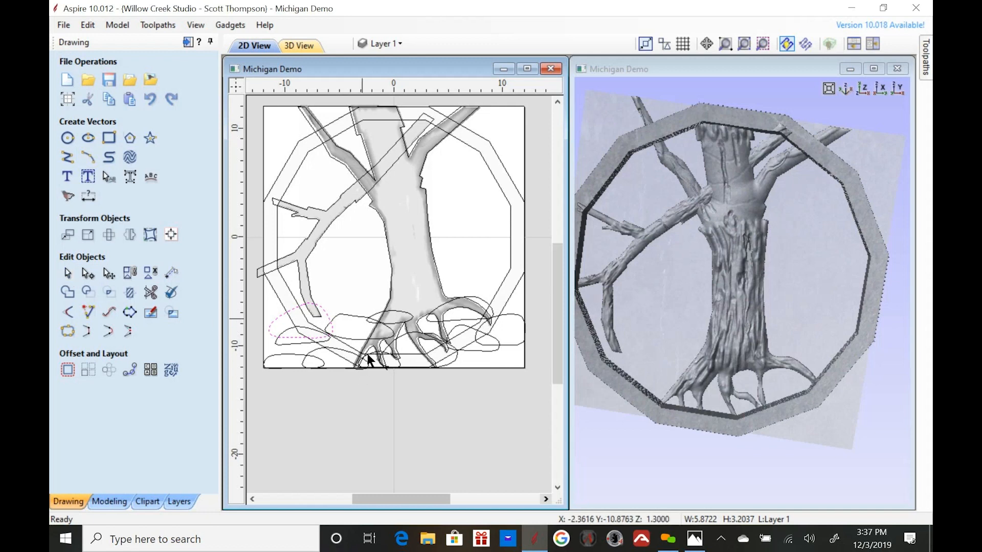
scroll(367, 352, "up", 2)
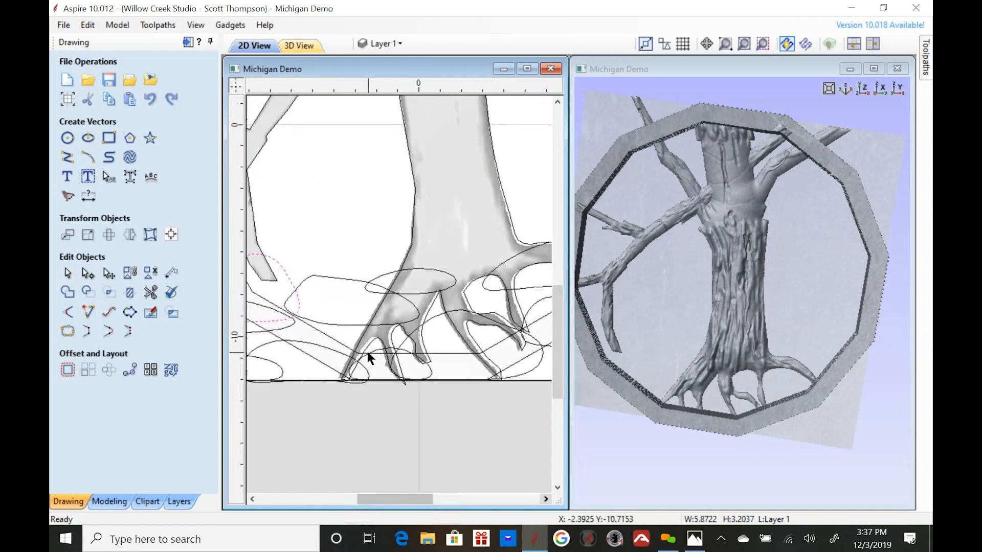
left_click(388, 274, "shift")
scroll(363, 266, "down", 2)
scroll(461, 267, "up", 2)
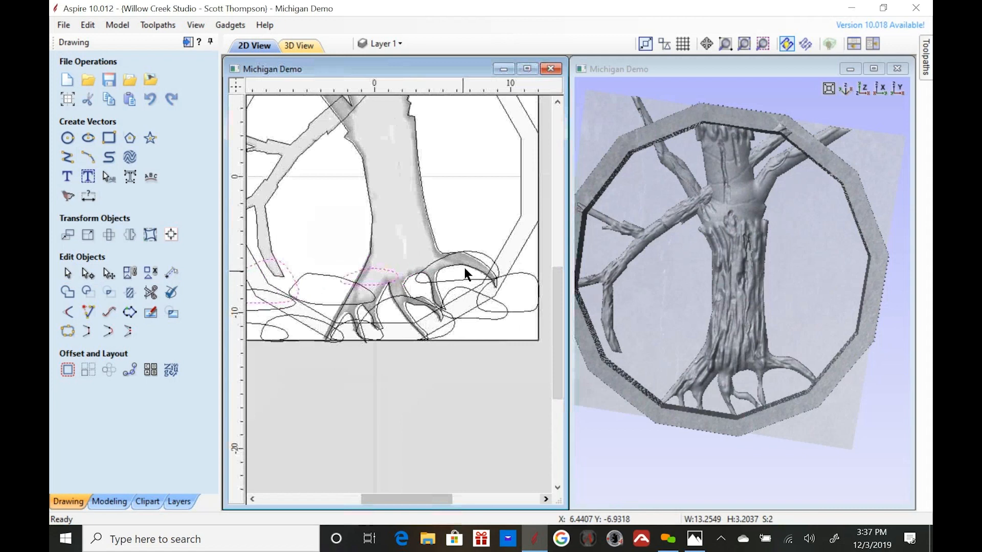
left_click(497, 244, "shift")
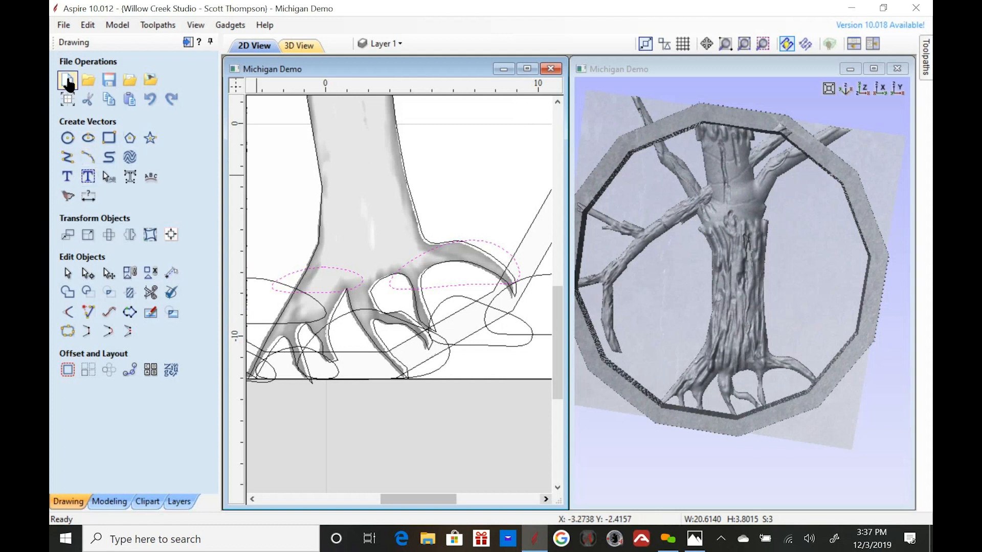
- Create an added, rounded component named back rocks from the selected outlines, with a 41.4° angle, 0.08-inch base and 0.6-inch exact height
left_click(96, 504)
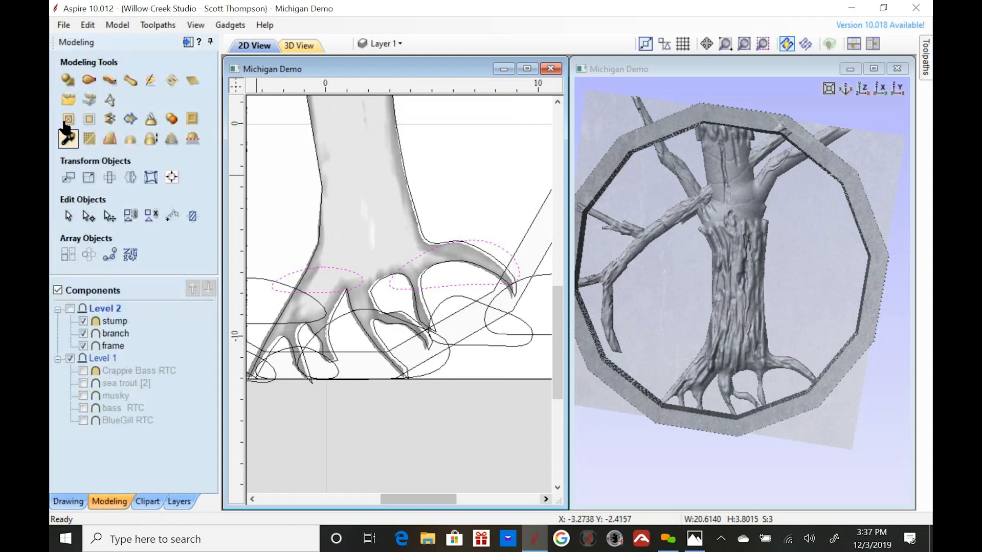
left_click(69, 80)
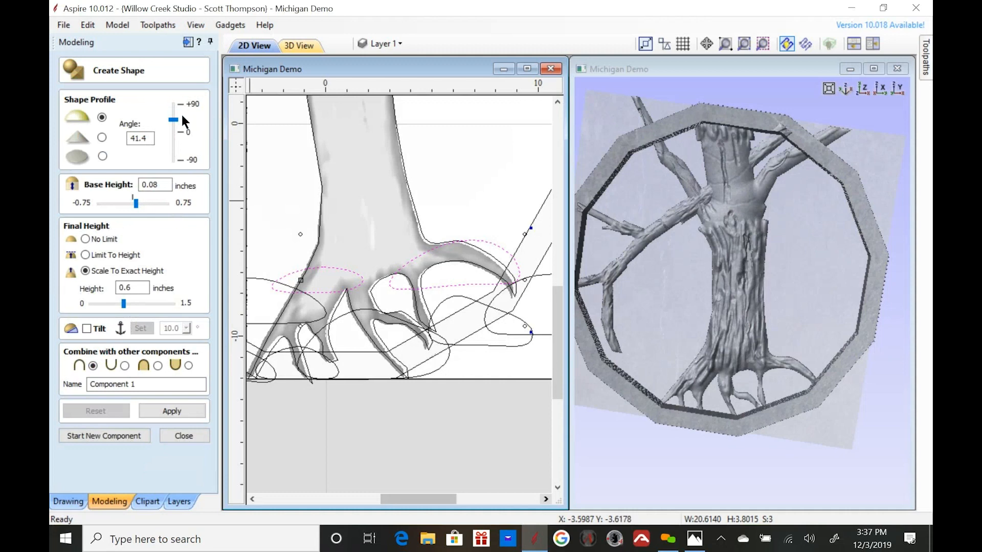
left_click_drag(142, 382, 76, 376)
type("lack rocks")
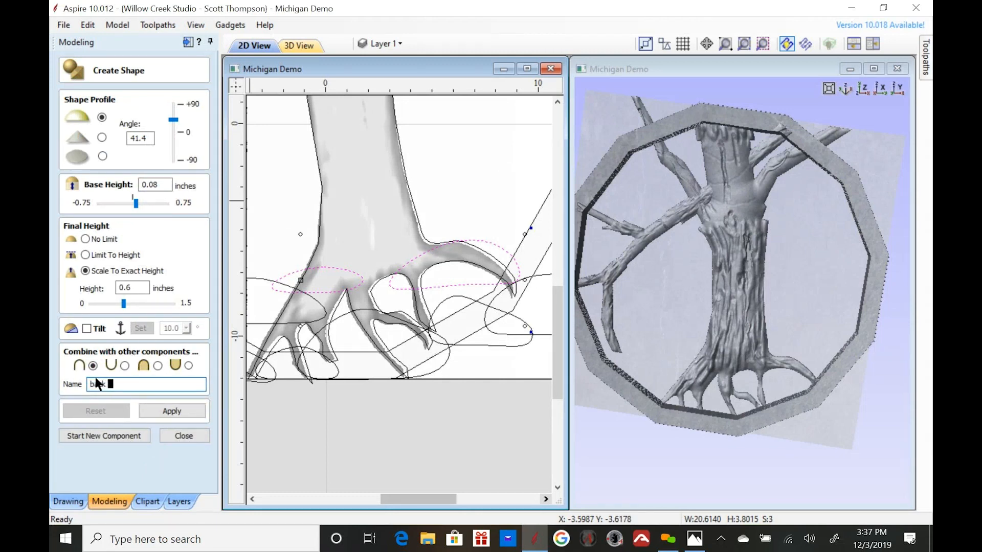
left_click(171, 411)
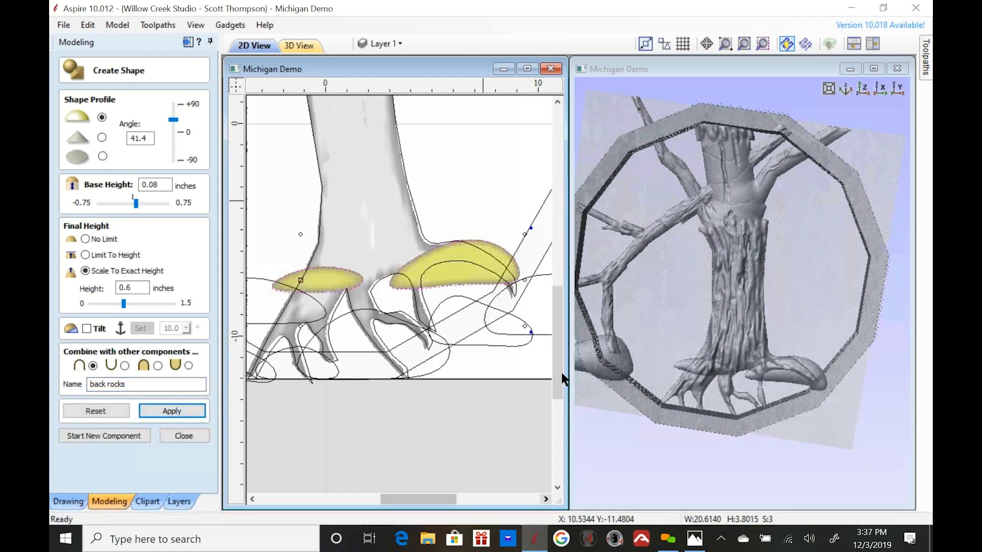
scroll(681, 372, "down", 3)
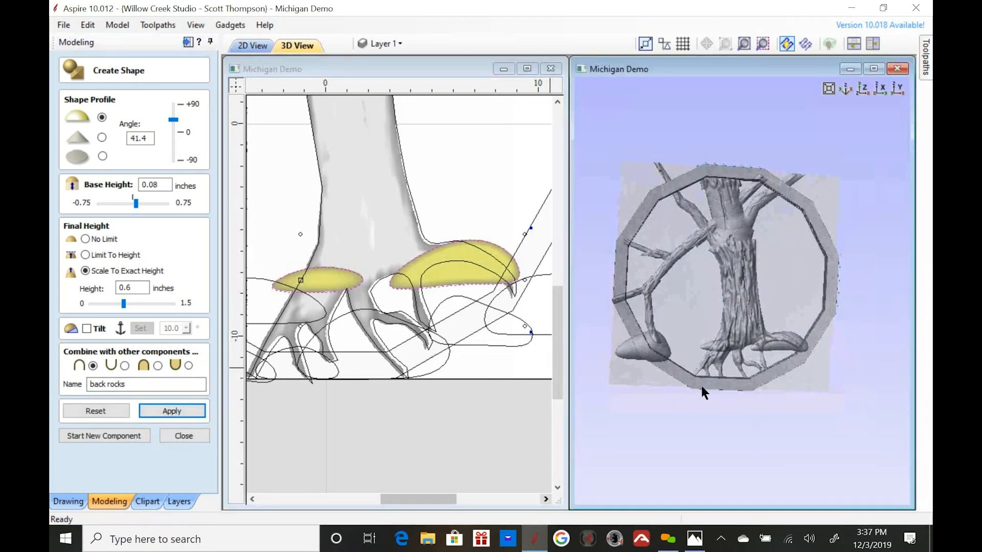
scroll(702, 387, "up", 6)
scroll(767, 284, "down", 3)
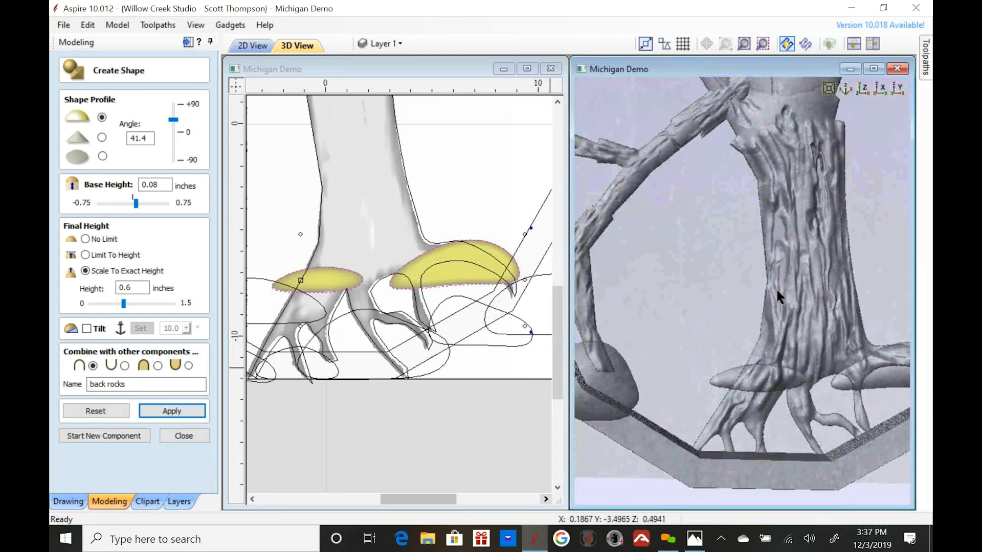
left_click_drag(714, 257, 793, 262)
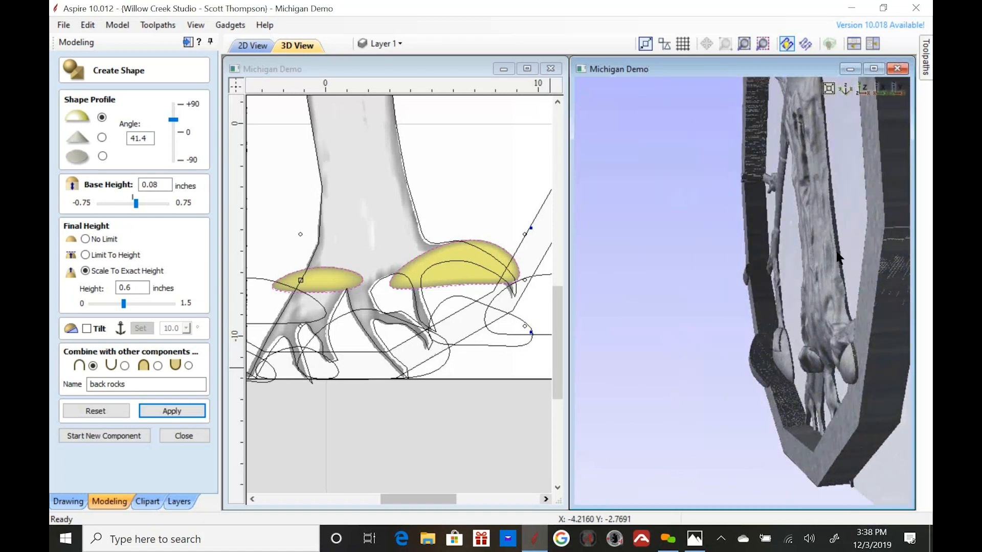
left_click_drag(802, 256, 863, 252)
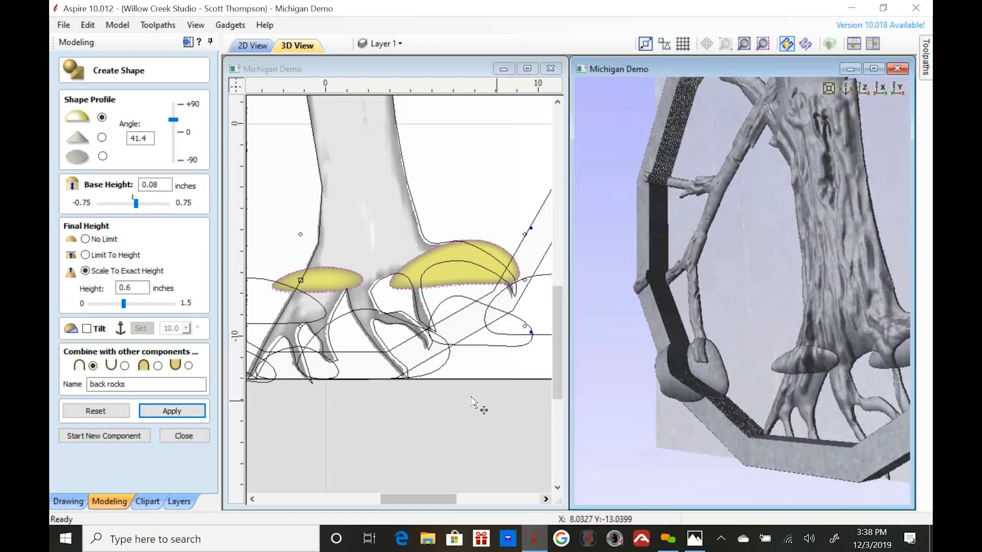
left_click(176, 436)
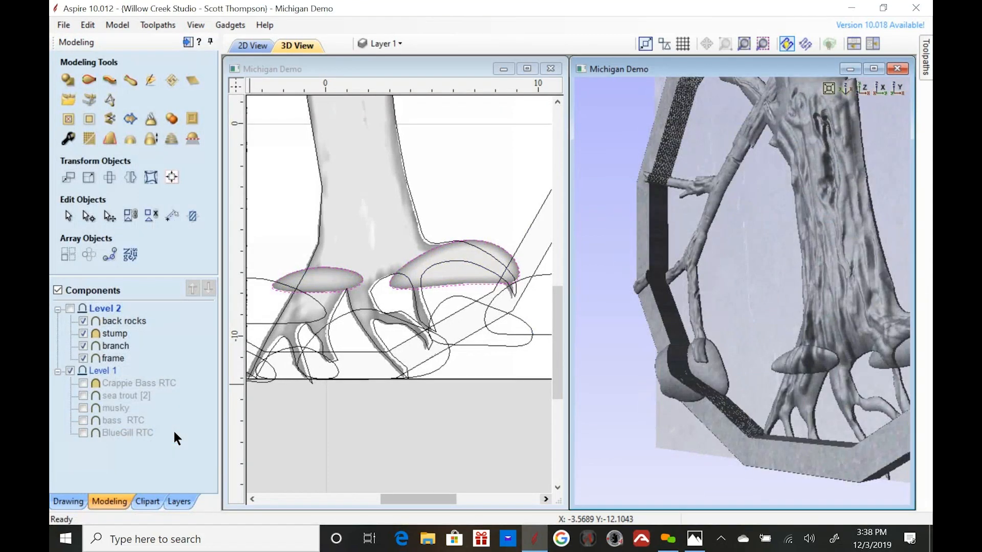
- Reorder the back rocks component to the end of Level 2, beneath the frame component
left_click(127, 320)
left_click_drag(127, 320, 127, 342)
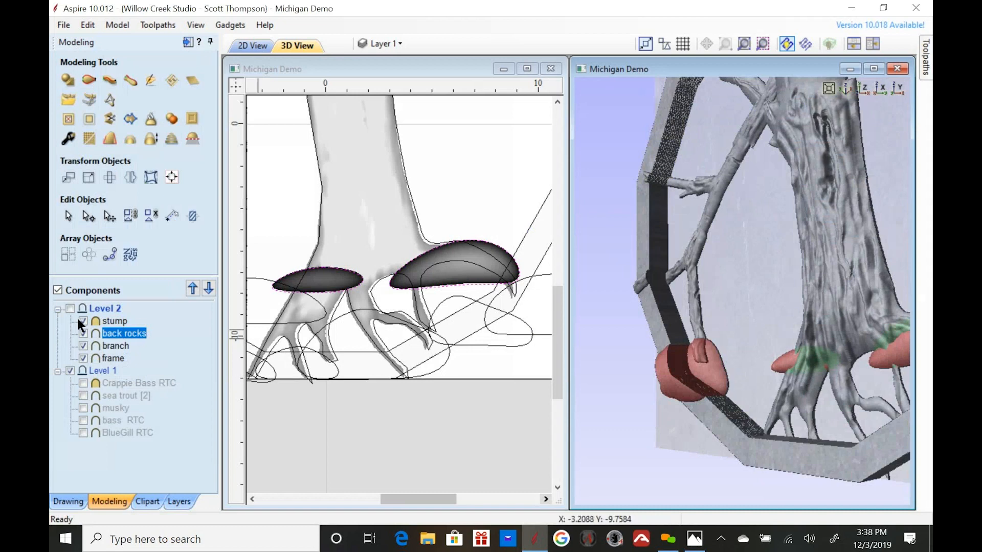
mouse_move(102, 321)
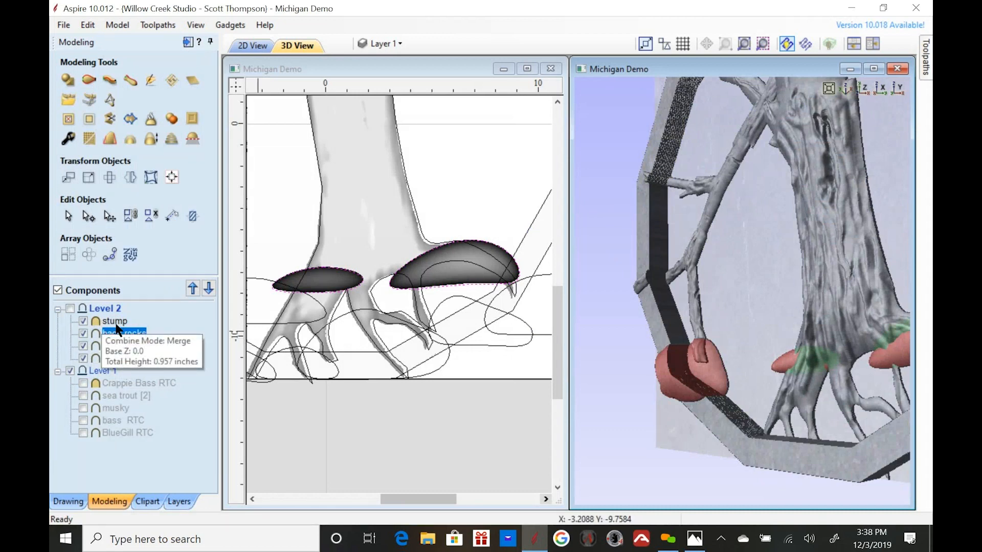
mouse_move(118, 359)
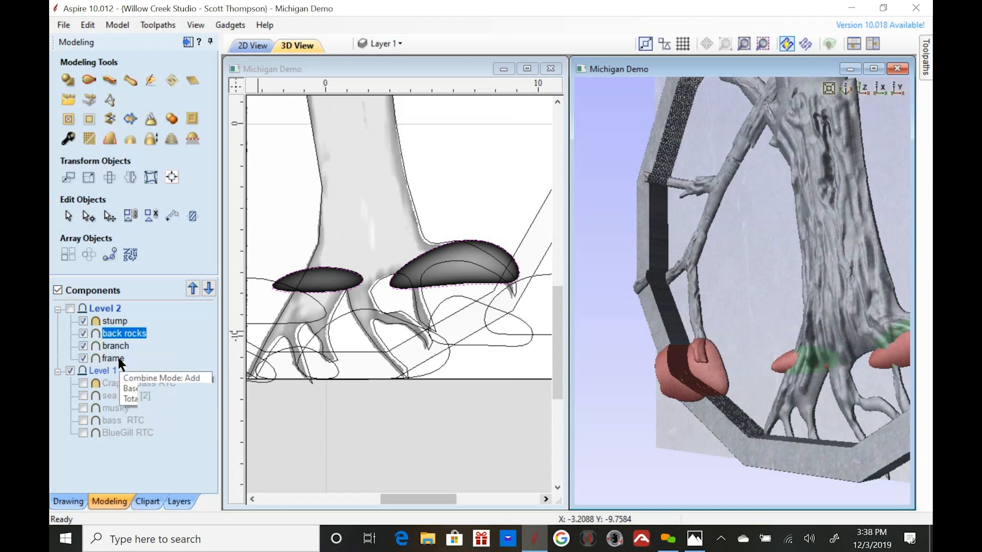
left_click_drag(129, 334, 131, 365)
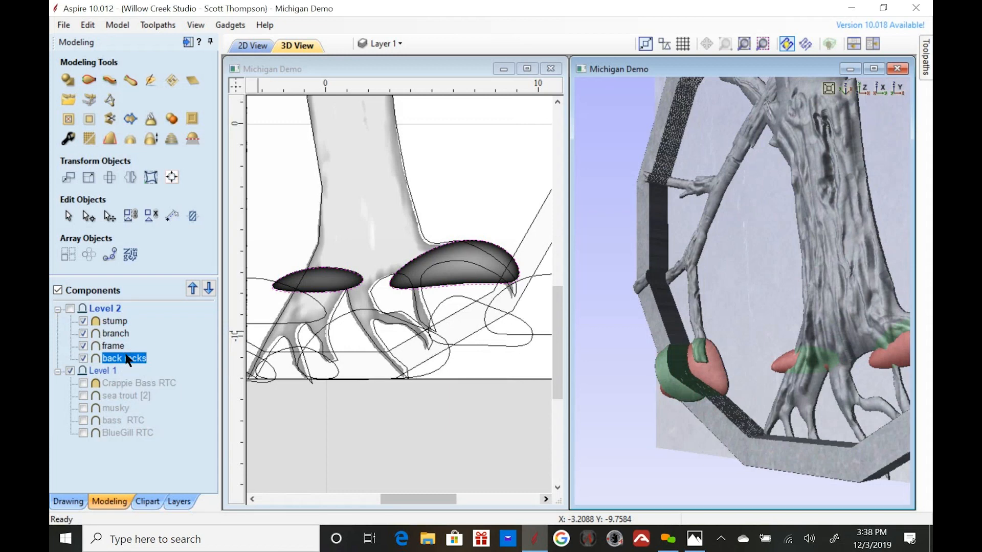
- Change the back rocks component's combine mode to Merge
mouse_move(126, 358)
double_click(126, 359)
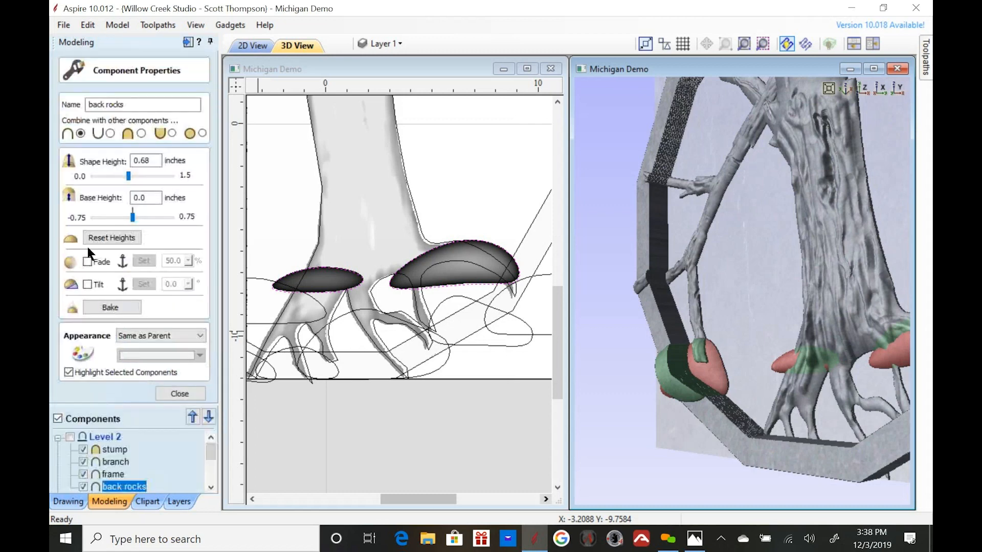
left_click(141, 133)
left_click(178, 391)
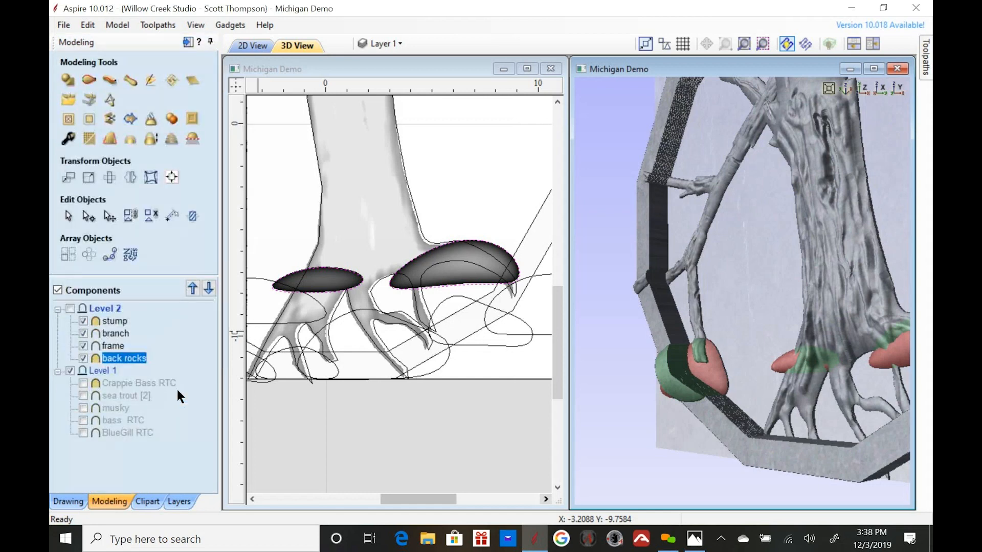
- Reorder the back rocks component so it sits between the branch and frame components
left_click_drag(124, 359, 128, 340)
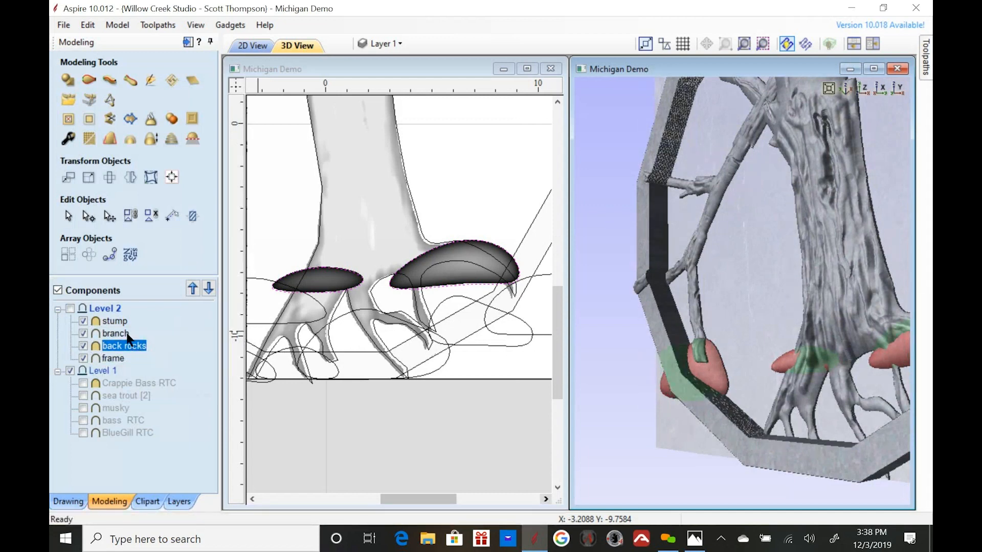
scroll(773, 315, "down", 5)
left_click_drag(784, 315, 839, 320)
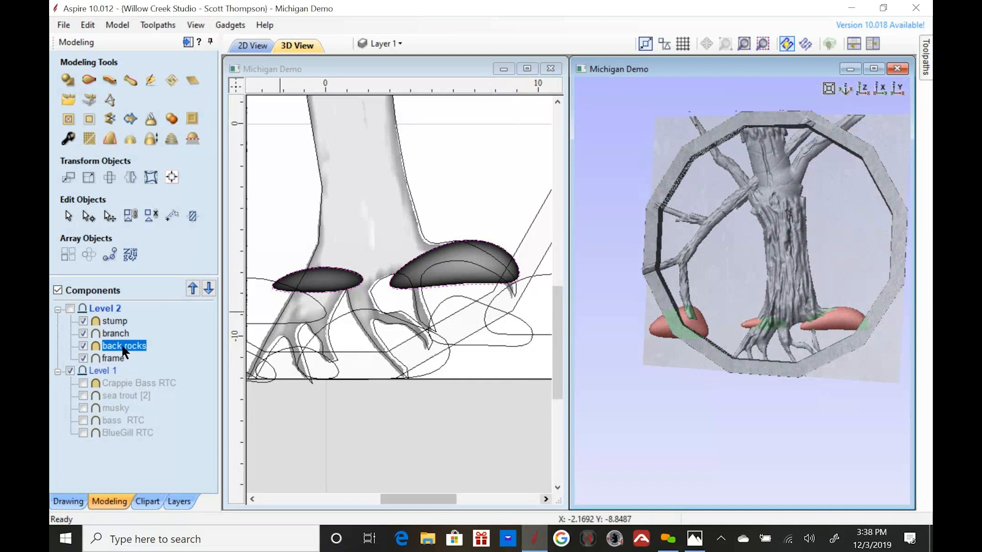
left_click_drag(120, 348, 123, 364)
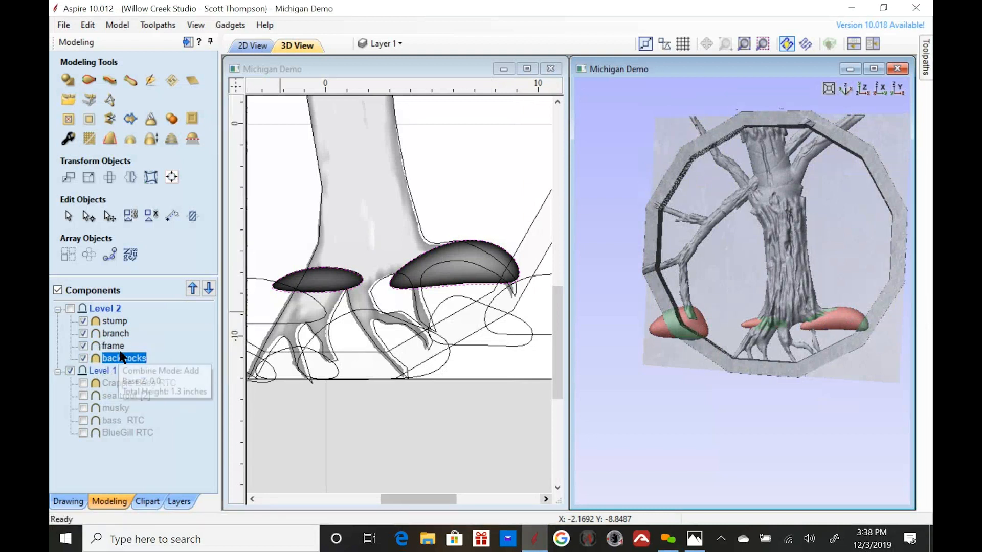
left_click_drag(124, 360, 150, 339)
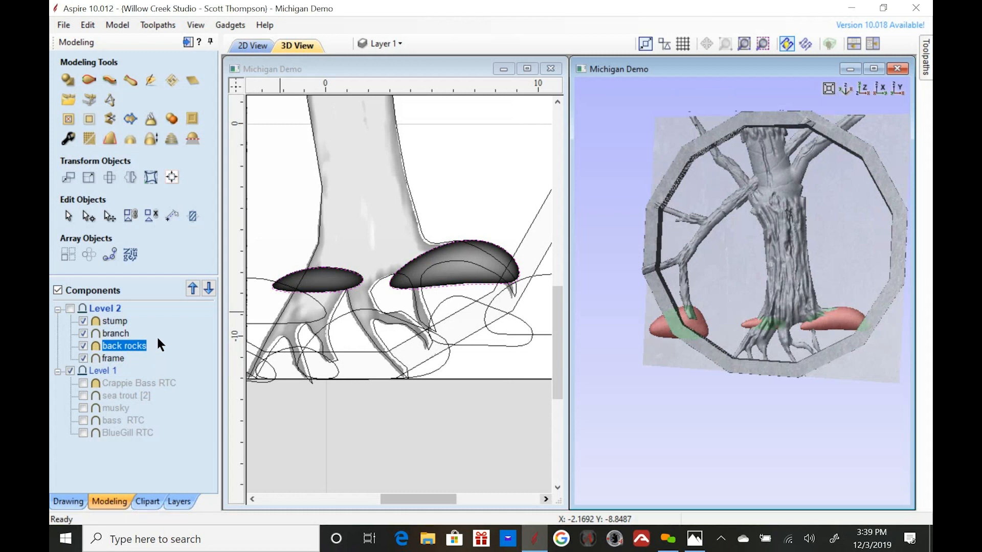
- Select the rock outline beneath the branch-tip rock and the adjacent one beside the stump's left root
scroll(375, 354, "down", 5)
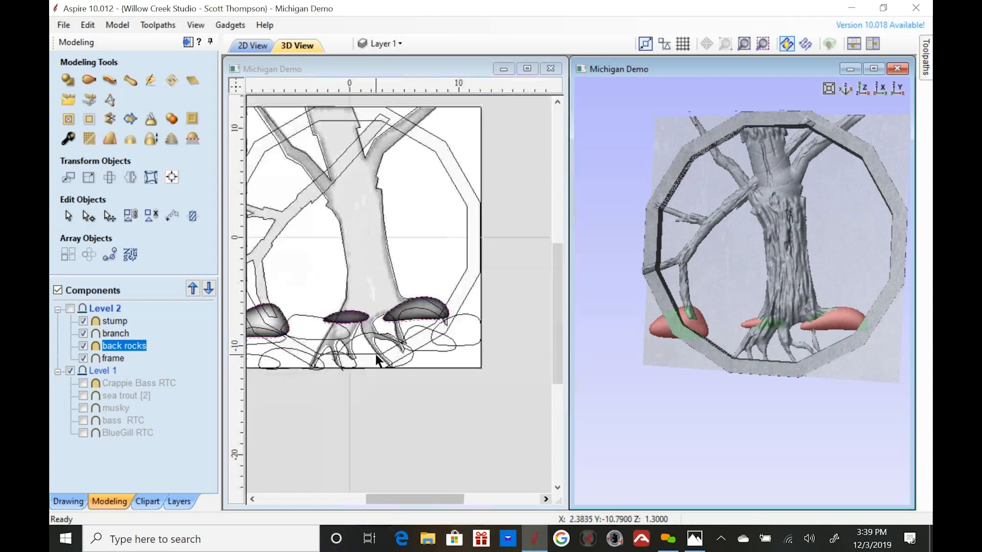
scroll(311, 343, "up", 2)
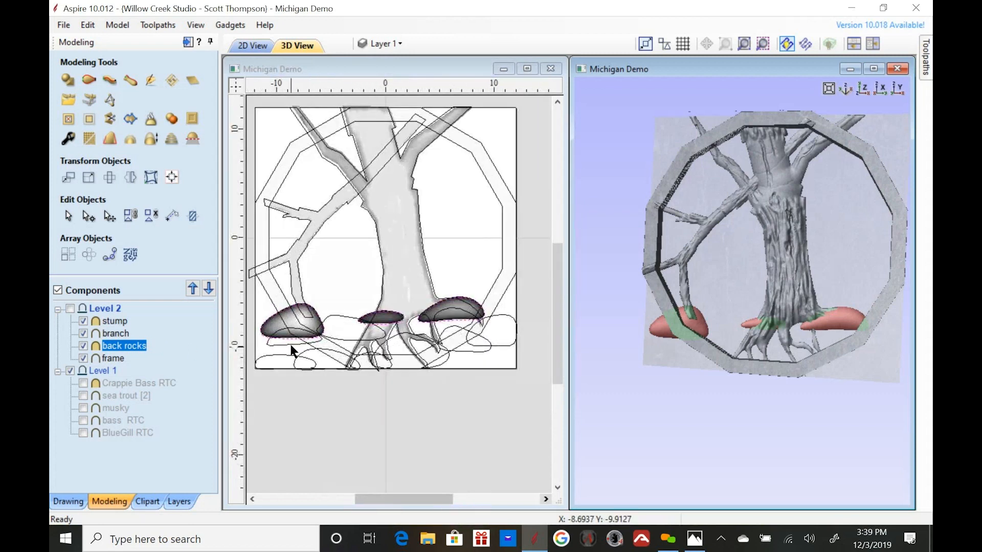
scroll(287, 334, "up", 2)
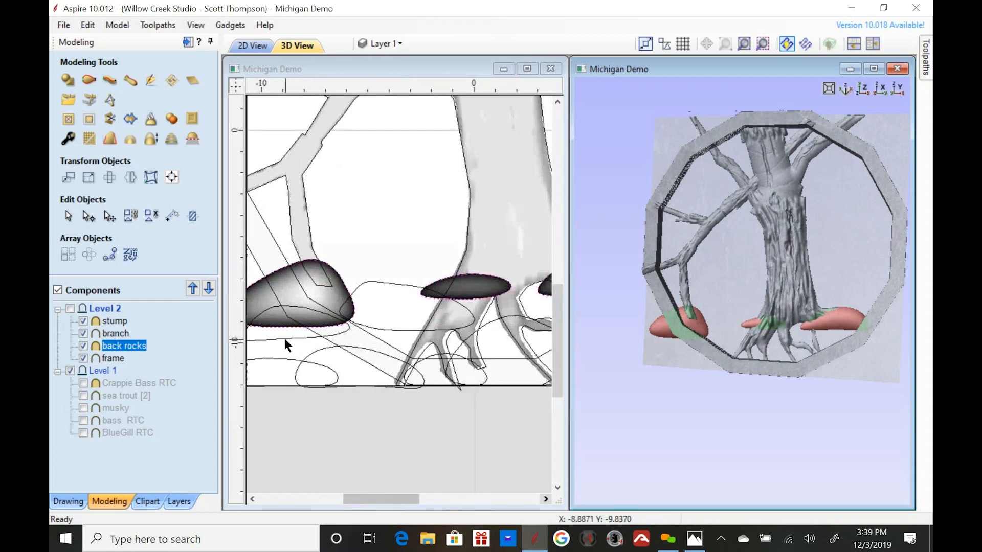
left_click(285, 337)
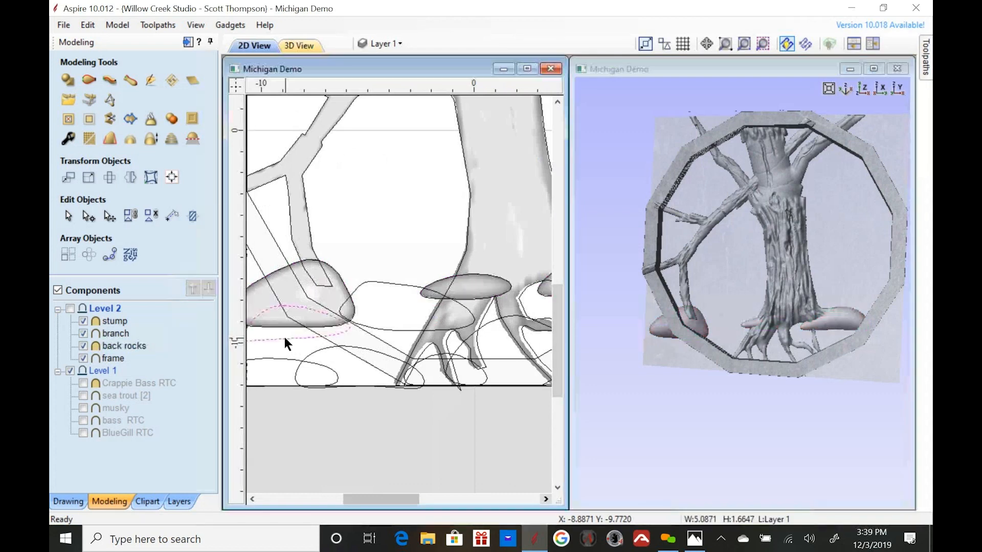
left_click(385, 330, "shift")
- Add the middle rock outline below the far-right root to the selection, leaving the stump outline out
scroll(357, 320, "down", 3)
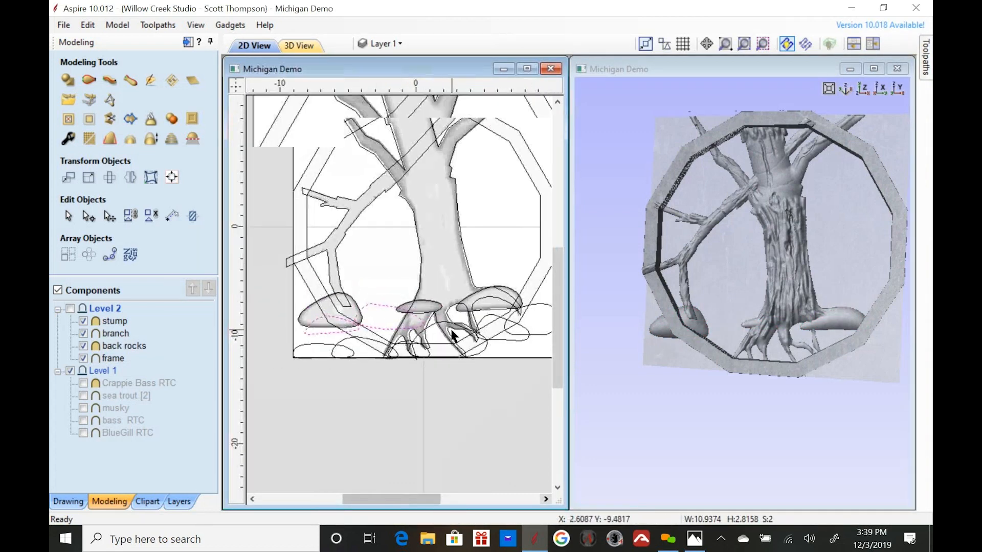
scroll(453, 329, "up", 2)
scroll(454, 304, "up", 2)
scroll(454, 303, "up", 1)
left_click(505, 282, "shift")
scroll(406, 279, "down", 3)
scroll(302, 243, "down", 1)
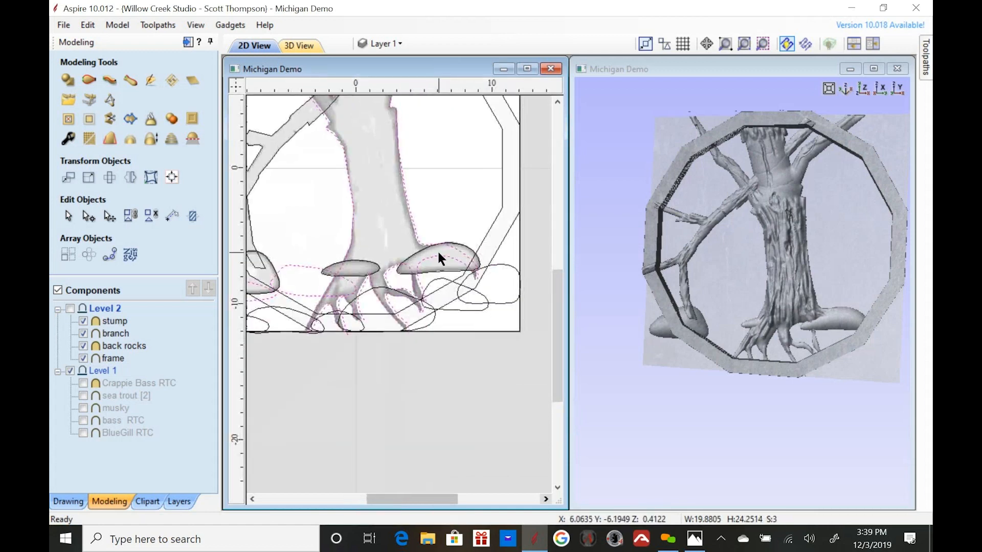
left_click(419, 273, "shift")
left_click(432, 278, "shift")
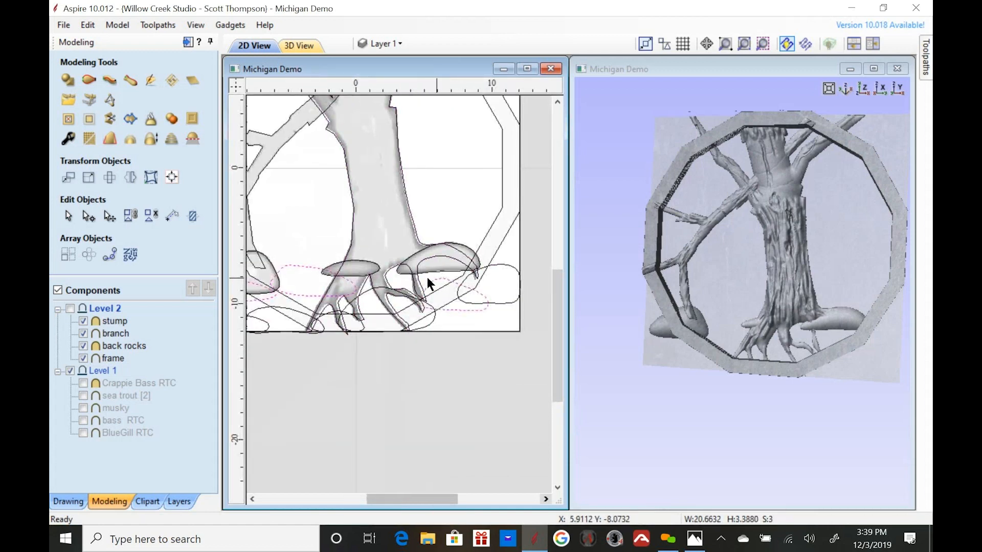
scroll(427, 277, "down", 2)
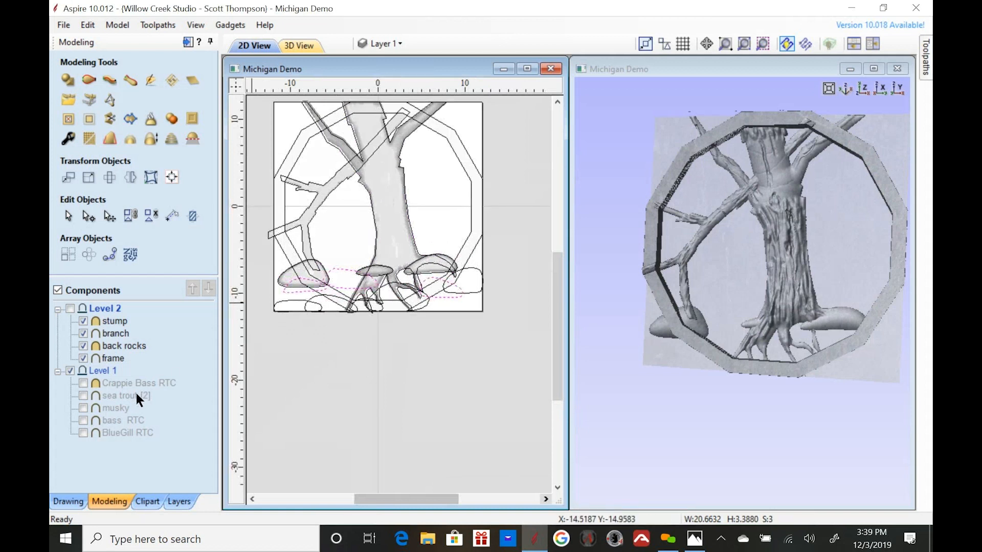
- Create a merged, rounded shape from the three selected rock outlines with a 0.405-inch base height
left_click(67, 79)
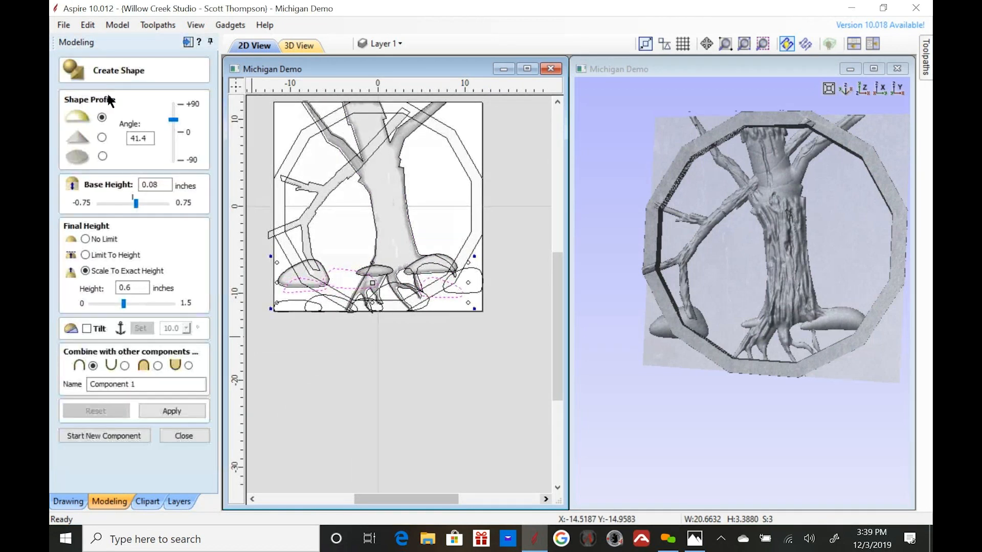
left_click(158, 365)
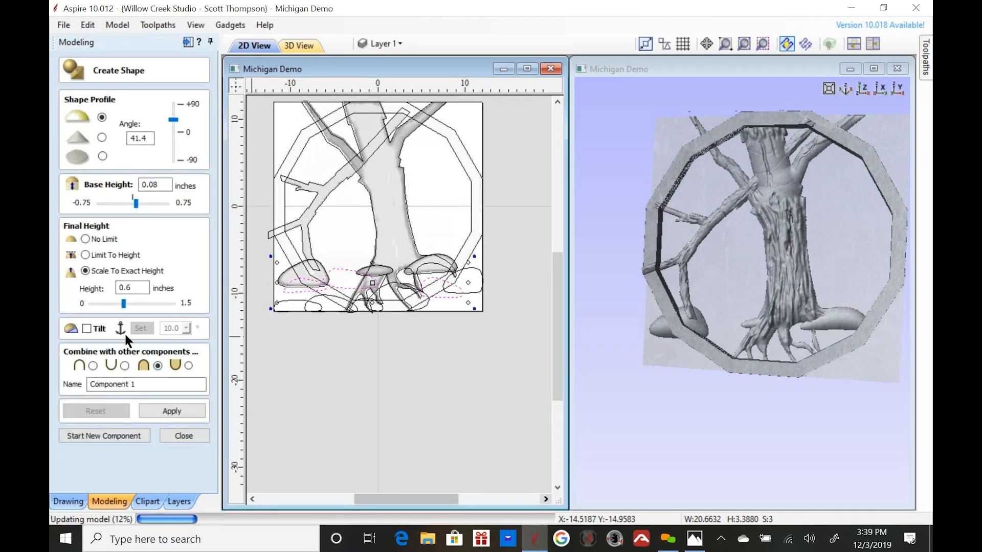
left_click_drag(135, 198, 150, 205)
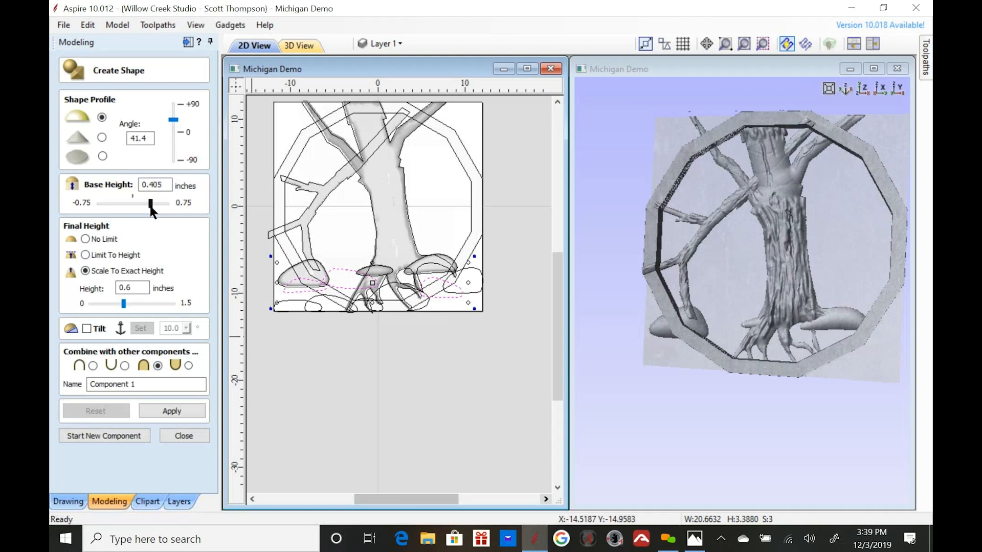
scroll(719, 325, "up", 10)
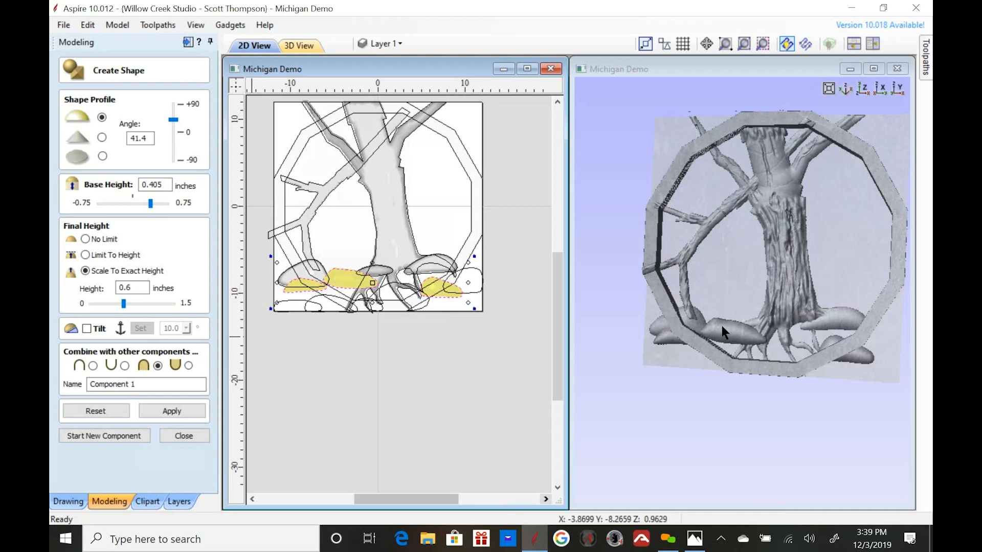
left_click_drag(705, 326, 643, 327)
left_click_drag(701, 341, 759, 349)
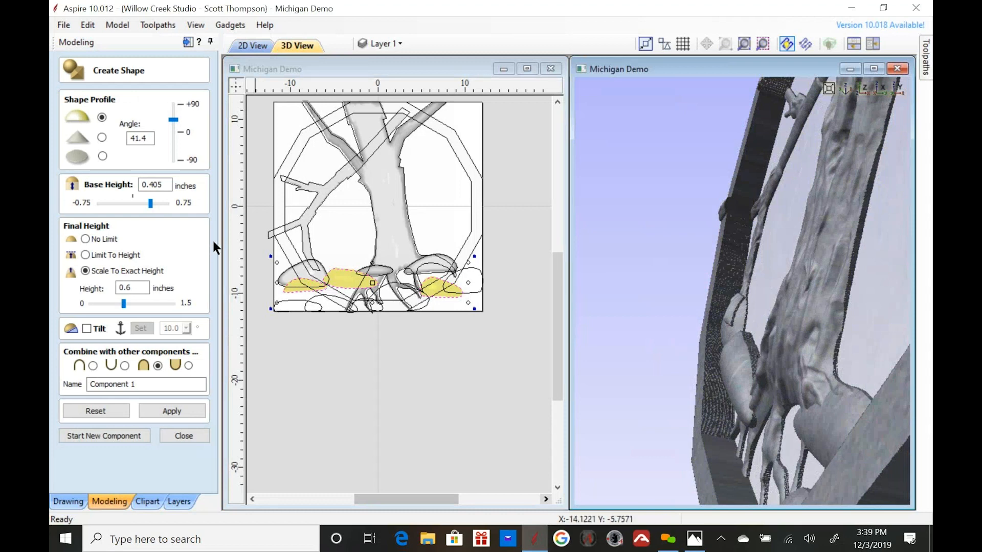
- Set the new rocks' exact height to 0.405 inches and finish them as a component named rock II
left_click_drag(749, 323, 686, 356)
left_click_drag(120, 300, 113, 299)
left_click_drag(699, 277, 813, 223)
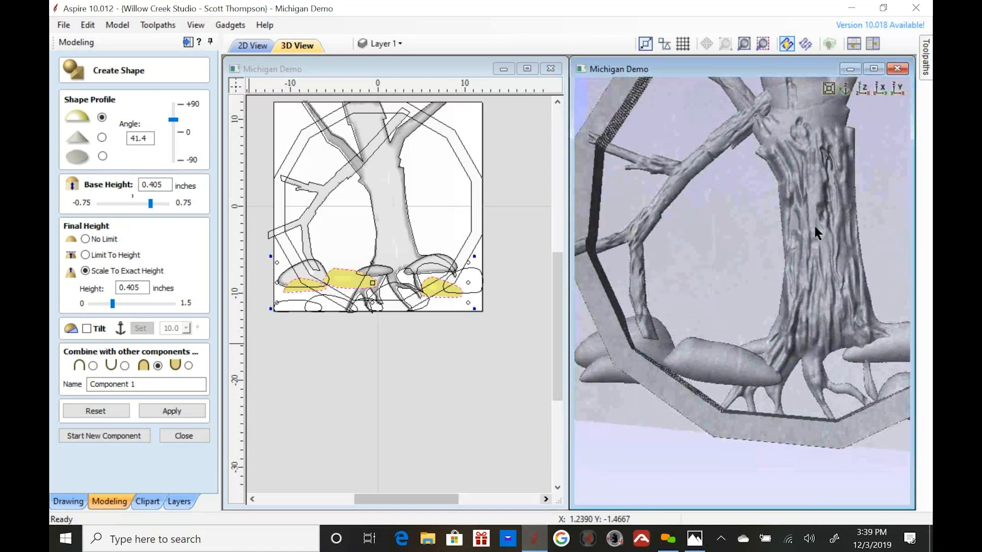
left_click_drag(143, 387, 77, 381)
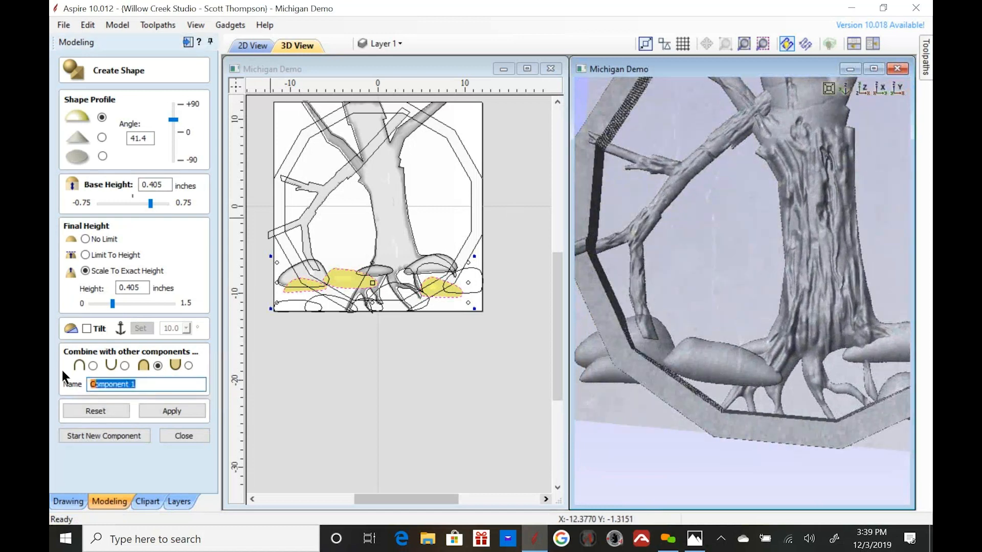
type("rock 1II")
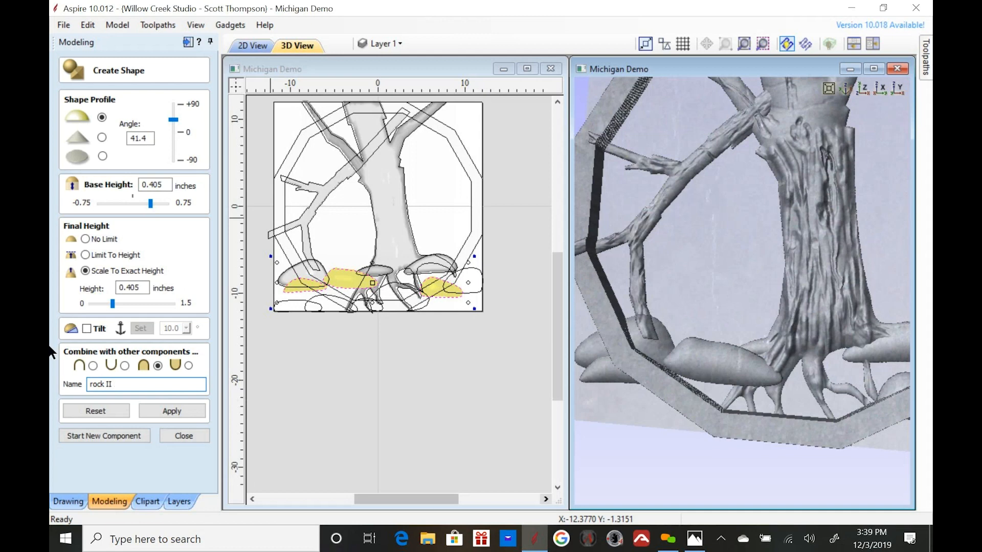
left_click(95, 432)
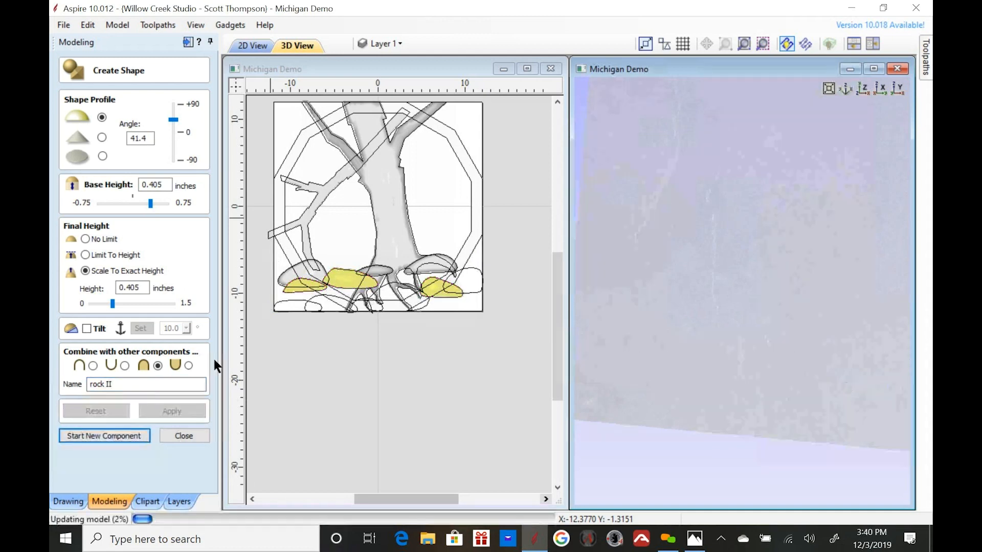
- Create a merged component named rocks III from the second bottom rock outline from the left and the large one under the stump, with 0.405-inch base and exact heights
left_click(313, 302)
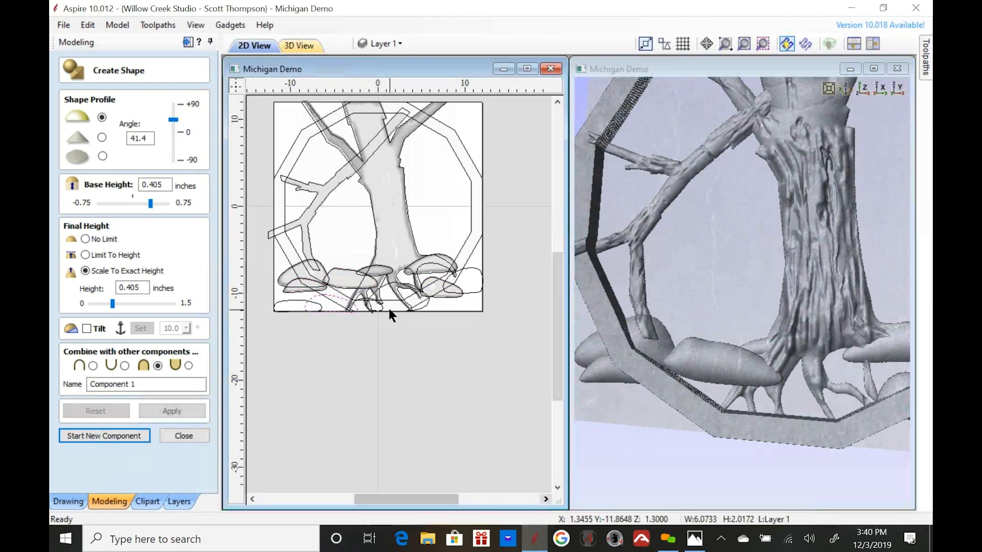
scroll(384, 300, "up", 2)
left_click(386, 271, "shift")
left_click(174, 410)
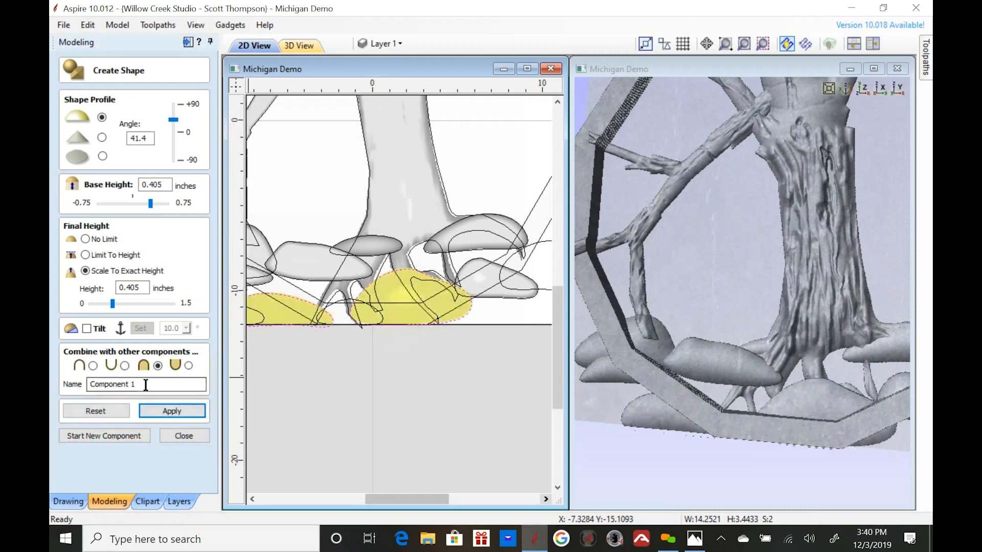
left_click_drag(176, 385, 72, 370)
type("r")
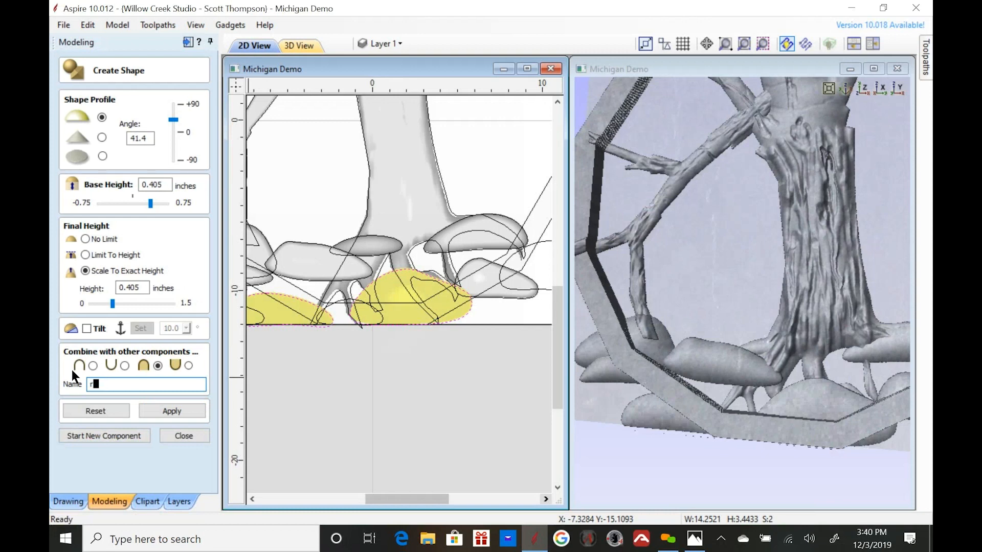
type("ocks III")
left_click(119, 434)
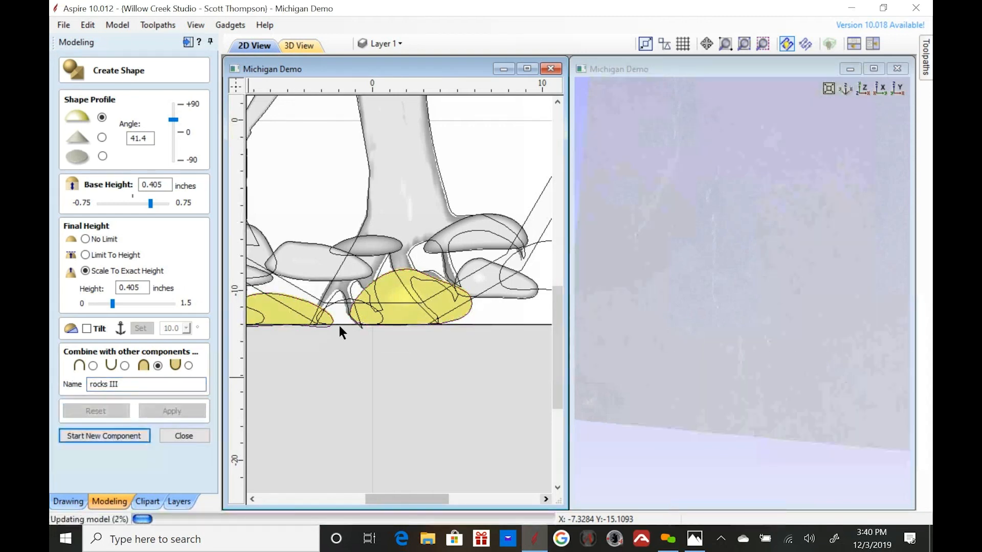
- Create a merged, rounded shape from the bottom-left rock outline and the small one by the stump's left roots, with an exact height of 1.23 inches
scroll(464, 328, "down", 3)
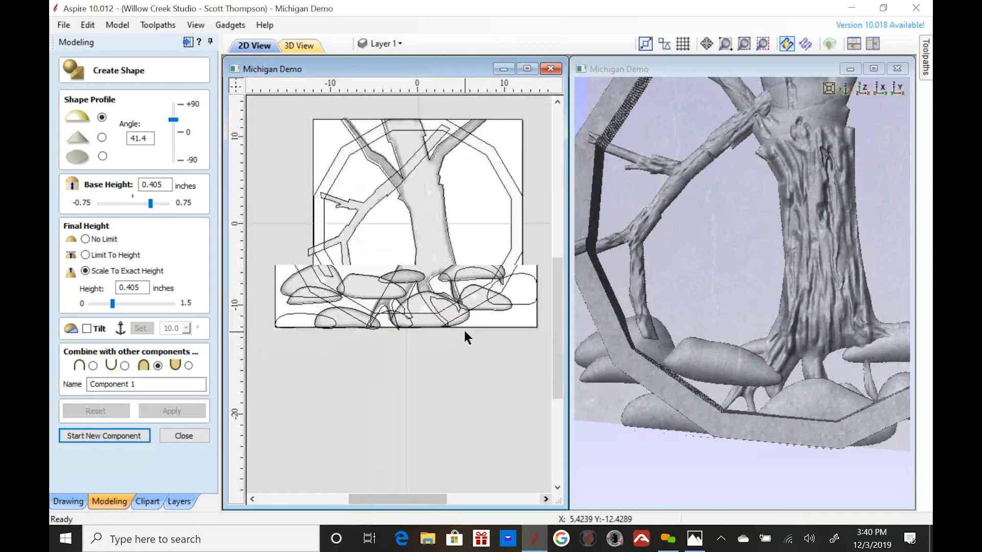
scroll(346, 309, "up", 2)
left_click(344, 317)
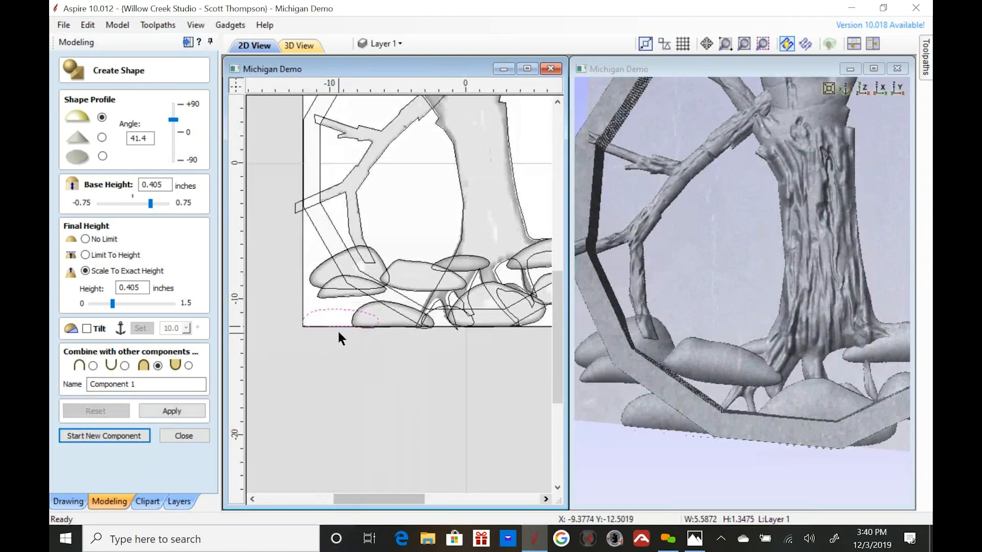
left_click(472, 320, "shift")
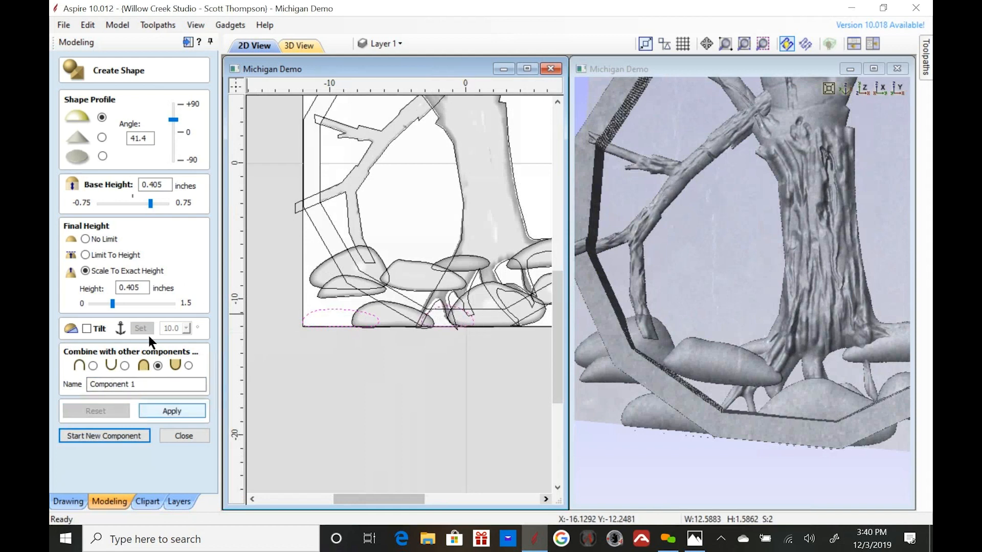
left_click_drag(120, 303, 138, 304)
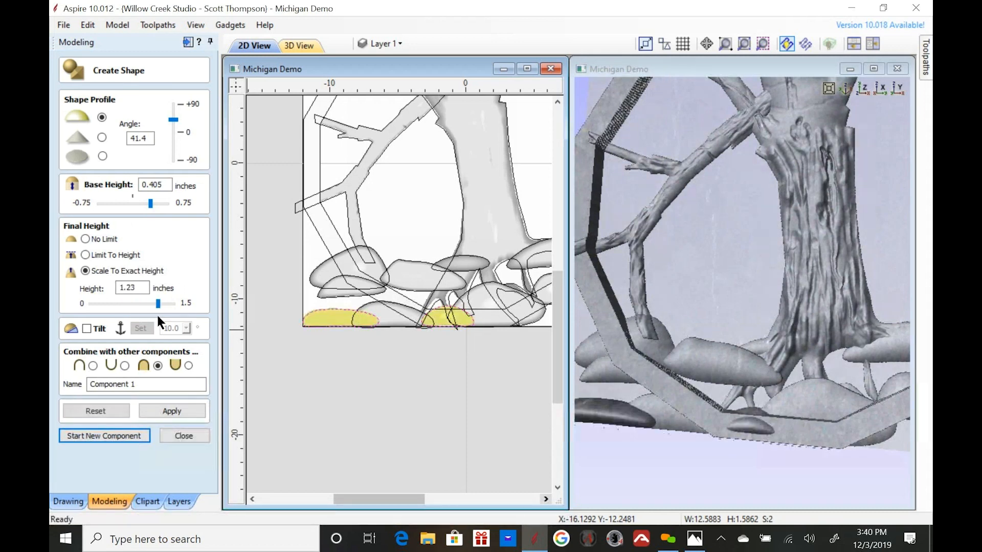
left_click_drag(682, 365, 707, 293)
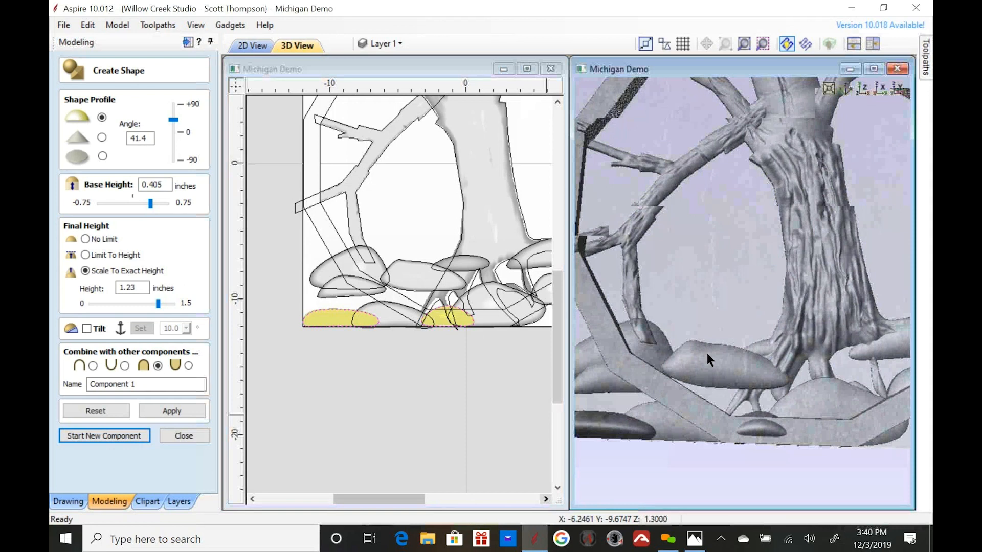
scroll(707, 353, "down", 5)
left_click_drag(707, 353, 686, 377)
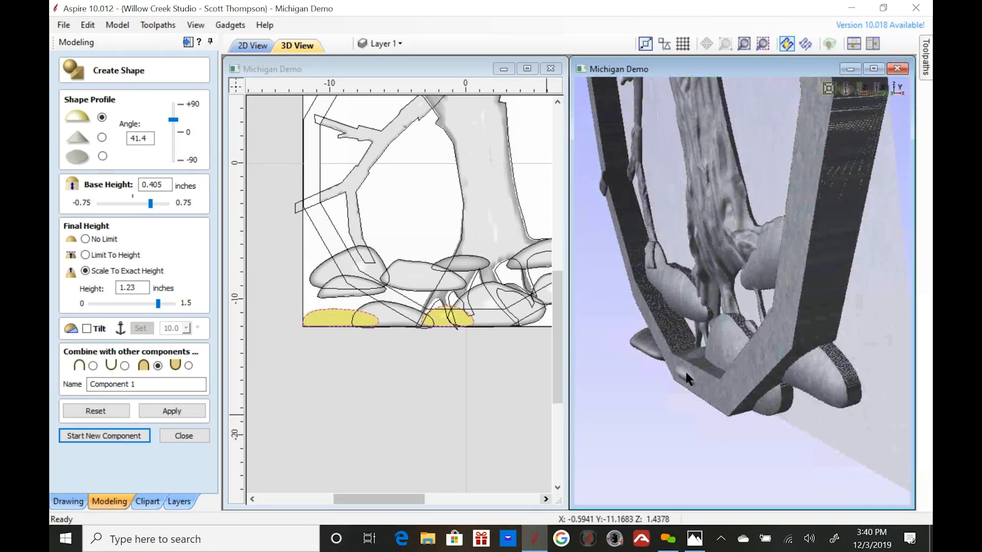
left_click_drag(685, 379, 670, 395)
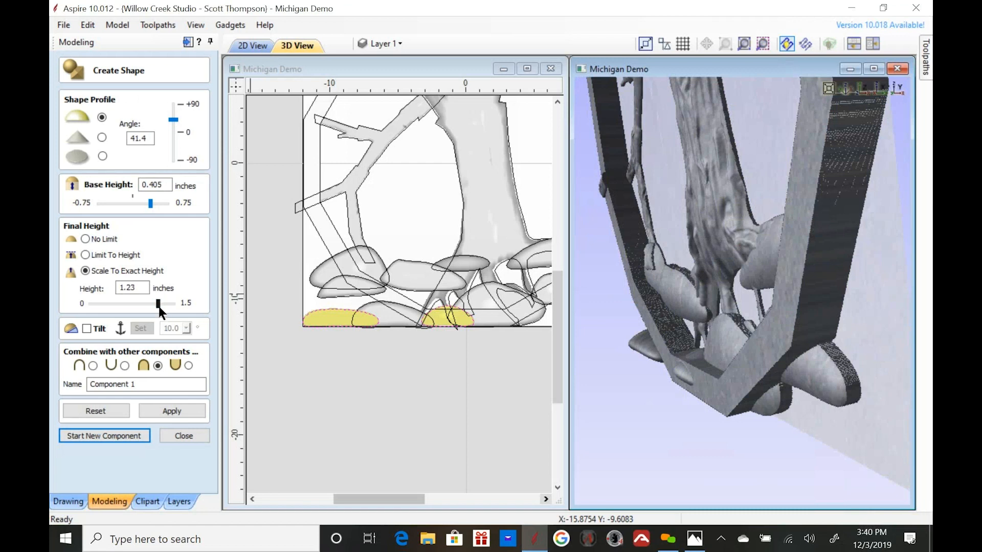
- Set the two bottom rocks' exact height to 0.495 inches and their base height to 1.1 inches
left_click_drag(158, 302, 116, 303)
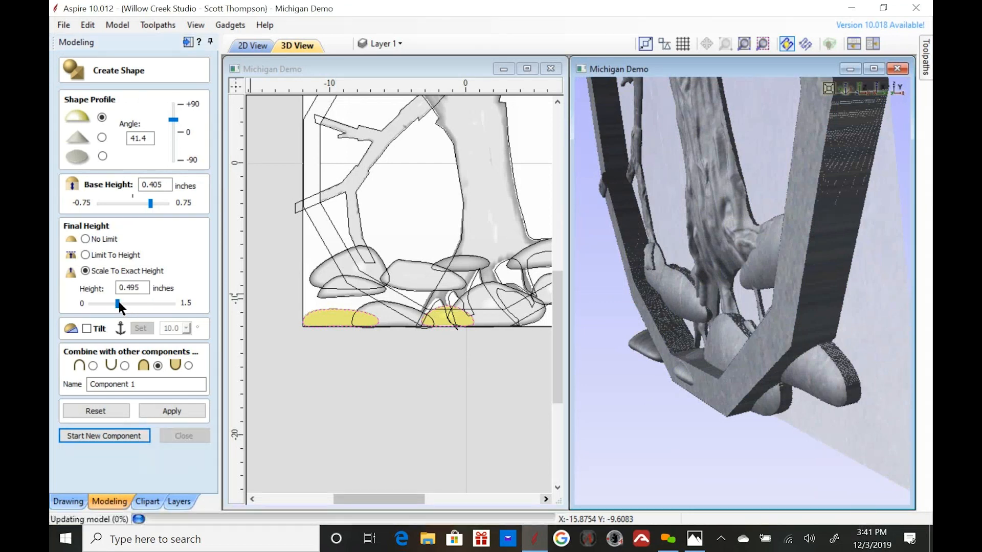
left_click_drag(151, 203, 177, 204)
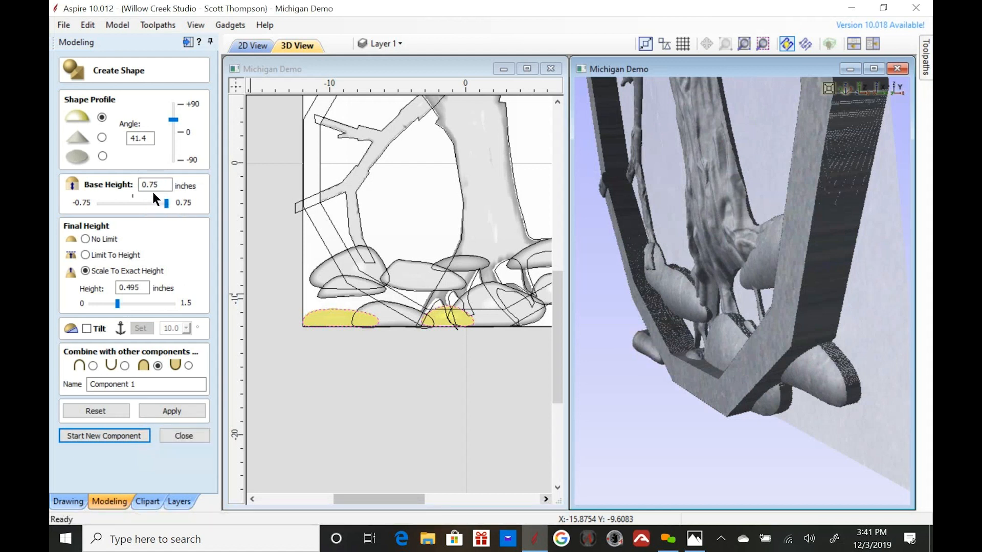
double_click(163, 185)
type("1.1")
left_click(176, 412)
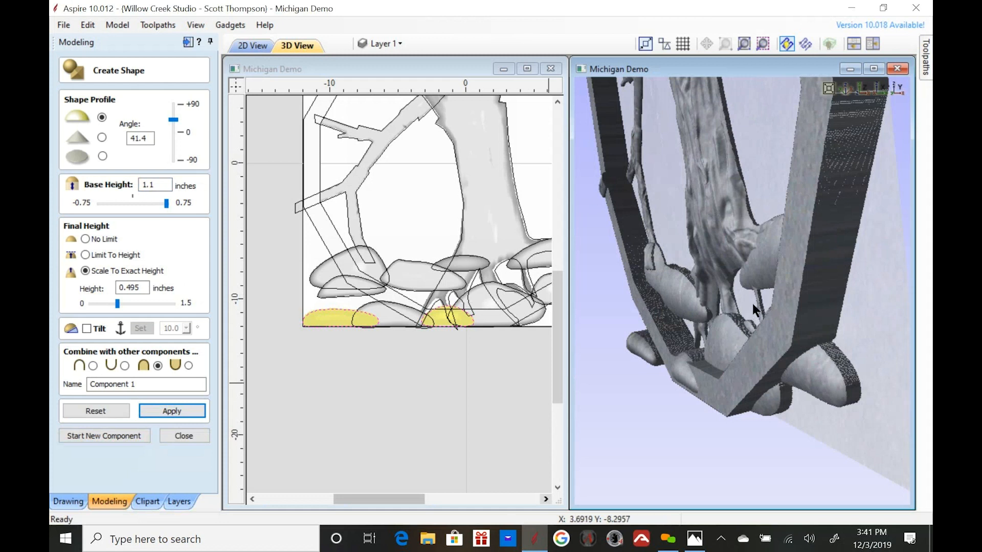
- Set the rocks' exact height to 0.5 inches and finish them as a component named front rocks
left_click_drag(127, 288, 147, 298)
type("0.5")
left_click(180, 412)
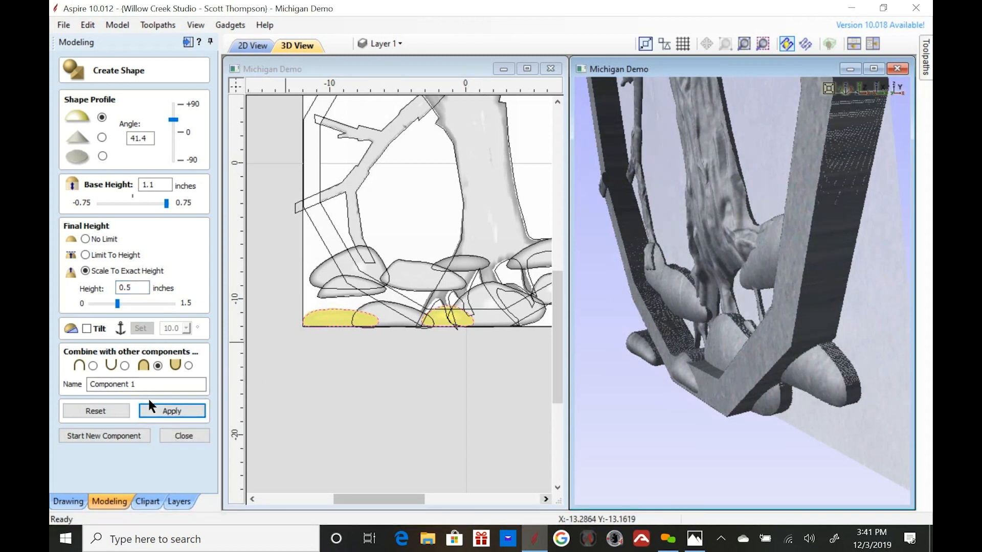
left_click_drag(142, 380, 77, 379)
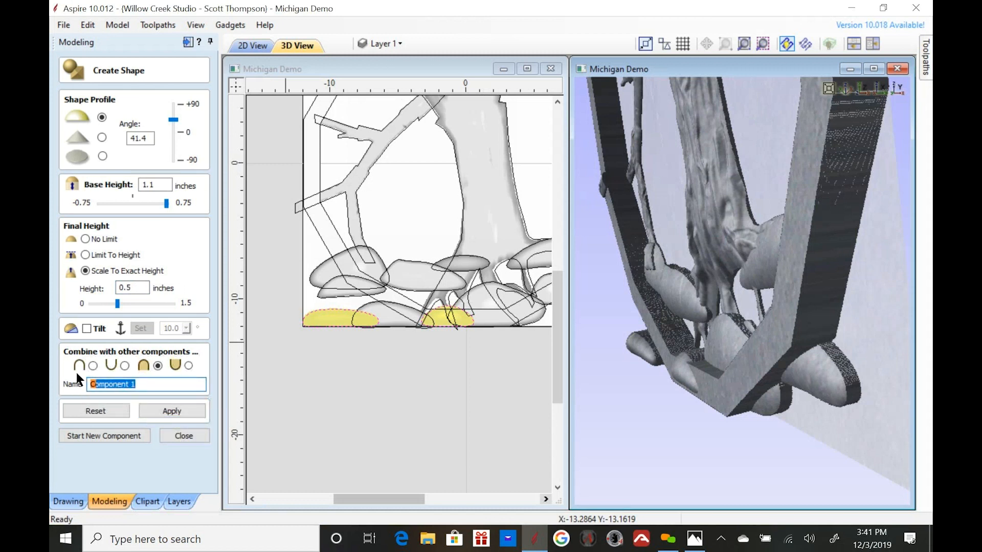
type("front rocks")
left_click(157, 414)
left_click(174, 432)
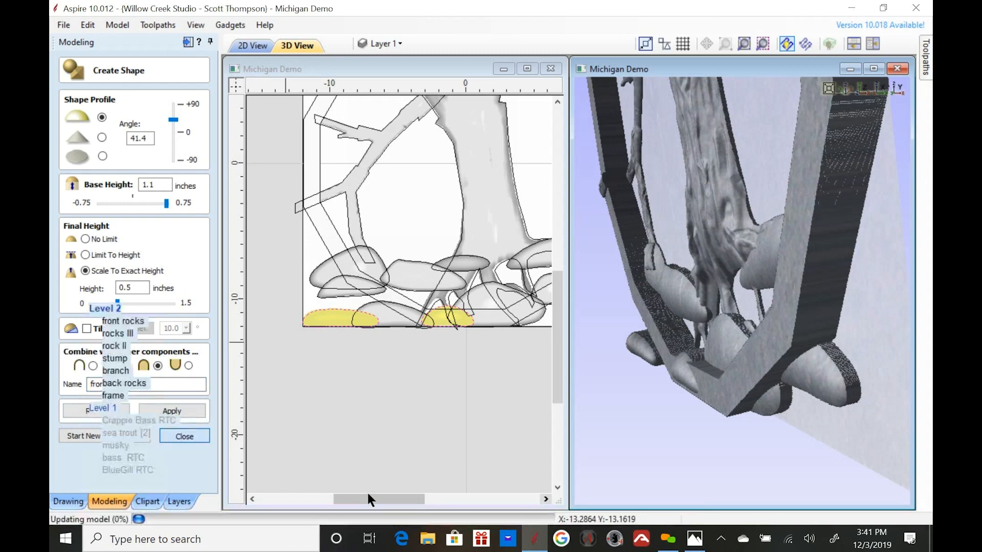
- Examine from several angles how the front rocks sit against the frame, the stump and the other rocks
left_click_drag(601, 411, 728, 387)
left_click_drag(707, 320, 588, 292)
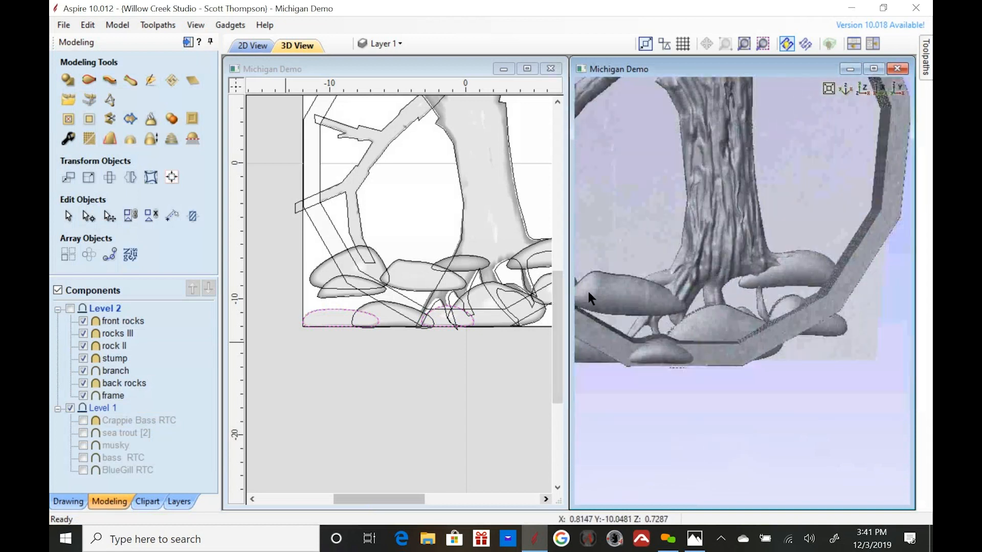
left_click_drag(646, 278, 698, 345)
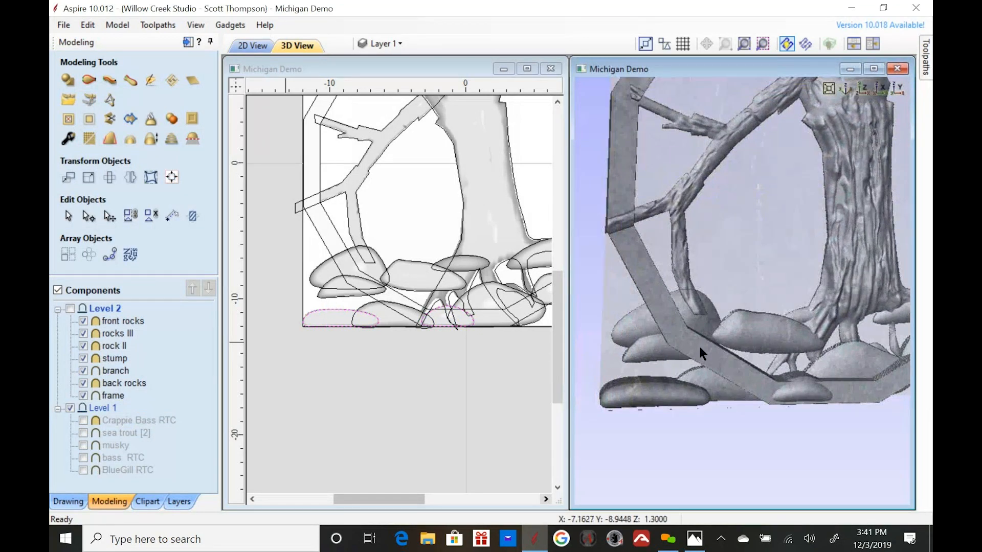
left_click_drag(816, 314, 750, 278)
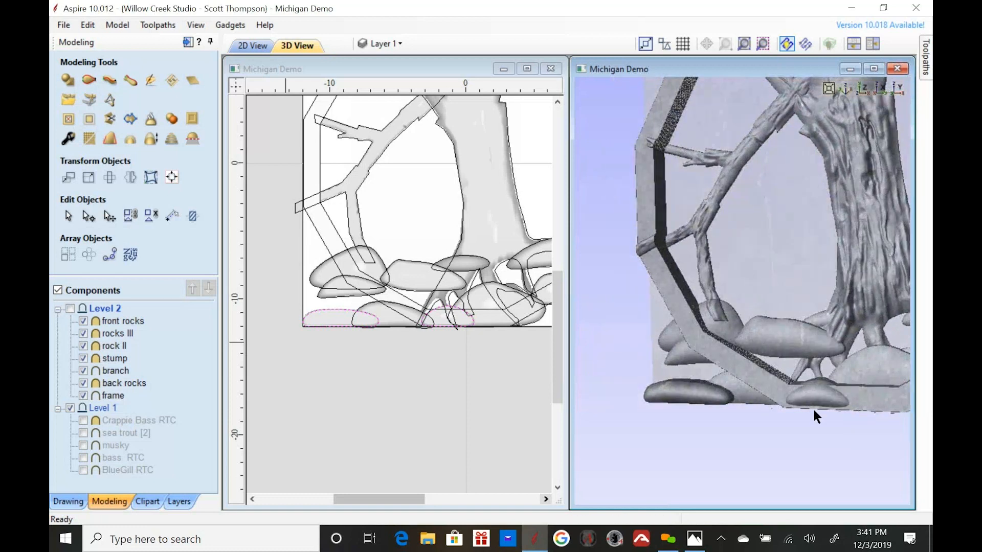
left_click_drag(817, 412, 721, 398)
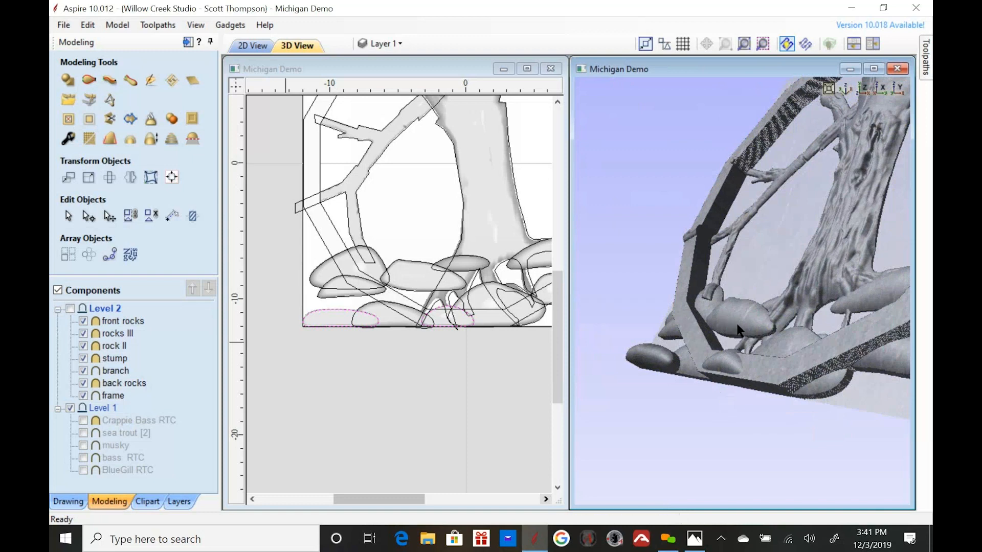
left_click_drag(772, 313, 765, 235)
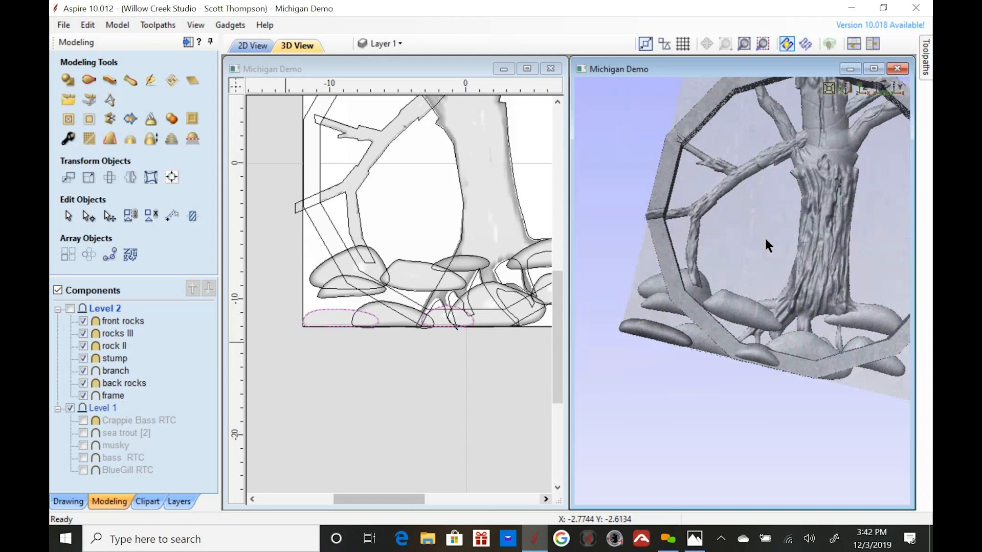
left_click_drag(766, 230, 783, 219)
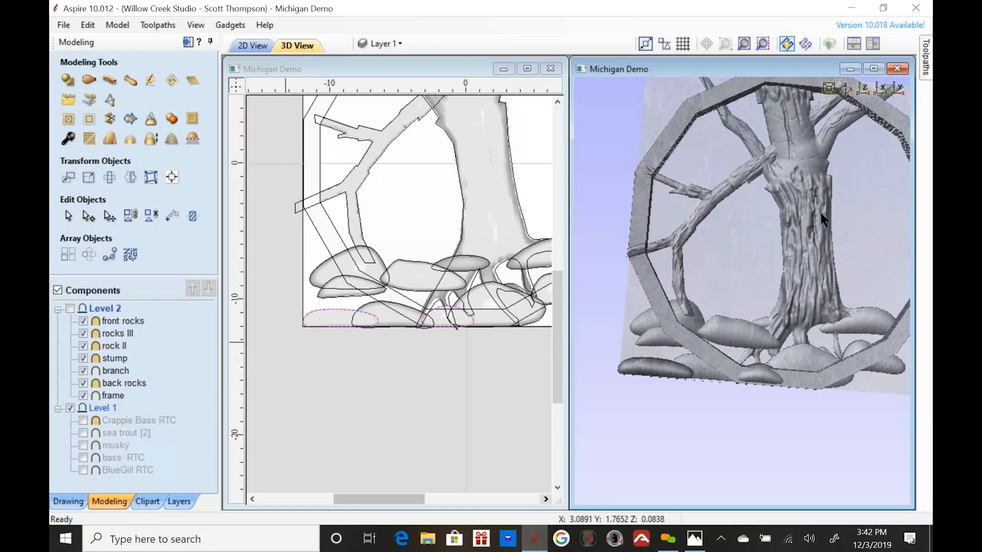
left_click_drag(820, 211, 795, 235)
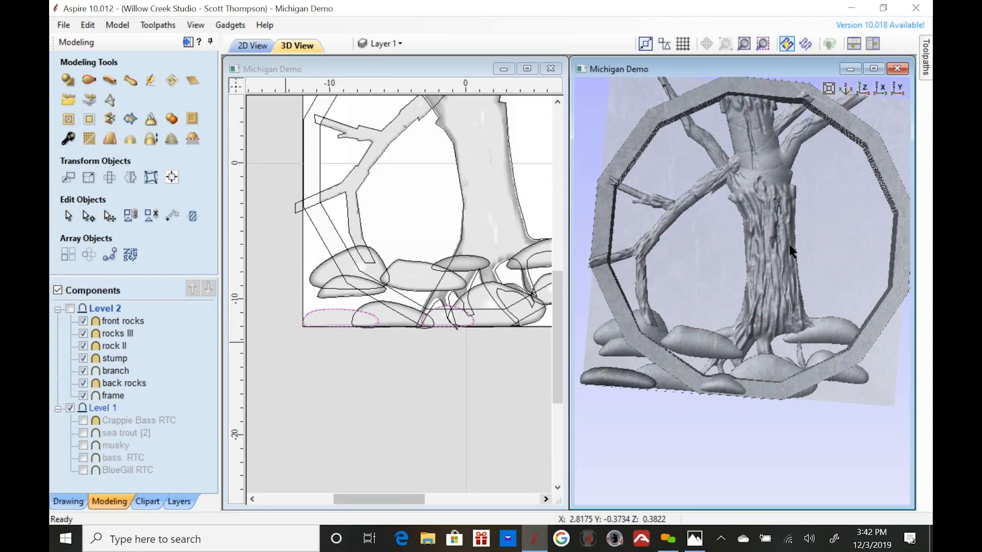
- Place the Crappie Bass RTC component directly below front rocks in Level 2, show it, and shift the fish slightly lower across the stump
left_click_drag(153, 422, 152, 328)
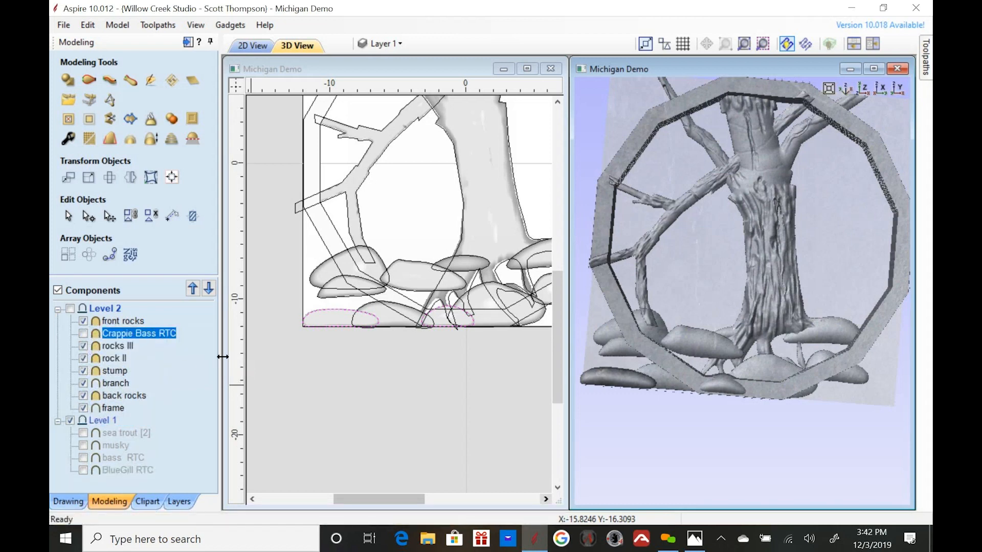
left_click(83, 334)
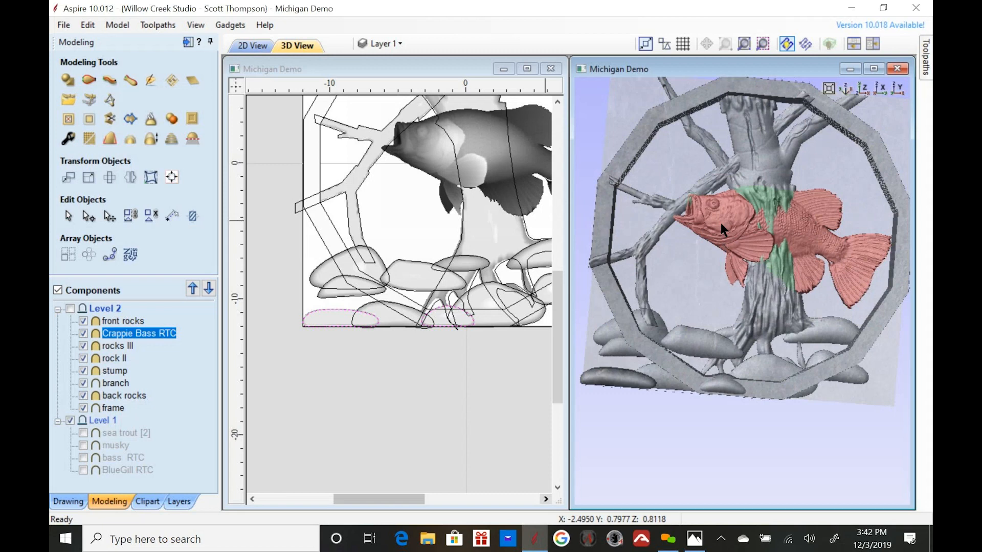
left_click(482, 137)
left_click_drag(482, 137, 491, 162)
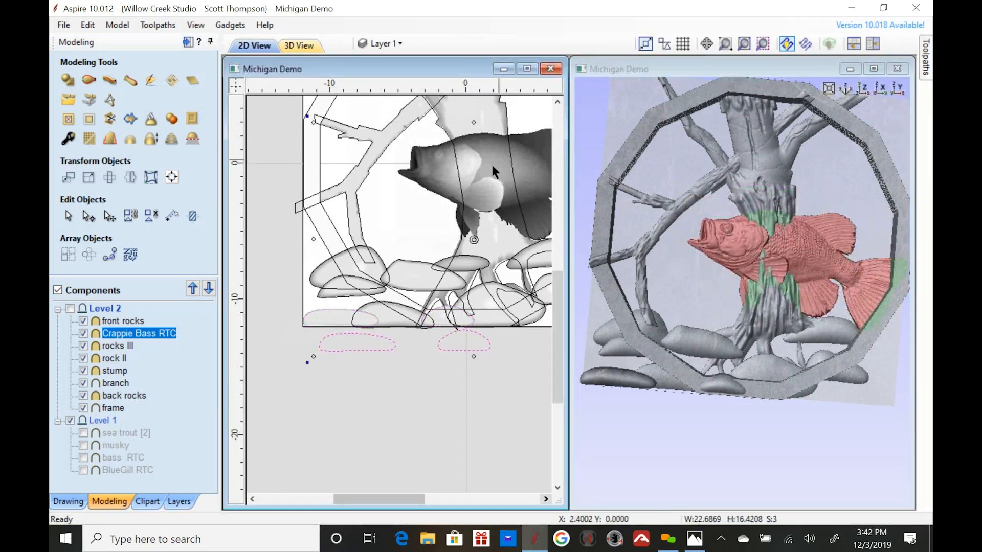
mouse_move(738, 275)
left_mouse_down()
mouse_move(710, 271)
mouse_move(732, 272)
left_mouse_up()
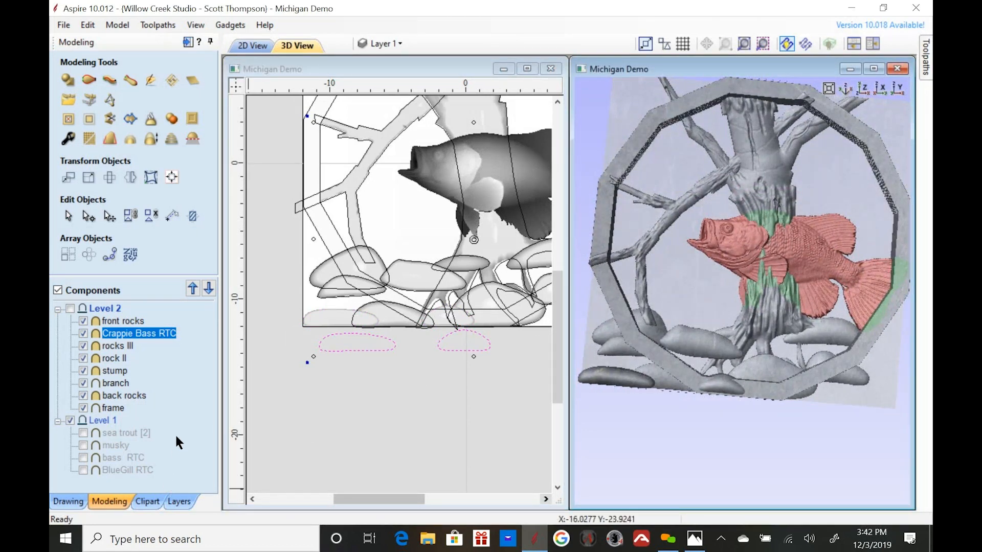
- Place the sea trout component between branch and back rocks in Level 2, show it, and move the fish up onto the framed scene
left_click(122, 433)
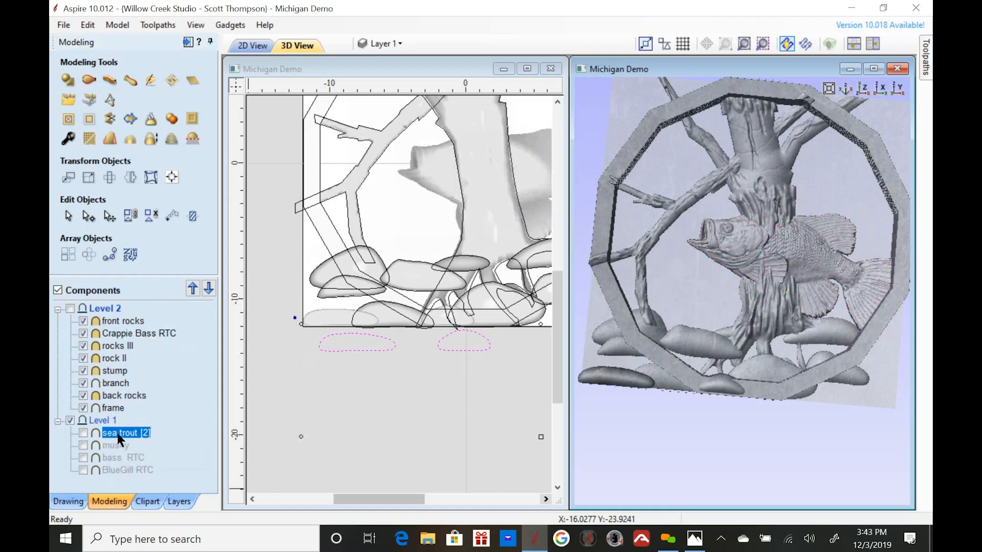
left_click_drag(121, 431, 145, 392)
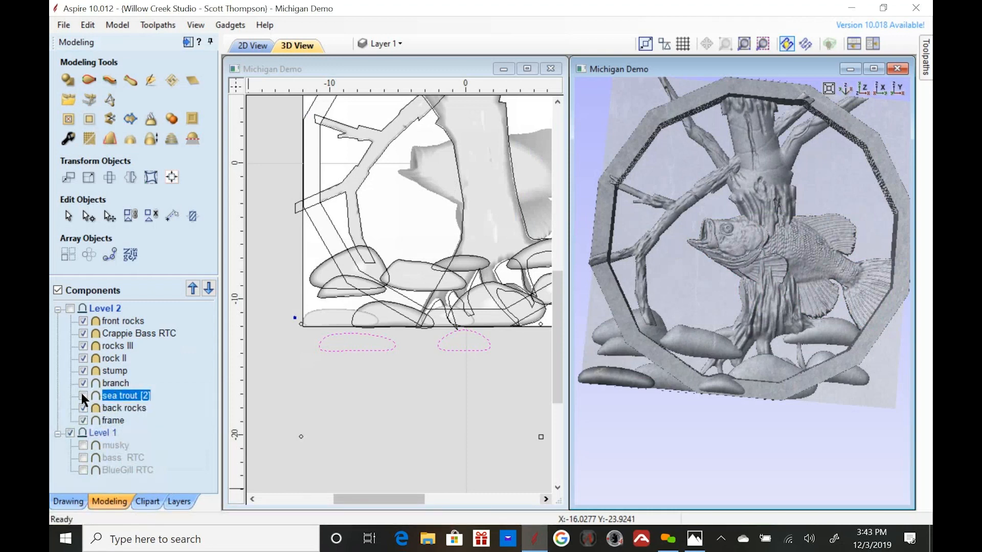
left_click_drag(436, 451, 419, 192)
- Scale the sea trout down to about 9.02 inches wide and position it below the crappie's head with its tail behind the stump
scroll(403, 211, "down", 4)
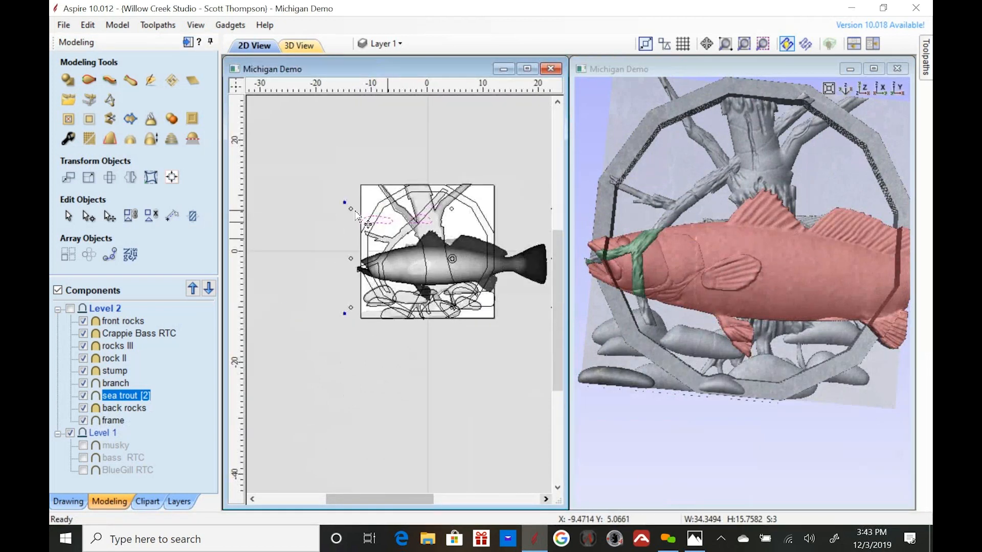
left_click_drag(350, 221, 452, 279)
left_click_drag(517, 293, 409, 281)
scroll(409, 280, "up", 4)
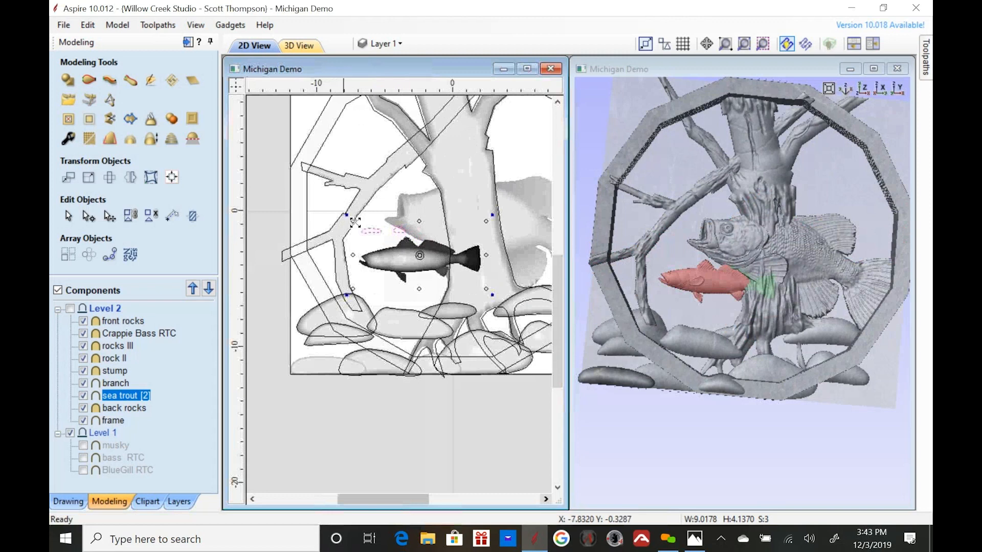
- Delete the stray, shrunken front-rock outlines above the sea trout
left_click(362, 243)
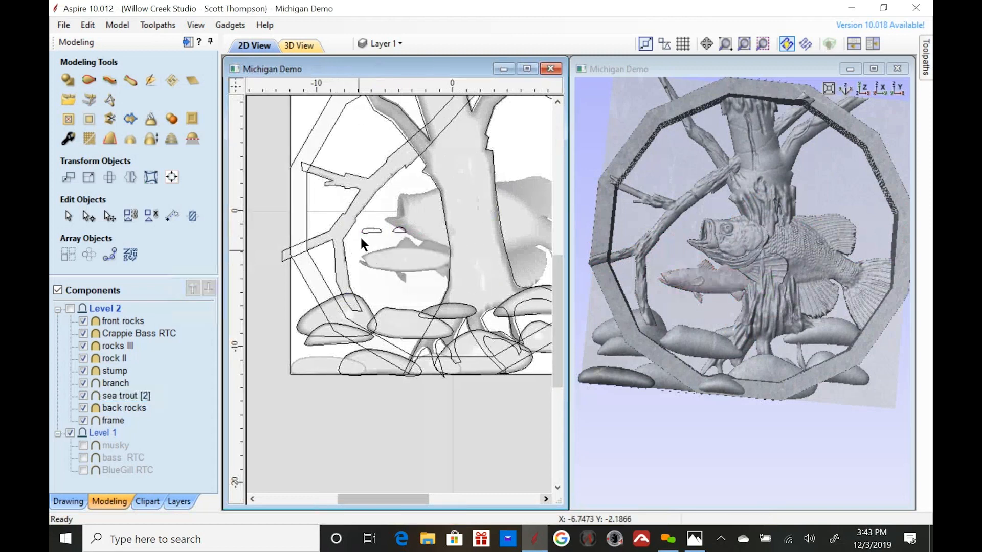
left_click(364, 229)
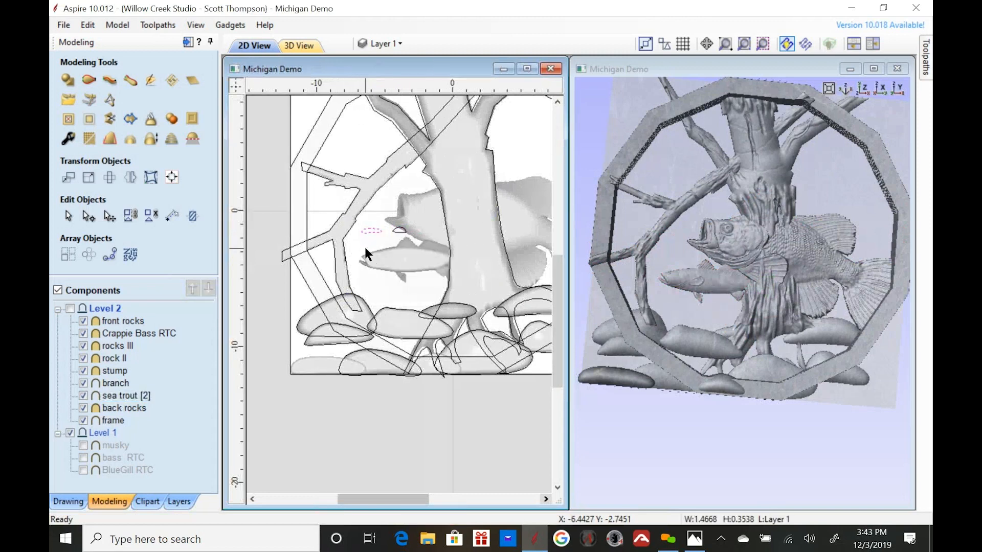
key("Delete")
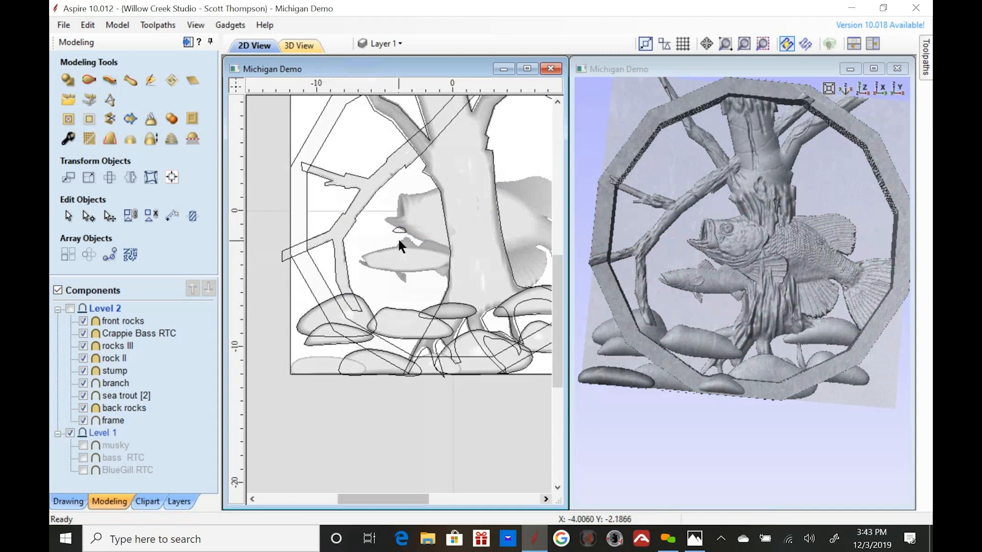
- Scale the sea trout to about 5.59 inches wide and move it into the opening above the left branch
left_click(392, 259)
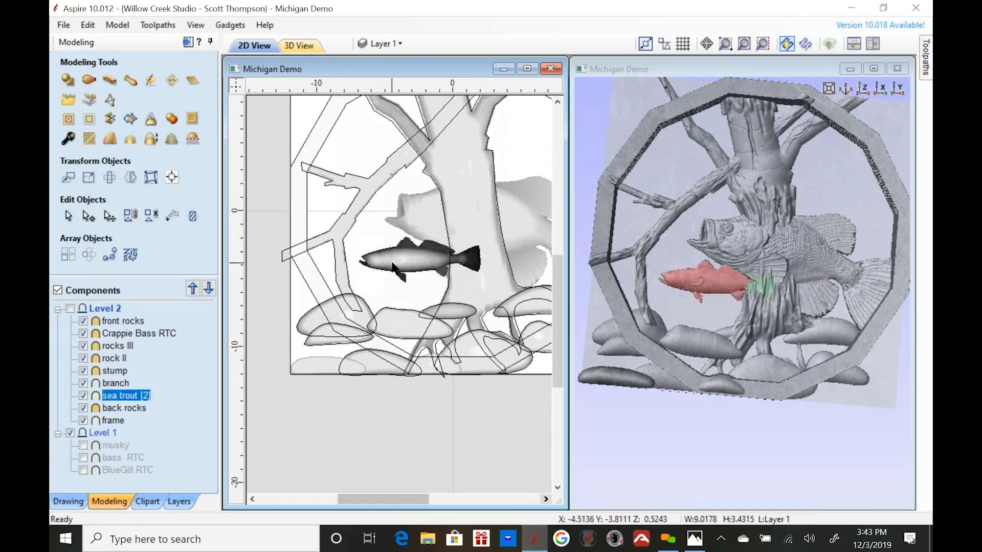
left_click_drag(352, 231, 370, 156)
scroll(371, 157, "up", 4)
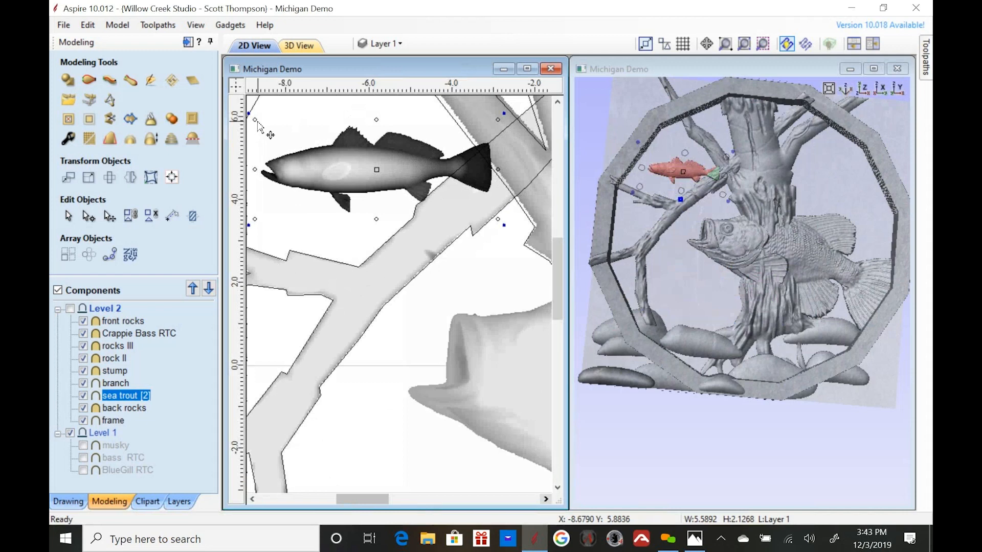
- Scale the sea trout to about 3.67 inches wide and shift it farther up within the opening above the left branch
left_click_drag(255, 121, 297, 156)
left_click(413, 195)
left_click_drag(401, 169, 330, 118, "ctrl")
key("ctrl+z")
scroll(347, 182, "down", 4)
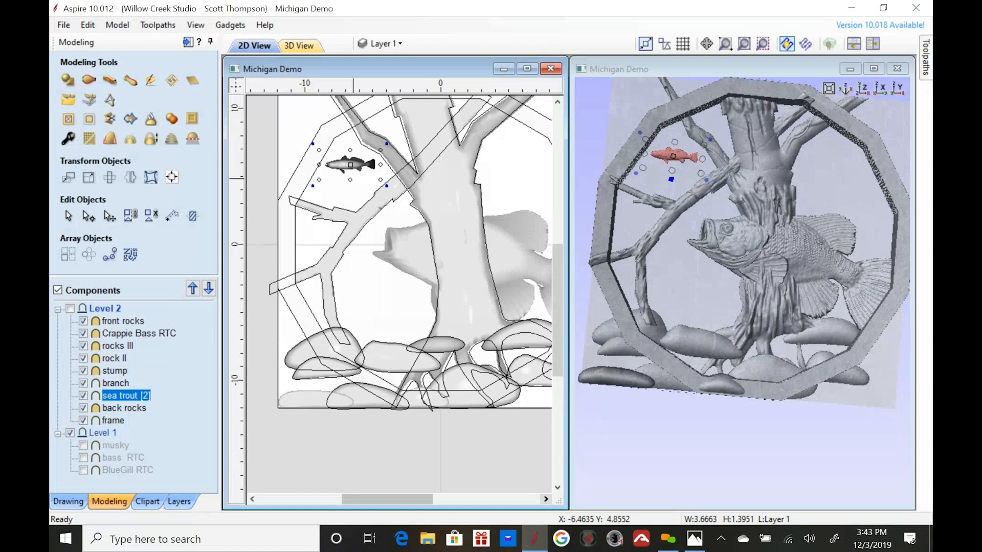
left_click(696, 283)
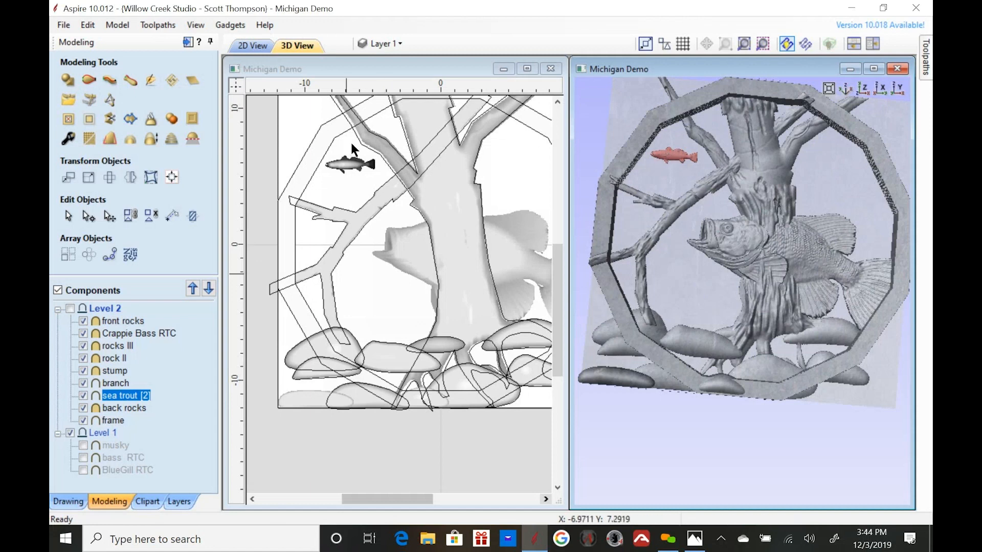
- Duplicate the sea trout left of the trunk and place the copy over the small broken branch below it
left_click(348, 164)
right_click(348, 170)
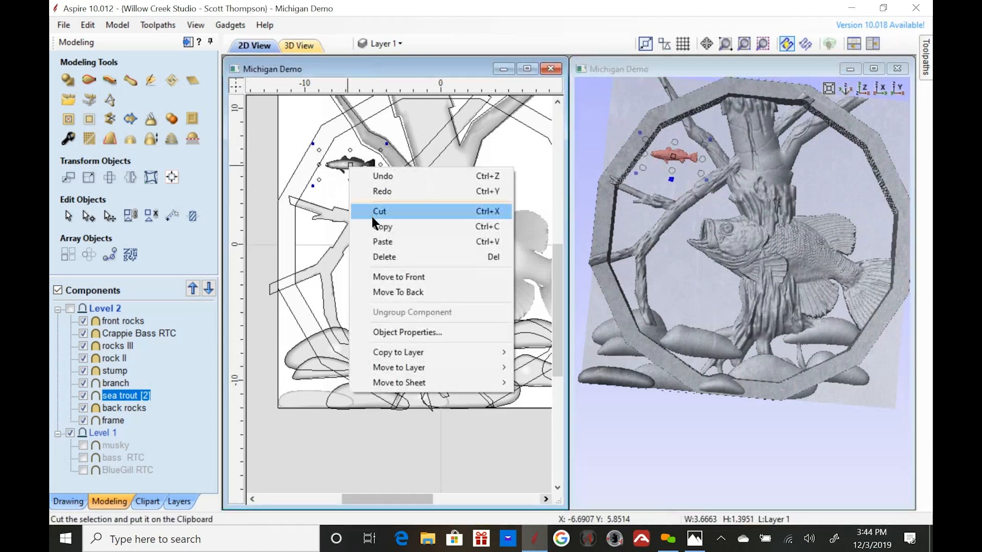
left_click(381, 227)
right_click(354, 181)
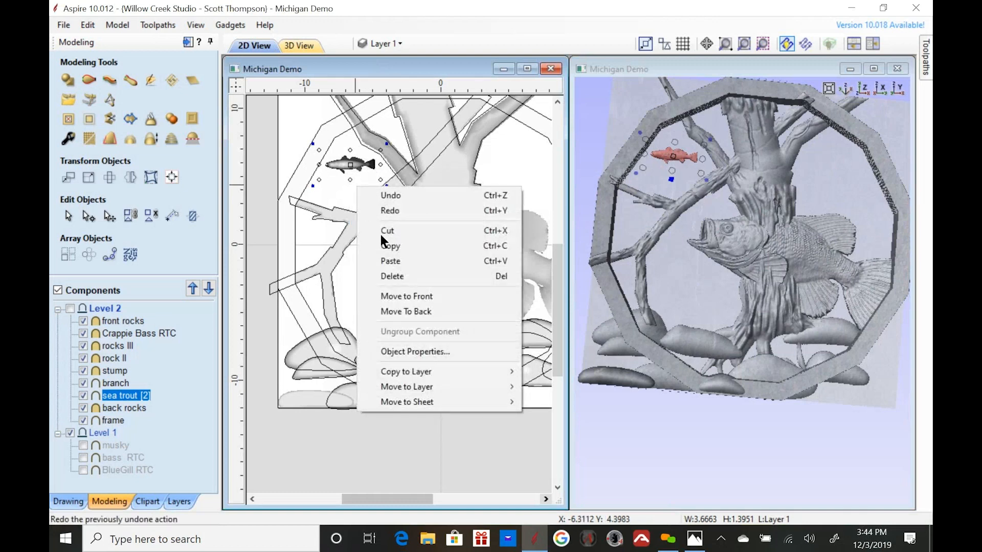
left_click(394, 253)
left_click_drag(349, 173, 323, 221)
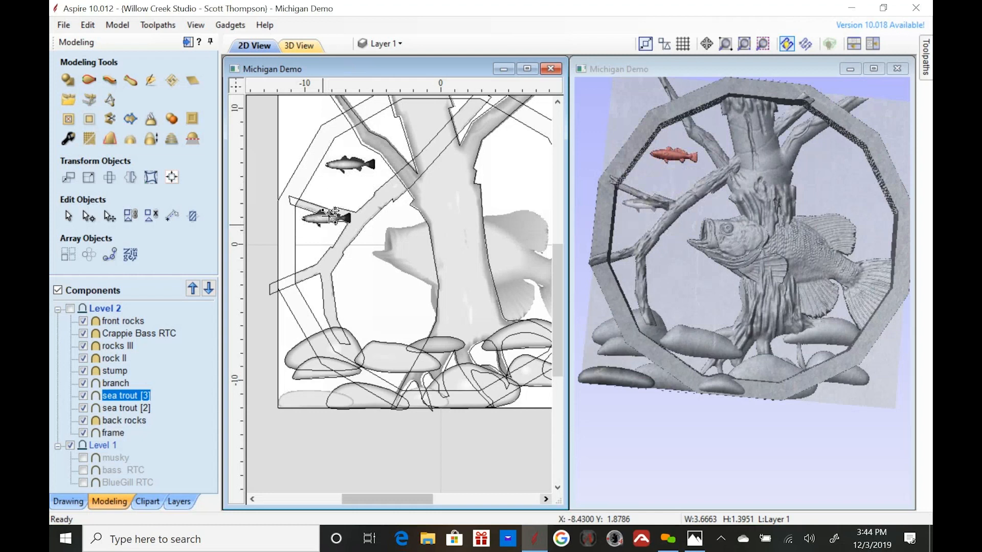
- Copy the trout by the broken branch and place the duplicate in the open area right of the upper trunk
right_click(344, 174)
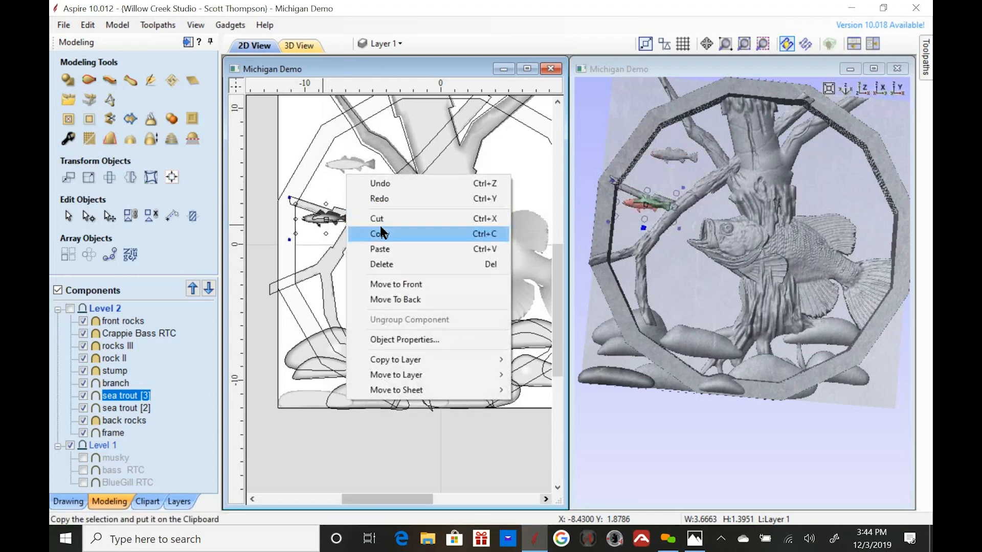
left_click(380, 228)
right_click(370, 174)
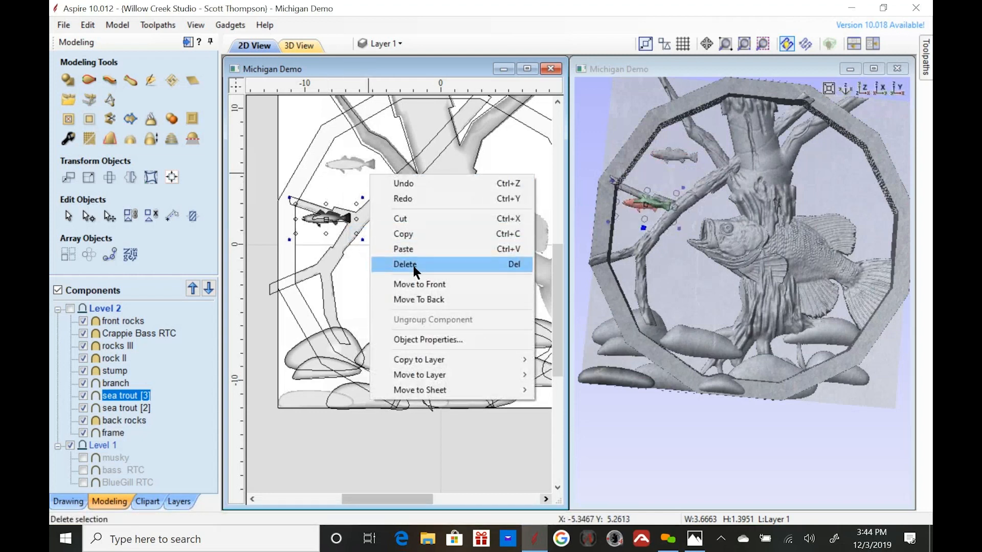
left_click(410, 249)
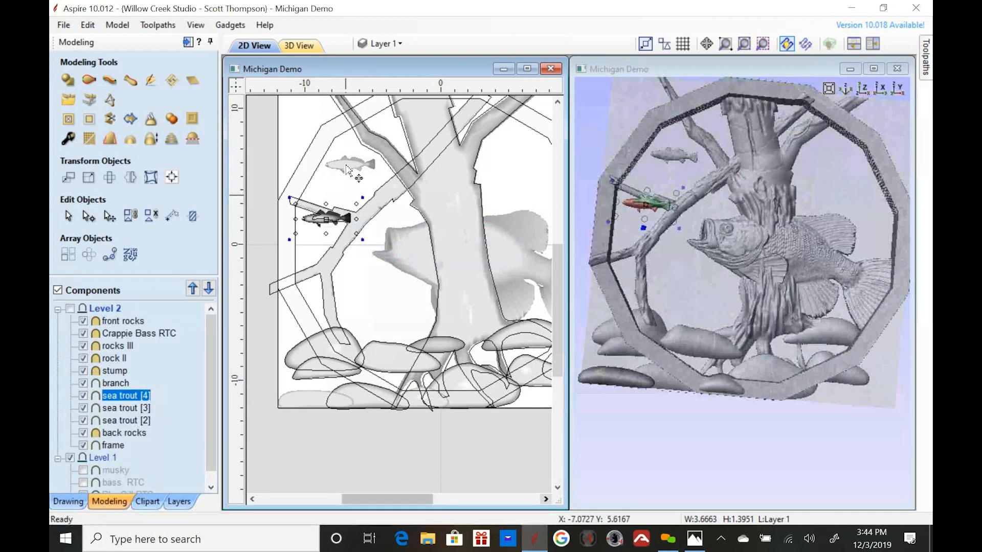
left_click_drag(346, 217, 535, 144)
- Paste another sea trout and place it below the crappie's head, just above the rocks left of the trunk
right_click(369, 173)
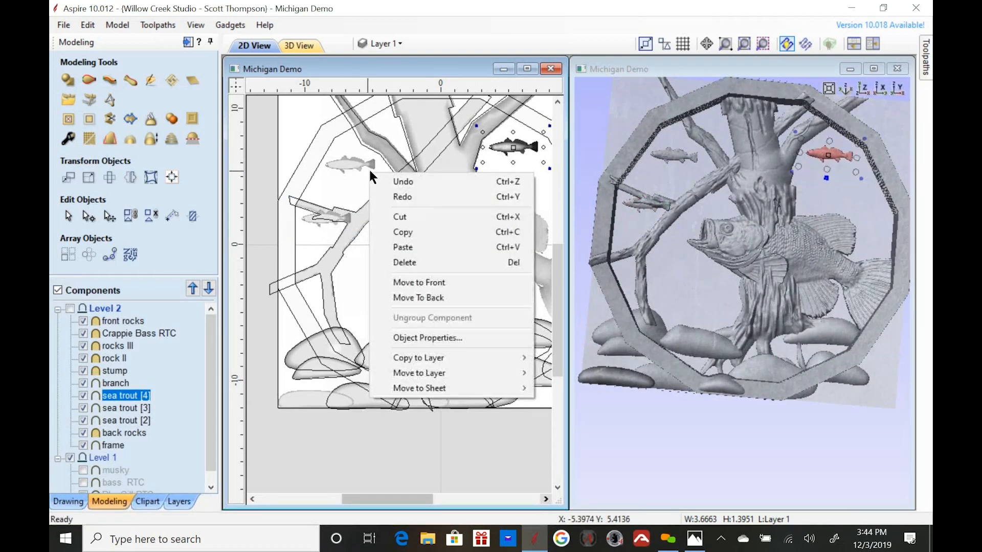
left_click(399, 245)
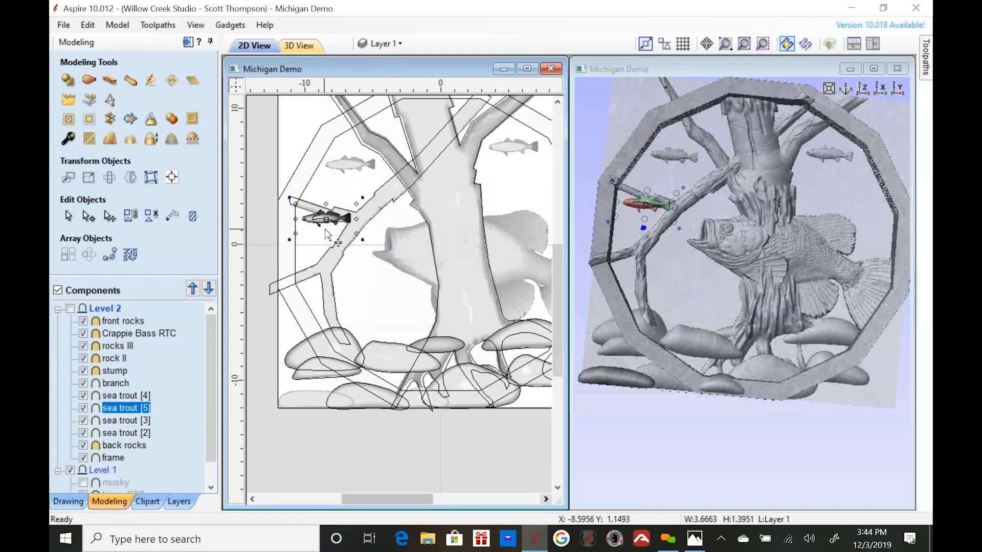
left_click_drag(326, 218, 382, 312)
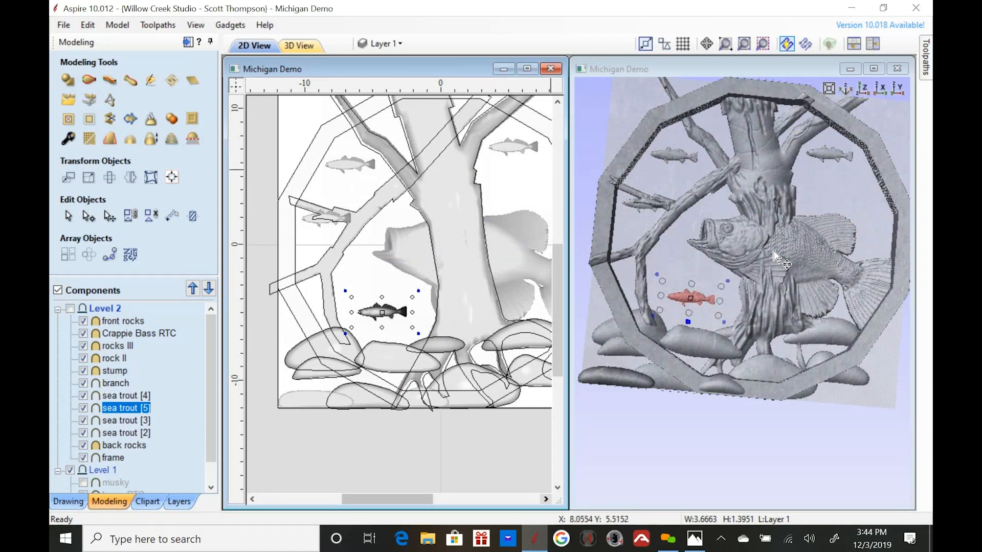
left_click(848, 226)
left_click_drag(847, 224, 756, 227)
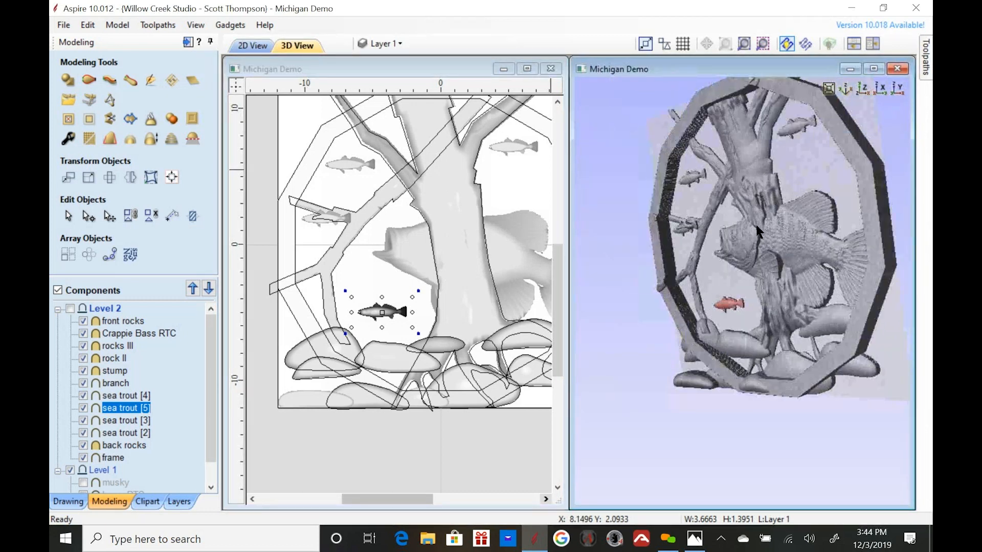
- Review the stump's component properties and its height relative to the crappie in the 3D model
double_click(113, 368)
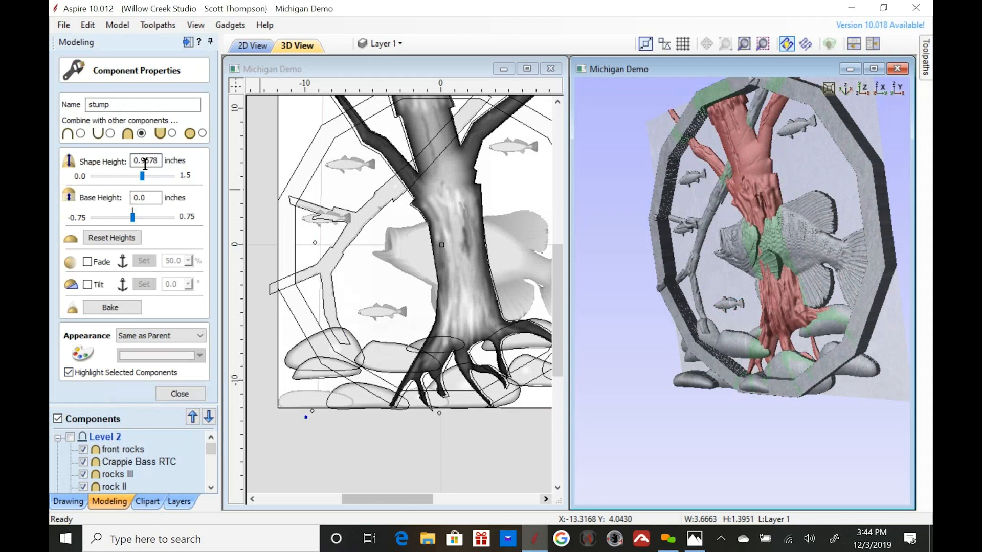
left_click_drag(823, 185, 717, 244)
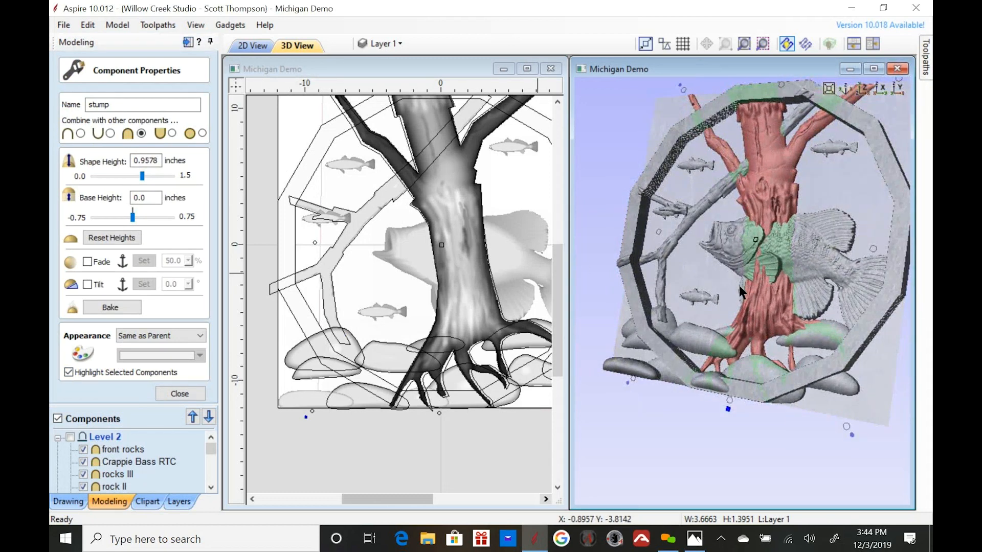
left_click_drag(738, 285, 689, 299)
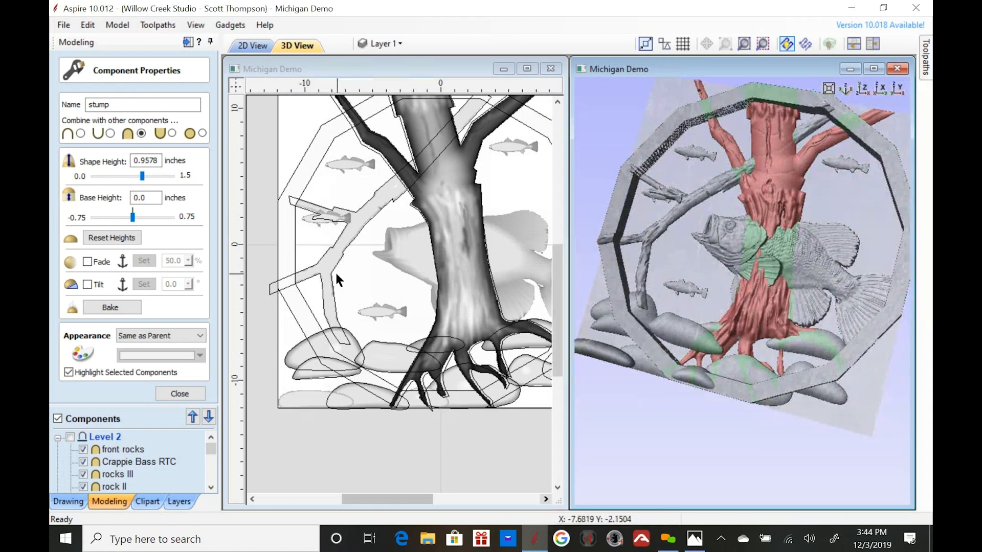
left_click(197, 391)
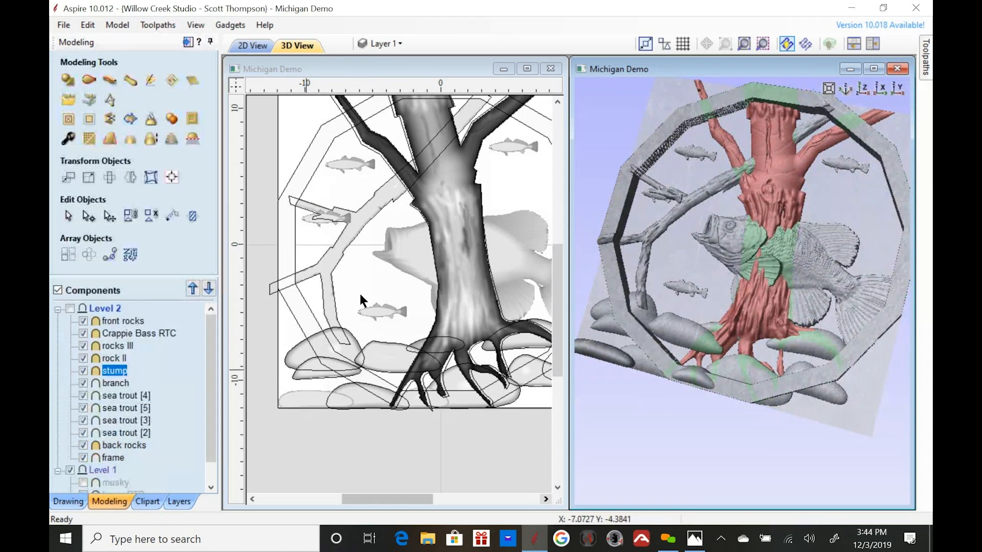
- Reduce the Crappie Bass RTC component's shape height to 0.66 inches
left_click(422, 253)
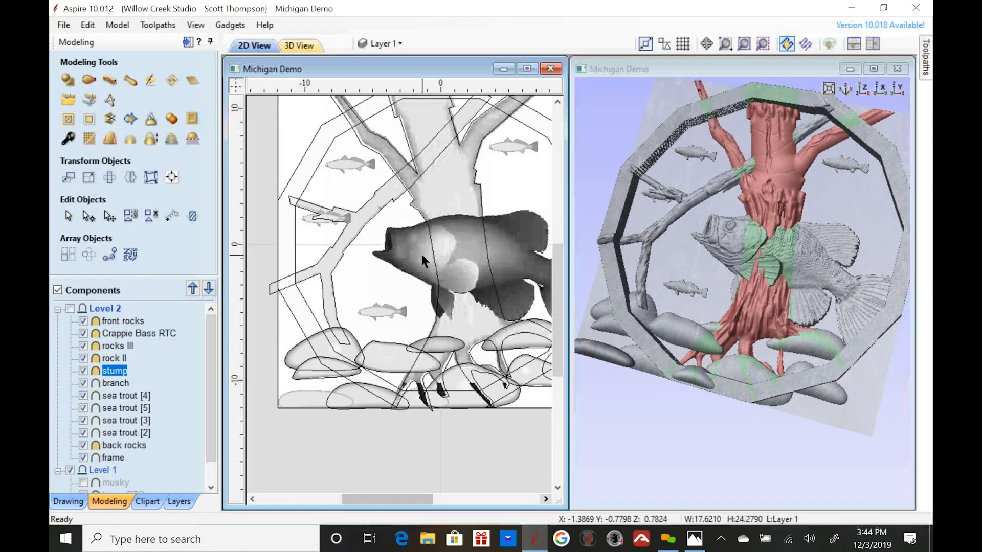
double_click(131, 333)
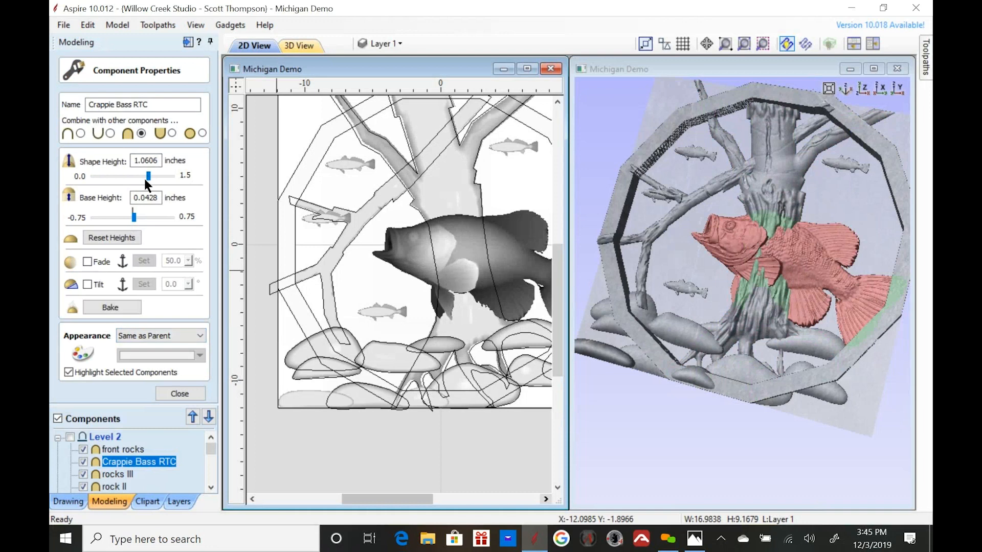
left_click_drag(701, 297, 719, 290)
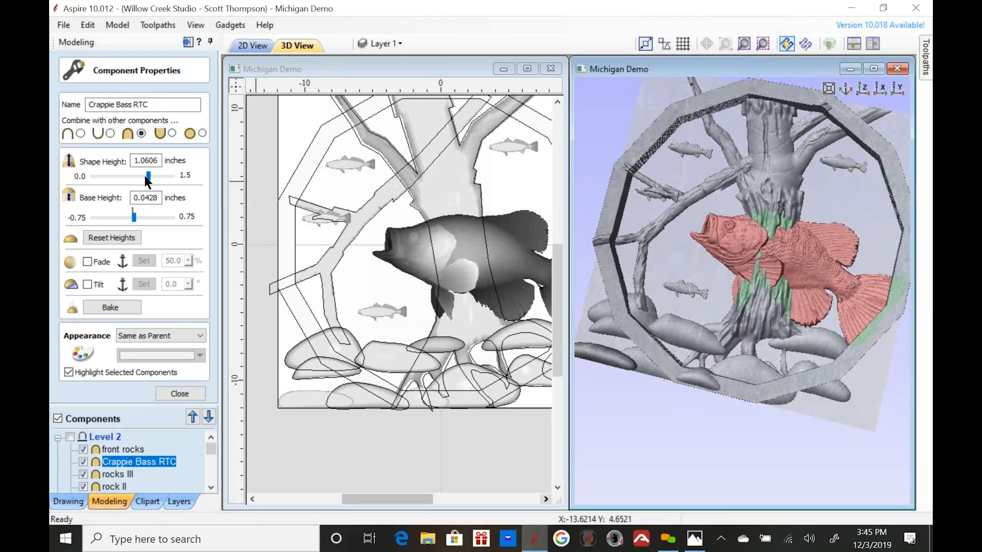
left_click_drag(146, 177, 131, 176)
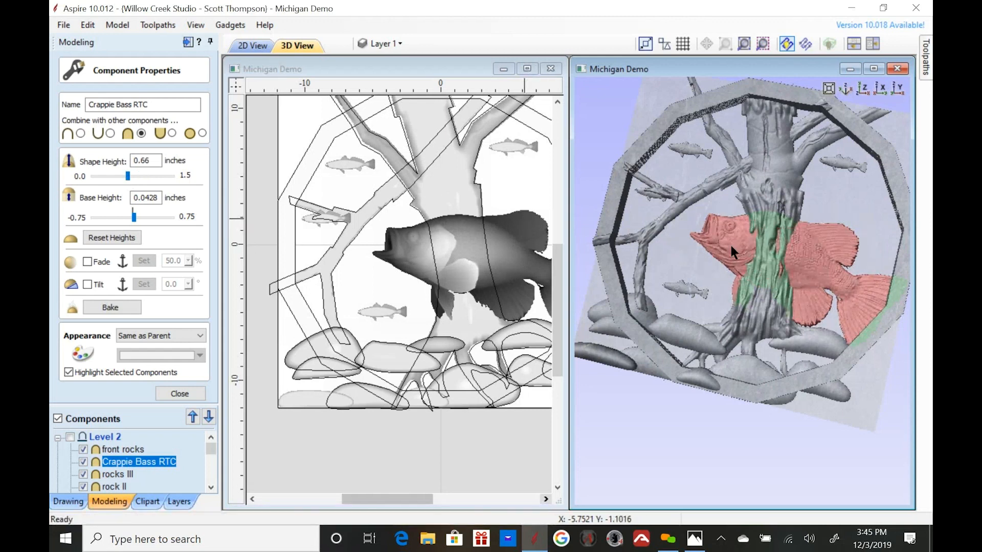
left_click_drag(796, 250, 790, 249)
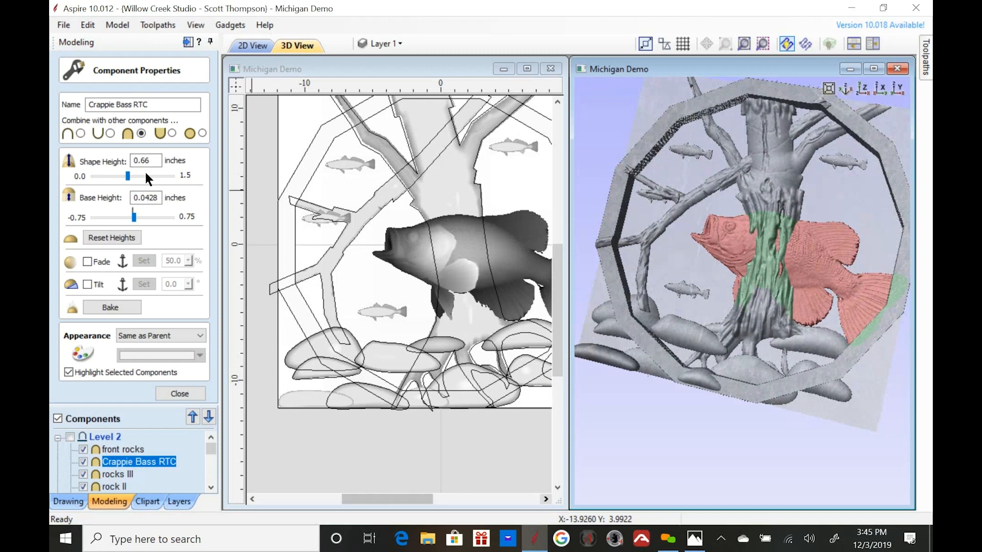
- Raise the crappie's base height to 0.75 inches and inspect how it sits over the stump and frame
left_click_drag(134, 216, 179, 218)
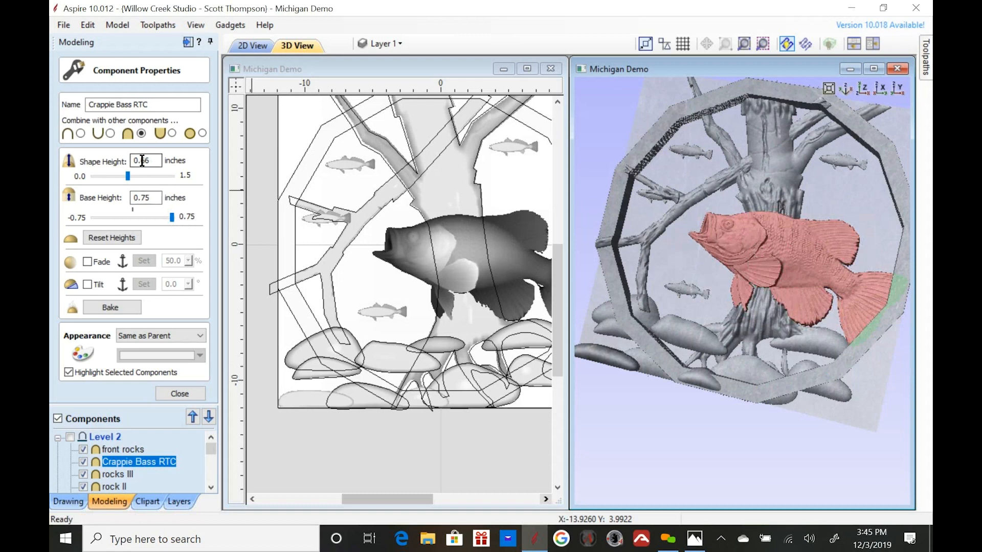
left_click_drag(863, 254, 754, 273)
scroll(760, 223, "up", 5)
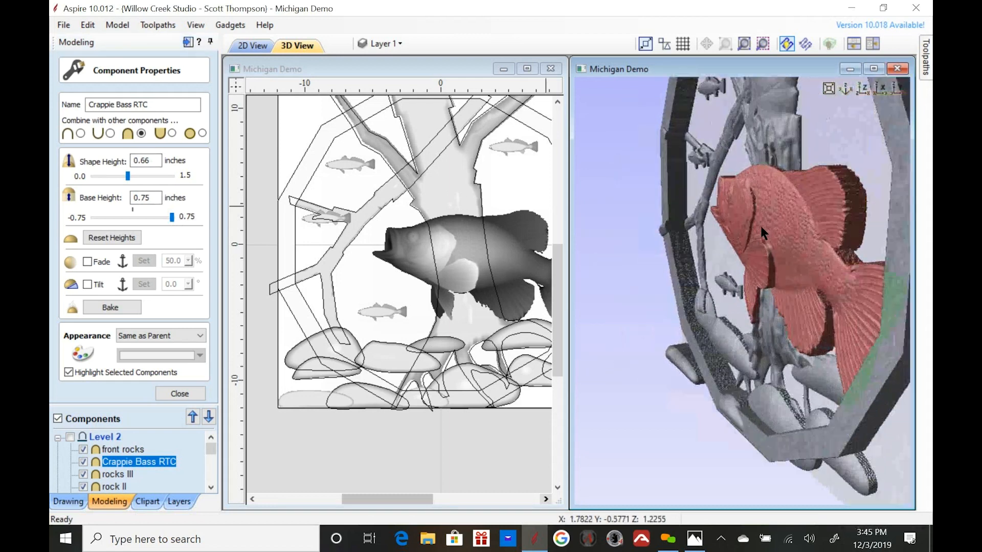
left_click_drag(768, 322, 791, 148)
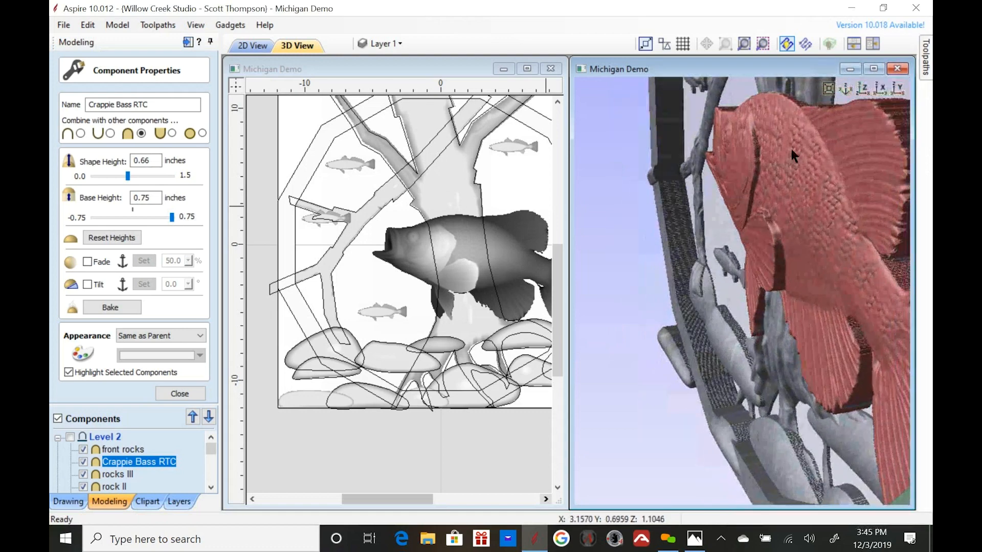
left_click_drag(859, 210, 773, 296)
scroll(670, 256, "down", 5)
left_click_drag(670, 256, 865, 247)
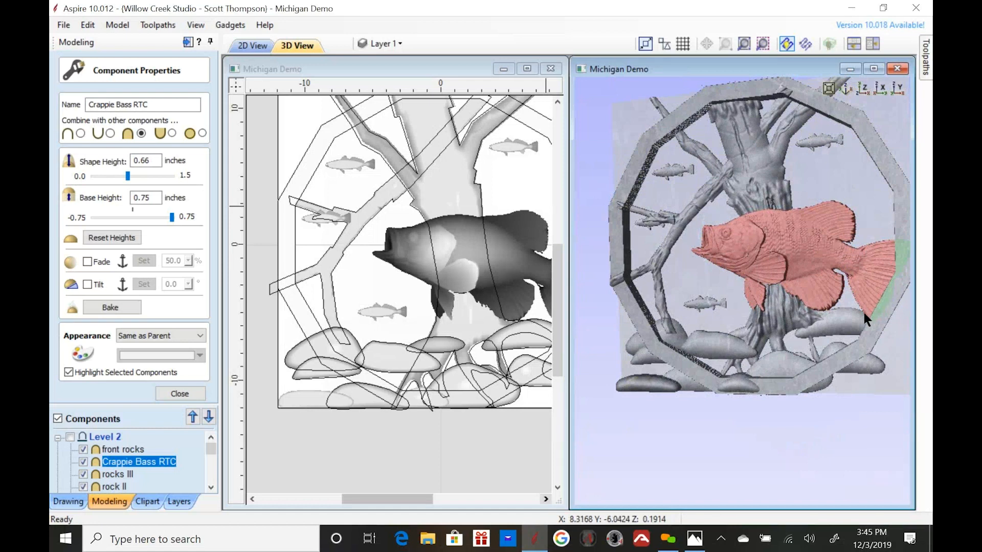
left_click_drag(864, 312, 826, 334)
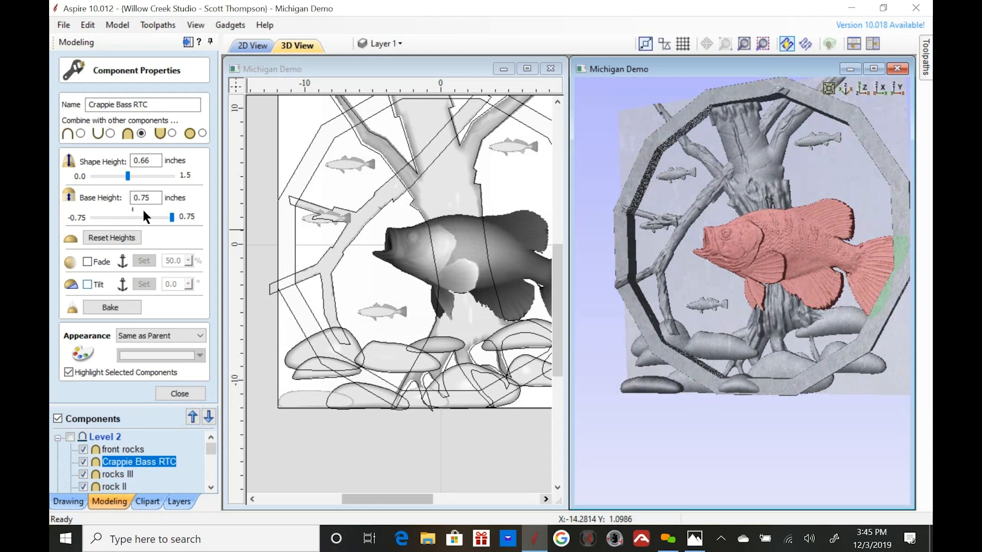
- Enable Tilt for the crappie and set the tilt direction from its mouth to its tail
left_click(86, 283)
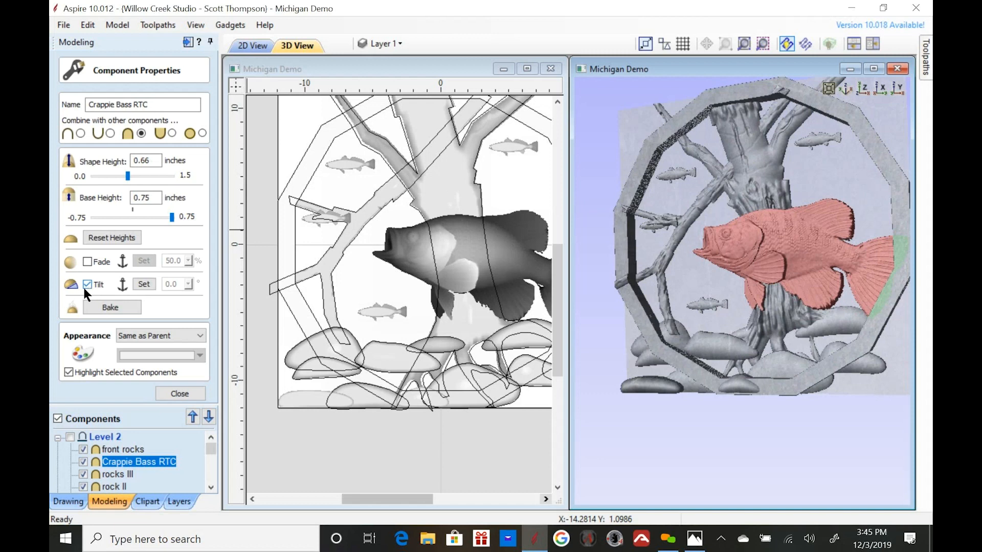
left_click(140, 284)
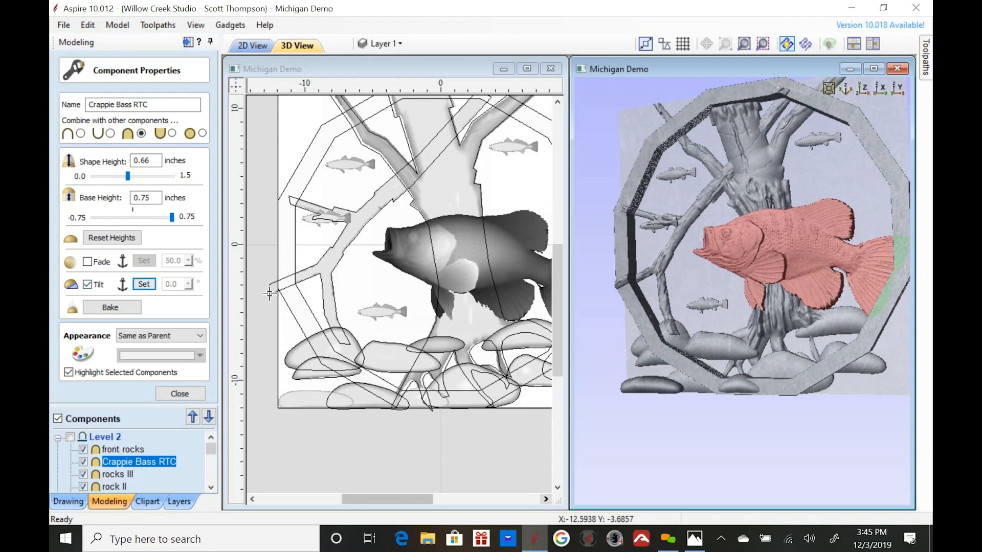
left_click(404, 291)
left_click(385, 290)
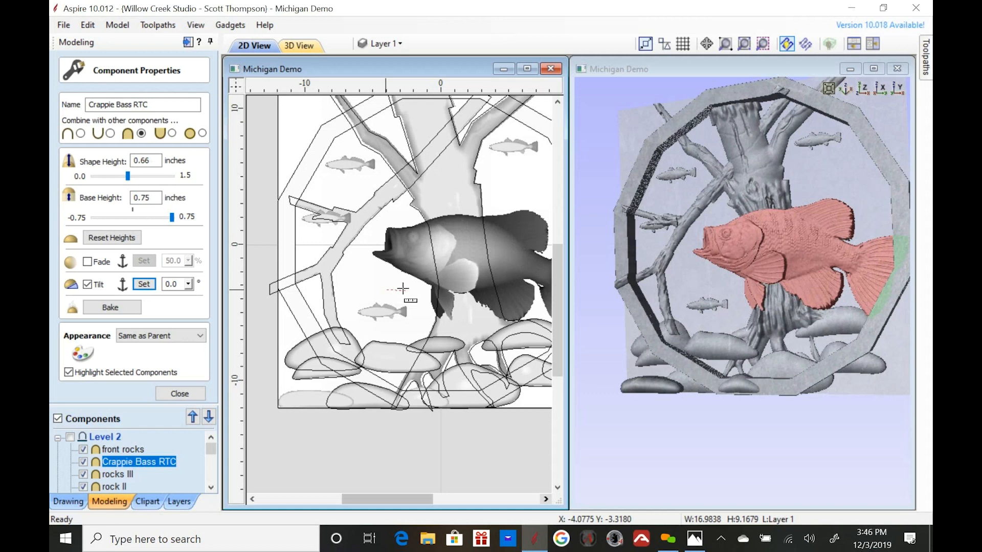
left_click(146, 285)
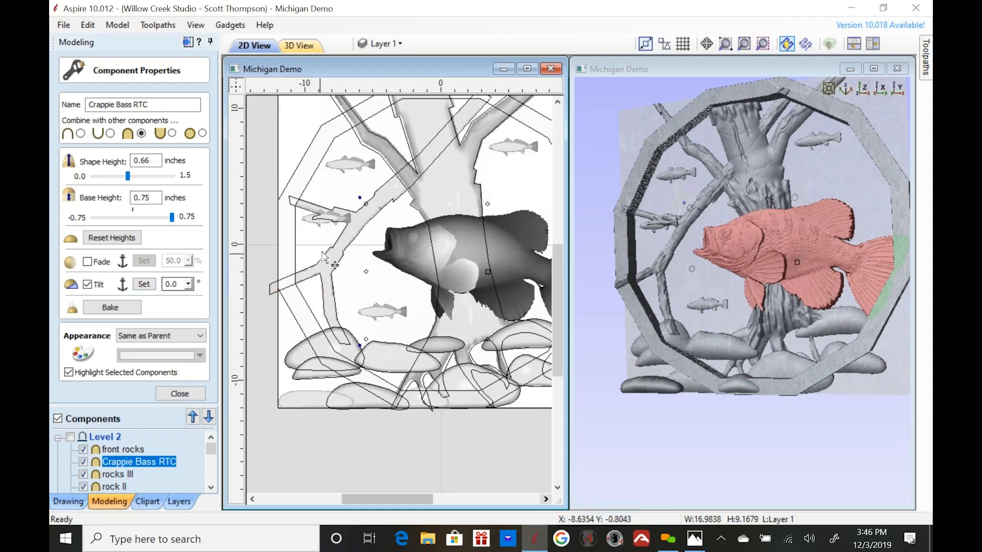
left_click(144, 285)
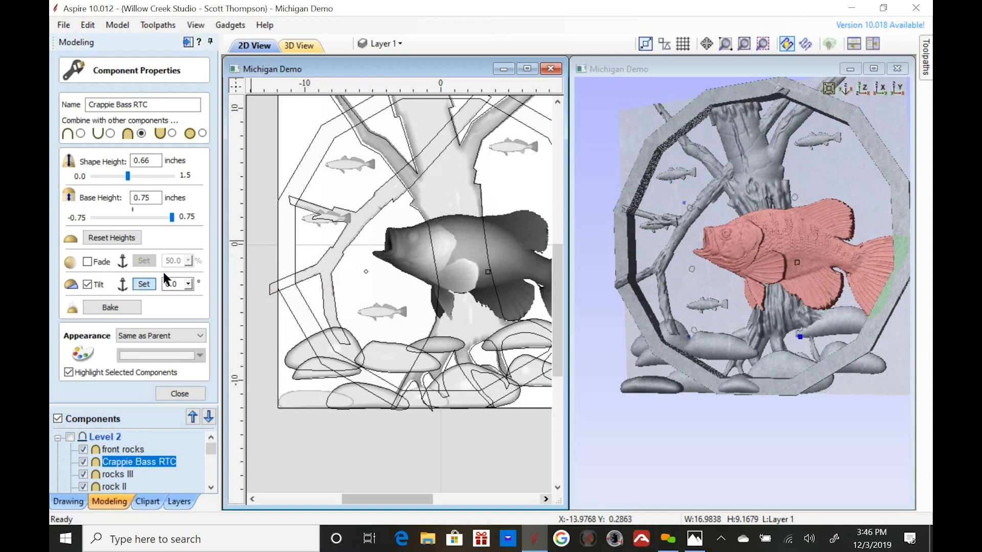
left_click(386, 245)
scroll(491, 271, "down", 2)
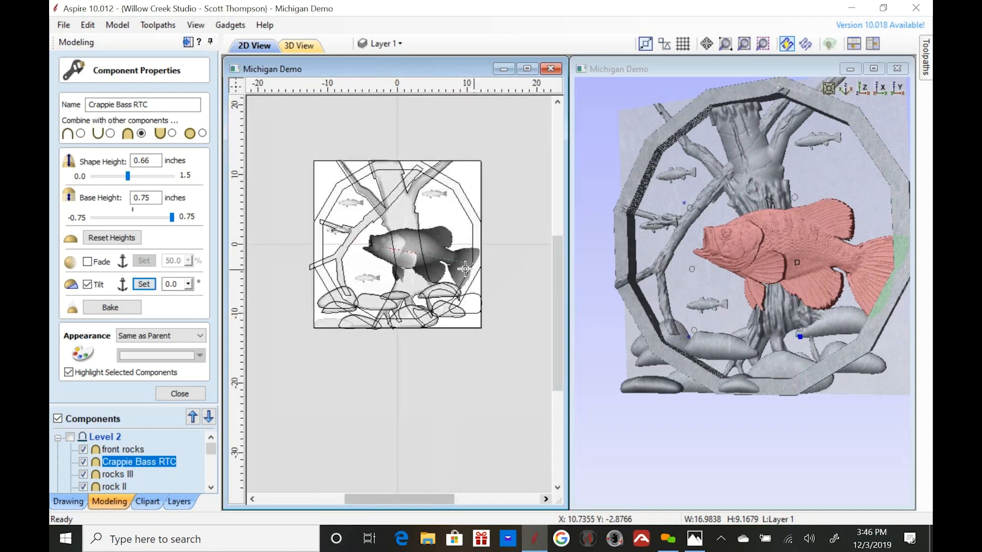
left_click(471, 275)
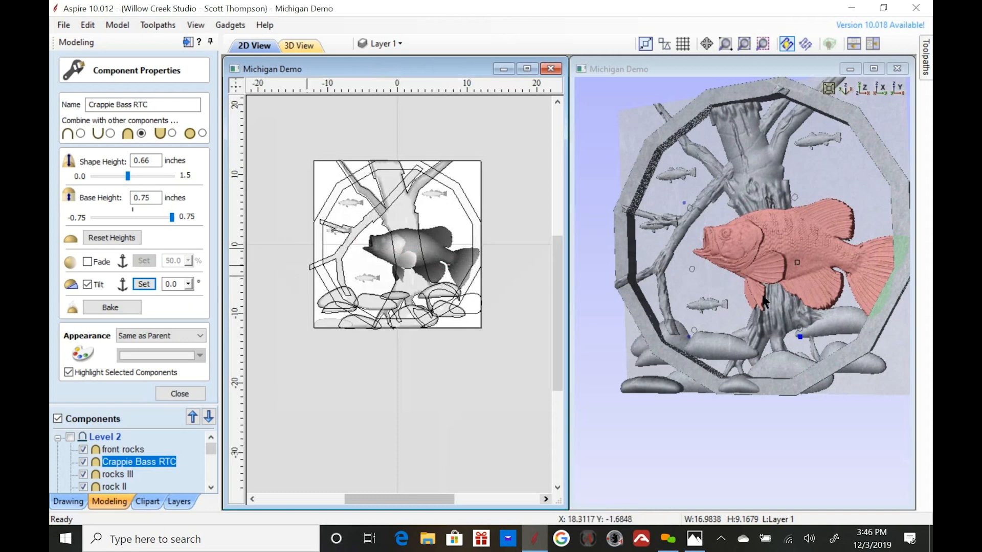
- Set the crappie's tilt angle to 4.2° and check the result in the 3D model
left_click_drag(760, 352, 692, 258)
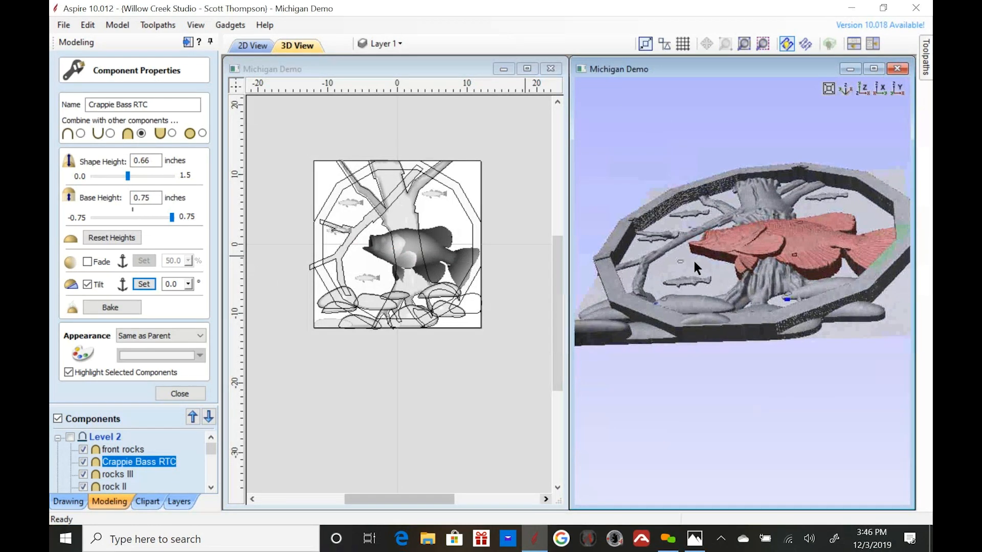
left_click(189, 284)
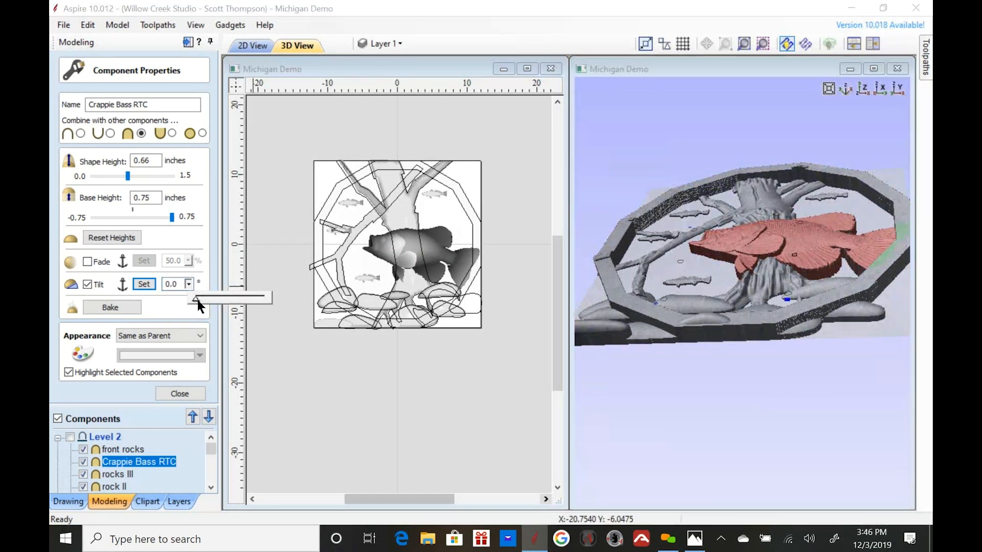
left_click_drag(200, 300, 210, 299)
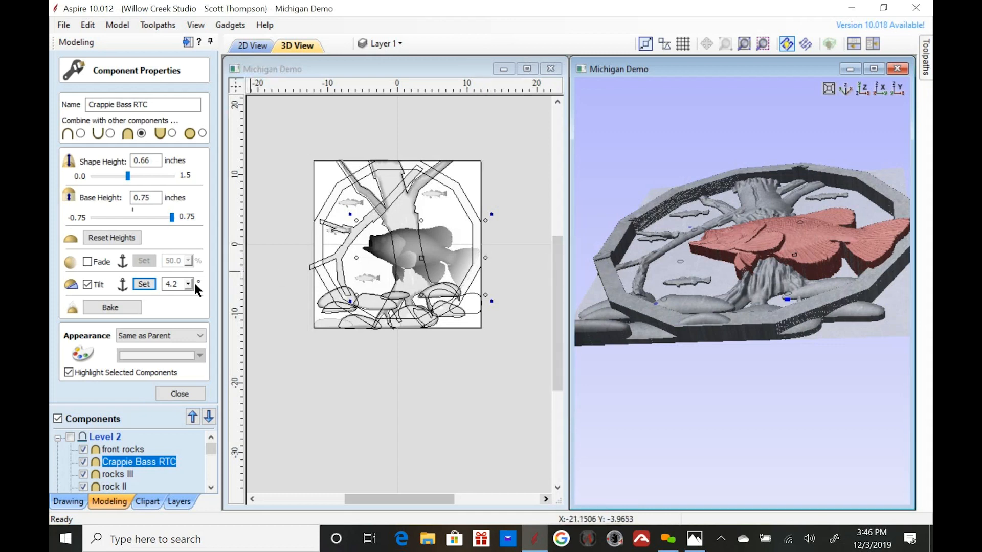
left_click_drag(785, 307, 726, 282)
left_click_drag(667, 244, 668, 276)
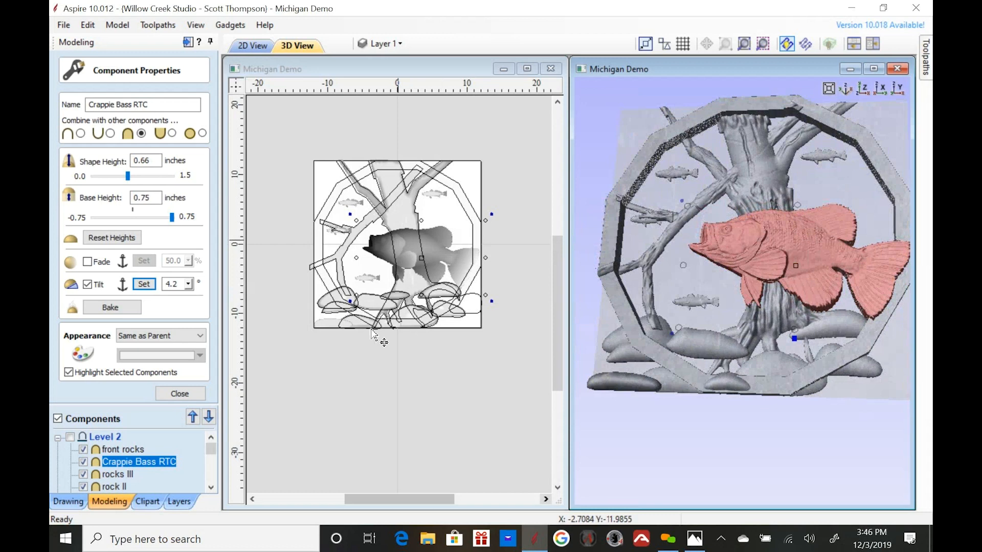
- Reset the crappie's tilt angle to 0° and redefine its tilt direction from the base of the tail to the tail's outer edge
left_click(188, 284)
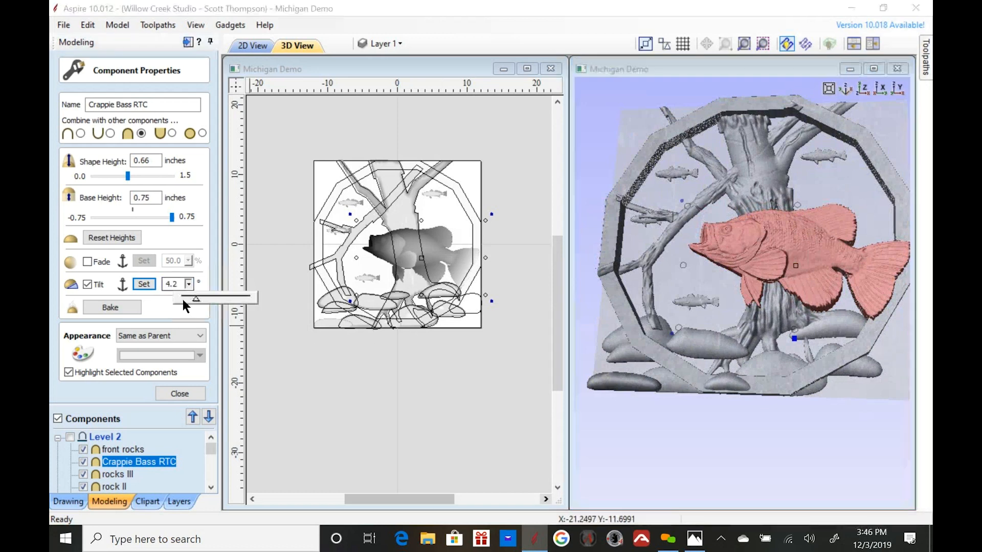
left_click(180, 297)
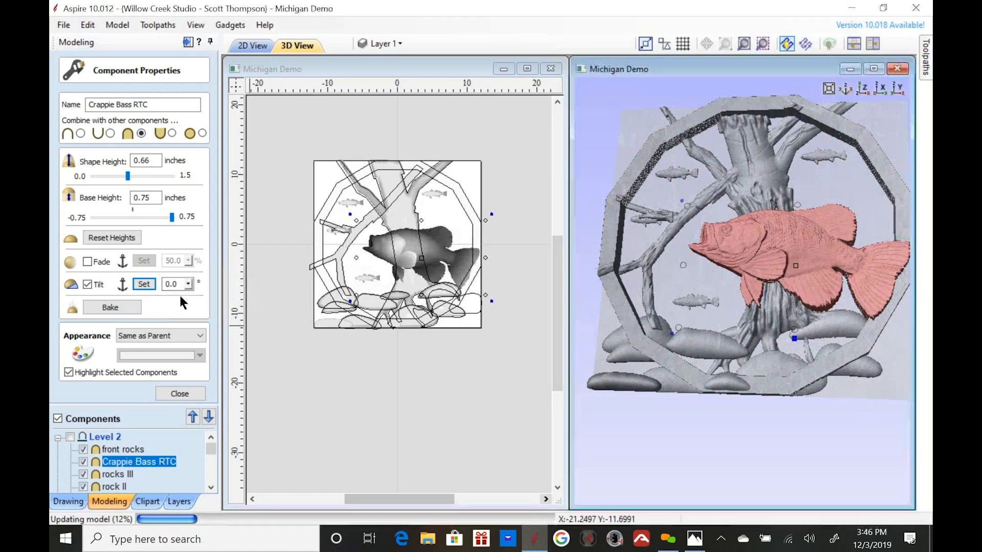
left_click(145, 283)
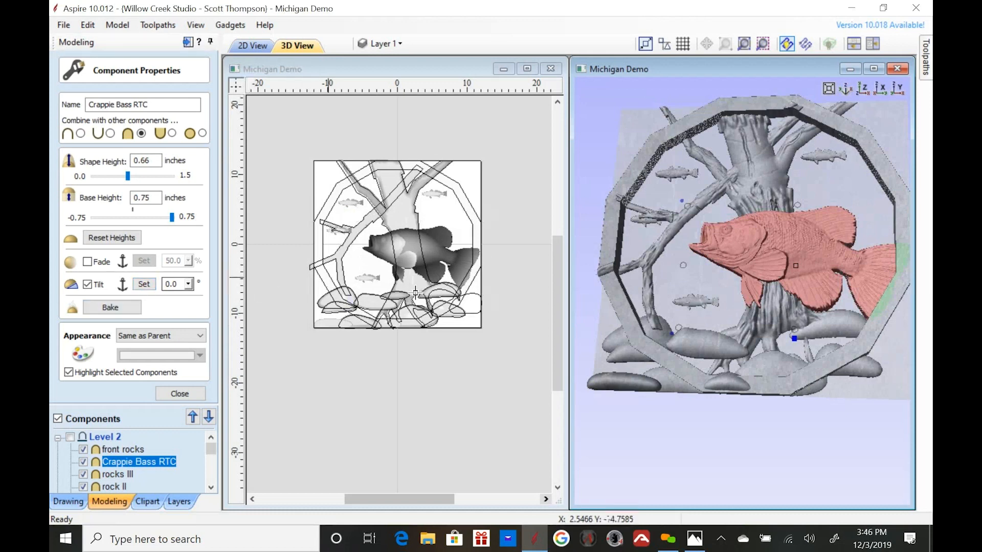
scroll(443, 274, "up", 6)
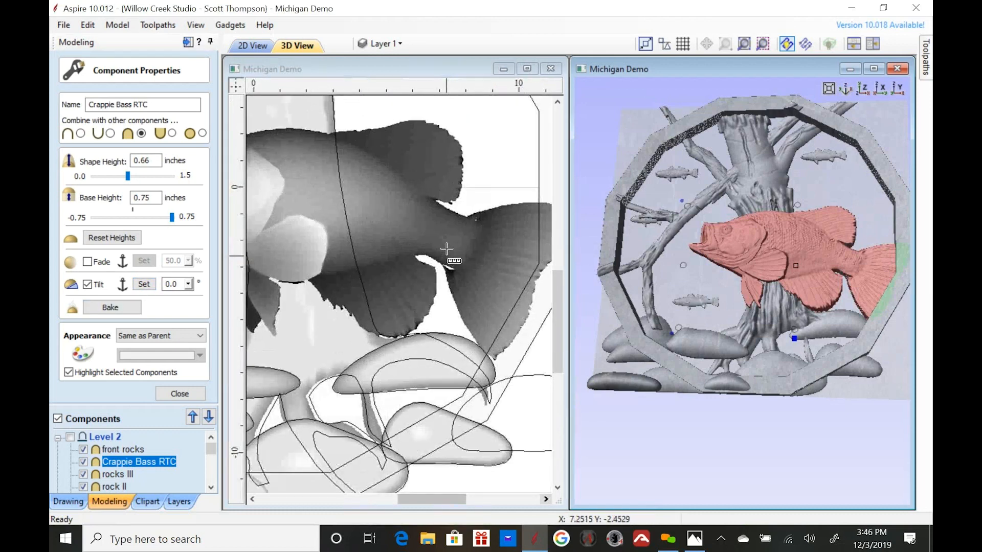
left_click(449, 234)
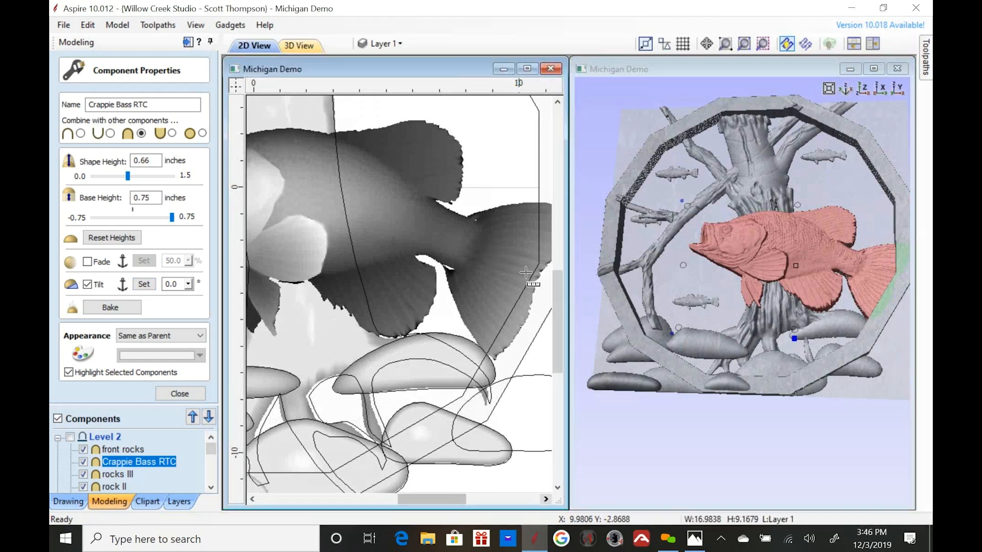
left_click(537, 285)
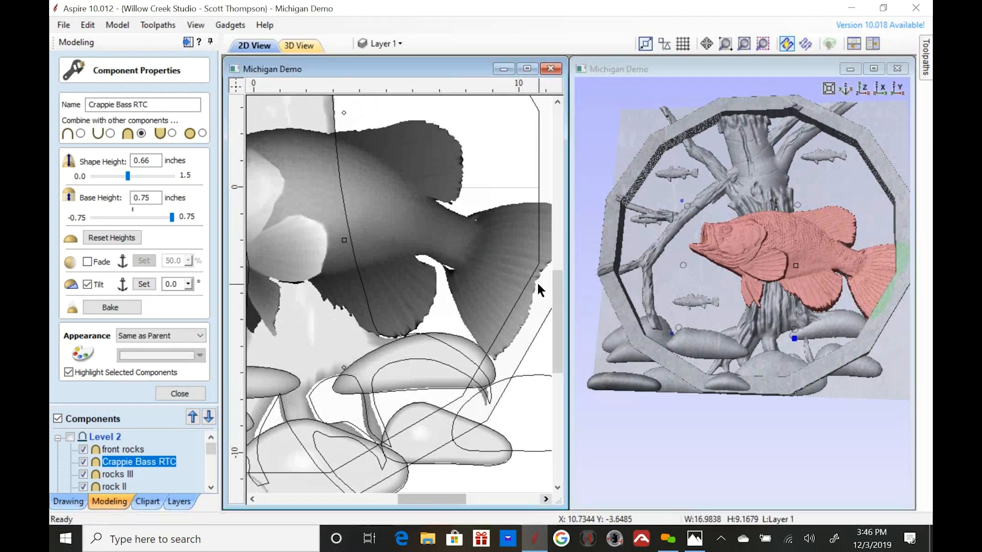
left_click_drag(728, 391, 756, 299)
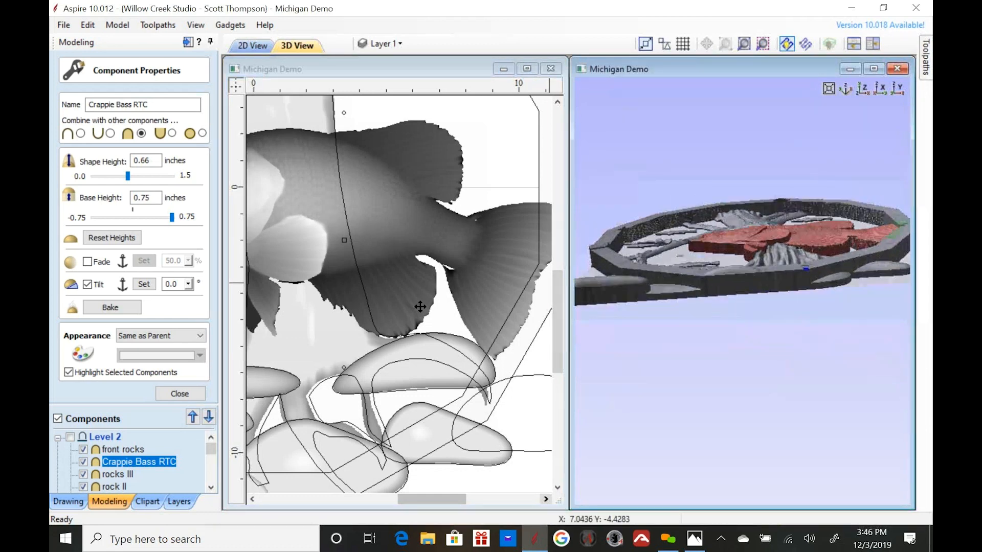
- Set the crappie's tilt angle to 5.4° and inspect how it meets the stump and frame in the 3D model
left_click(189, 285)
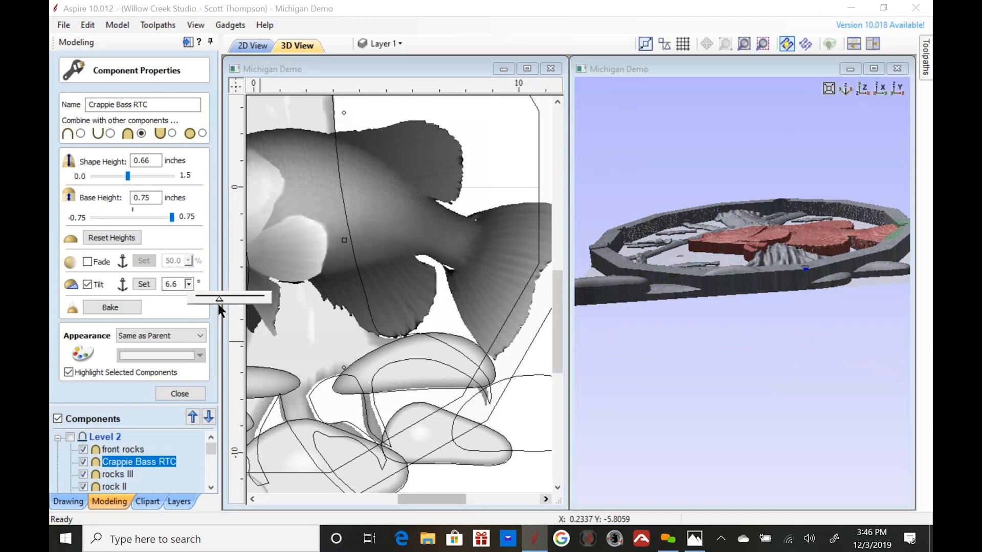
left_click_drag(215, 304, 214, 314)
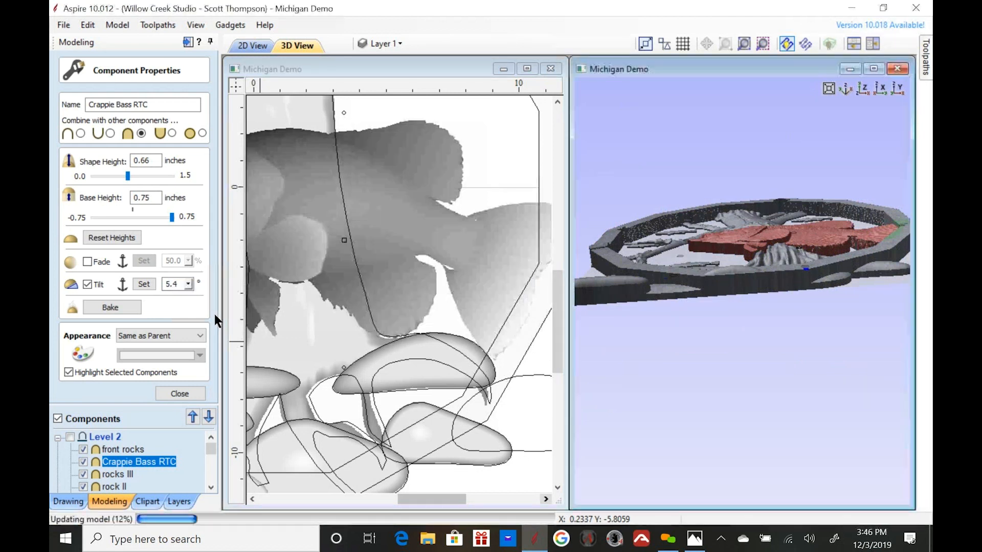
left_click_drag(793, 316, 768, 351)
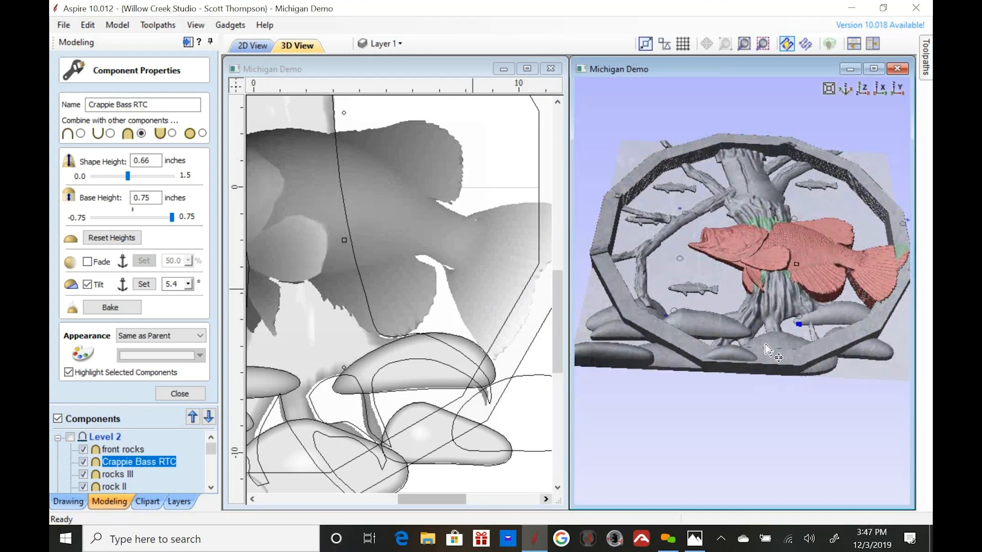
left_click_drag(767, 351, 745, 357)
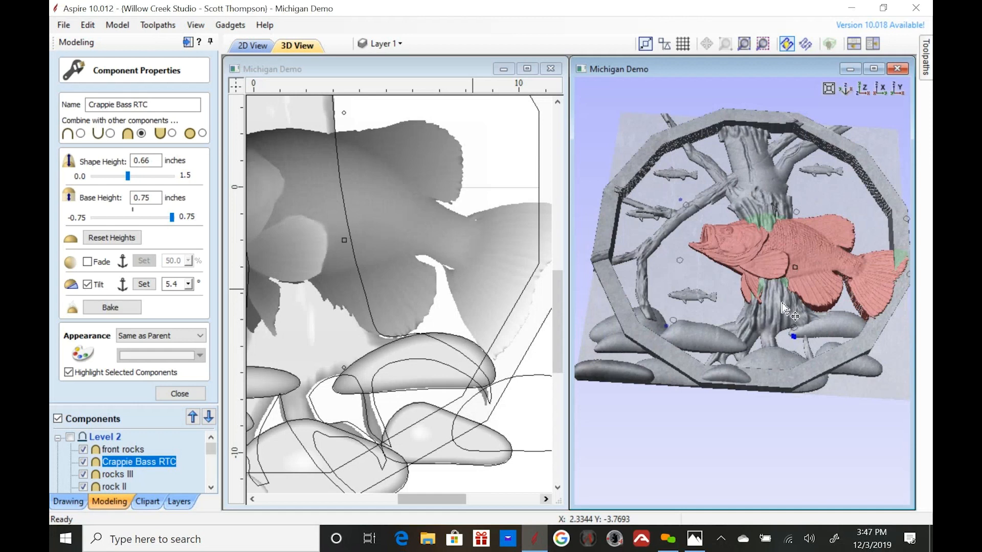
- Shift the crappie slightly toward the tail side of the frame and reset its tilt angle to 0°
left_click_drag(780, 304, 754, 244)
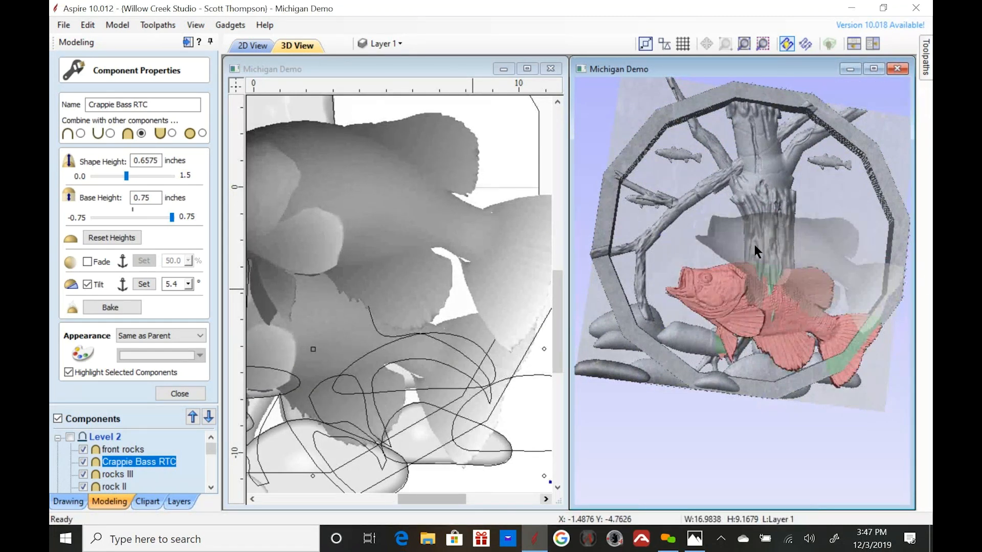
left_click(189, 282)
left_click_drag(199, 299, 168, 300)
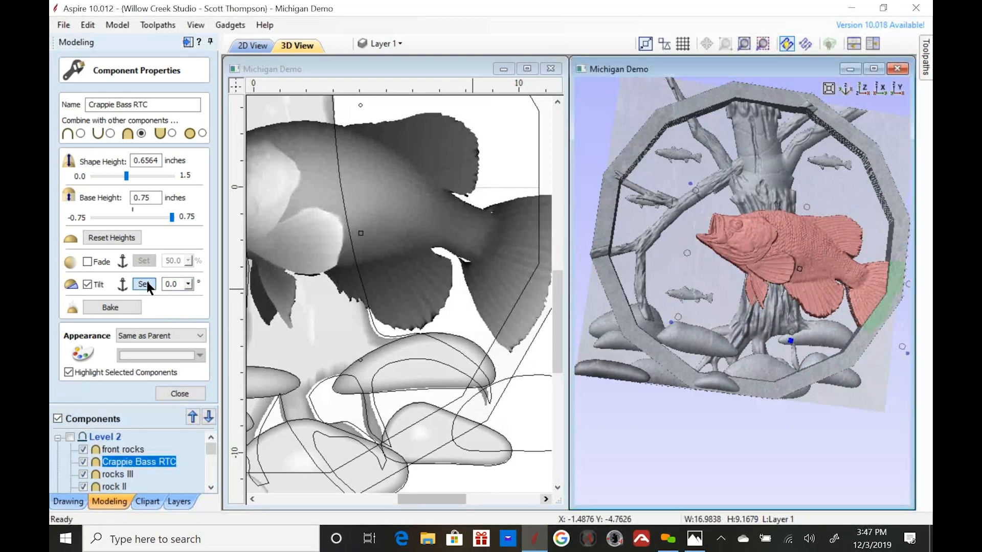
- Set the crappie's tilt direction from its mouth to the end of its tail, with a tilt angle of 5.0°
left_click(144, 285)
scroll(547, 341, "down", 1)
scroll(547, 341, "down", 1)
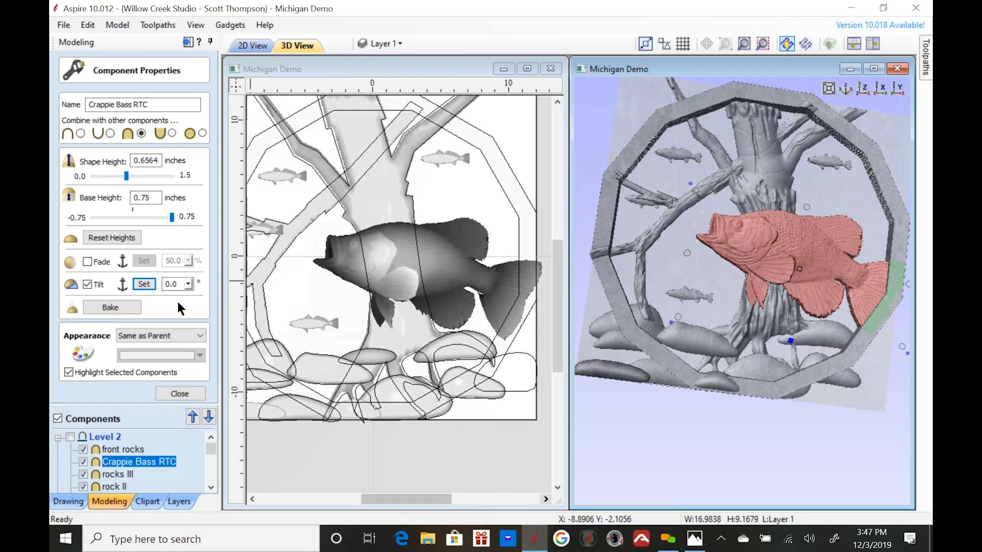
left_click(524, 294)
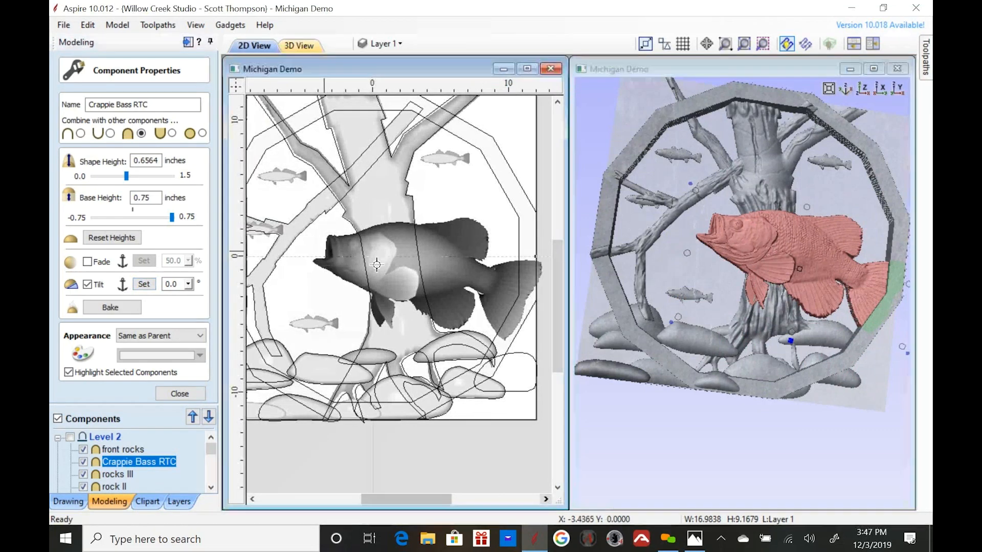
left_click(426, 281)
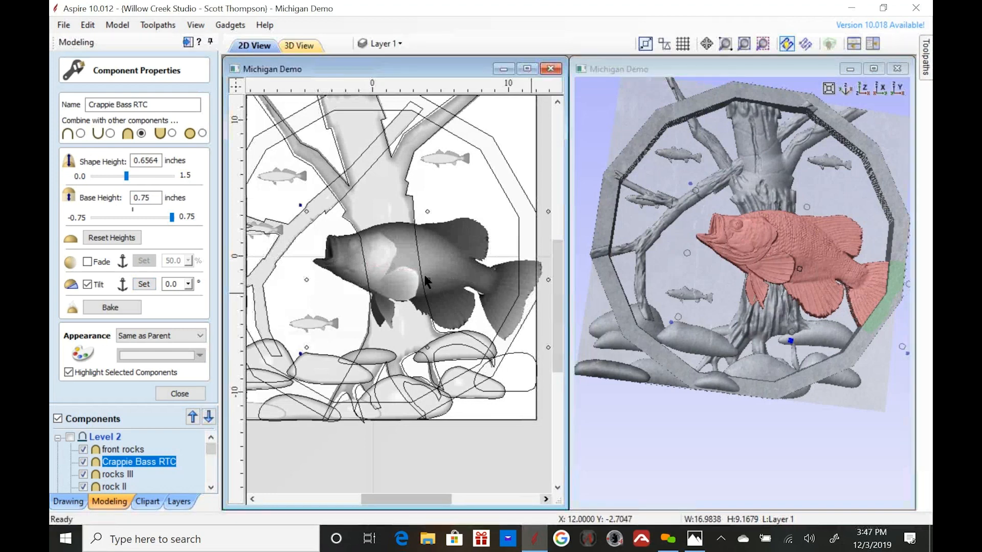
left_click(189, 284)
left_click_drag(194, 296, 213, 296)
left_click_drag(808, 292, 760, 292)
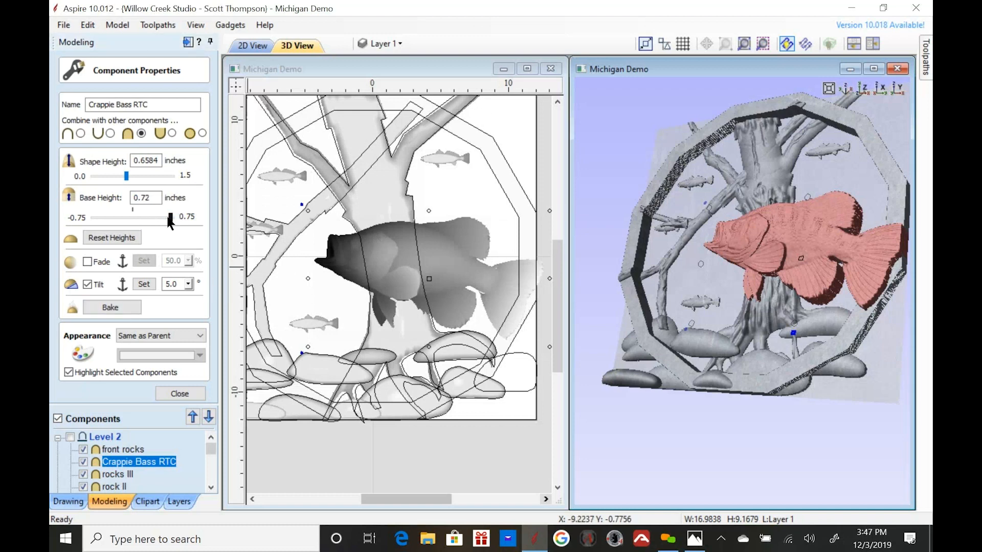
- Set the crappie's base height to 0.42 inches and shape height to 0.915 inches, checking the result in the 3D model
left_click_drag(159, 218, 163, 219)
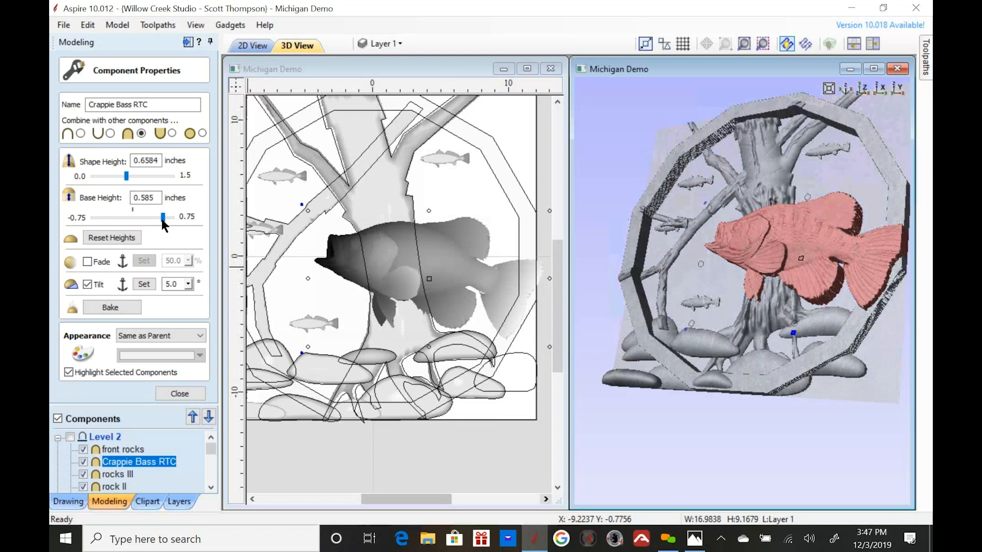
left_click_drag(163, 218, 155, 228)
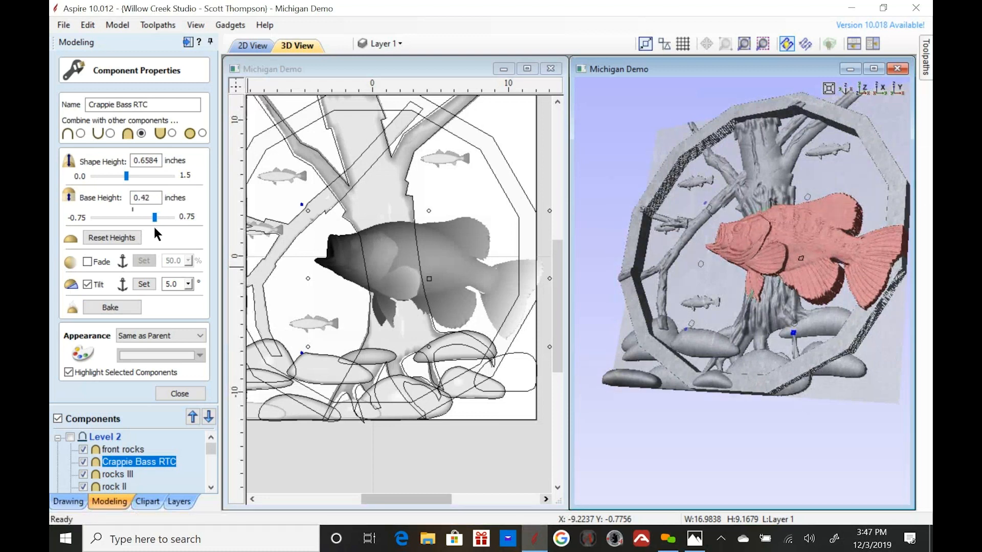
left_click_drag(129, 178, 126, 176)
left_click_drag(130, 177, 130, 177)
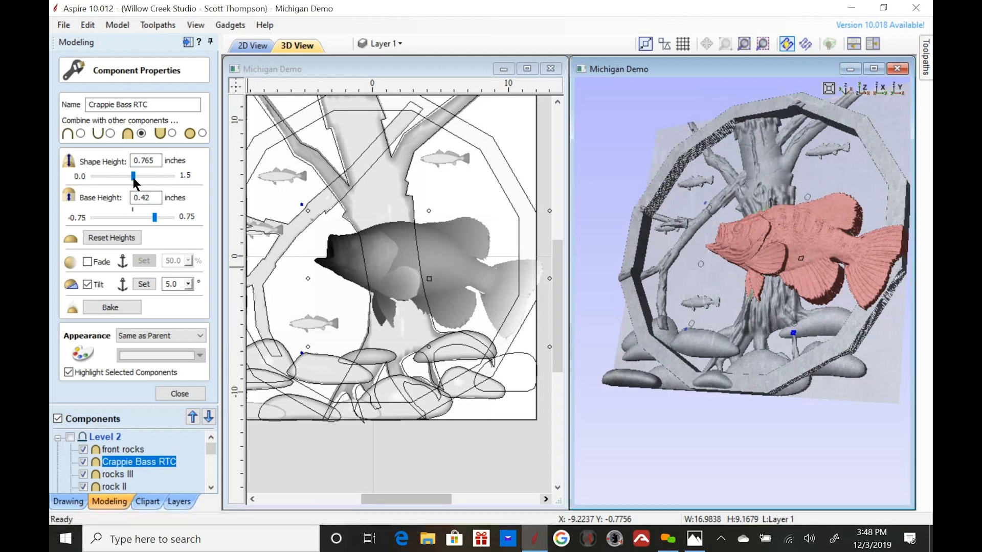
left_click_drag(131, 177, 141, 183)
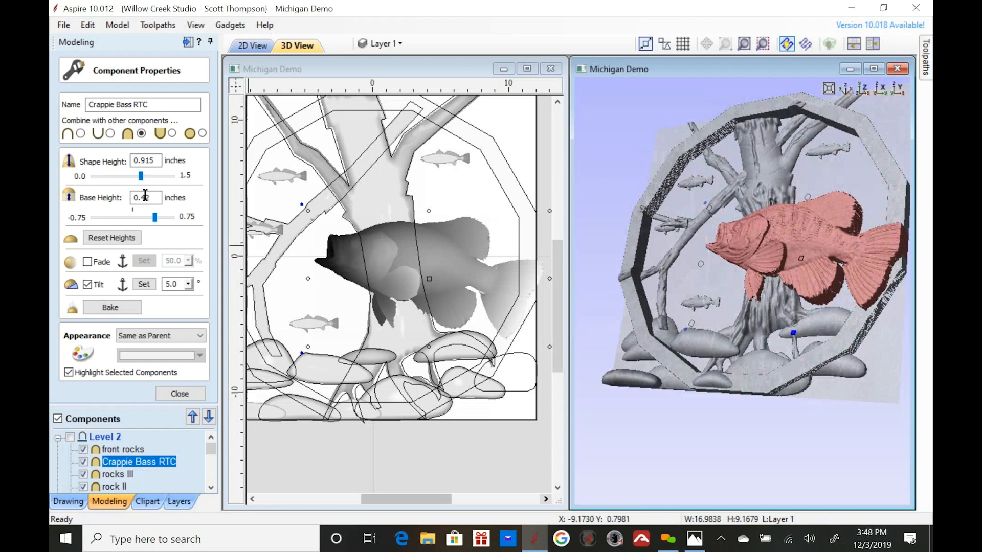
left_click_drag(727, 271, 762, 253)
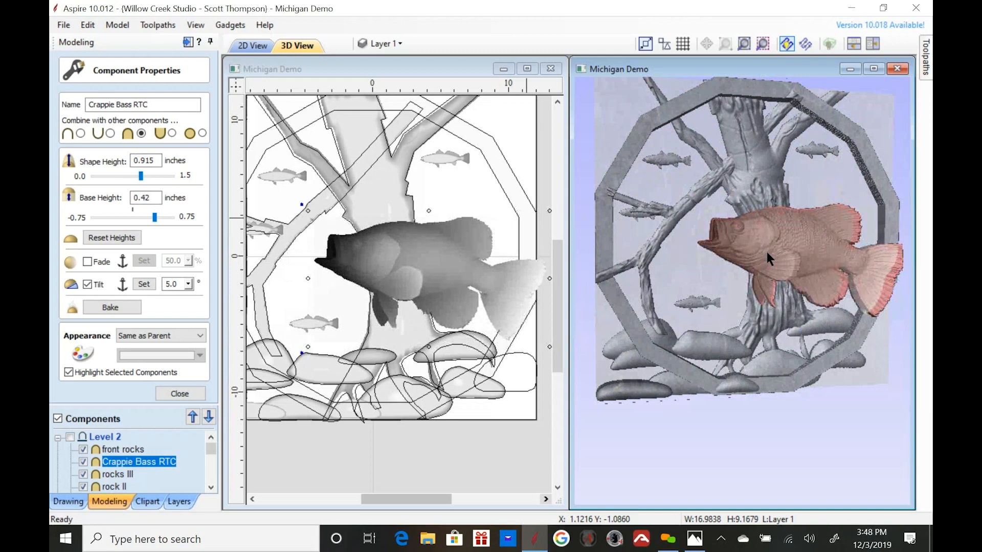
left_click_drag(743, 291, 638, 272)
scroll(638, 272, "down", 3)
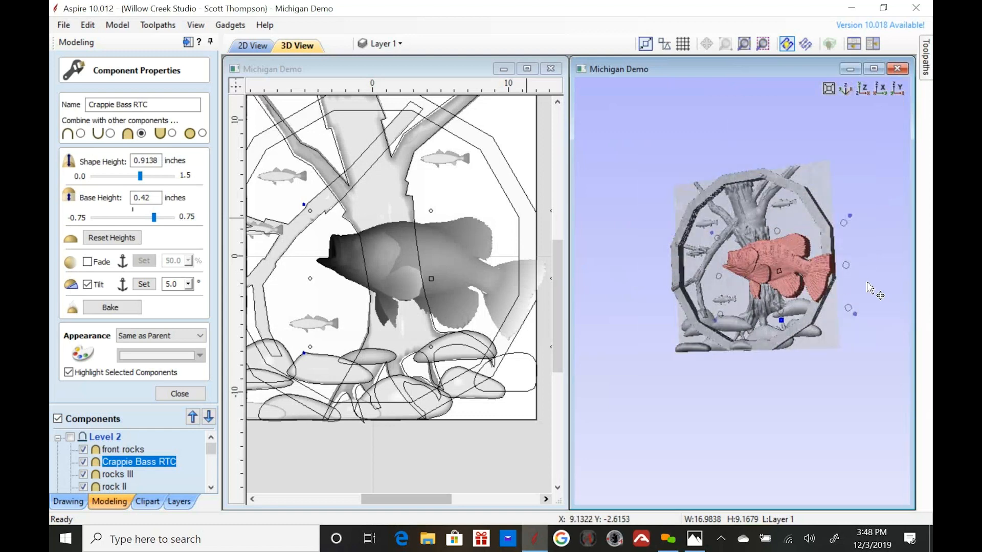
left_click_drag(857, 322, 889, 330)
scroll(752, 313, "up", 5)
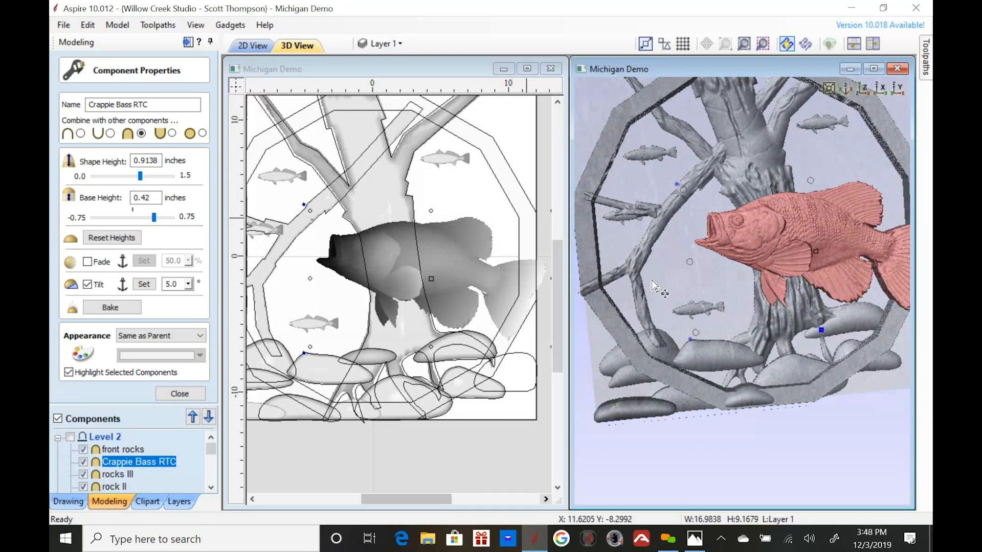
- Raise the branch component's base height to 0.75 inches and check it against the stump and frame
left_click(670, 206)
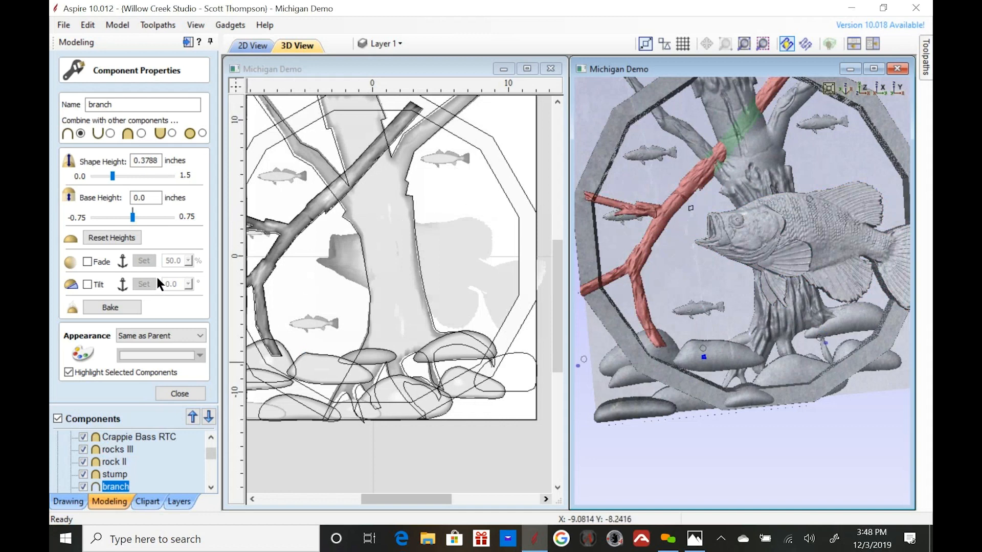
left_click_drag(134, 219, 187, 221)
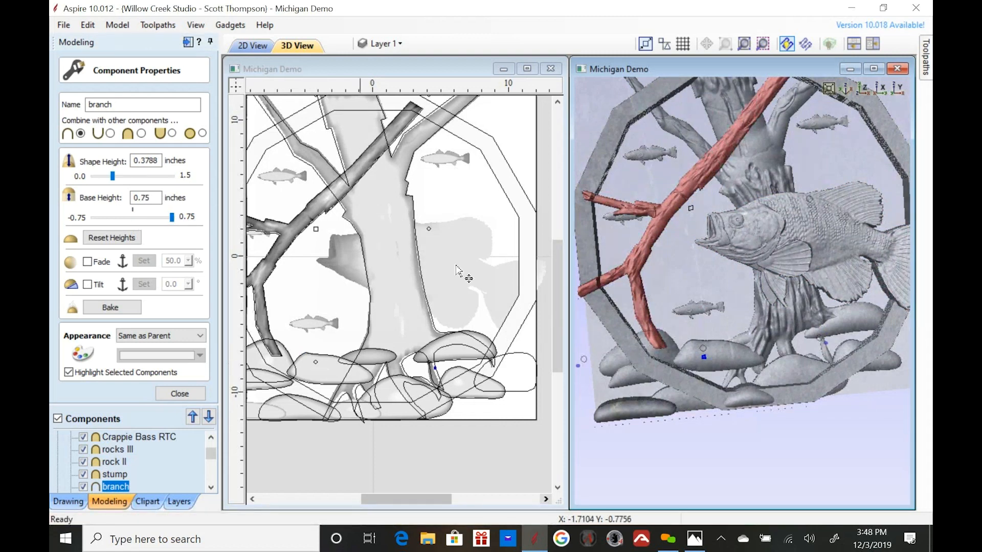
left_click_drag(719, 250, 660, 263)
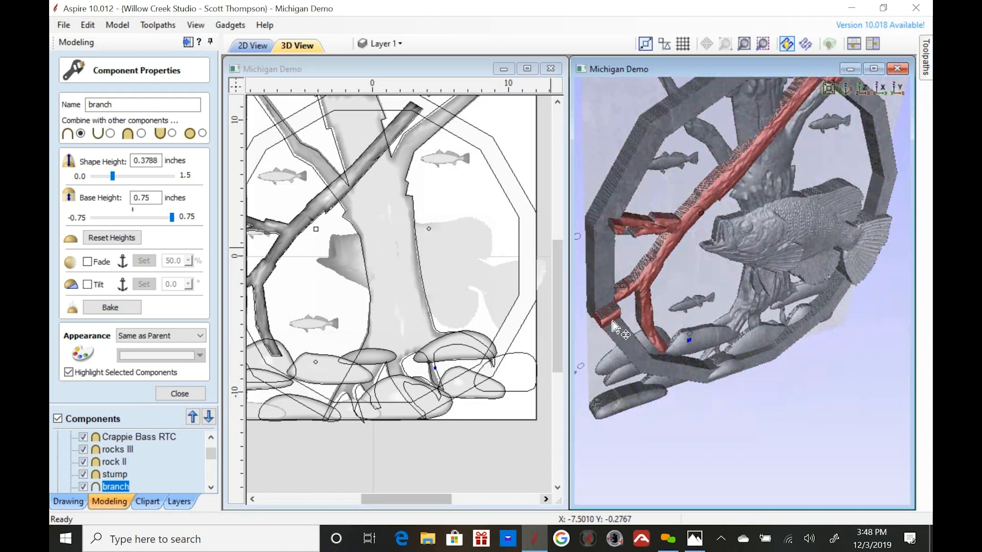
- Change the branch's combine mode to Merge and inspect where it joins the frame
left_click(142, 134)
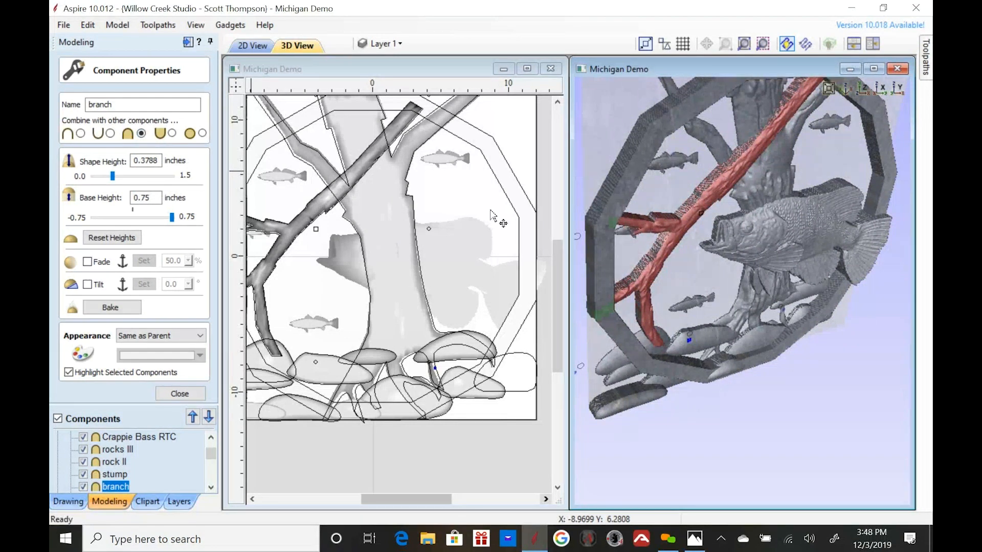
left_click_drag(714, 253, 643, 194)
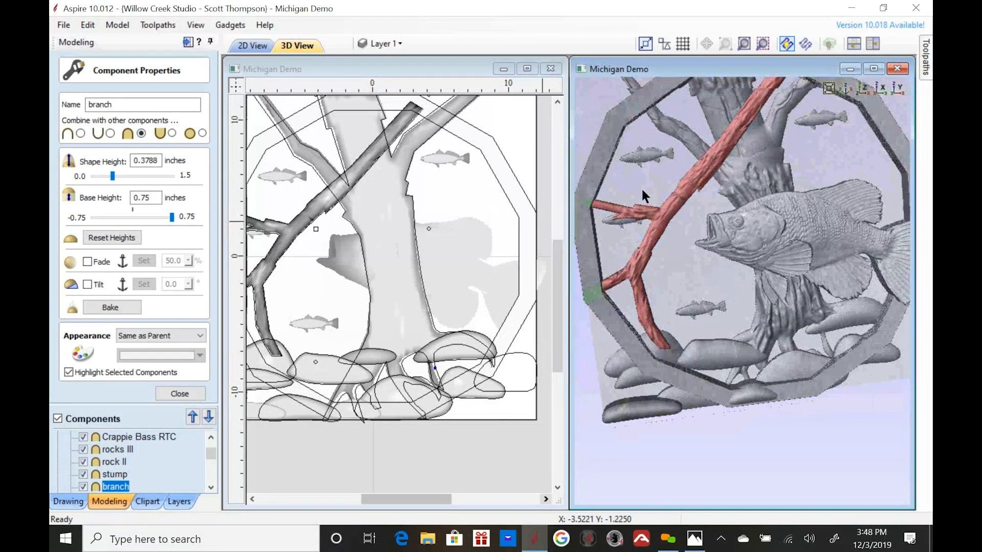
scroll(653, 241, "down", 3)
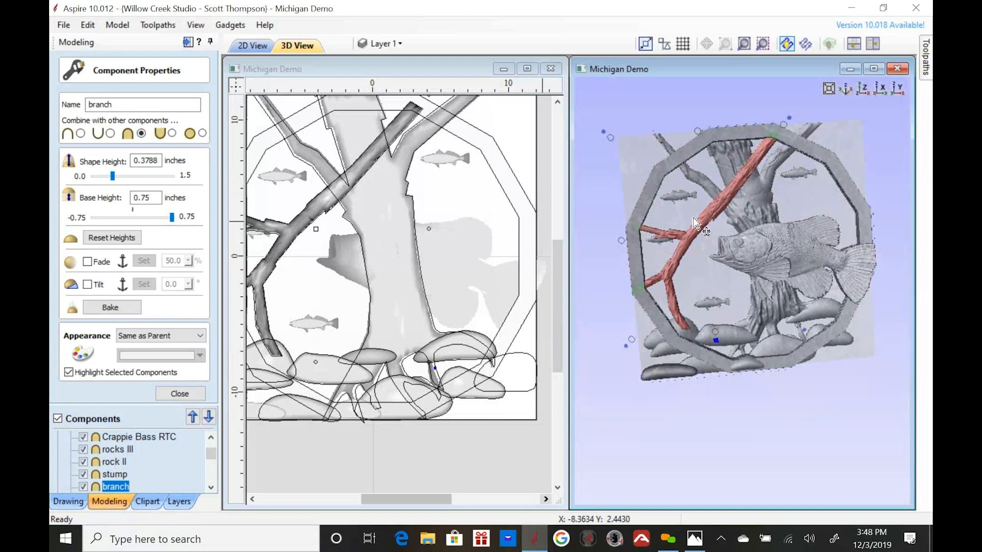
left_click_drag(694, 223, 706, 280)
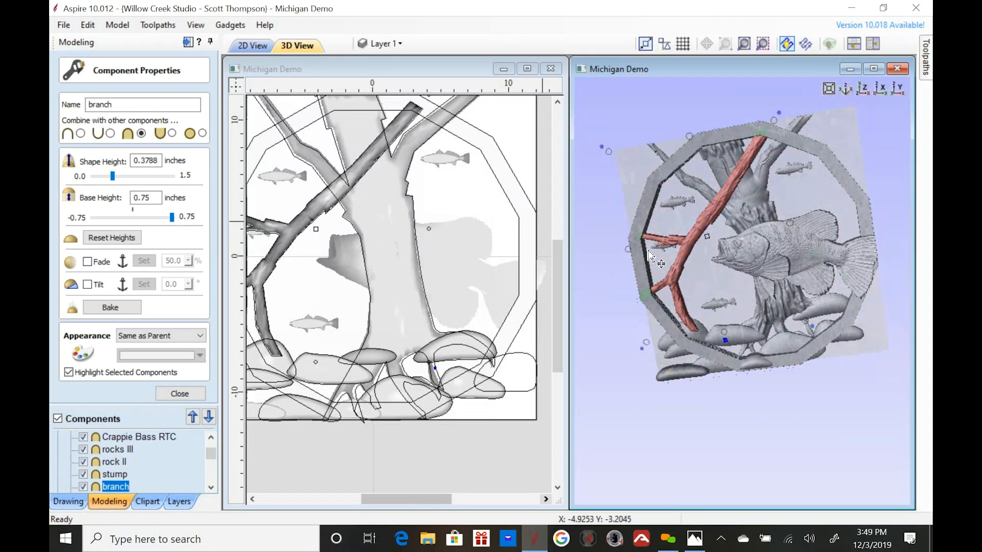
left_click_drag(656, 248, 656, 247)
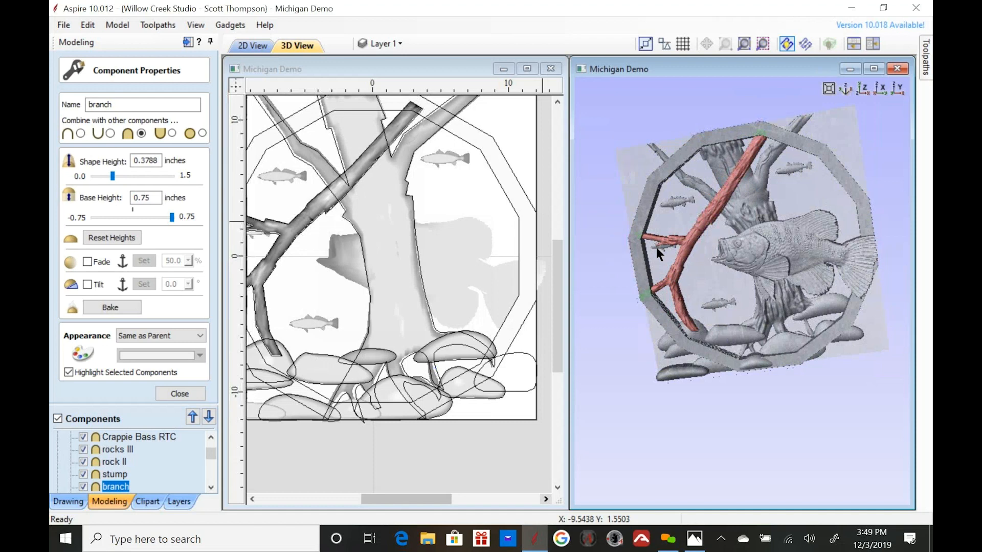
- Close the branch's properties, examine the sea trout behind the branch up close, and clear the component selection
left_click(170, 393)
left_click(134, 371)
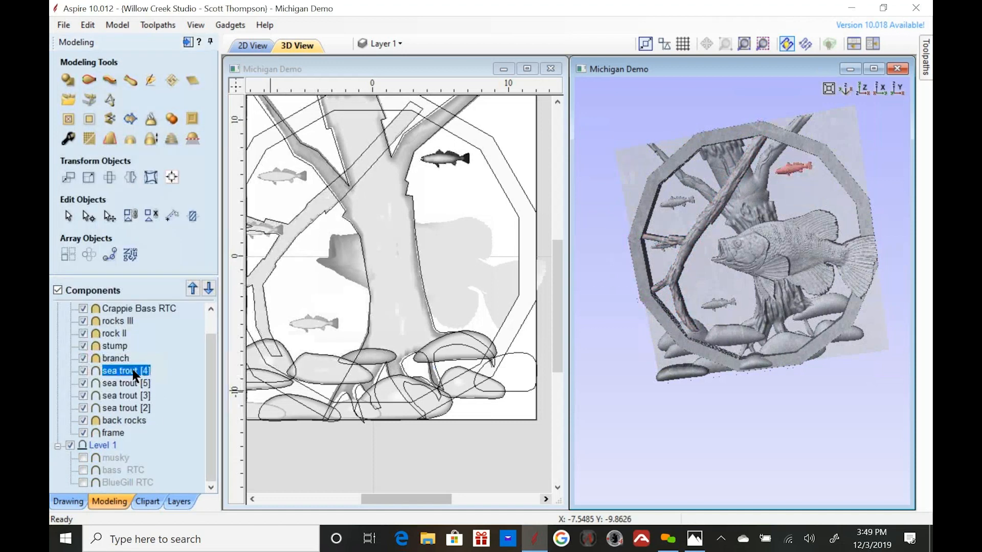
scroll(656, 244, "up", 5)
left_click_drag(726, 253, 603, 266)
left_click(271, 256)
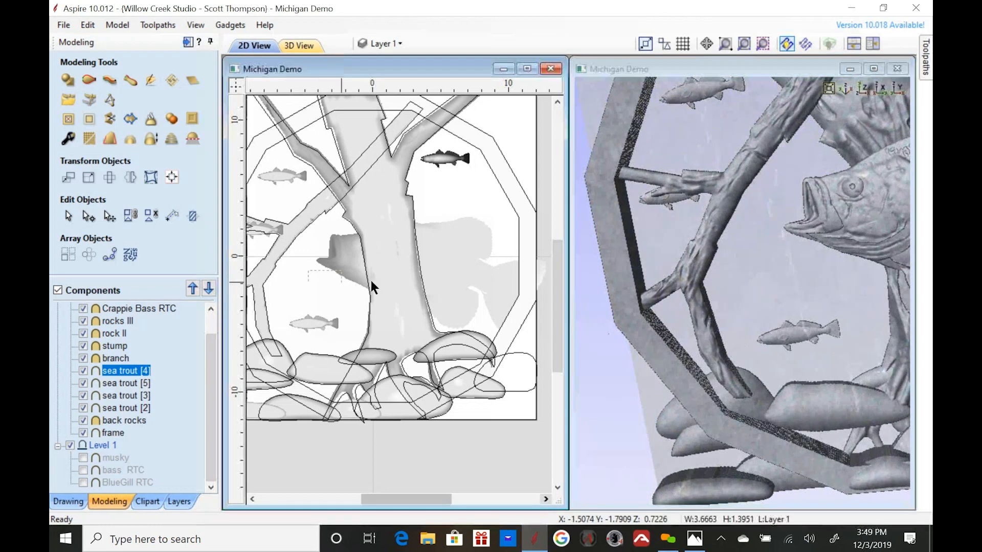
left_click(391, 283)
scroll(330, 294, "down", 2)
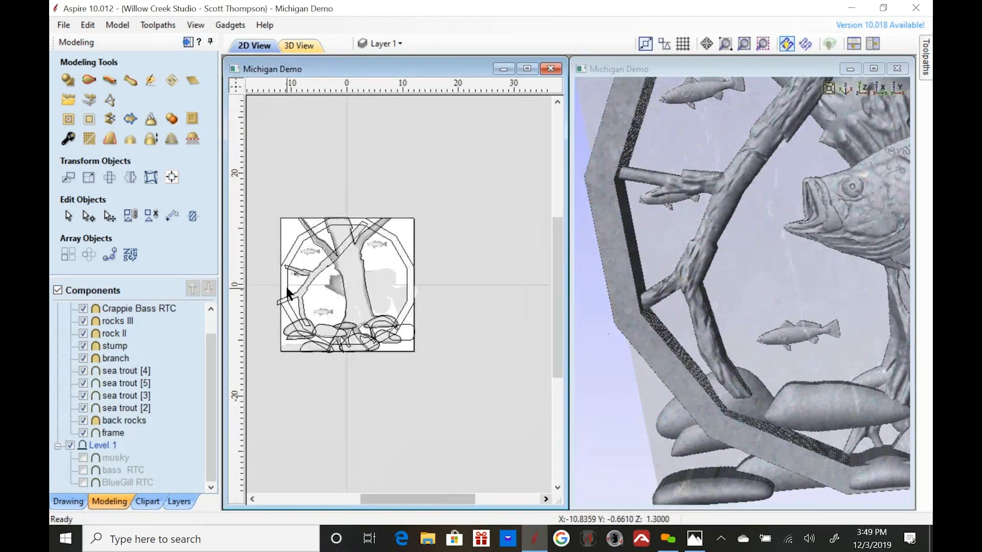
- Move the sea trout beneath the short branch stub over onto the main branch and rotate it slightly clockwise
scroll(286, 284, "up", 5)
left_click(314, 249)
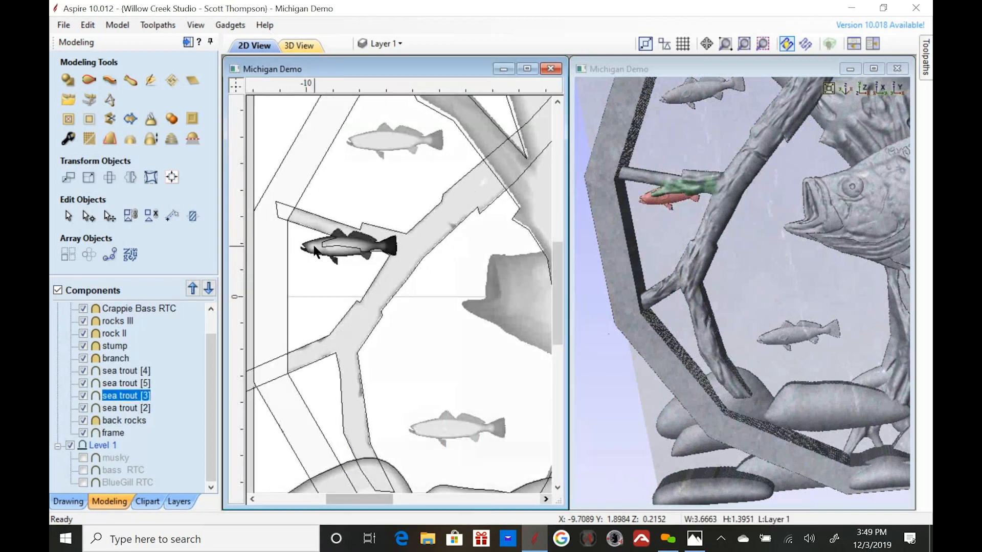
left_click_drag(314, 246, 351, 259)
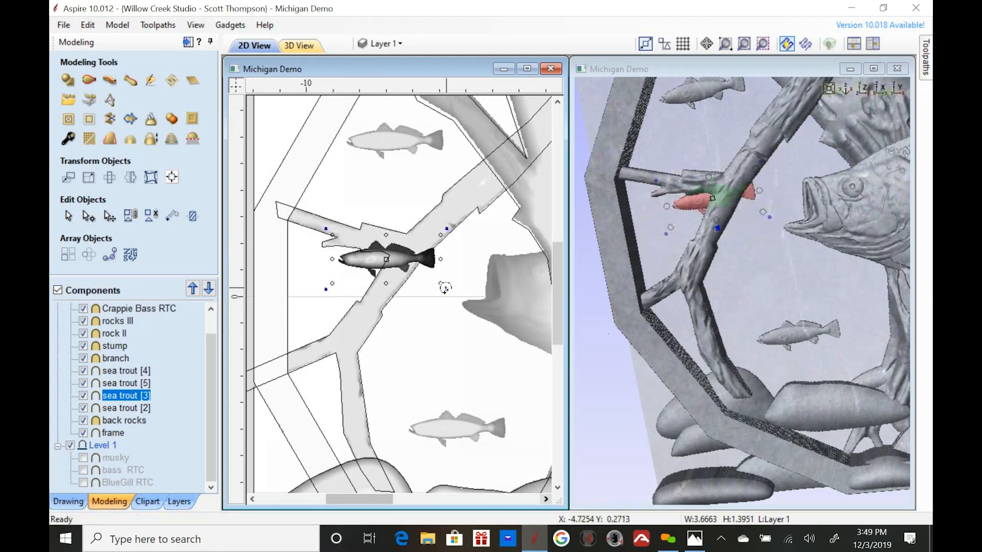
left_click_drag(445, 288, 419, 297)
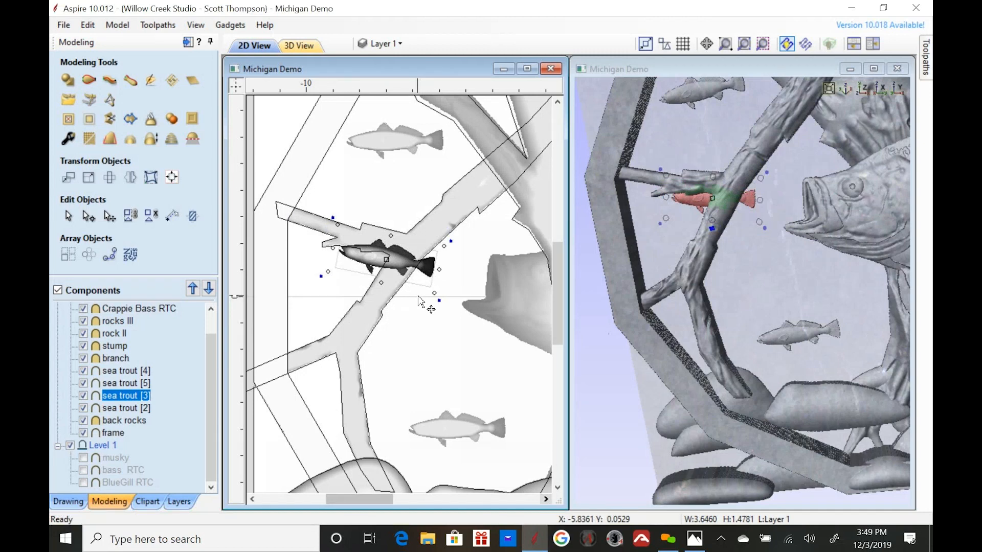
- Raise the base height of sea trout [3] to 1.1 inches
double_click(129, 396)
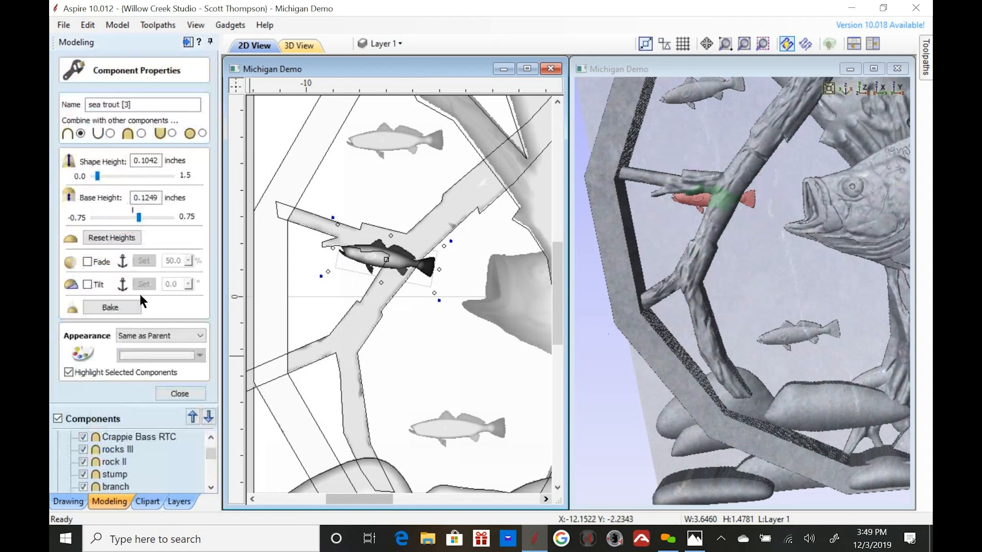
left_click_drag(164, 215, 184, 220)
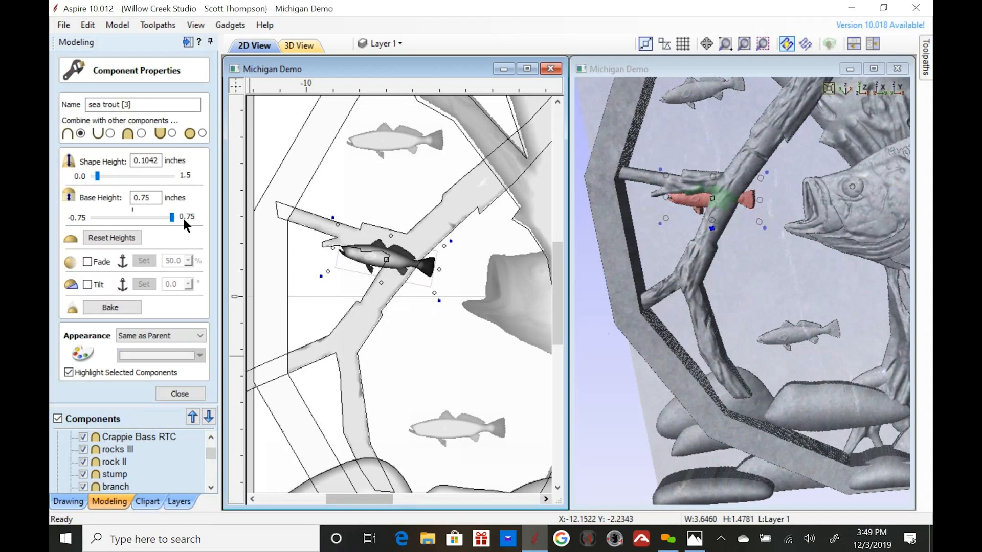
left_click_drag(155, 197, 115, 204)
type("1.1")
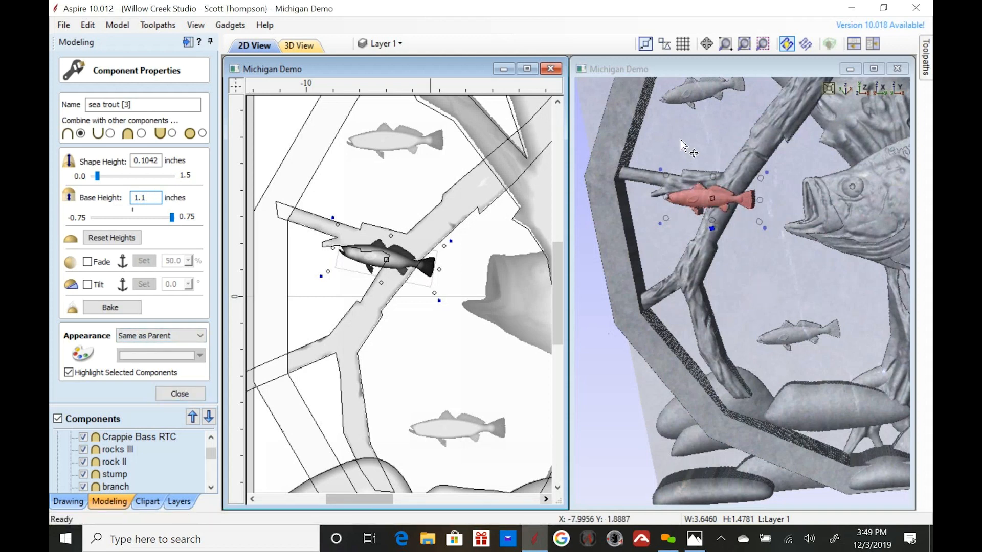
- Examine from several angles and up close how the raised sea trout sits against the branch
scroll(683, 154, "up", 4)
left_click_drag(787, 205, 769, 236)
scroll(769, 236, "down", 5)
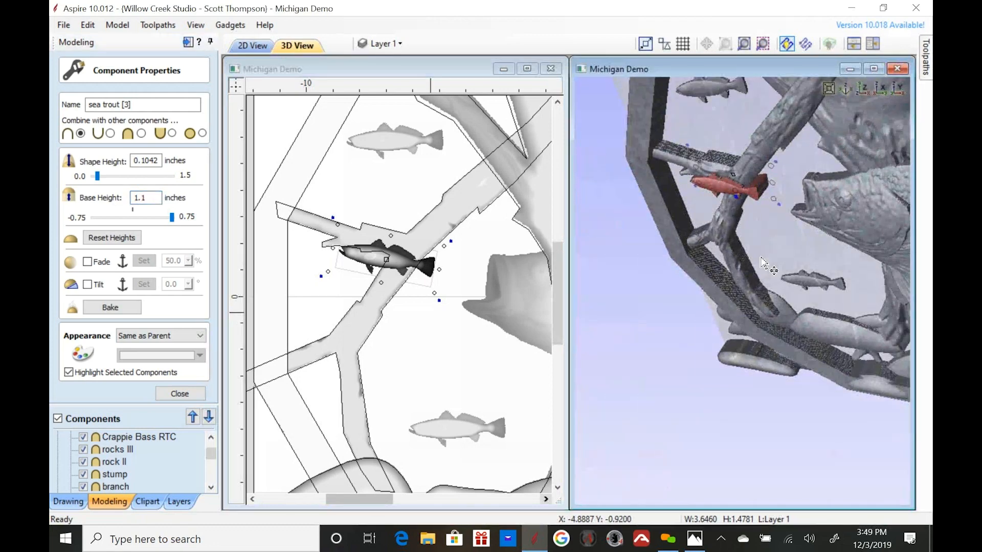
left_click_drag(761, 257, 768, 213)
left_click_drag(795, 139, 734, 263)
scroll(733, 263, "down", 5)
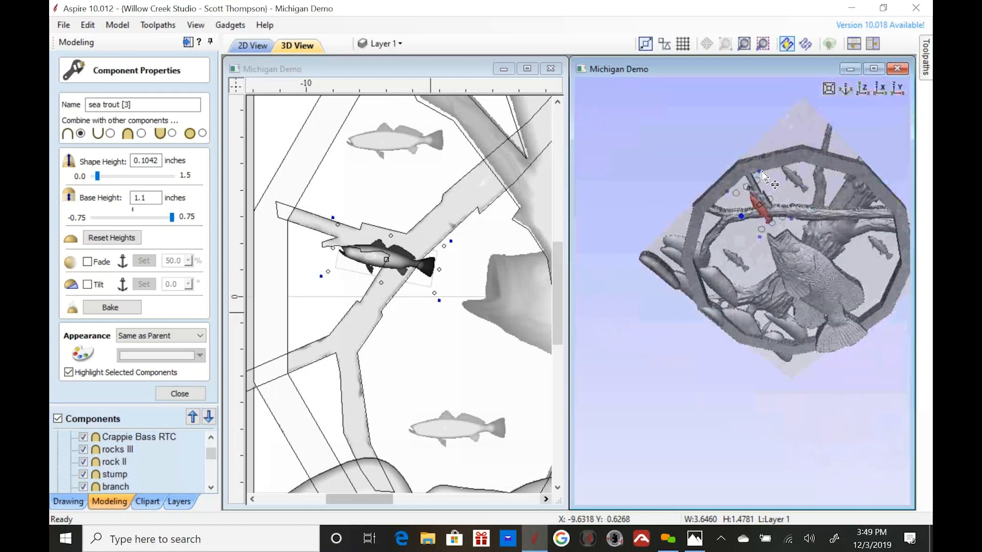
left_click_drag(829, 193, 822, 146)
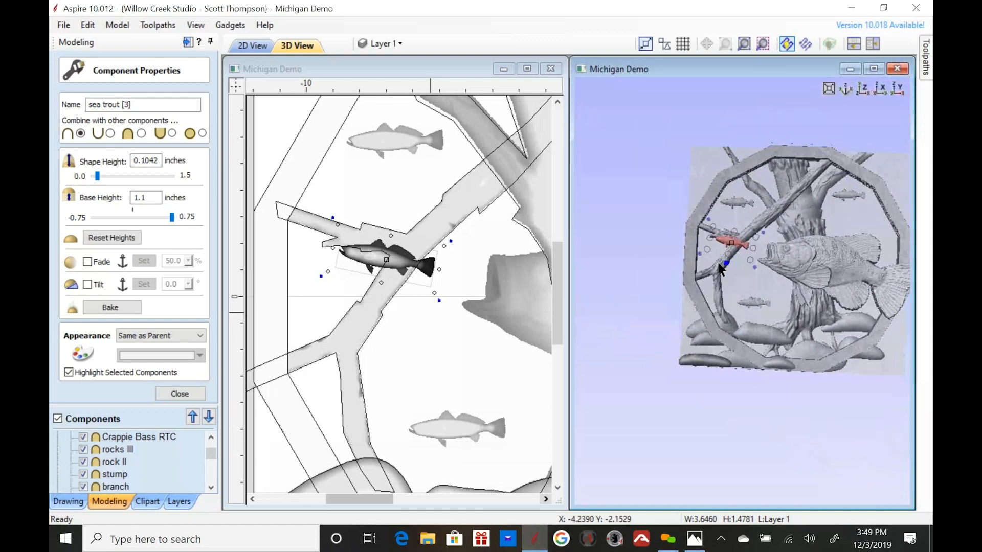
scroll(720, 268, "up", 6)
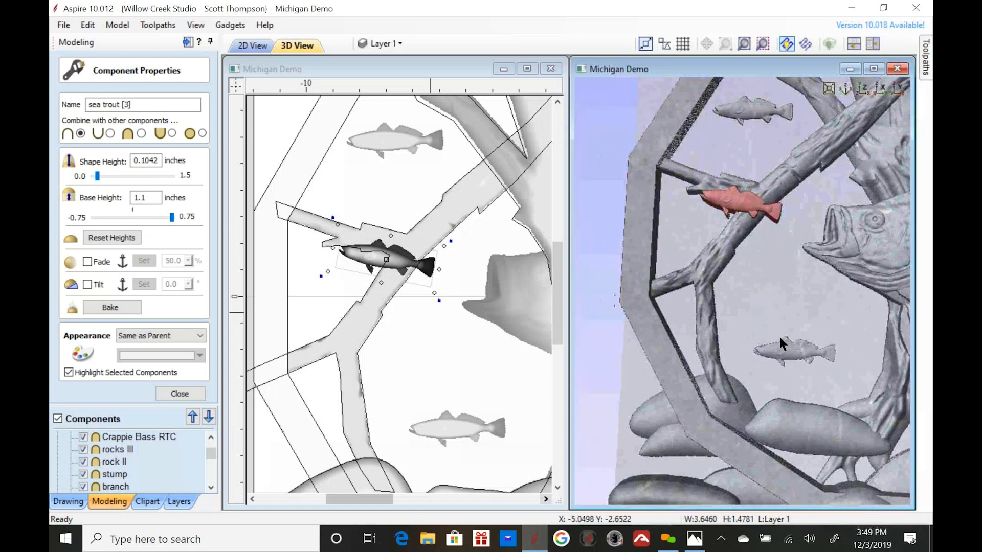
scroll(721, 332, "up", 3)
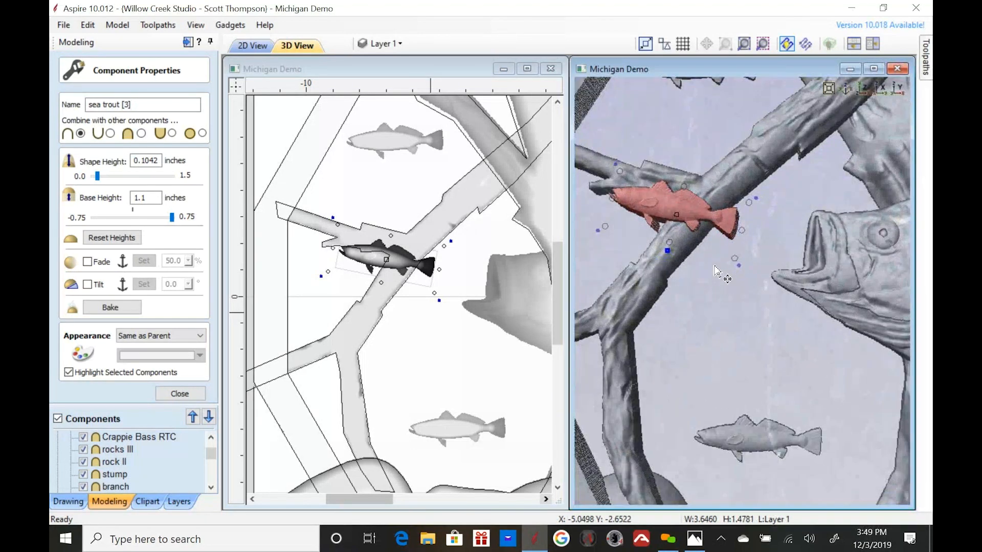
scroll(715, 265, "down", 3)
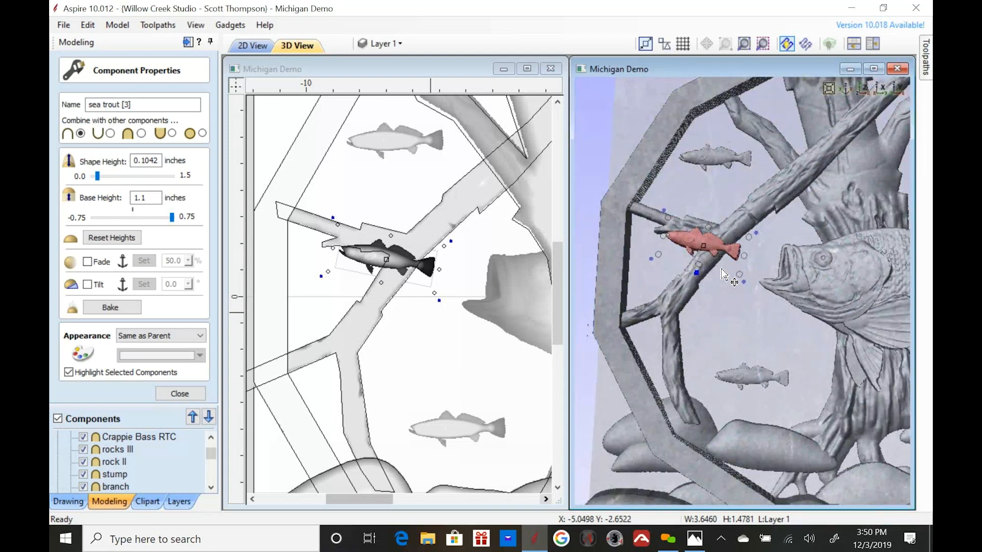
- Enable tilt on sea trout [3], define its direction from tail to head, and set the angle to 5.8 degrees
left_click(97, 283)
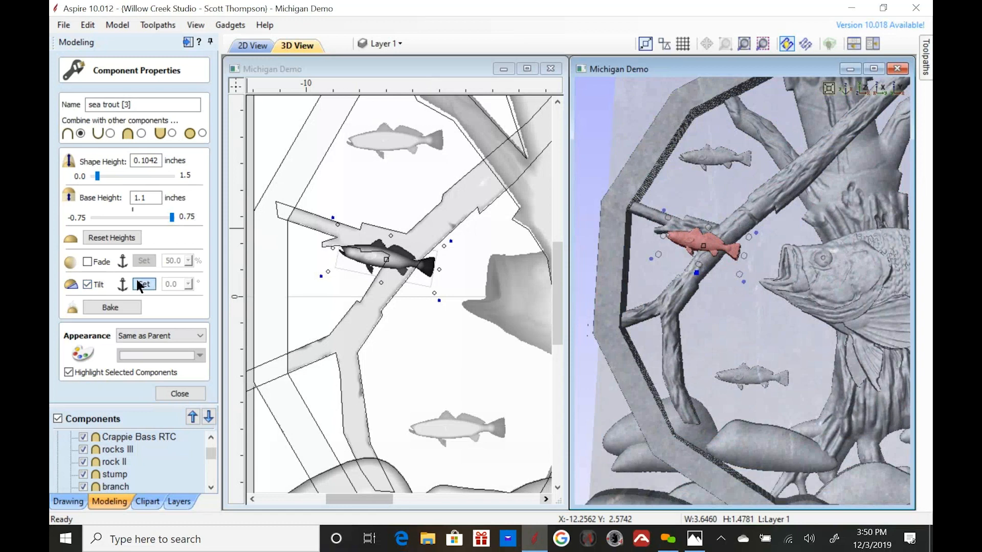
left_click(138, 284)
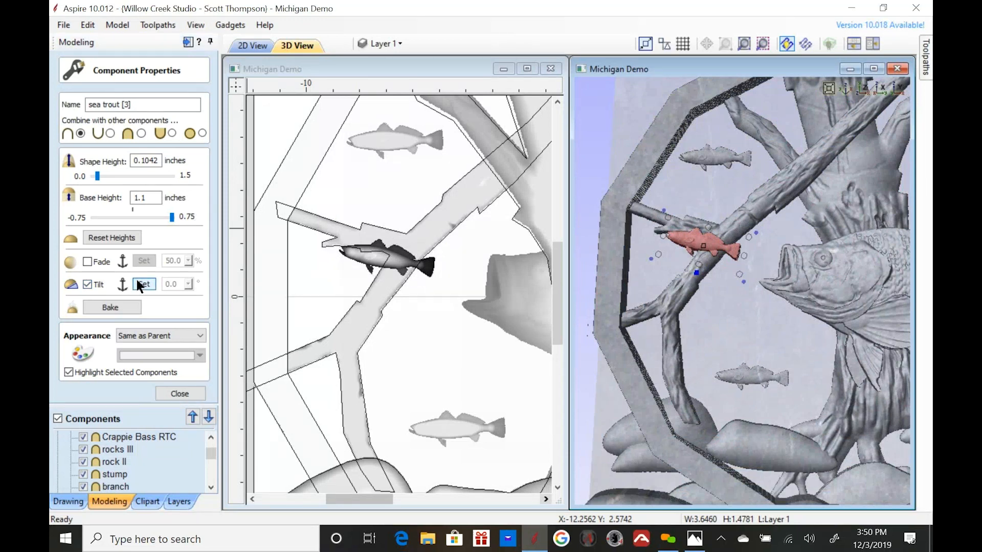
left_click(434, 268)
left_click(351, 257)
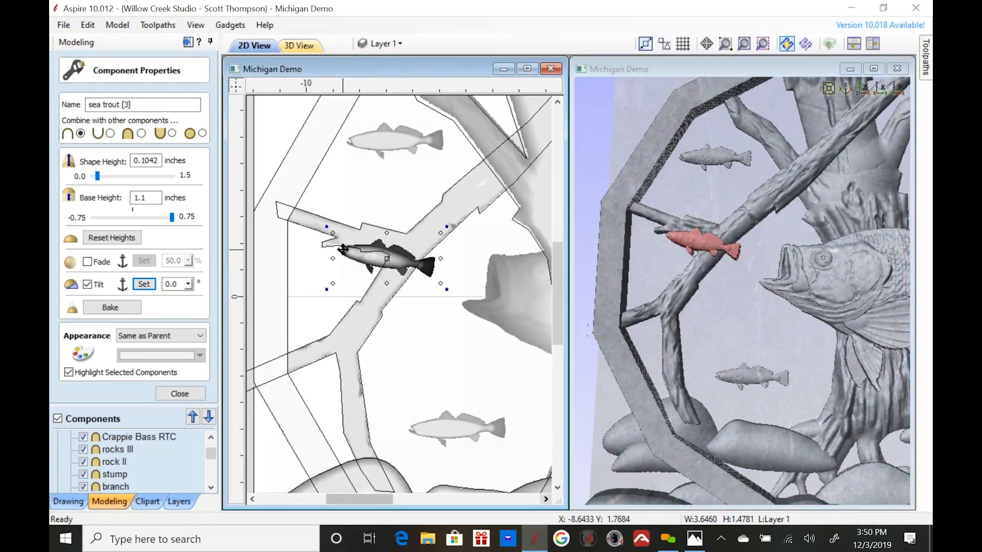
left_click(189, 284)
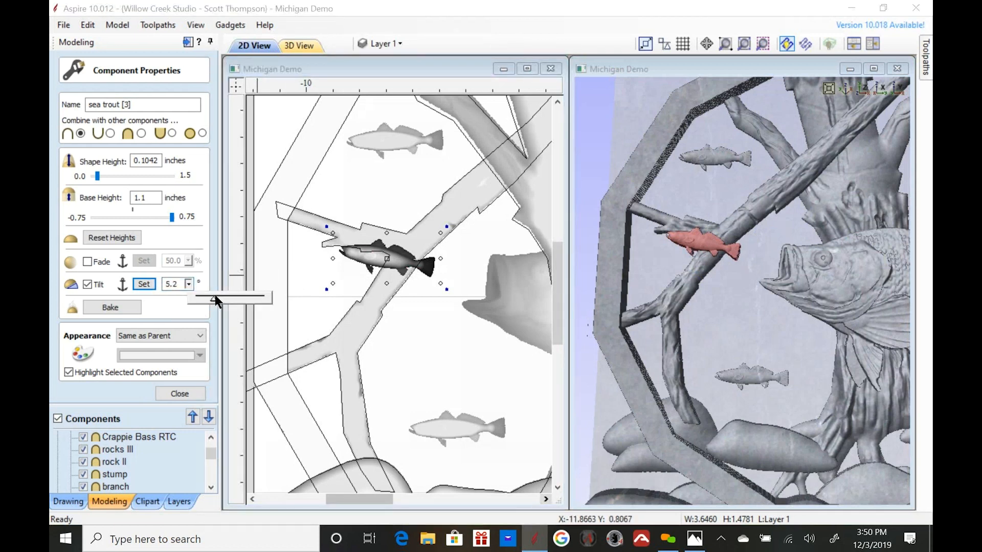
left_click_drag(214, 296, 215, 295)
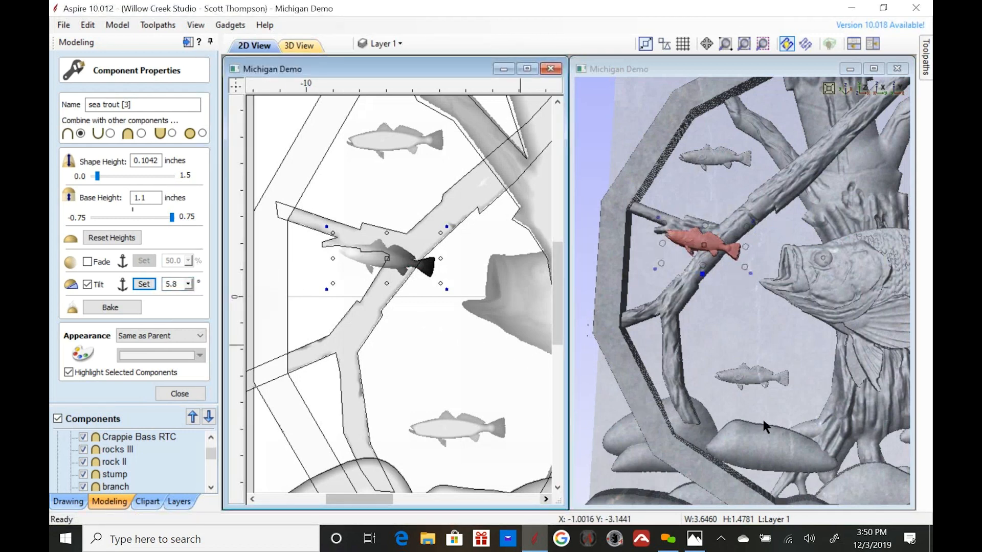
- Examine the tilted sea trout, the neighboring trout and the branch in the 3D model from overhead and low side angles
left_click_drag(806, 403, 850, 169)
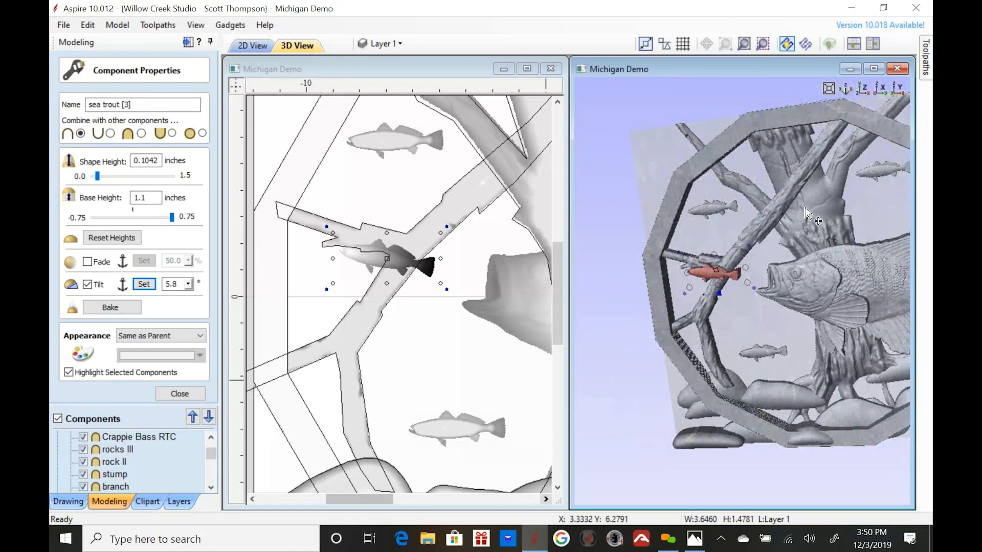
left_click_drag(743, 217, 723, 208)
left_click(705, 208)
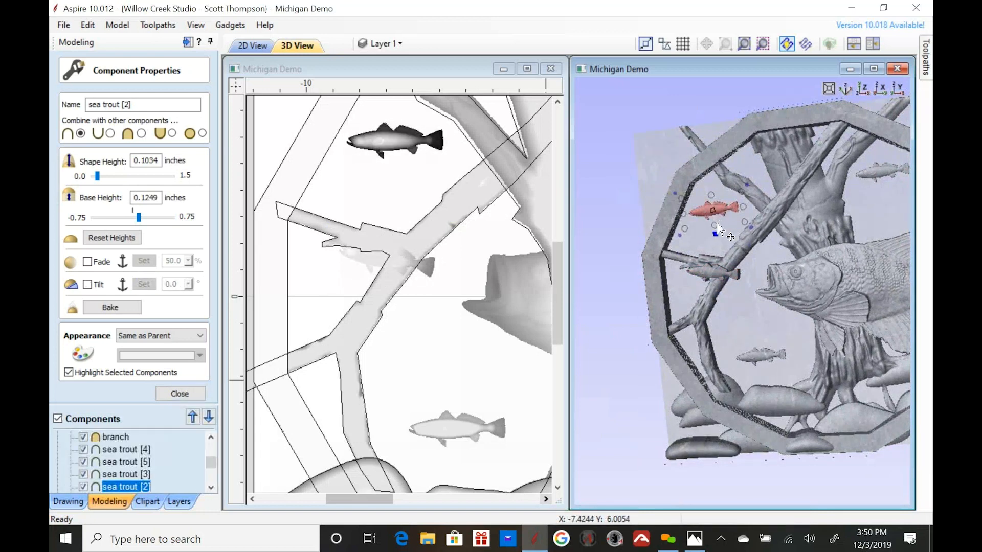
left_click_drag(752, 255, 750, 259)
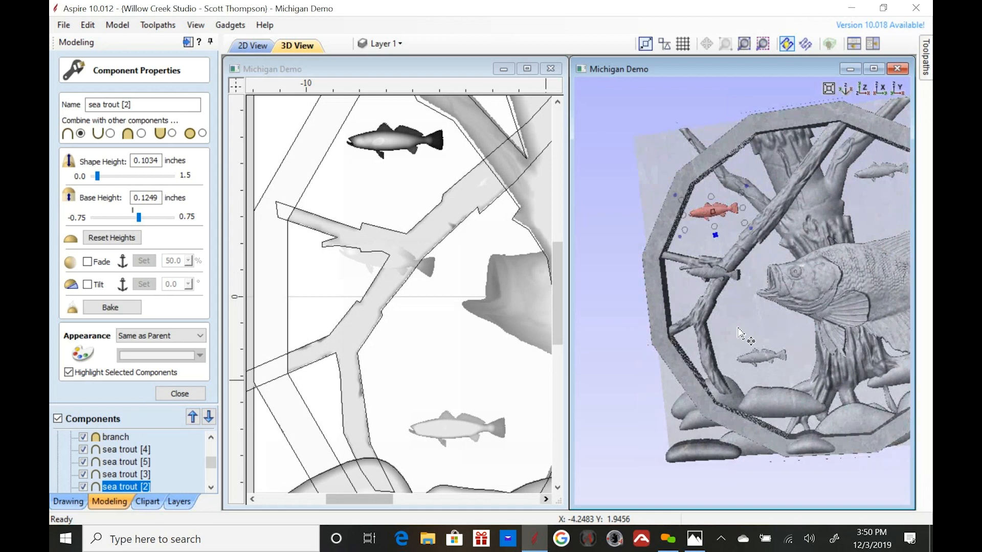
left_click_drag(719, 336, 813, 305)
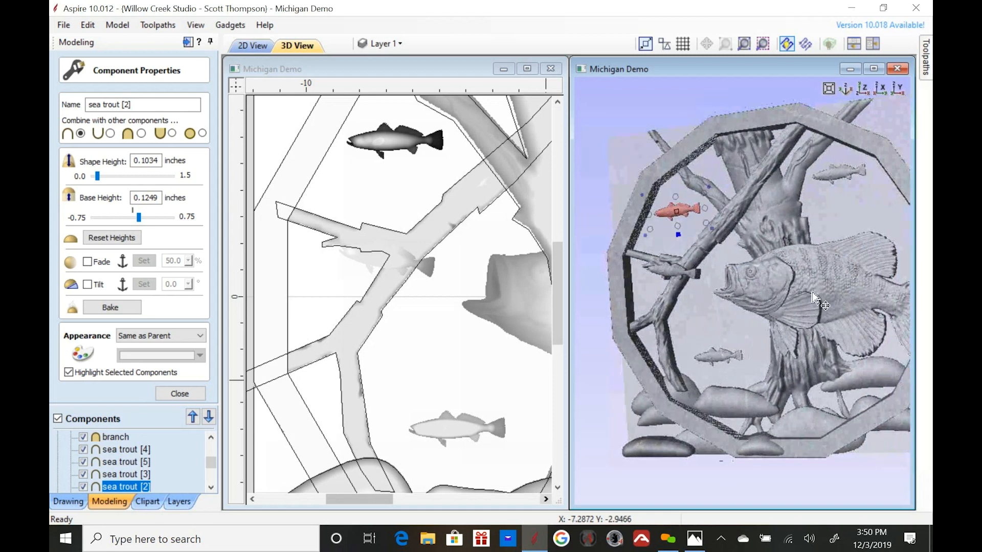
left_click_drag(805, 241, 734, 307)
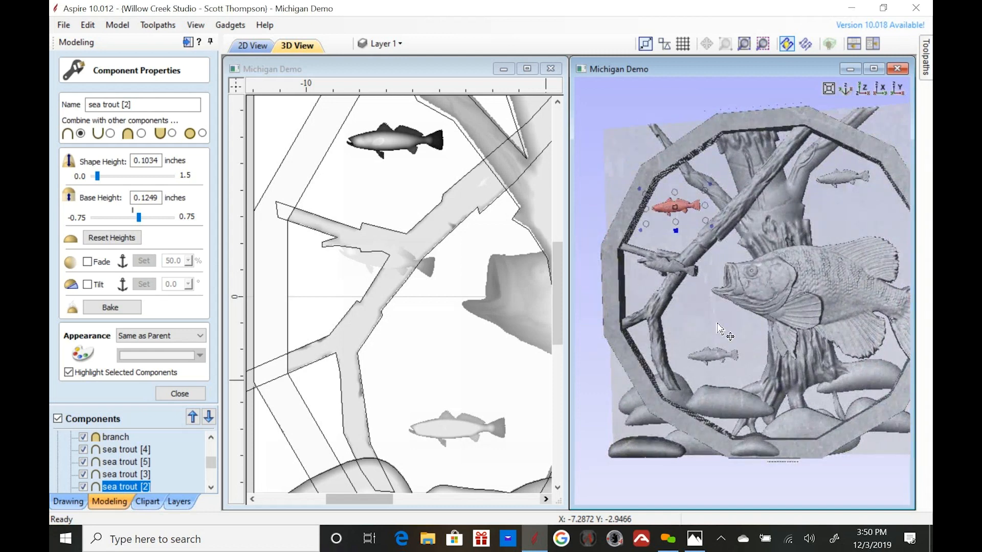
scroll(672, 273, "down", 4)
scroll(671, 273, "up", 7)
middle_click_drag(727, 378, 807, 382)
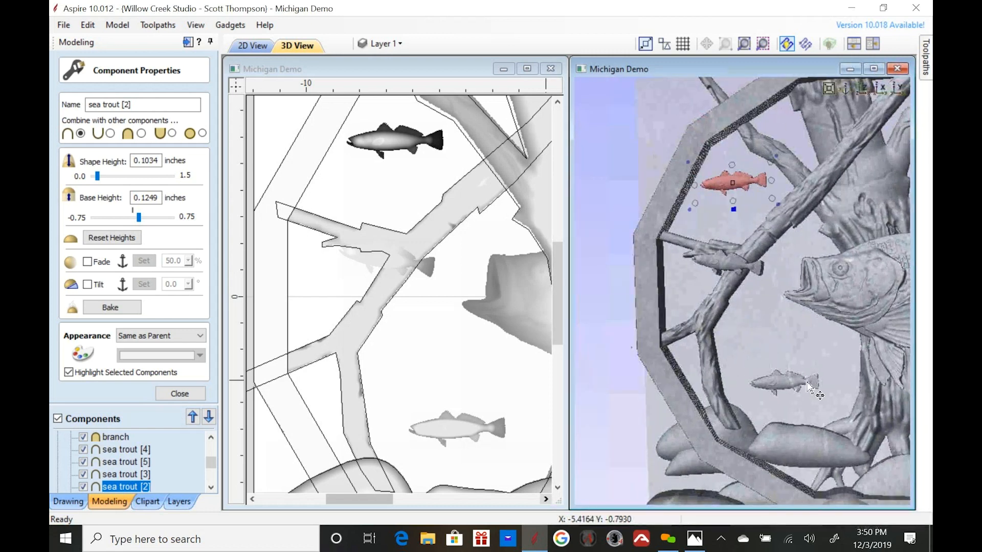
left_click_drag(820, 360, 815, 328)
left_click_drag(699, 393, 734, 325)
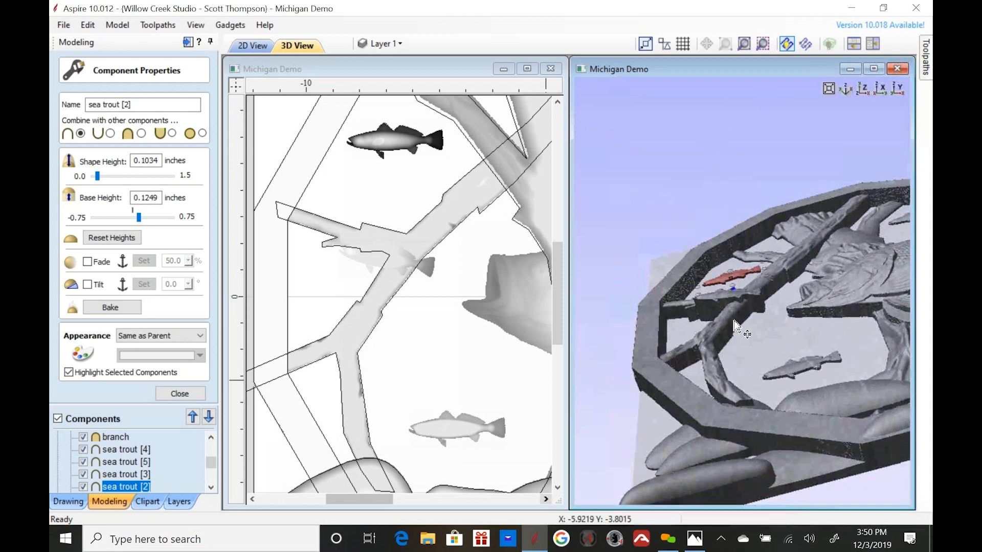
- Try steepening the tilt of sea trout [3] to 18.2 degrees, and reset the angle to 0
left_click(727, 309)
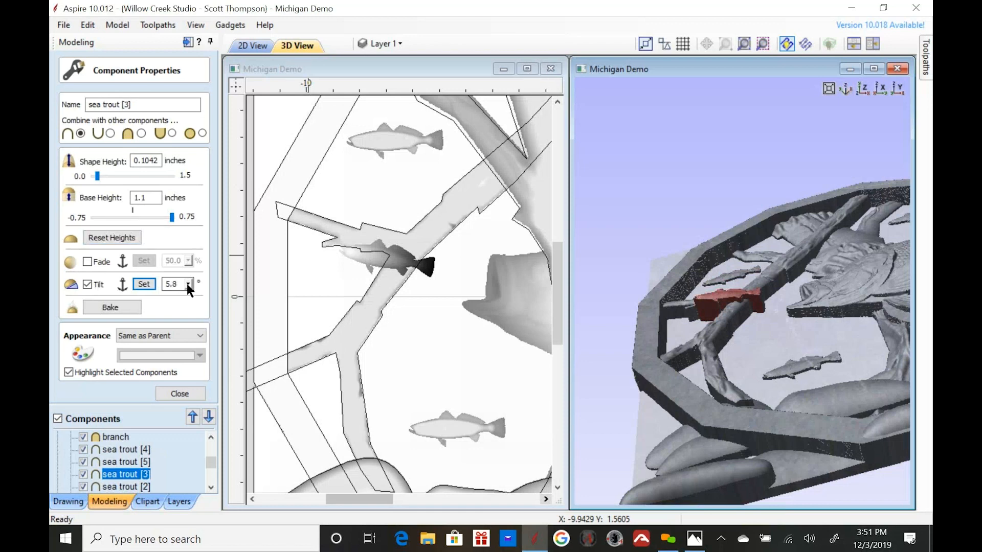
left_click(187, 286)
left_click_drag(194, 298, 241, 305)
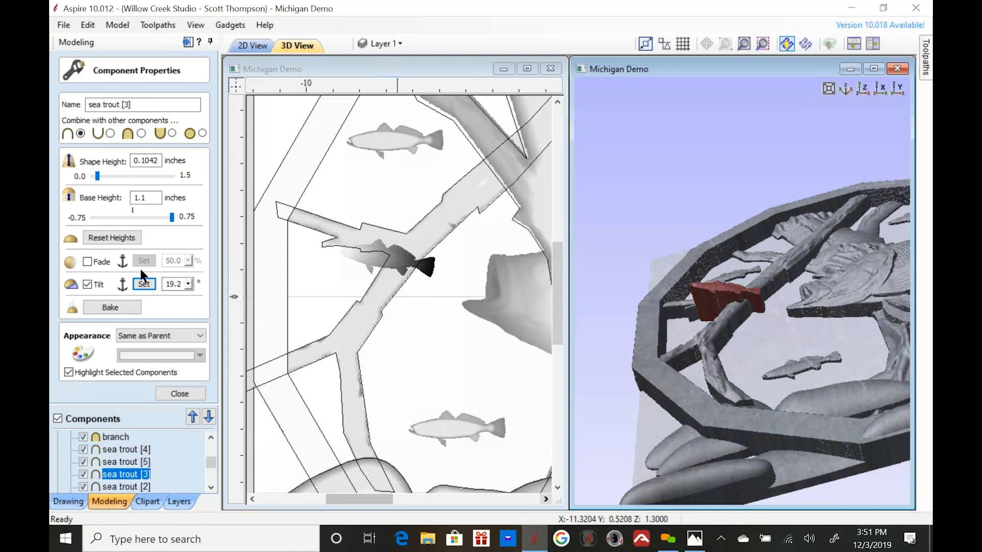
left_click(188, 286)
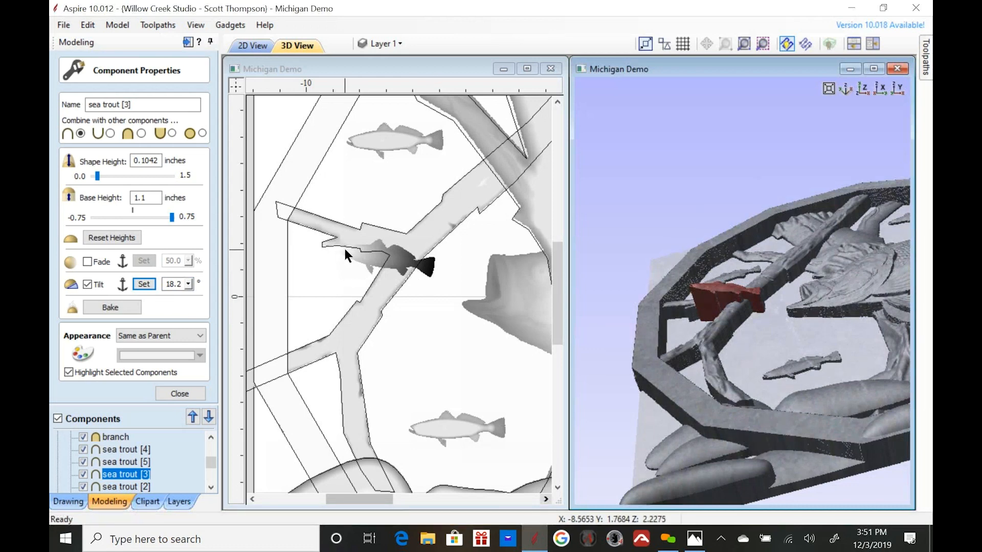
left_click(188, 283)
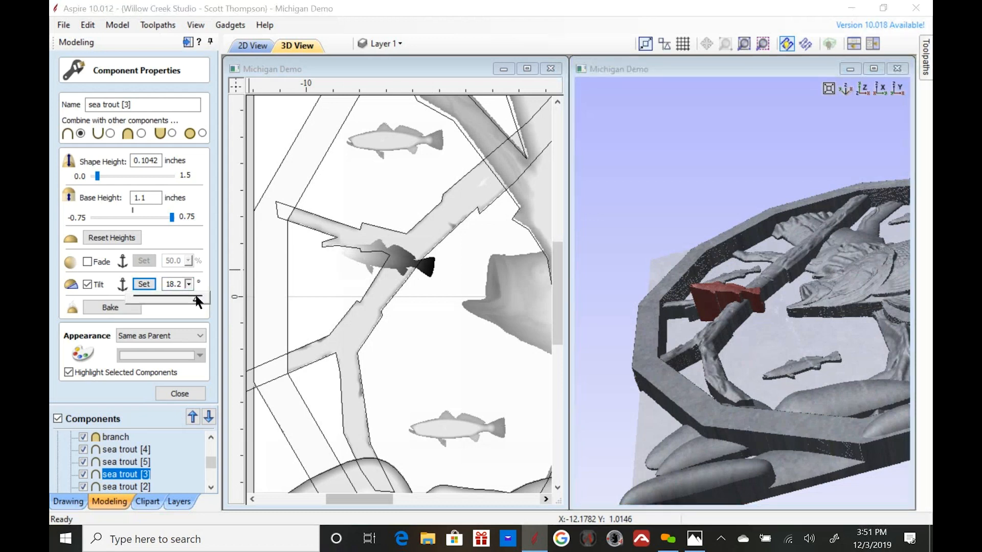
left_click_drag(158, 294, 100, 285)
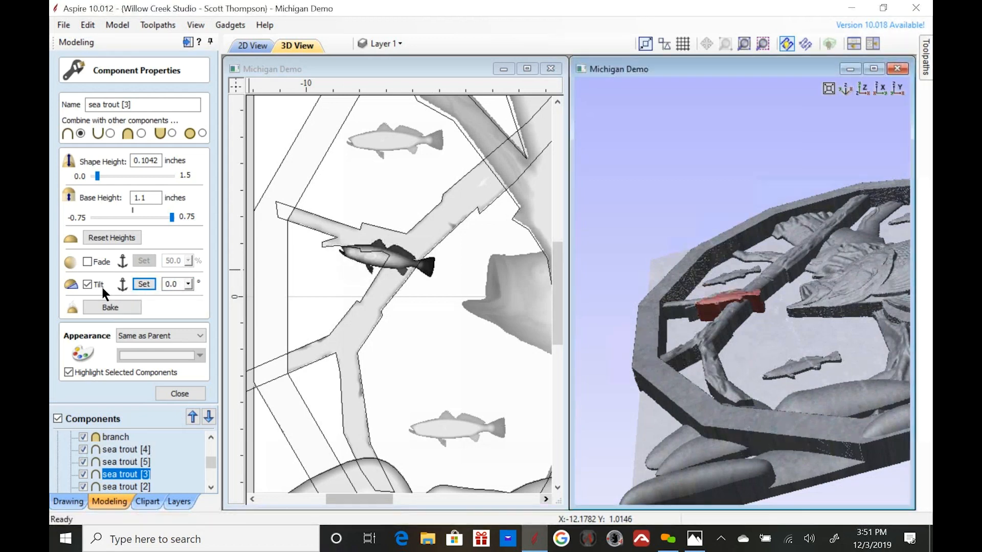
- Redefine the tilt direction of sea trout [3] from head to tail, set the angle to 15.2 degrees, and check it in 3D
left_click(139, 281)
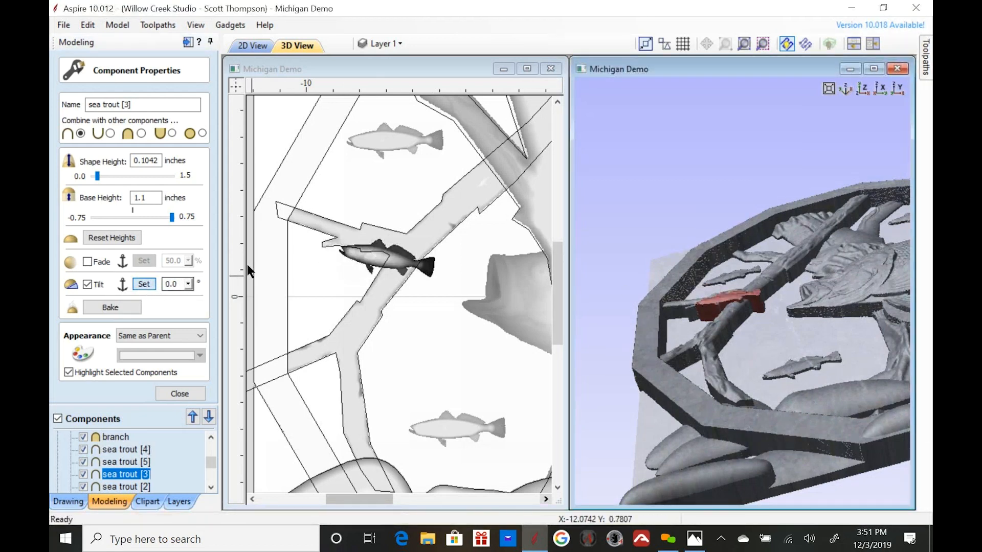
left_click_drag(340, 248, 434, 267)
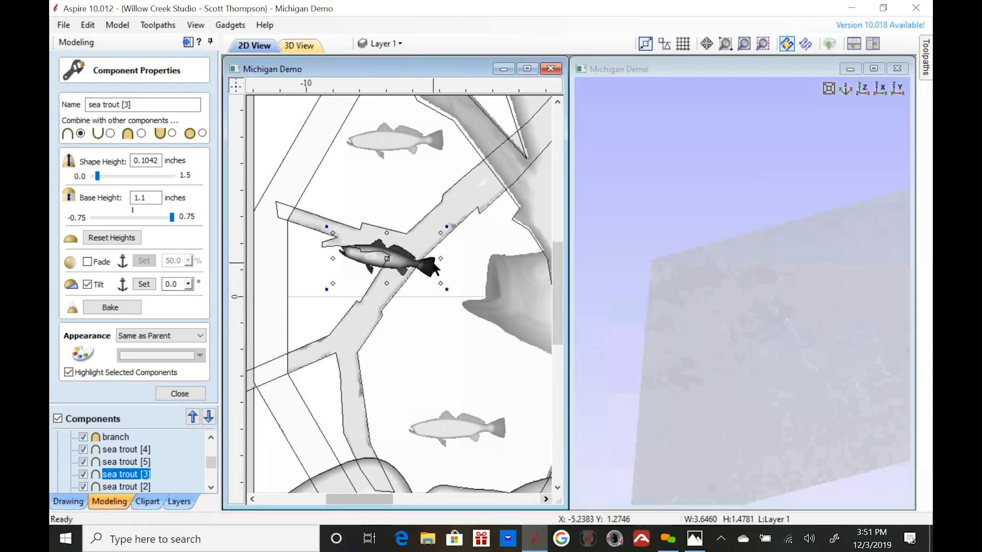
left_click(189, 283)
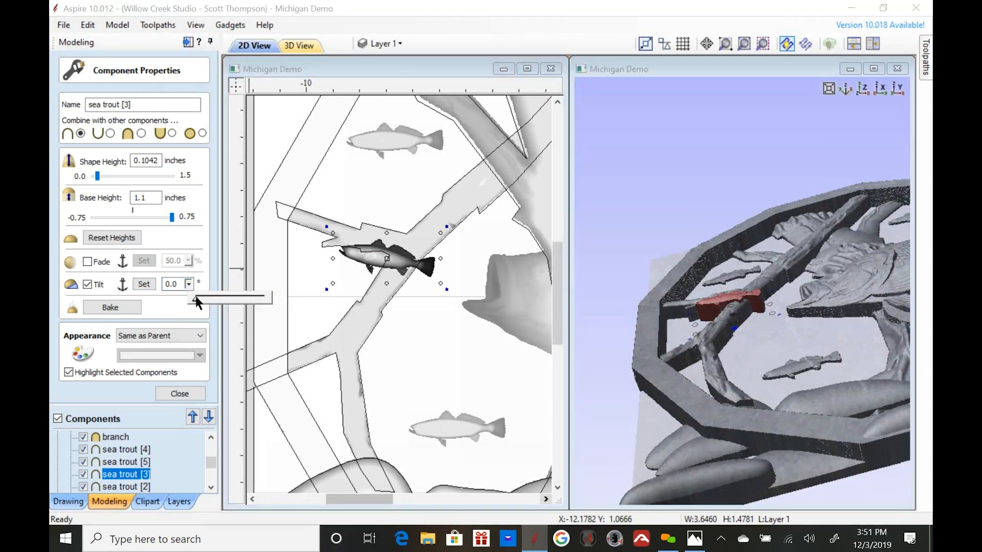
left_click_drag(196, 296, 247, 300)
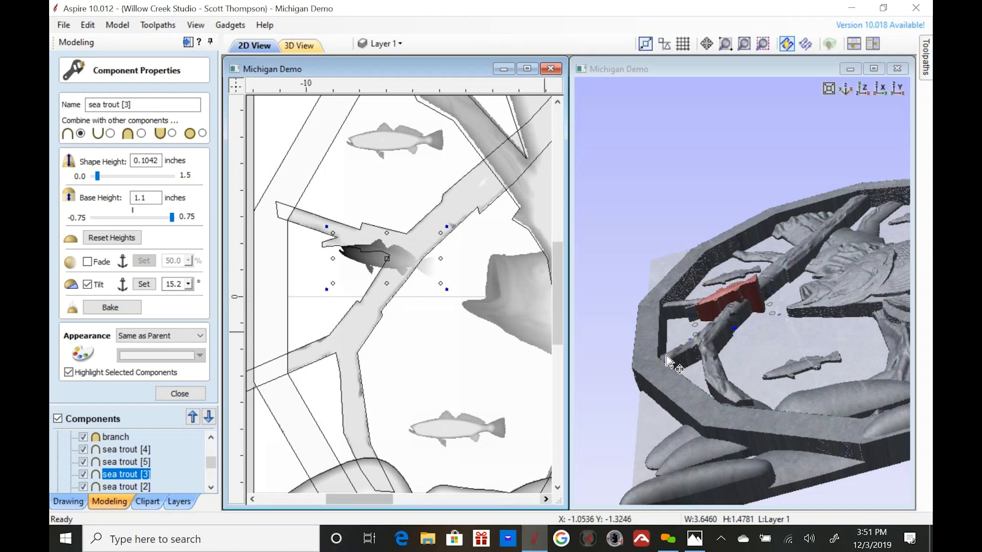
scroll(785, 363, "down", 3)
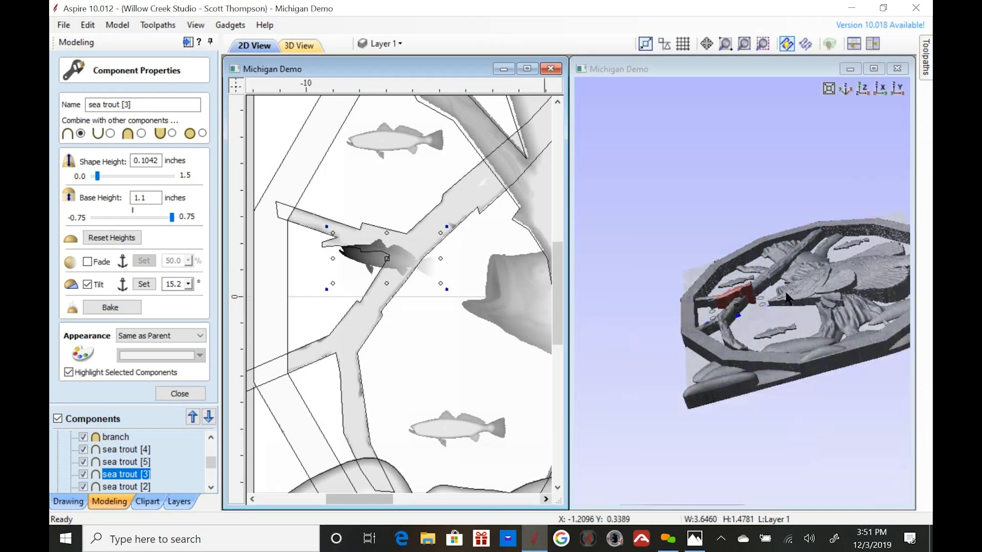
left_click_drag(824, 364, 698, 330)
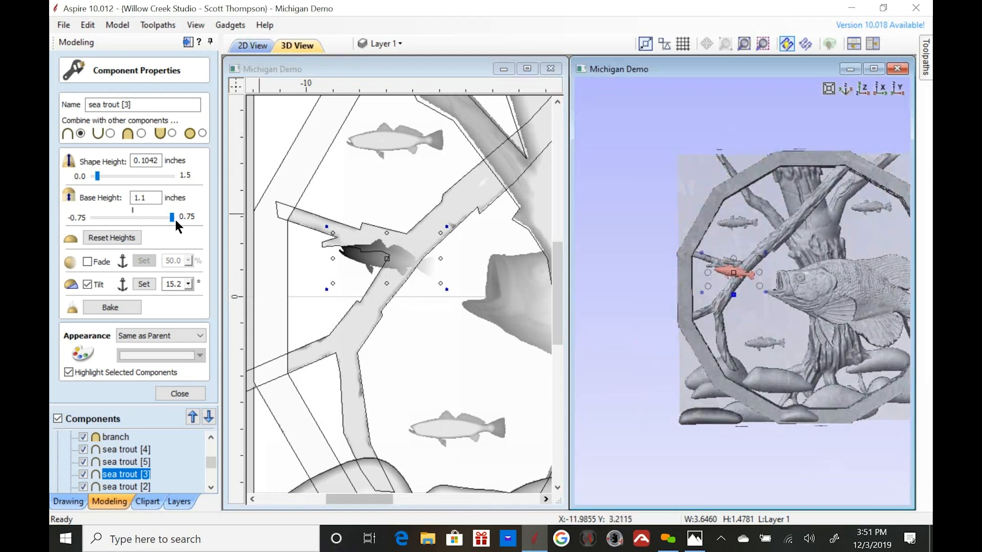
- Set the base height of sea trout [3] to 0.21 inches and shift it slightly down, clear of the short branch stub
left_click_drag(172, 217, 143, 217)
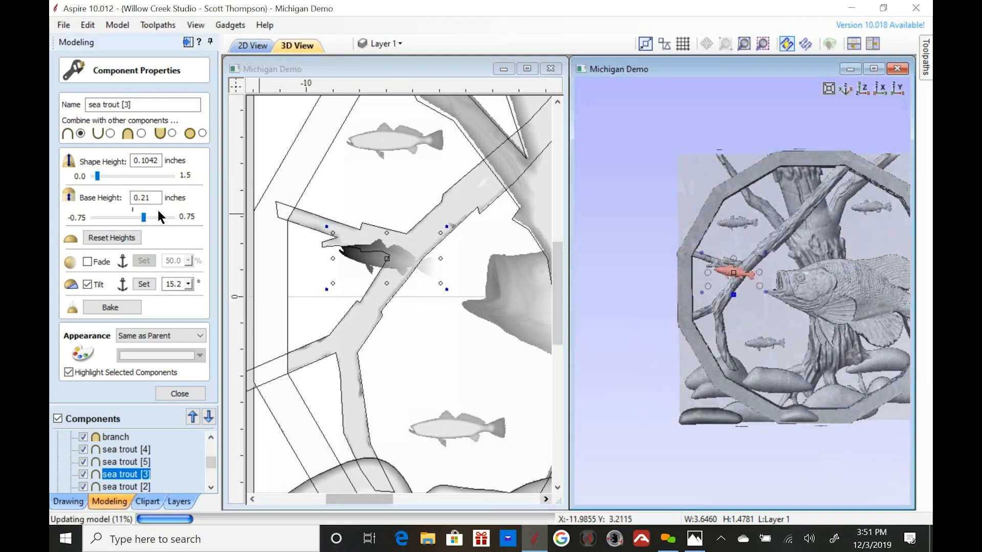
scroll(741, 289, "up", 3)
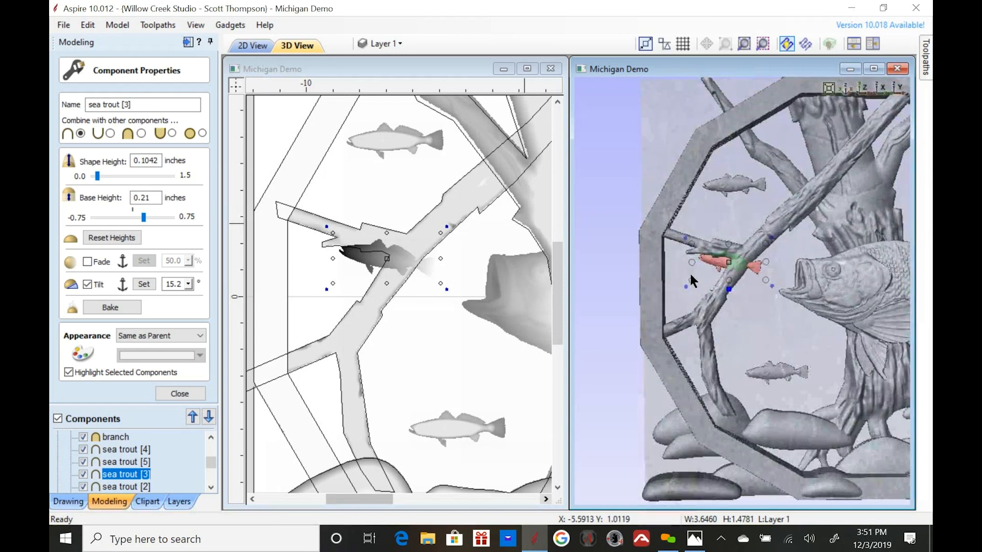
left_click_drag(729, 262, 727, 271)
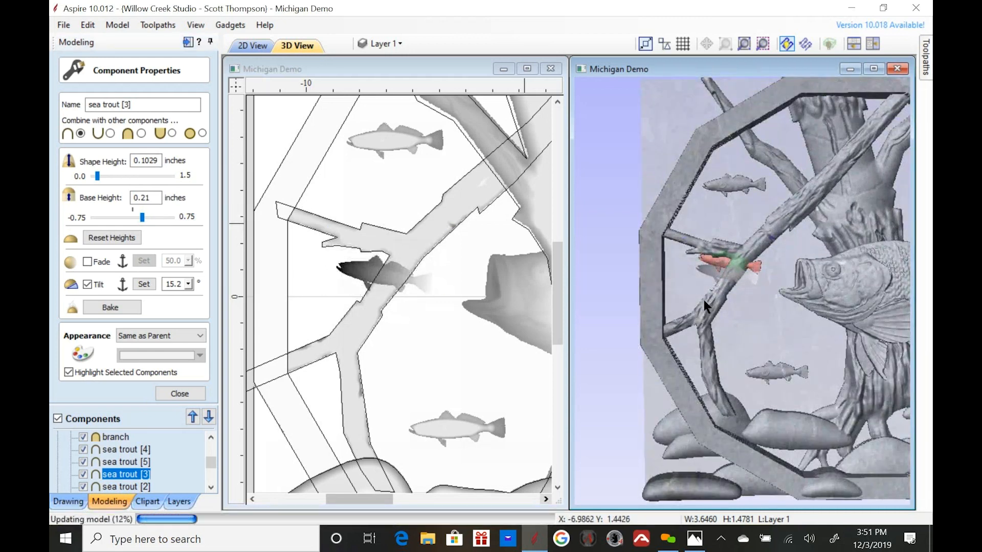
left_click_drag(762, 342, 730, 271)
left_click_drag(774, 330, 834, 338)
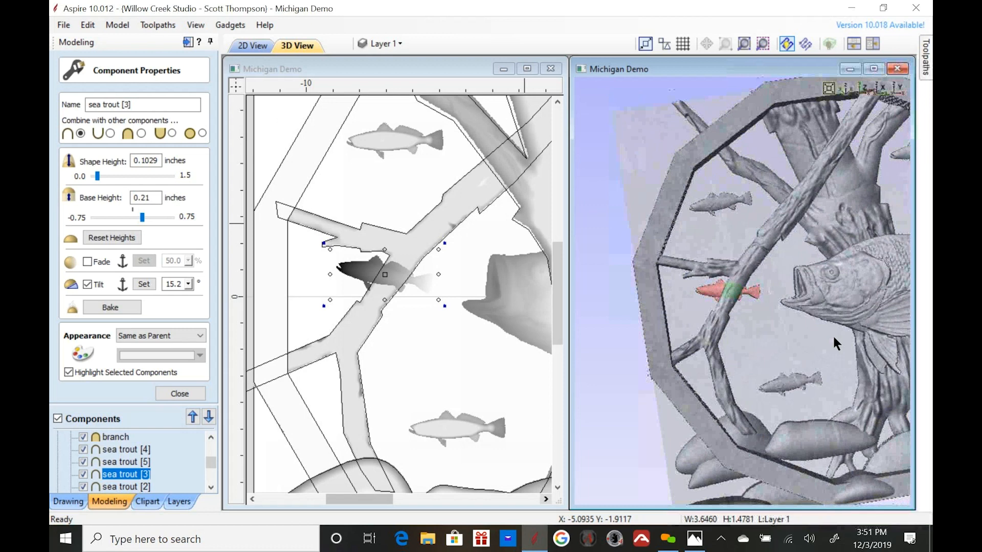
- Move sea trout [2] down beside the diagonal branch and rotate it steeply so its tail overlaps the branch
double_click(717, 207)
left_click_drag(716, 207, 751, 258)
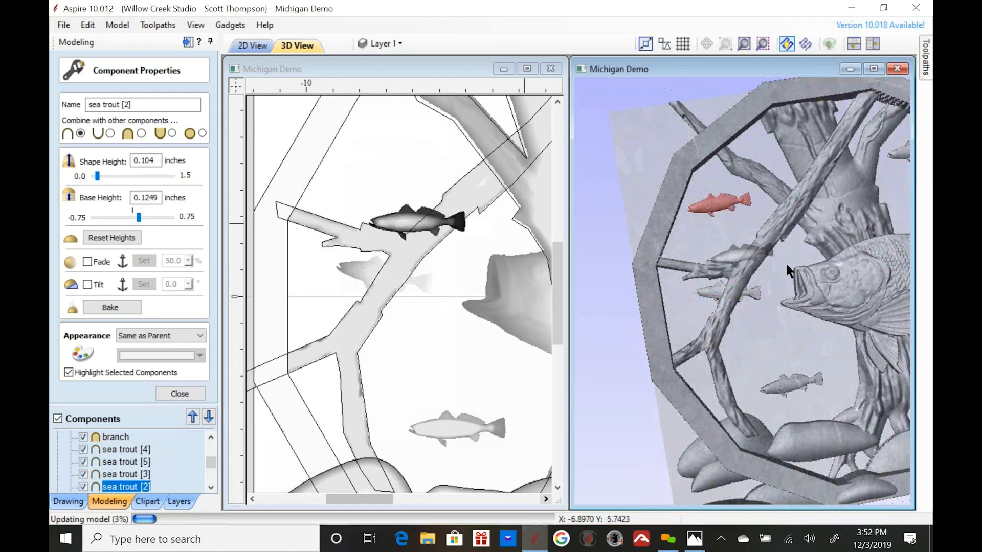
left_click_drag(790, 271, 756, 294)
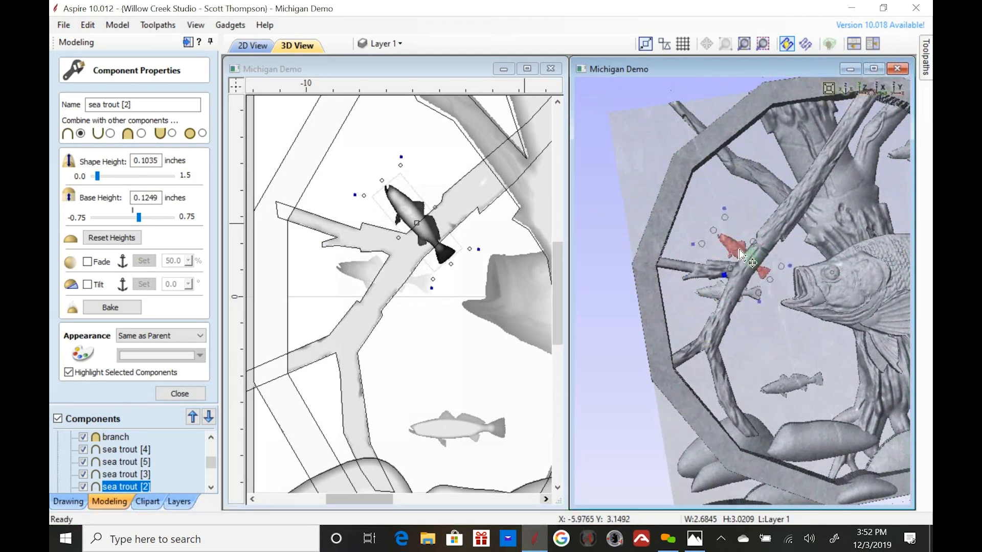
mouse_move(742, 251)
left_mouse_down()
mouse_move(735, 241)
mouse_move(744, 240)
left_mouse_up()
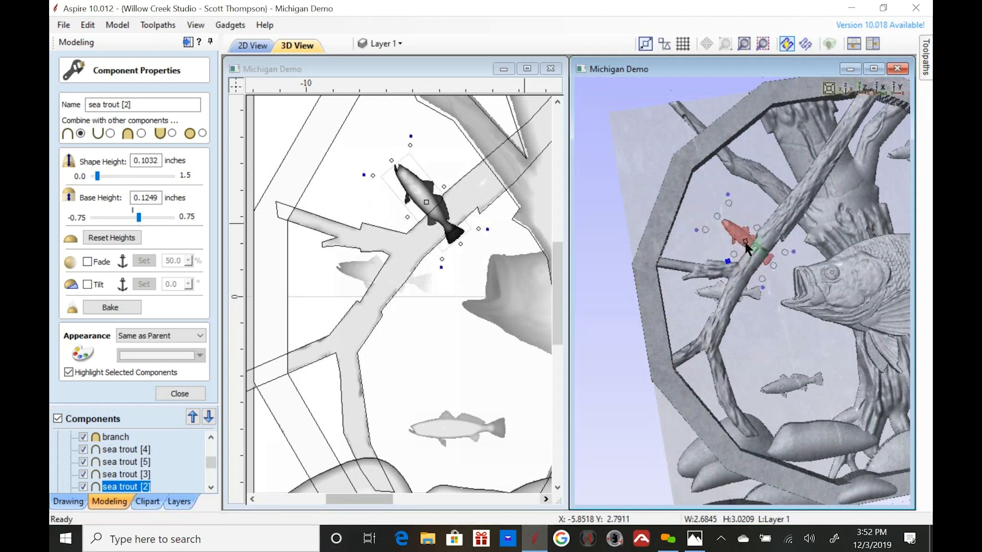
- Enable tilt on sea trout [2], define its direction from head to tail, and set the angle to 17.8 degrees
left_click(87, 284)
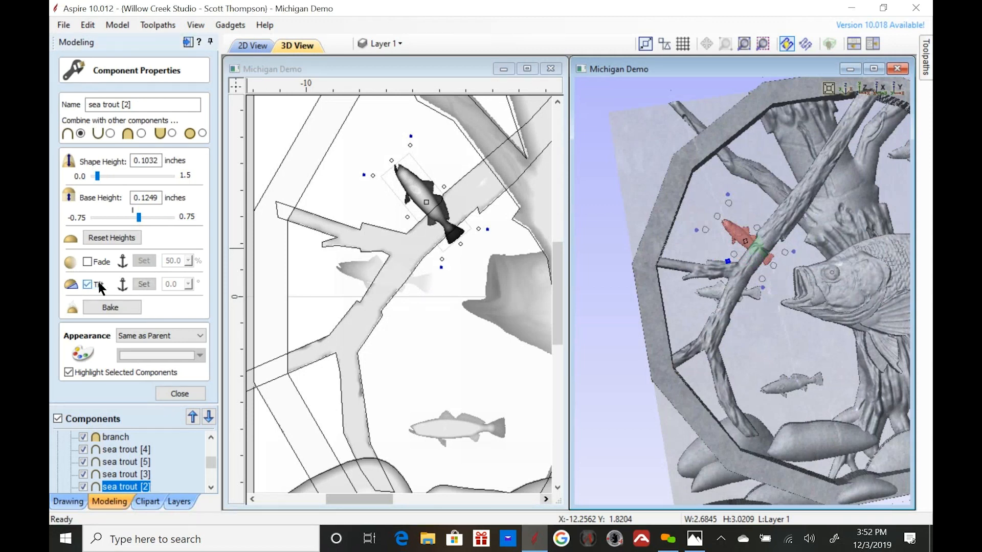
left_click(137, 285)
left_click_drag(396, 166, 457, 241)
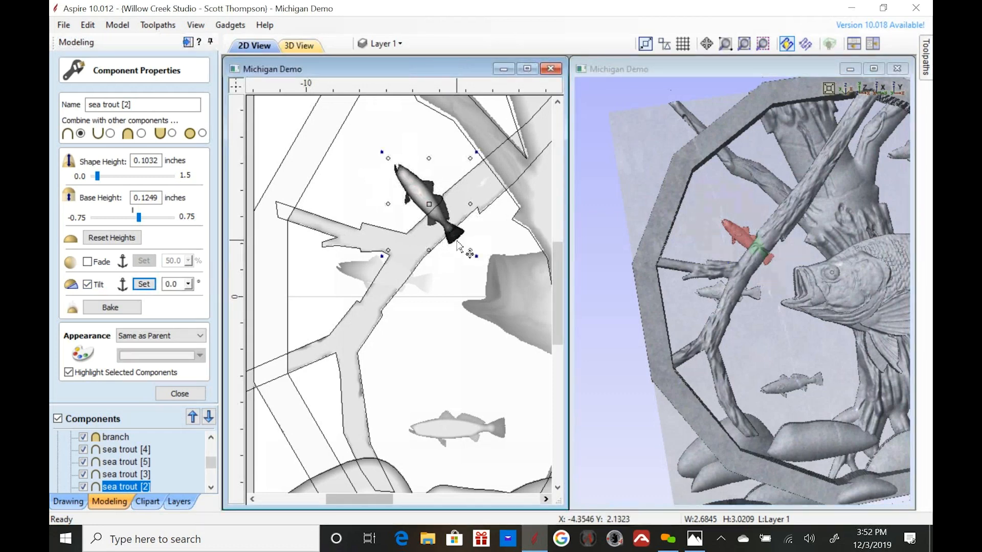
left_click(188, 285)
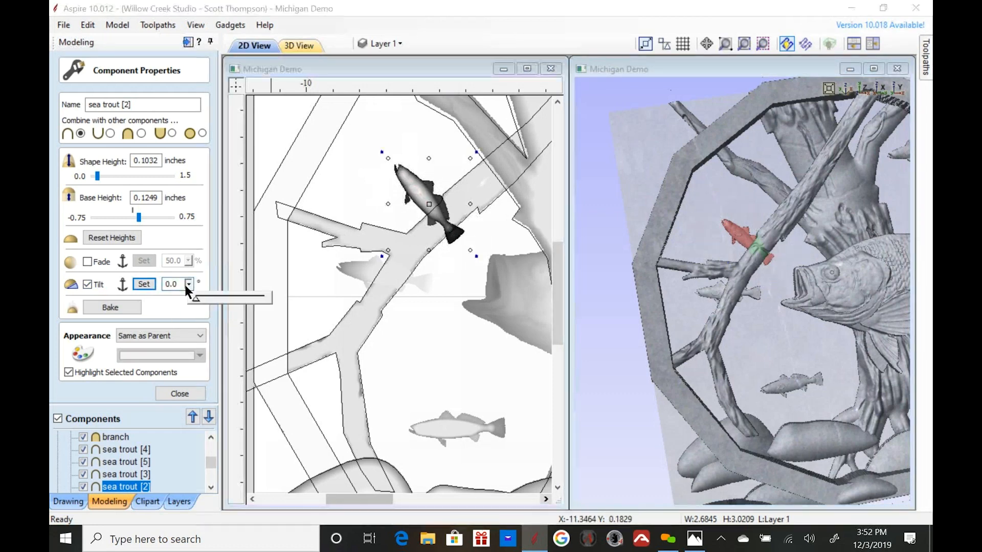
left_click(227, 297)
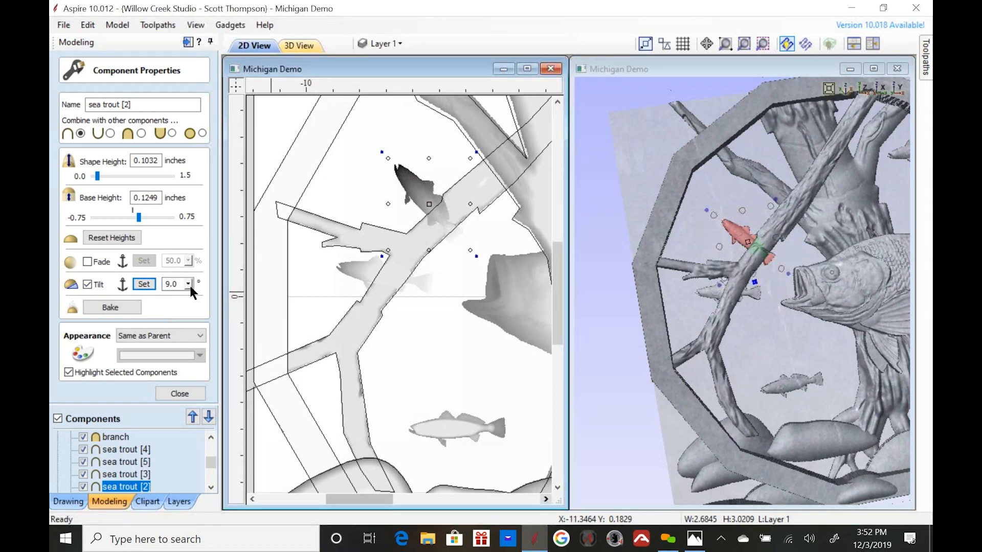
left_click(188, 285)
left_click(226, 300)
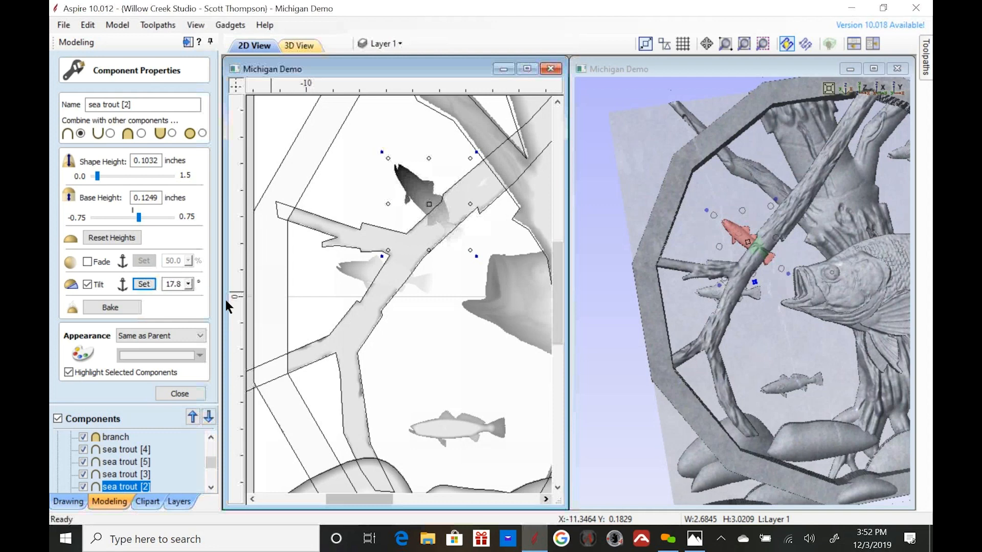
- Raise the base height of sea trout [2] to 0.42 inches and check how it sits over the branch in 3D
left_click_drag(138, 218, 154, 221)
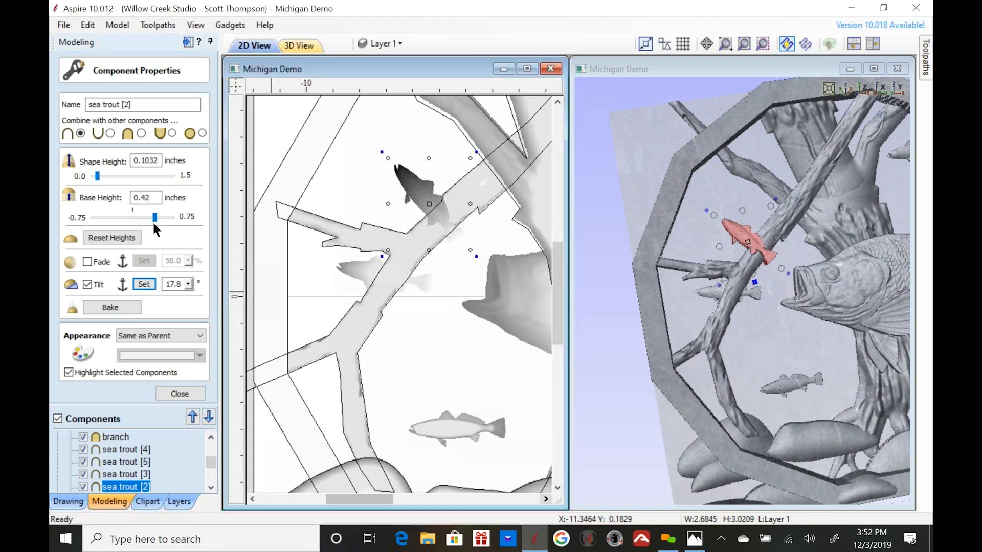
left_click_drag(731, 237, 661, 216)
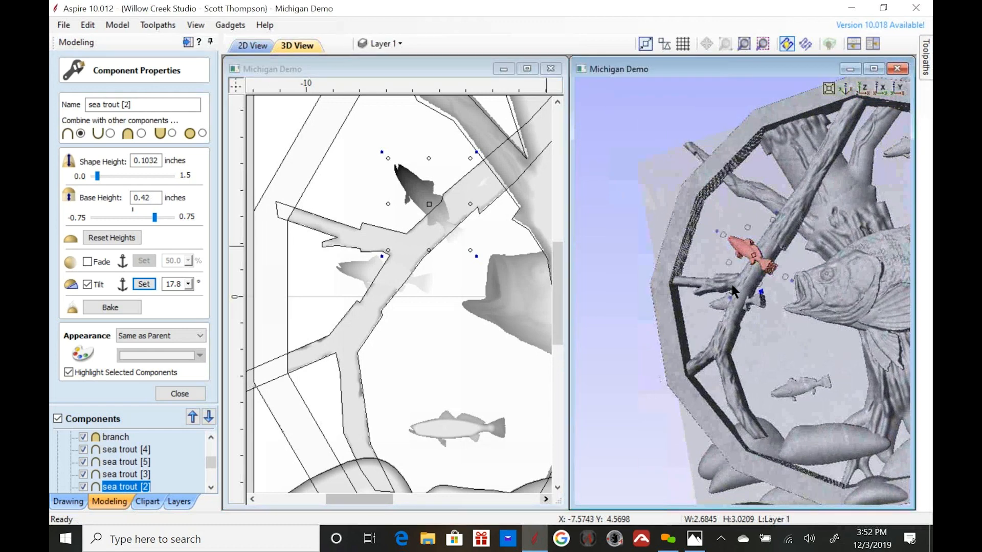
left_click_drag(777, 294, 740, 330)
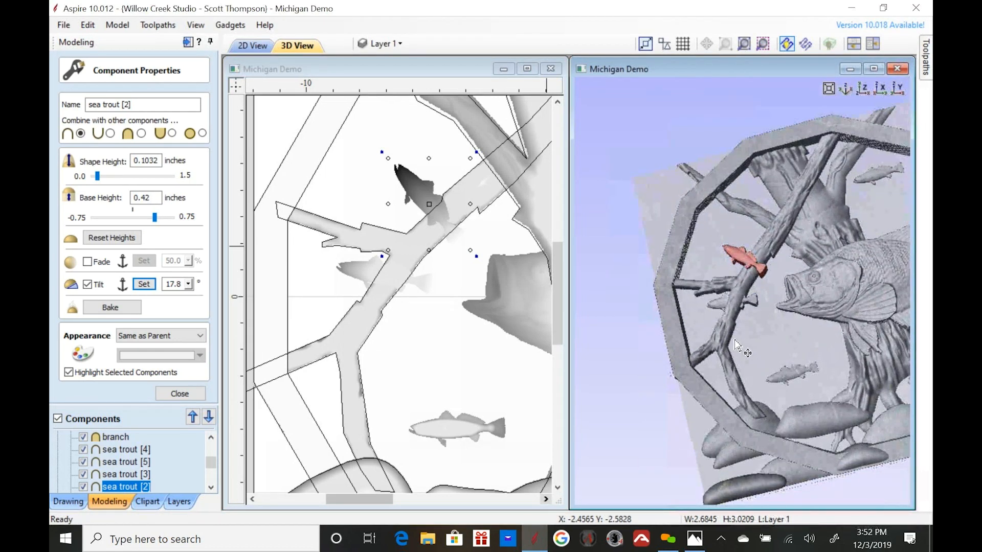
left_click_drag(738, 321, 744, 385)
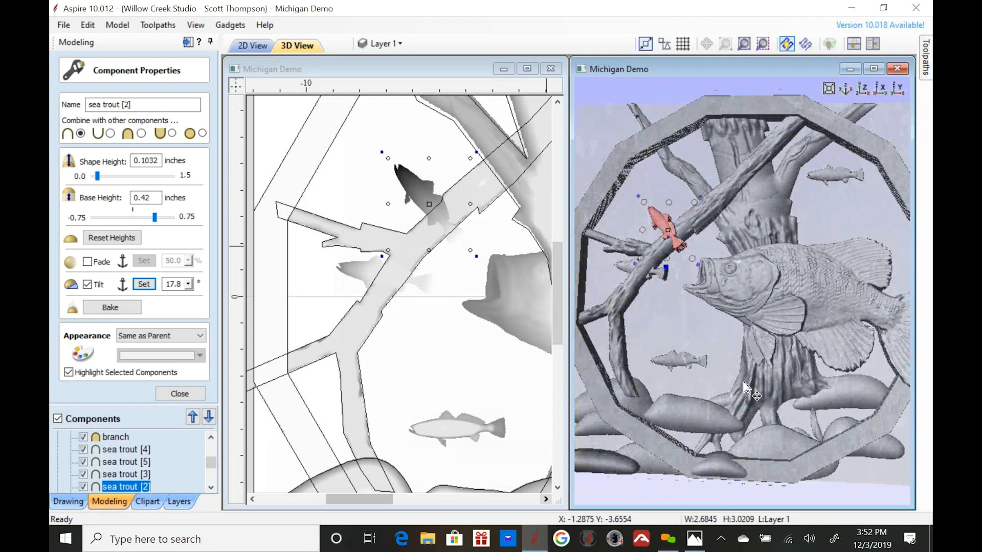
scroll(778, 184, "down", 1)
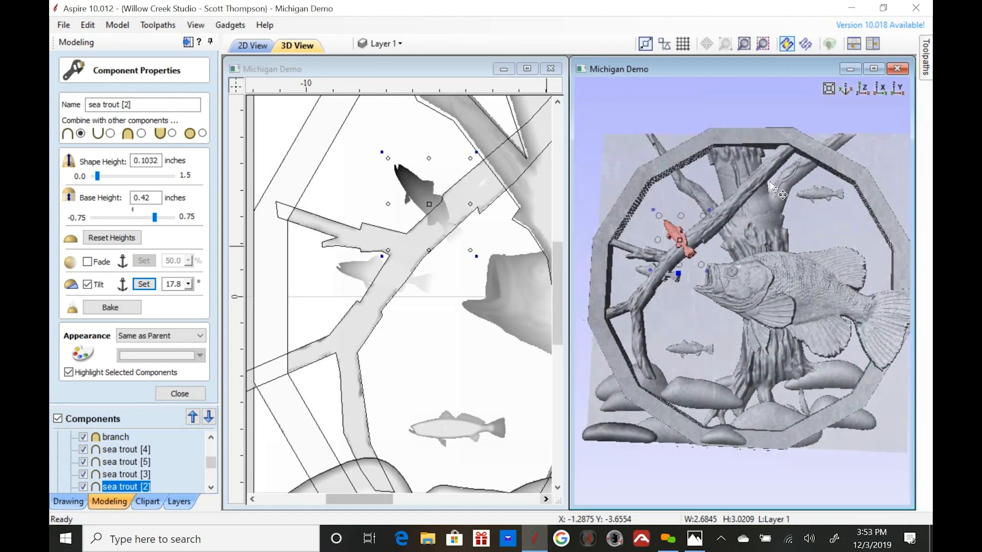
- Reselect sea trout [2] in the 3D model and rotate it to a shallower angle across the branch
left_click(683, 273)
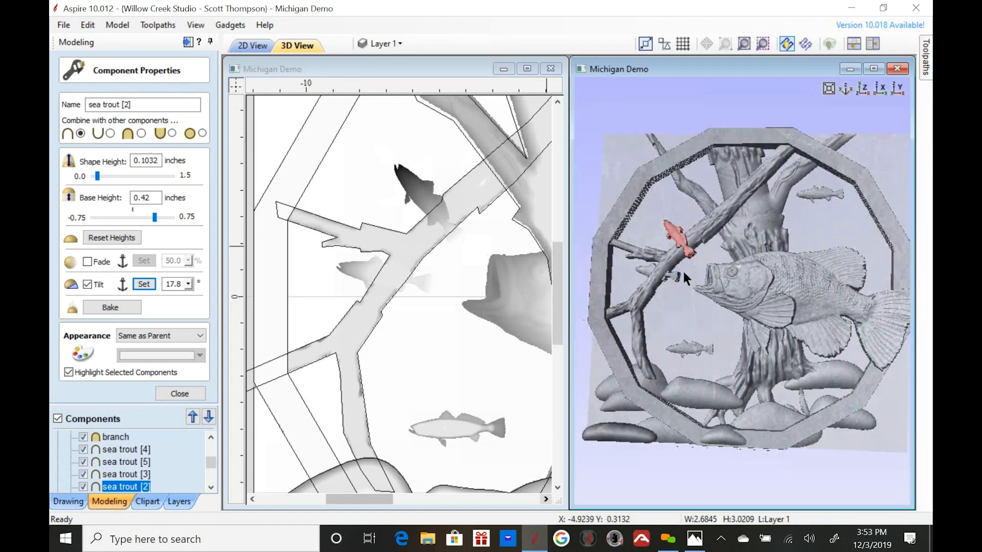
double_click(674, 234)
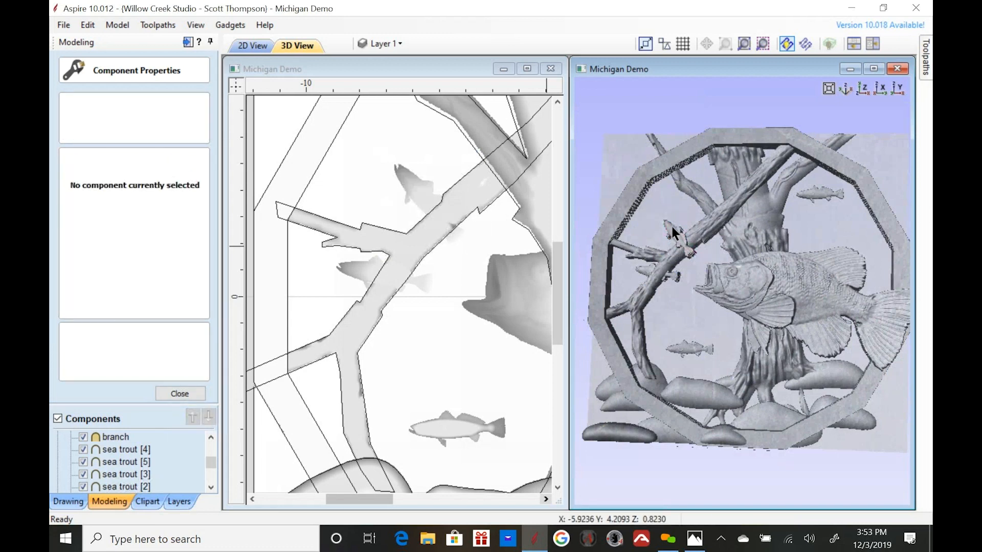
left_click(672, 231)
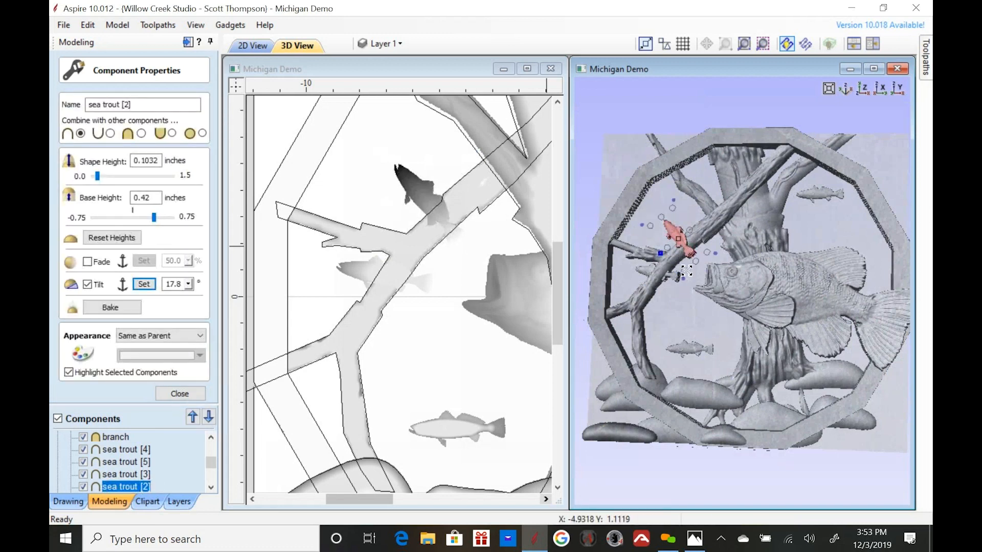
left_click(686, 284)
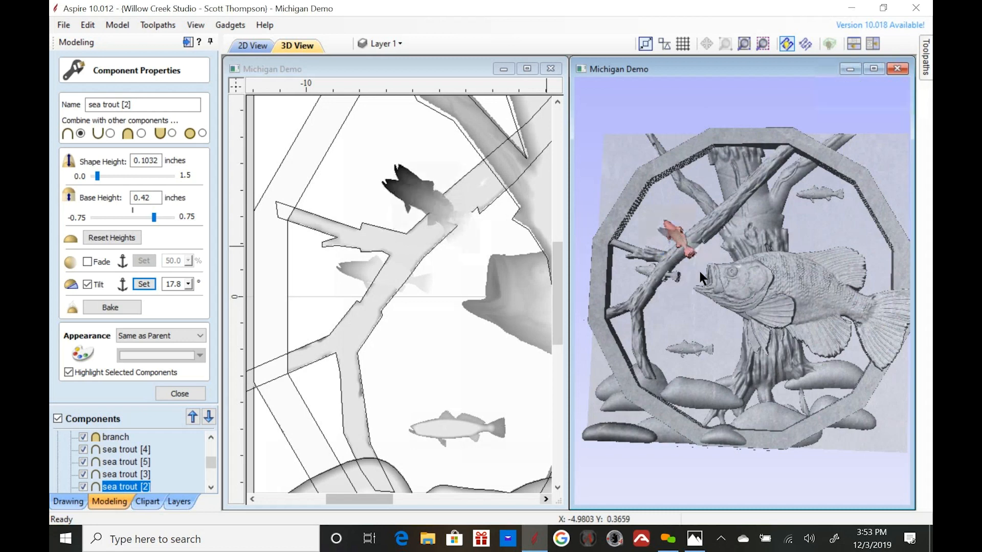
left_click(698, 269)
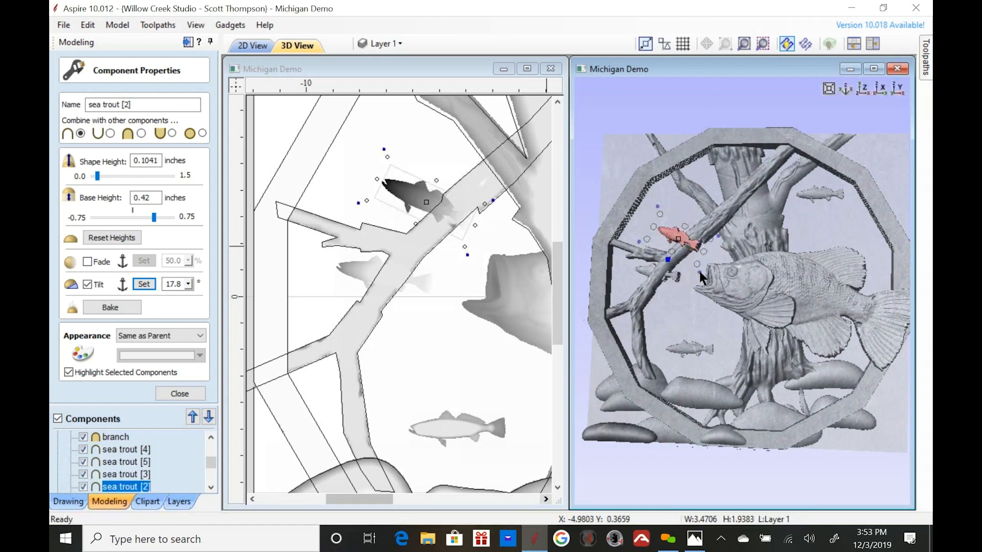
- Examine the trout, crappie and branch in the relief up close and as a whole, and close the component properties
scroll(703, 248, "up", 6)
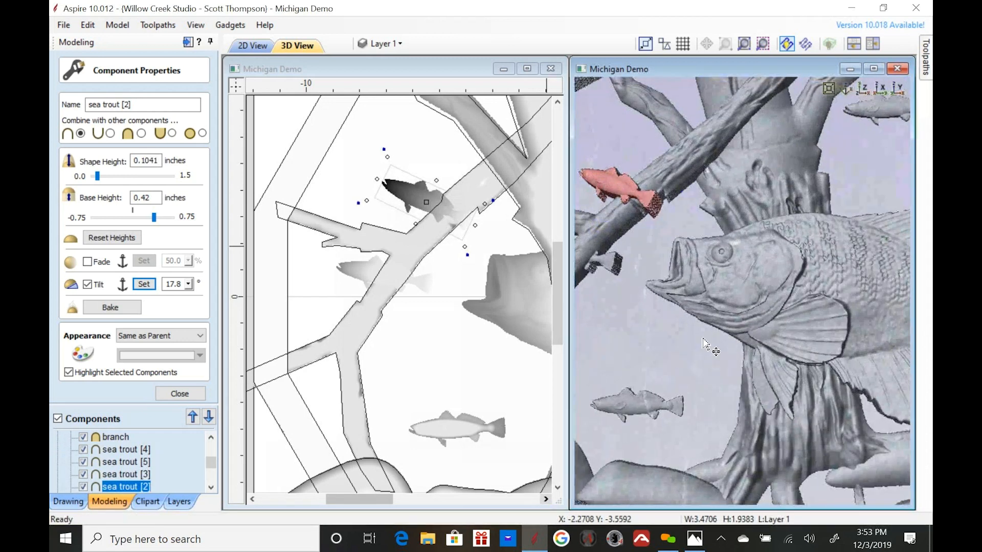
left_click_drag(710, 324, 725, 277)
scroll(686, 360, "down", 6)
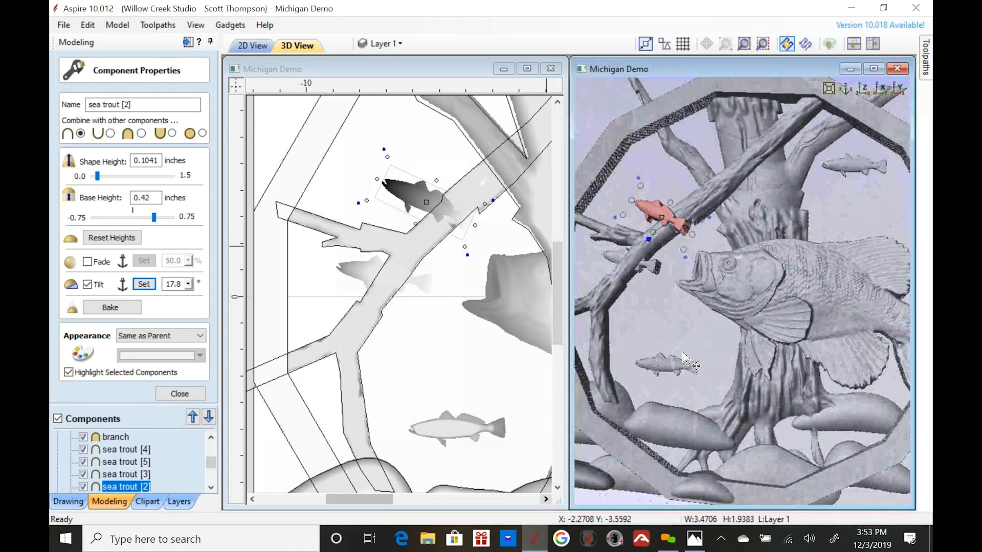
scroll(694, 351, "down", 2)
mouse_move(693, 351)
left_mouse_down()
mouse_move(658, 352)
mouse_move(689, 362)
mouse_move(703, 353)
left_mouse_up()
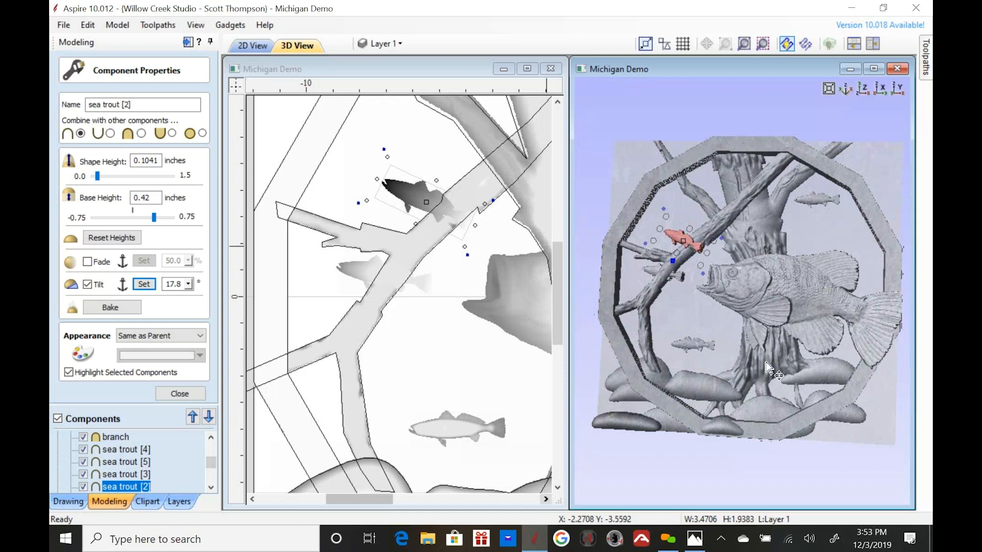
left_click_drag(766, 362, 760, 369)
left_click(833, 224)
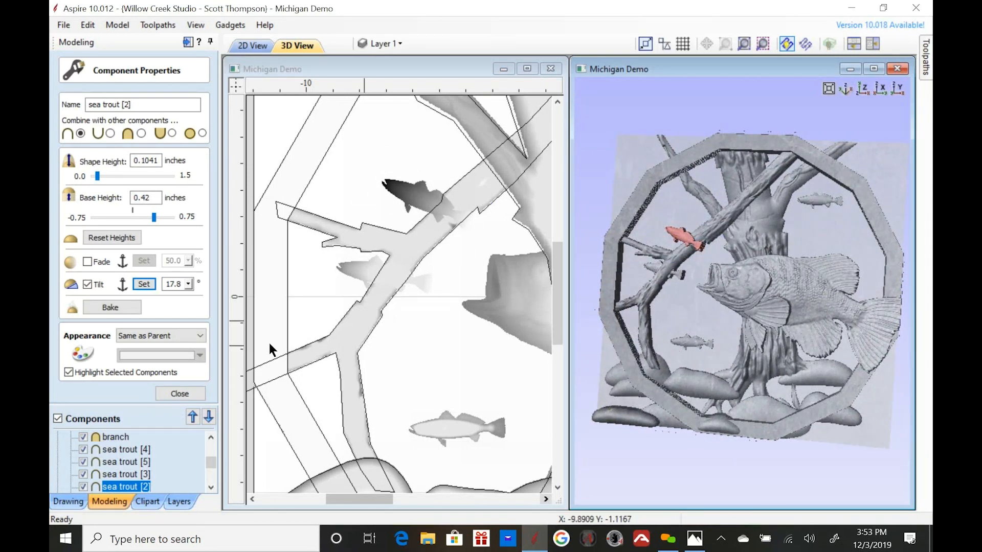
left_click(193, 393)
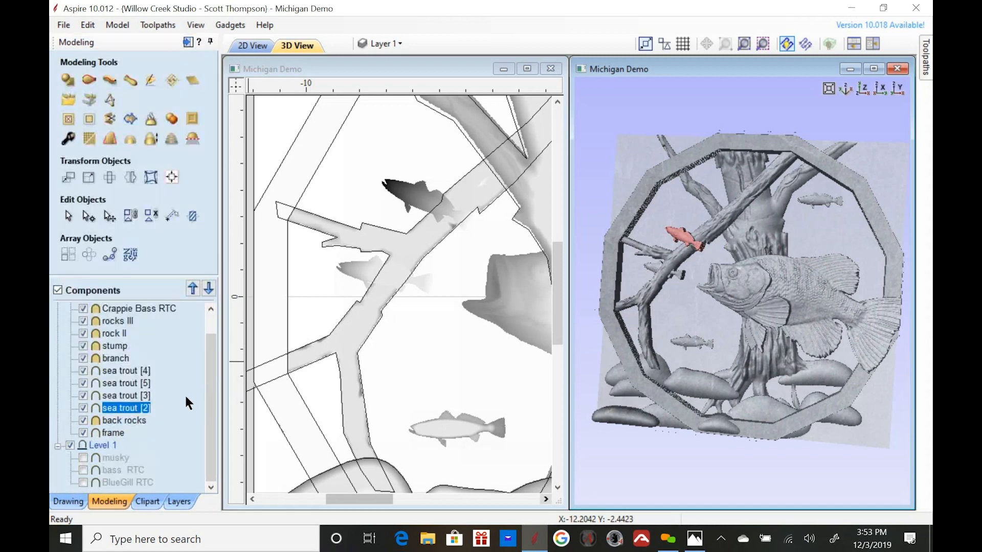
- Show the musky component, place it directly above frame in the component order, and hide it after checking it in 3D
left_click(82, 457)
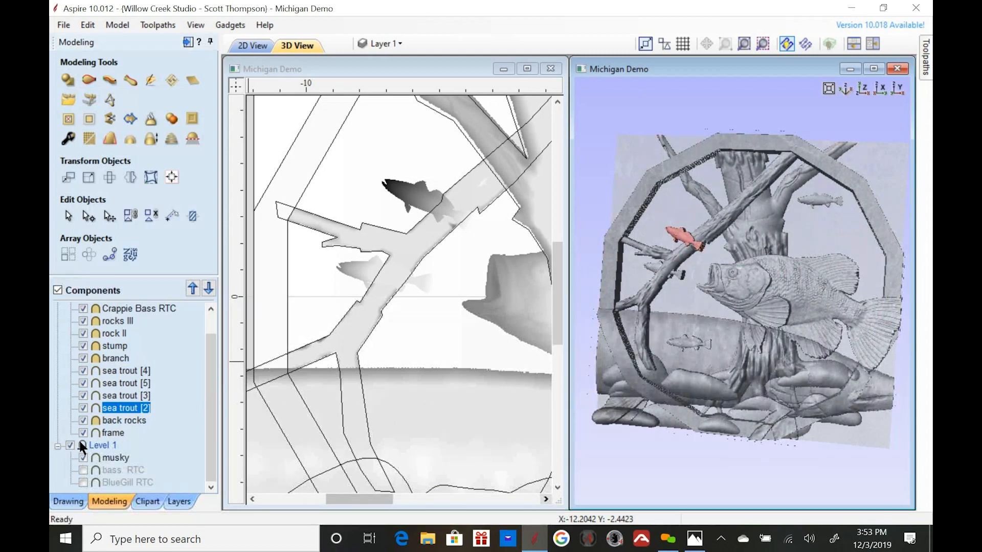
left_click_drag(105, 456, 122, 433)
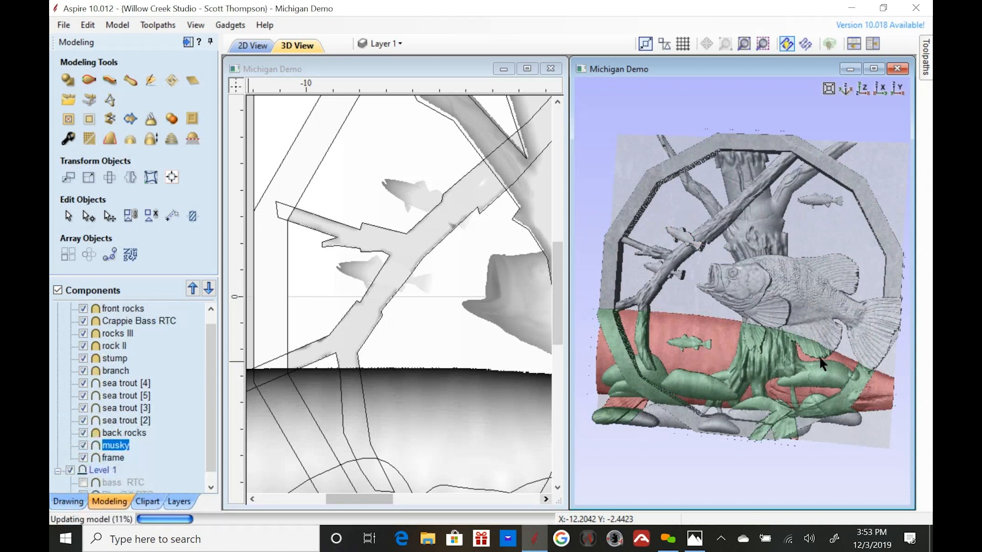
left_click_drag(681, 357, 690, 307)
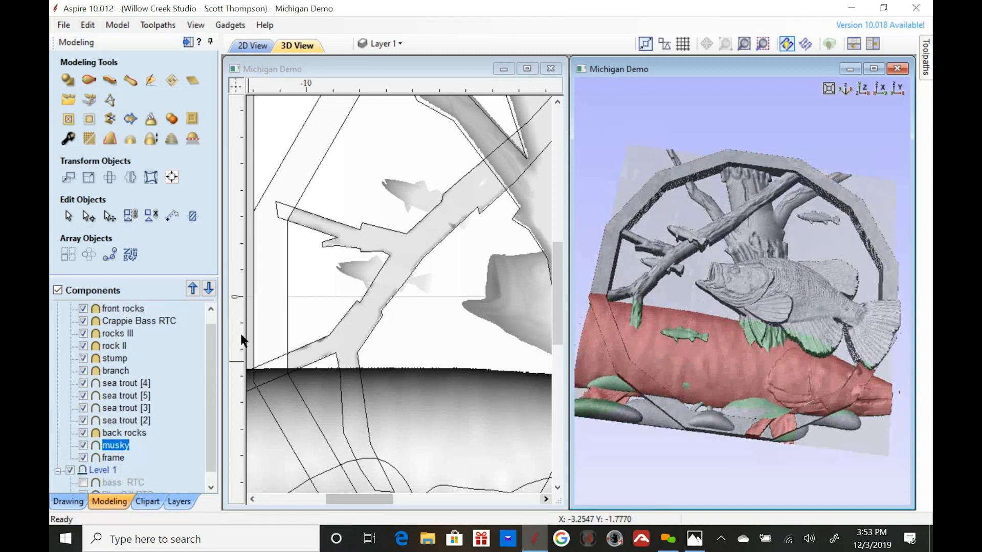
left_click(83, 445)
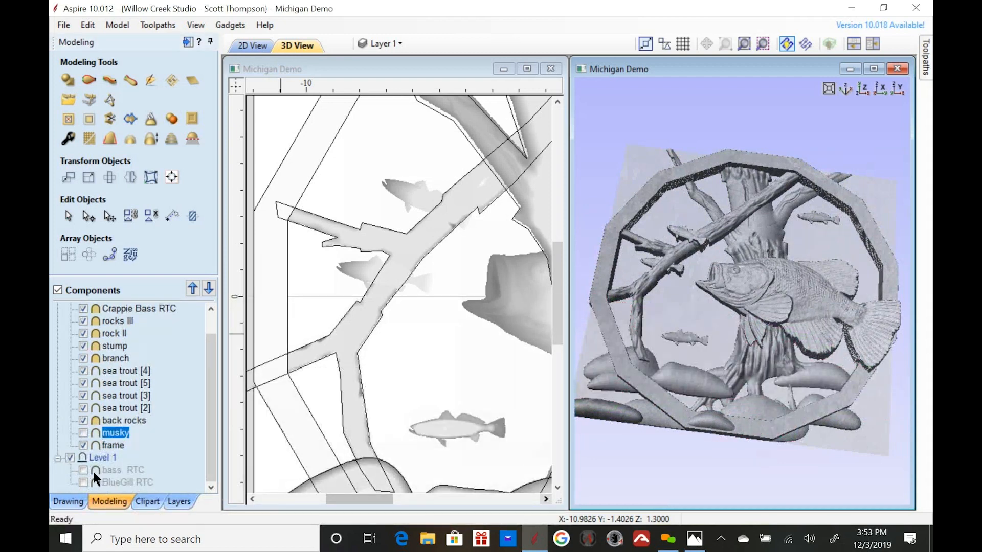
- Show the bass RTC component, move it toward the upper left of the composition, and hide it again
left_click(81, 470)
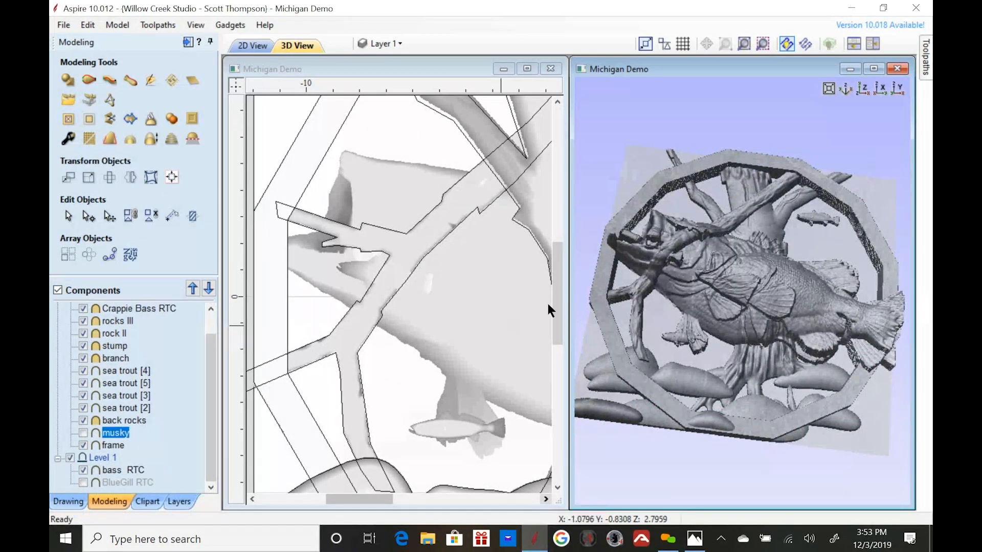
scroll(498, 309, "down", 3)
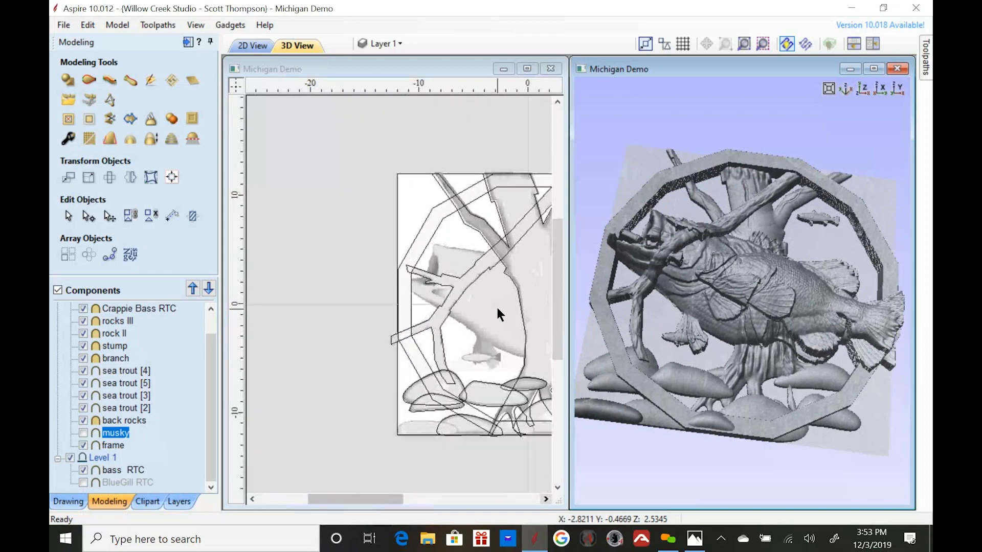
left_click(496, 304)
left_click(497, 296)
left_click_drag(498, 296, 430, 233)
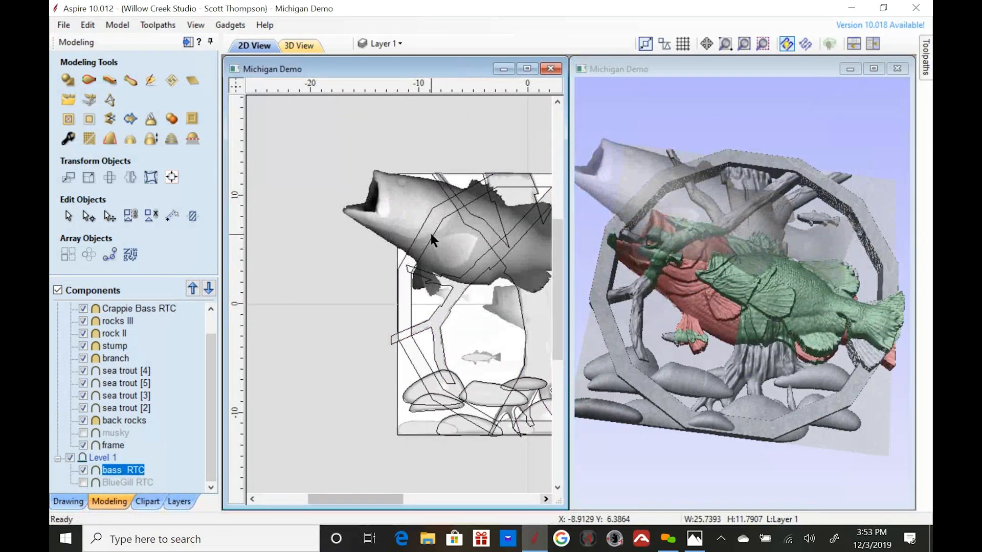
left_click(83, 470)
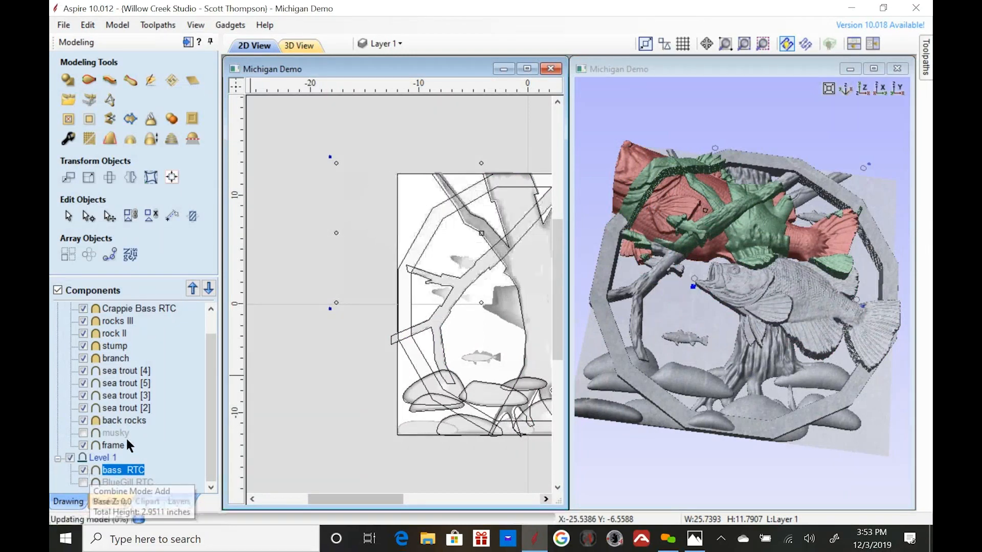
- Show the BlueGill RTC component and move it to the upper right of the composition, above the crappie
left_click(83, 483)
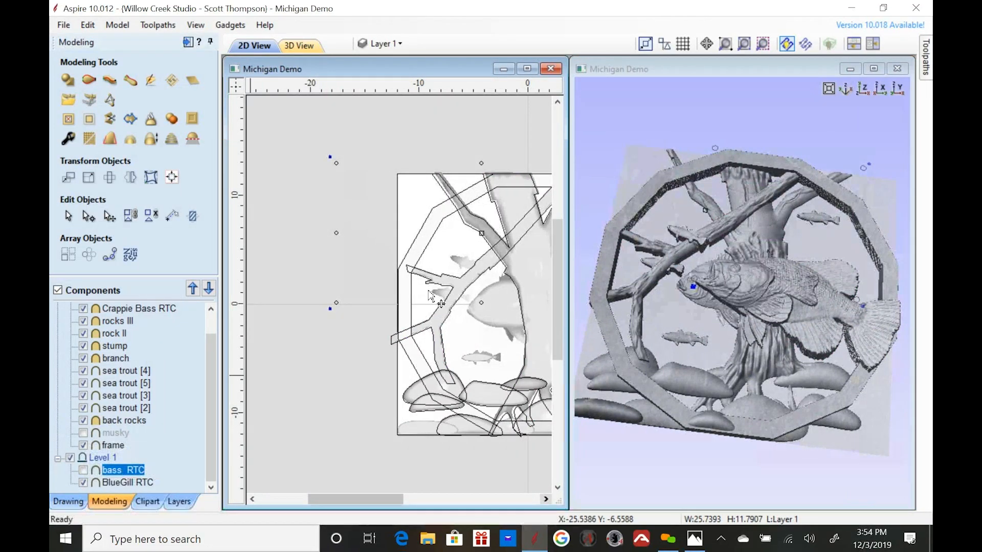
left_click(708, 303)
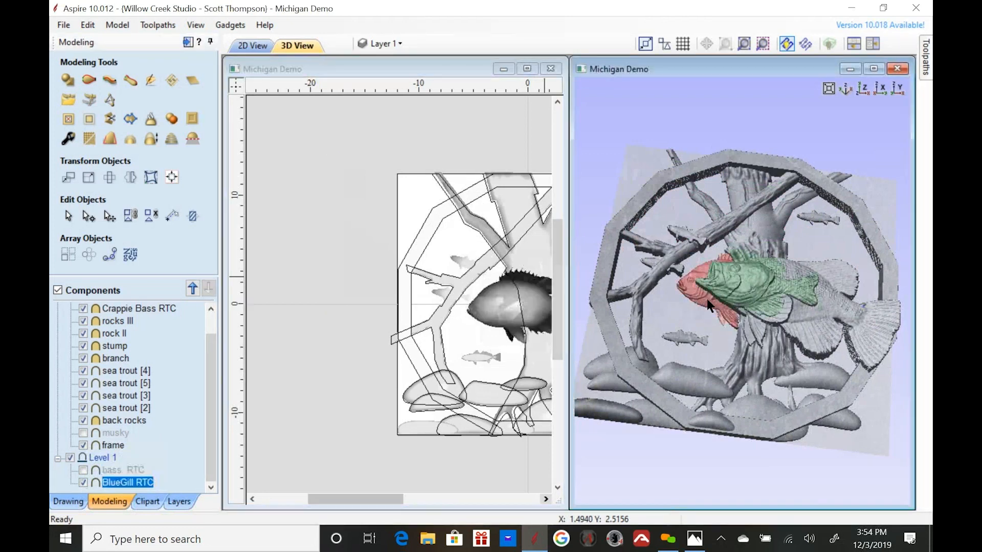
left_click_drag(707, 299, 785, 253)
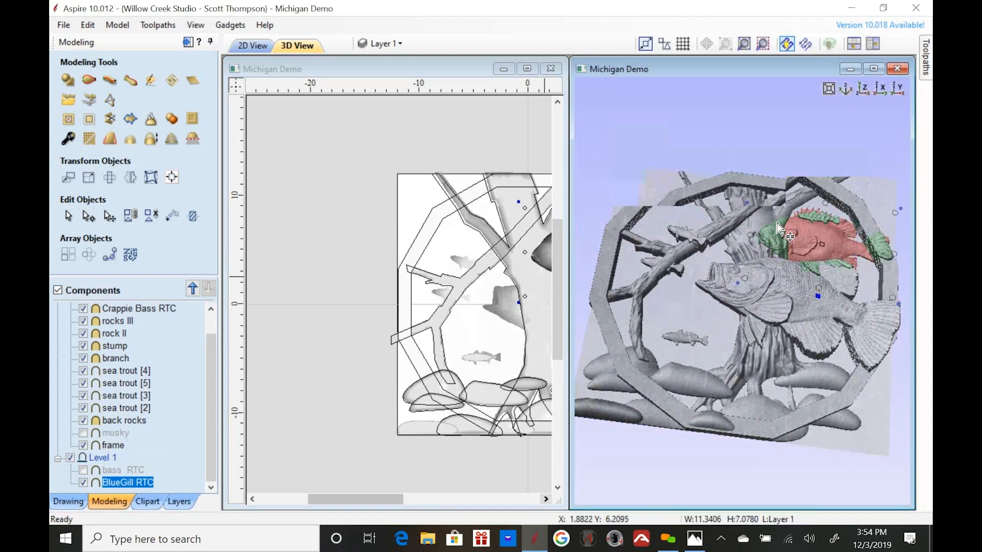
- Scale the bluegill down to about 6.63 by 4.14 inches and place it at the upper left, above the branch
scroll(778, 229, "down", 2)
scroll(285, 278, "down", 1)
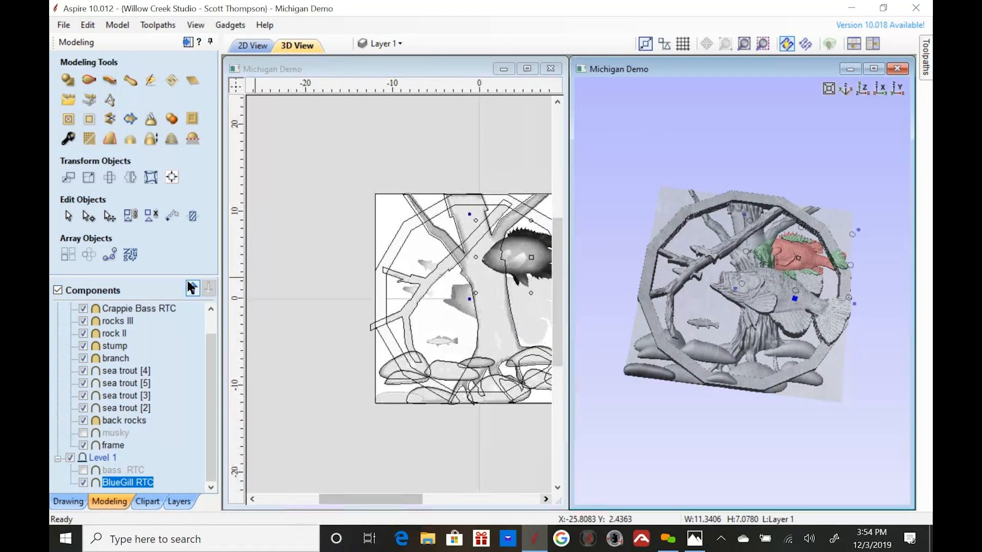
scroll(448, 254, "down", 2)
scroll(447, 253, "up", 2)
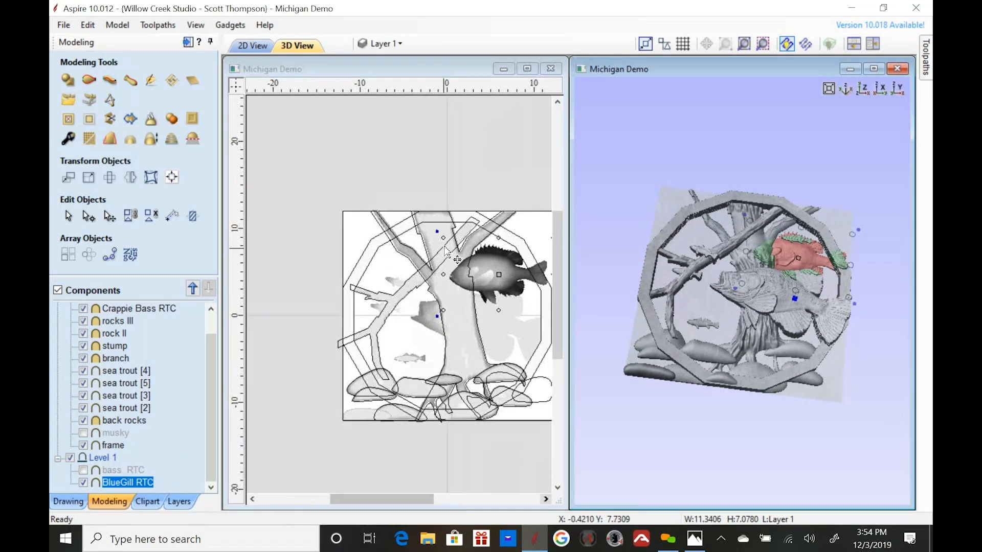
left_click_drag(443, 237, 391, 254)
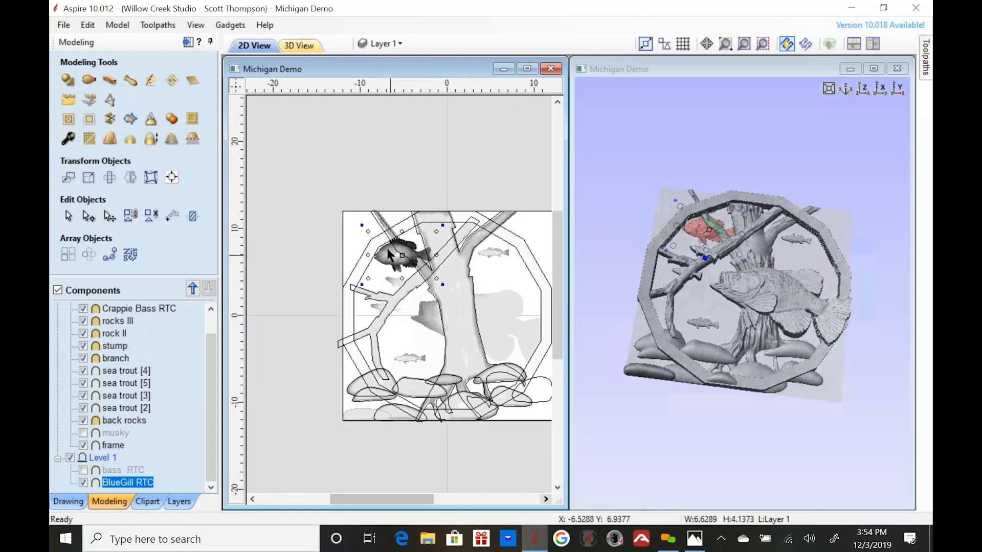
left_click(395, 334)
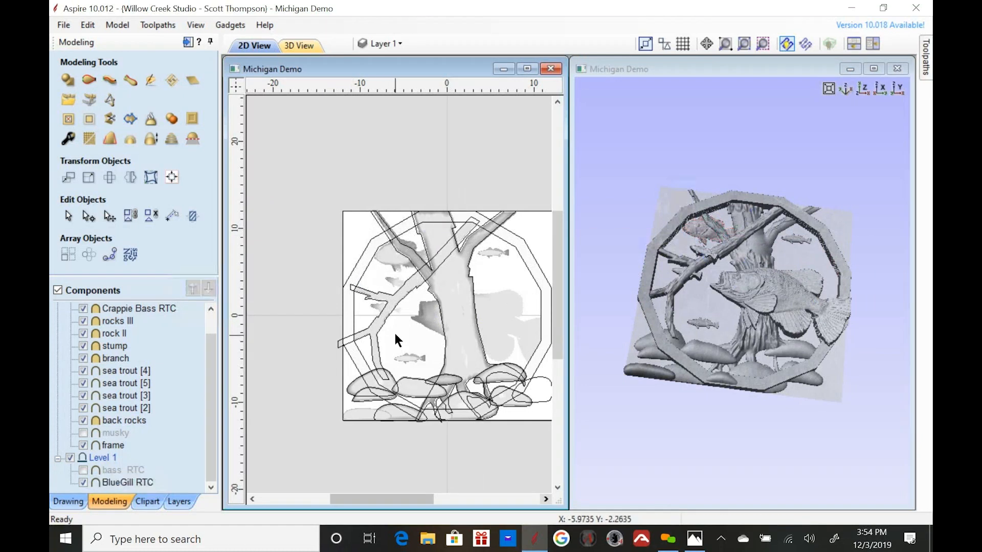
- Move the bluegill below the branch, shrink it to about 3.71 by 2.31 inches, and place it just above the lower sea trout
left_click(387, 263)
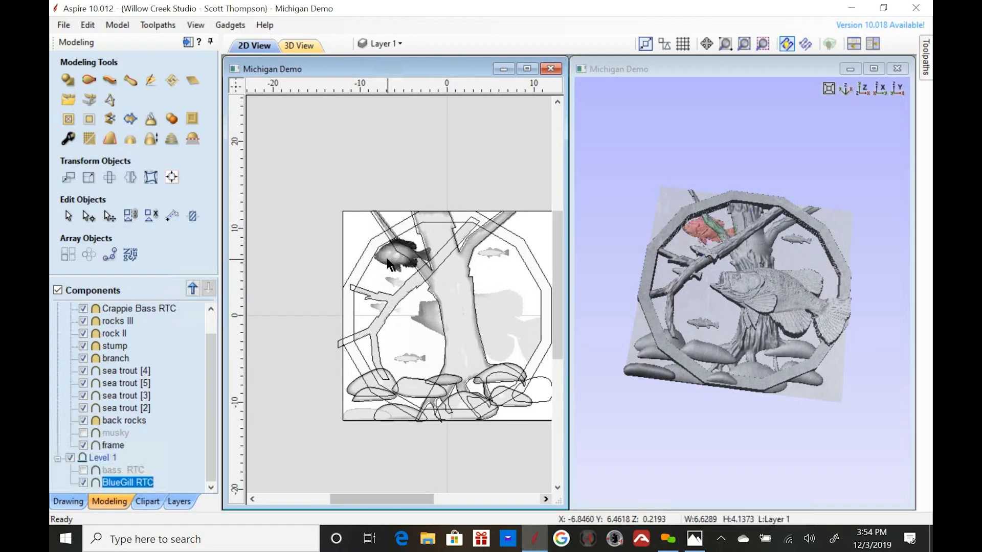
left_click_drag(387, 264, 394, 350, "ctrl")
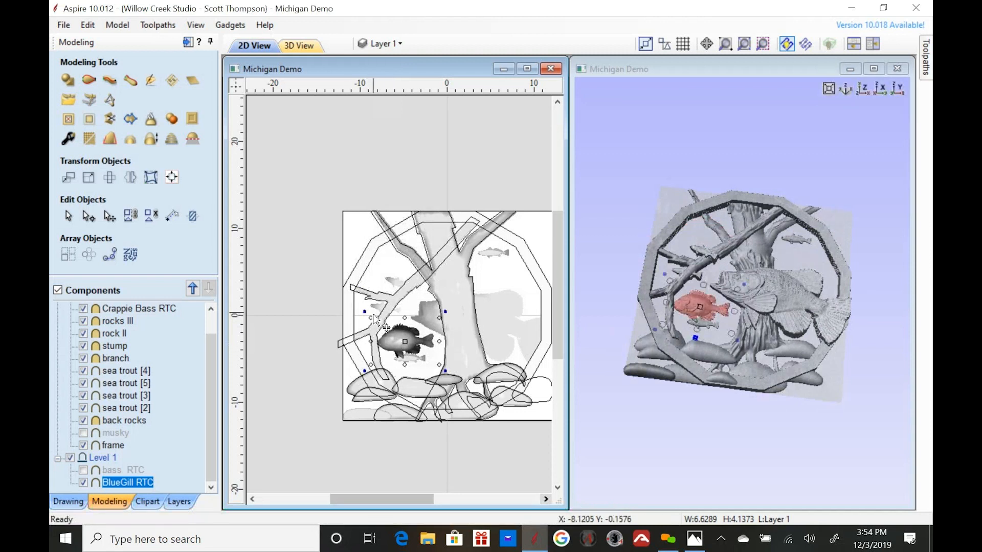
left_click_drag(371, 319, 397, 335)
scroll(410, 345, "up", 2)
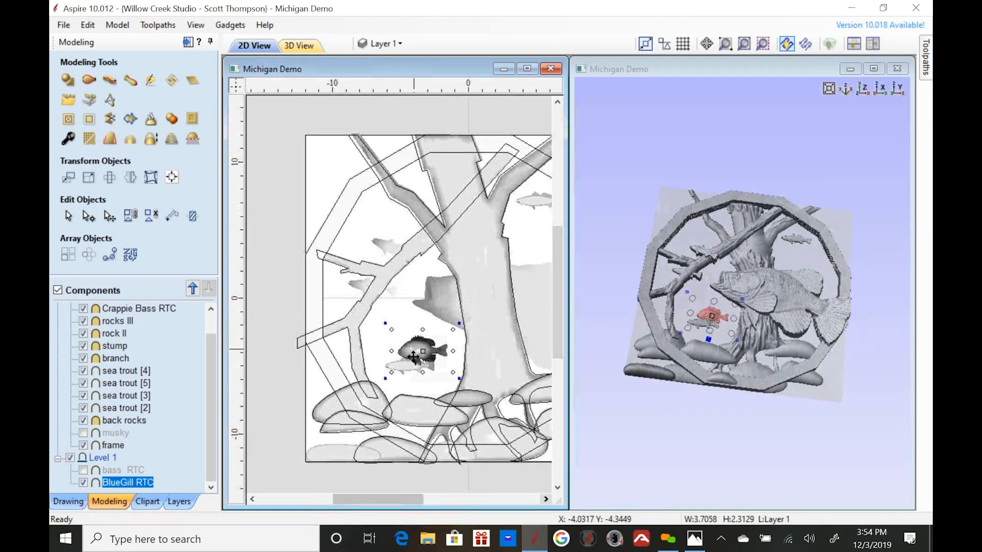
left_click_drag(412, 348, 382, 334)
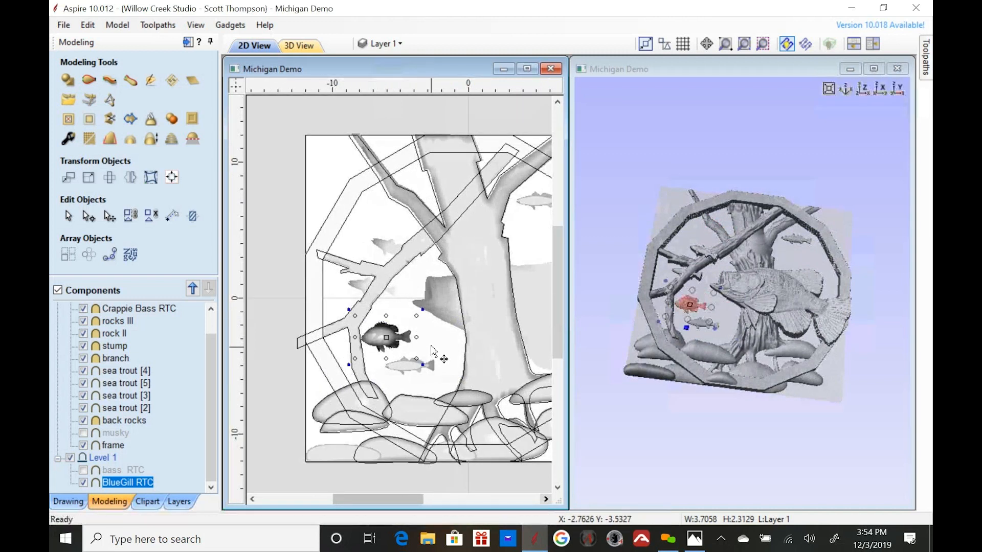
left_click(431, 347)
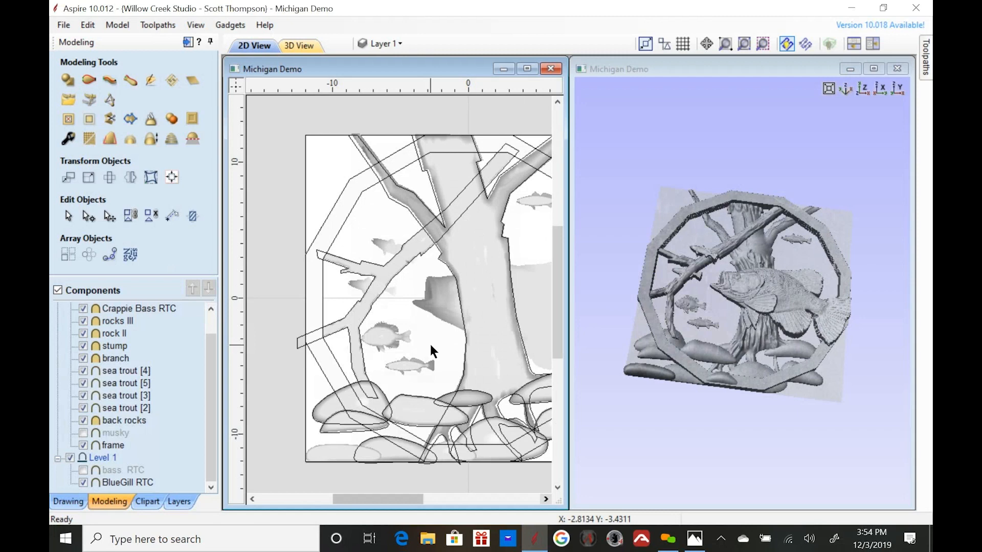
- Check the relief from the front in 3D and move the hidden musky component from Level 2 to Level 1
left_click_drag(725, 337, 732, 388)
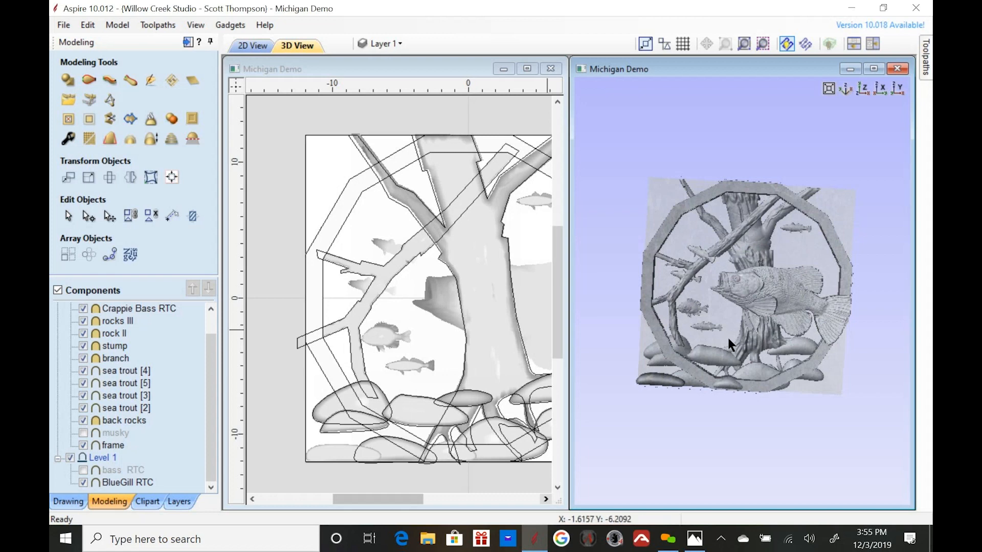
left_click_drag(812, 277, 790, 280)
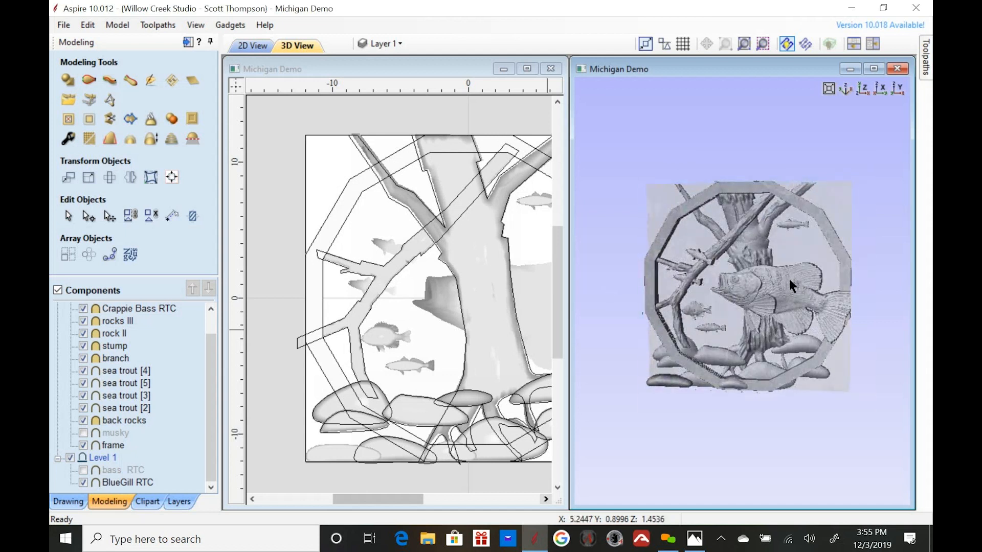
left_click_drag(114, 433, 121, 468)
scroll(113, 348, "up", 1)
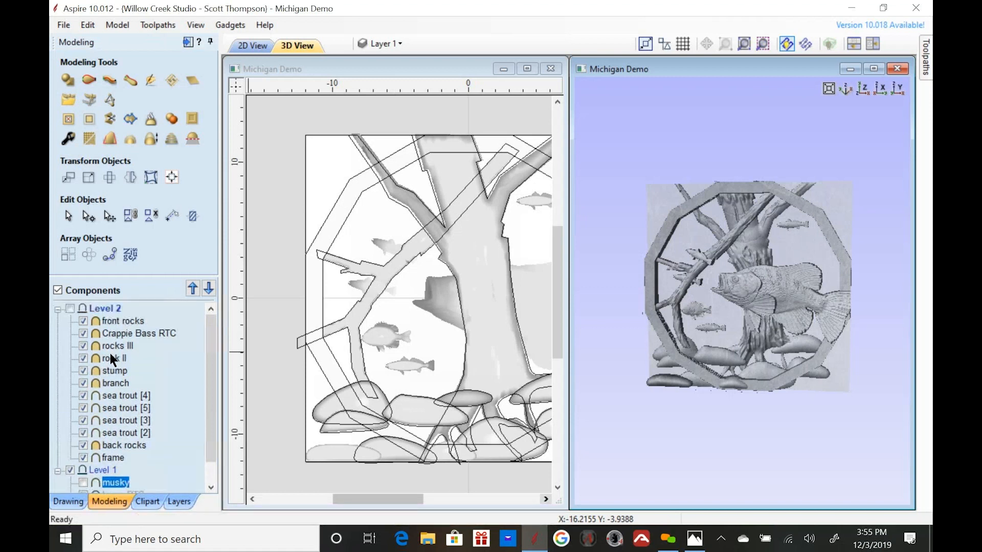
- Insert a new level above Level 2 and create a component from the visible model on it
left_click(113, 308)
right_click(113, 308)
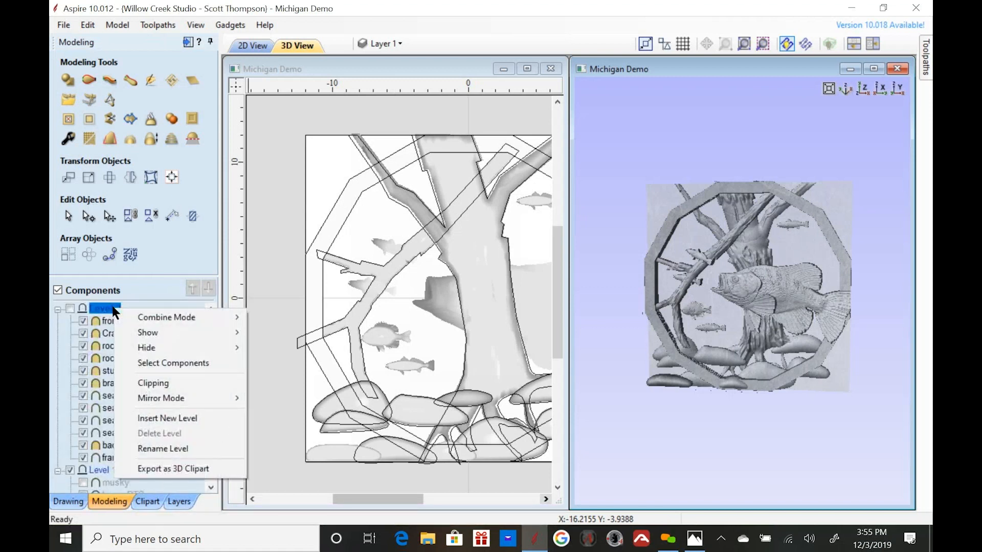
left_click(190, 417)
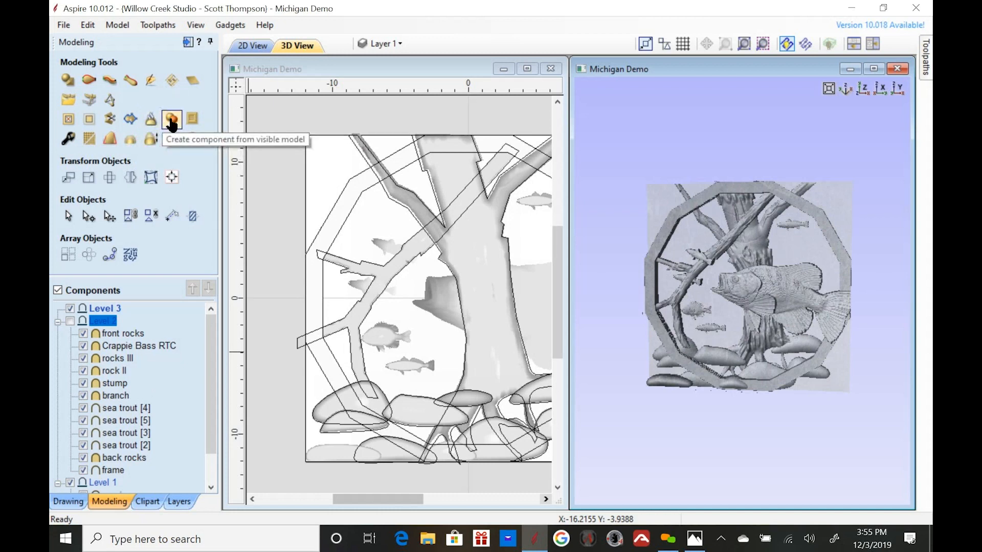
left_click(170, 118)
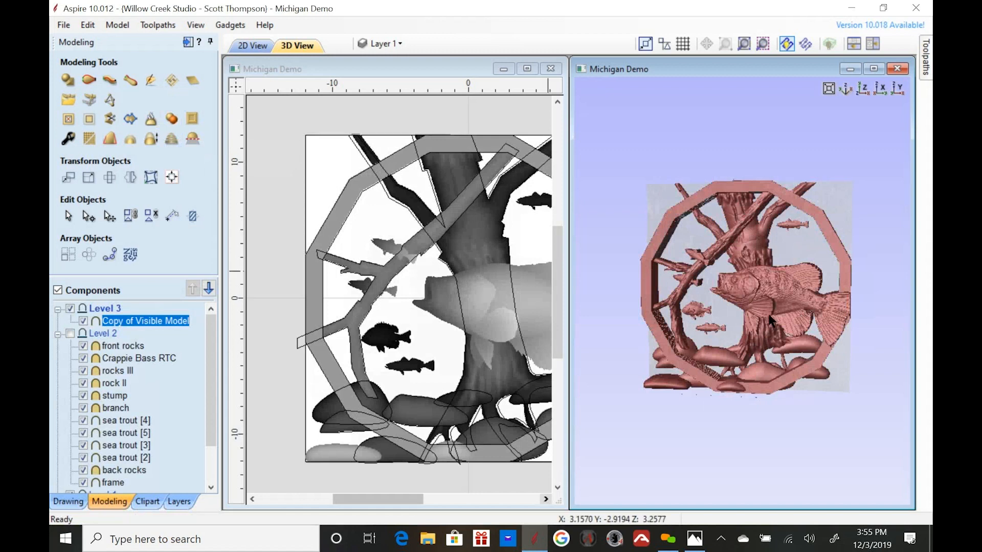
left_click_drag(795, 290, 747, 306)
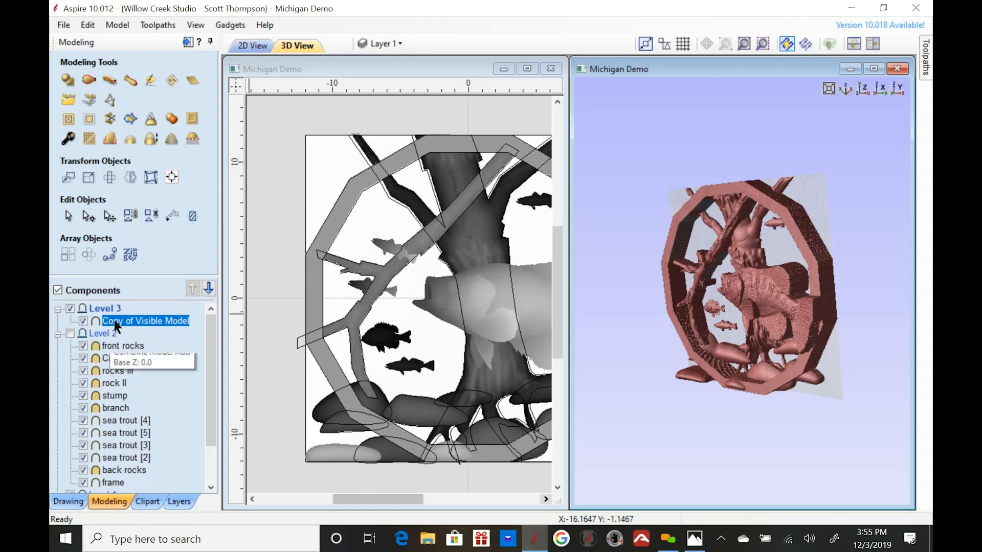
- Hide Level 2 with all its components and check the merged copy of the model in 3D
left_click(70, 334)
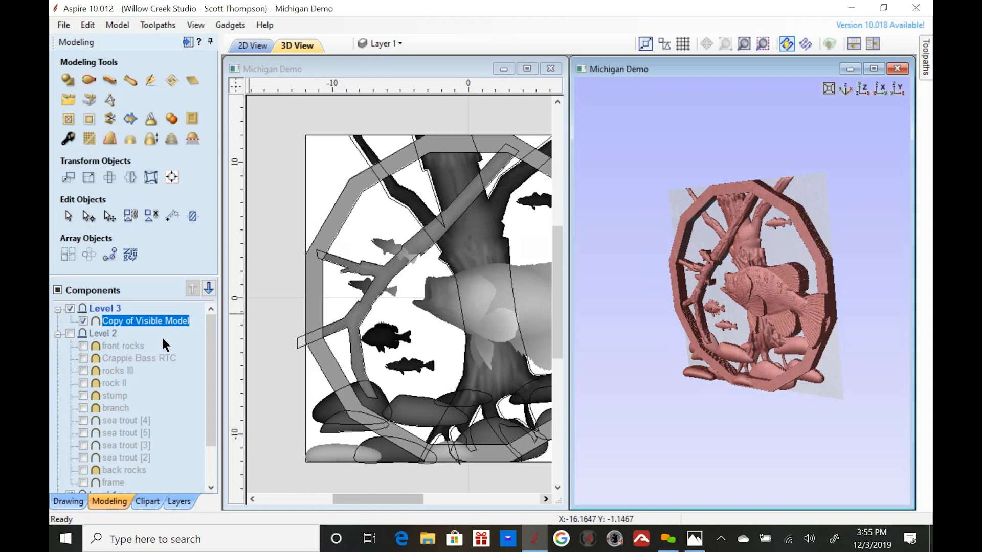
left_click_drag(732, 311, 812, 310)
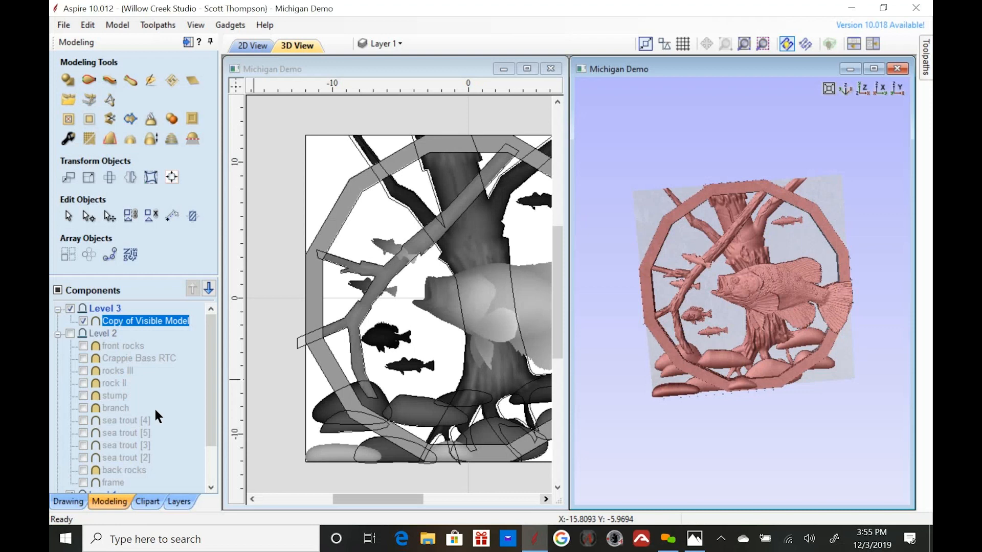
left_click_drag(689, 394, 678, 379)
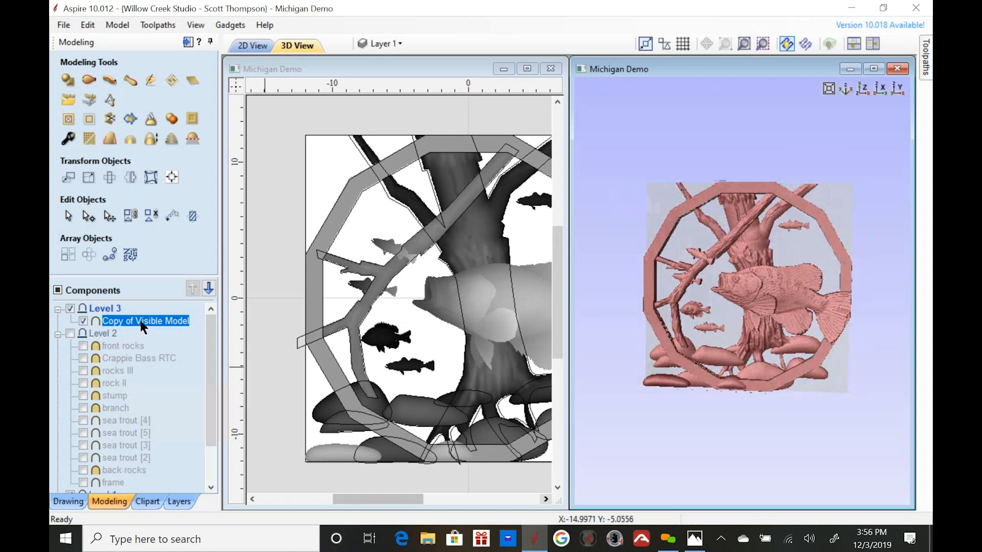
mouse_move(151, 320)
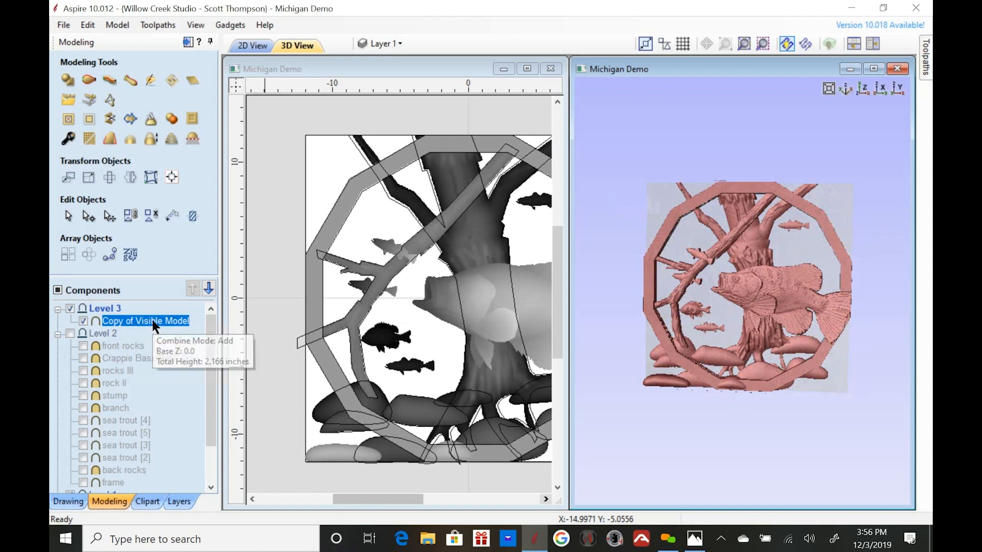
double_click(152, 320)
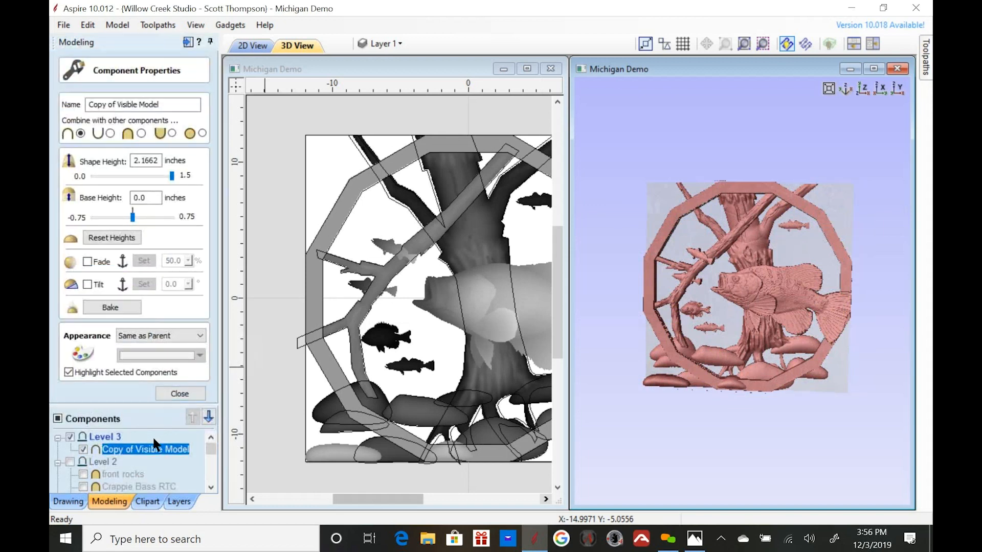
right_click(149, 453)
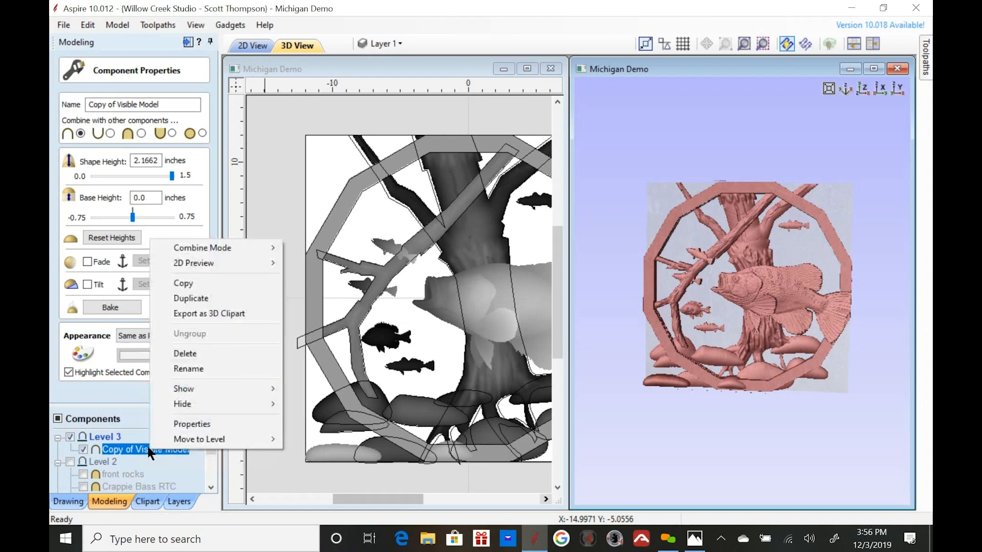
left_click(185, 366)
left_click(431, 392)
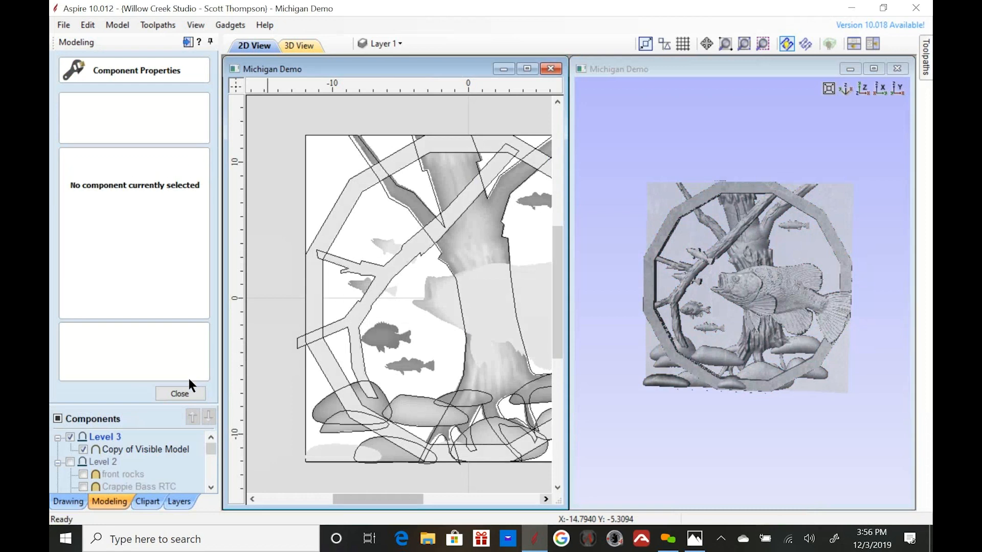
left_click(182, 392)
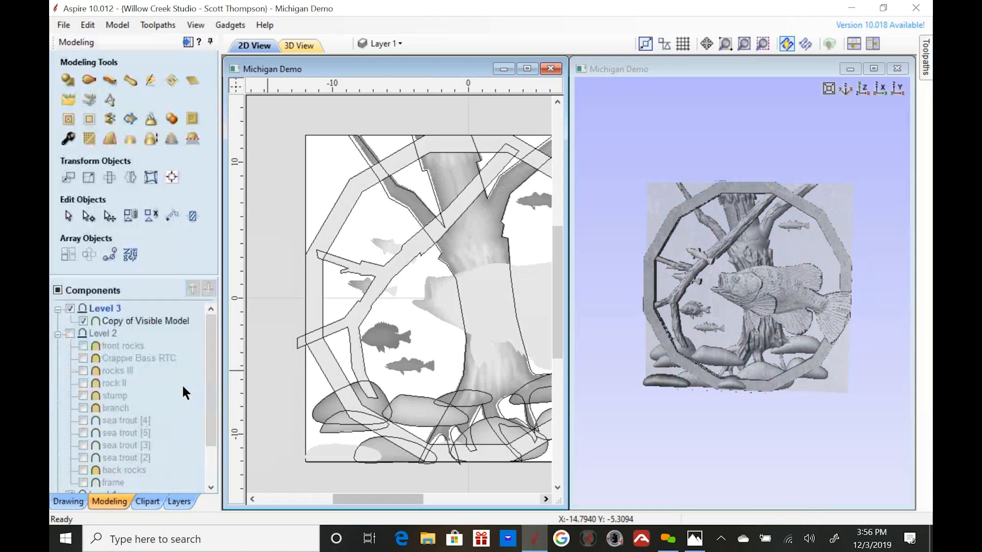
- Try a 1.5-inch shape height on Copy of Visible Model, set it to 1.0 inch, and close the component properties
double_click(146, 320)
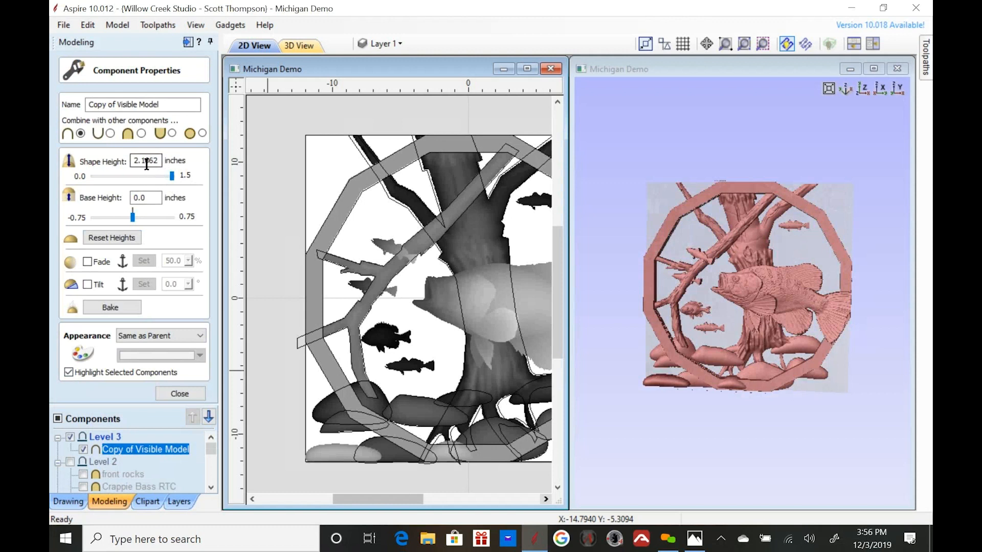
left_click(173, 176)
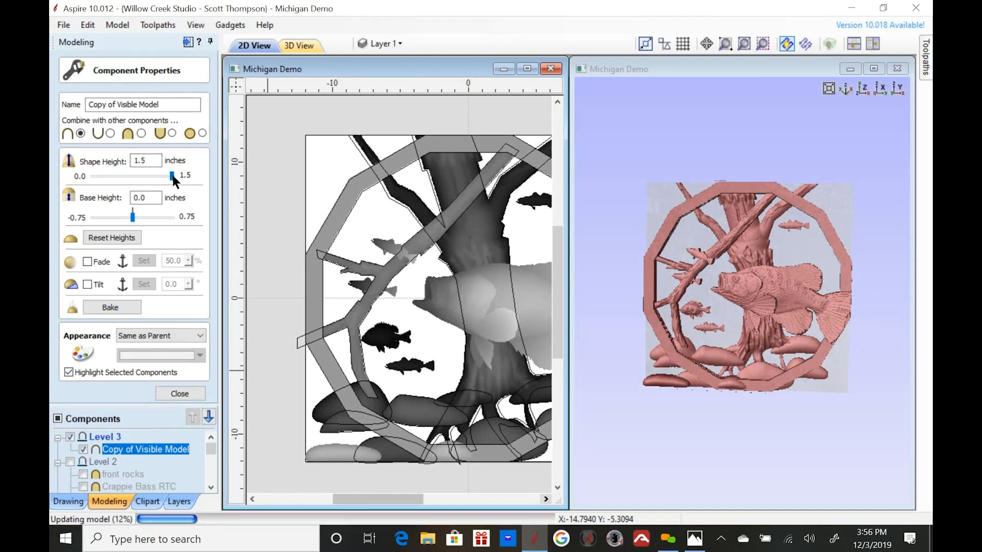
left_click_drag(847, 285, 806, 265)
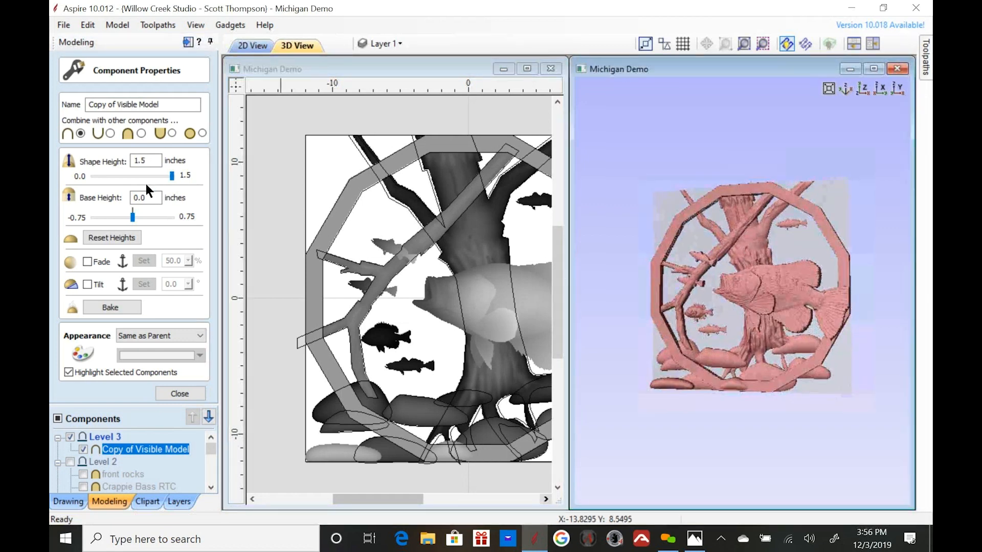
left_click(140, 160)
left_click_drag(140, 160, 157, 160)
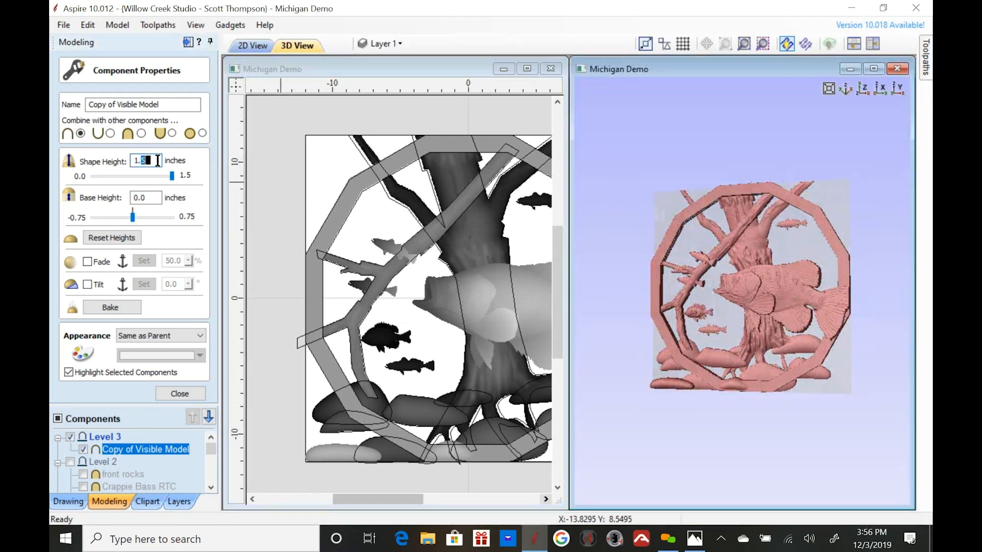
type("0")
key("Return")
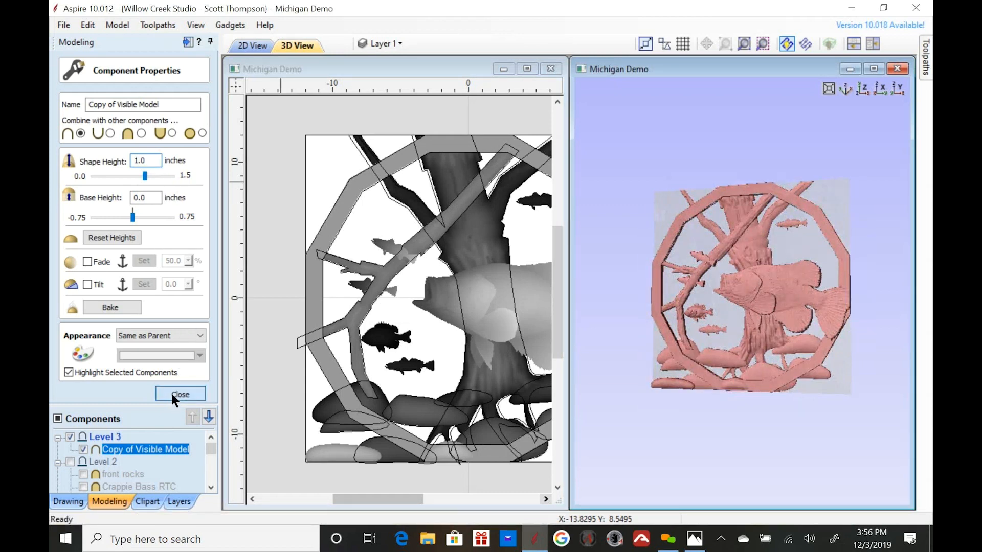
left_click(170, 392)
- Inspect the merged relief up close and as a whole, and bring up the toolpath operations
scroll(748, 296, "up", 6)
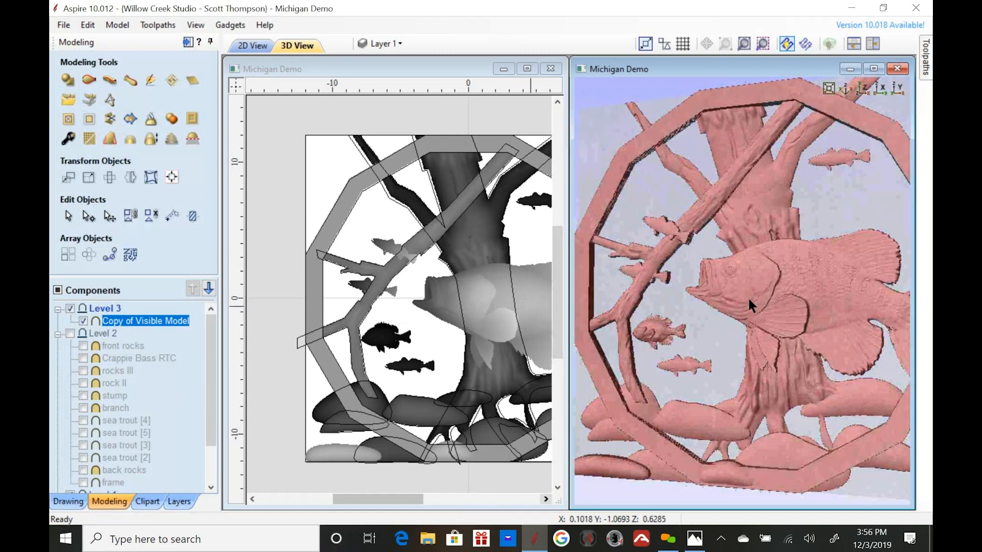
scroll(783, 314, "down", 5)
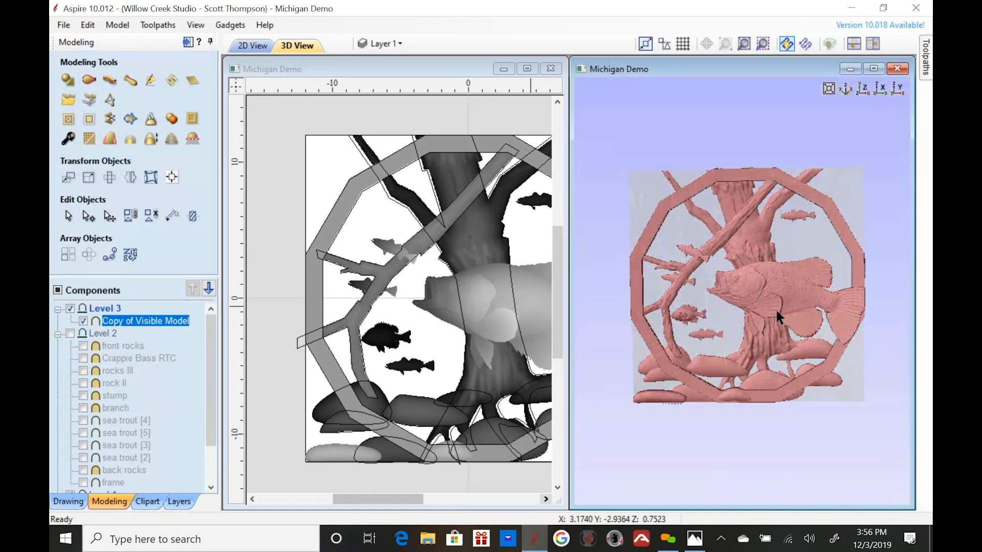
mouse_move(925, 67)
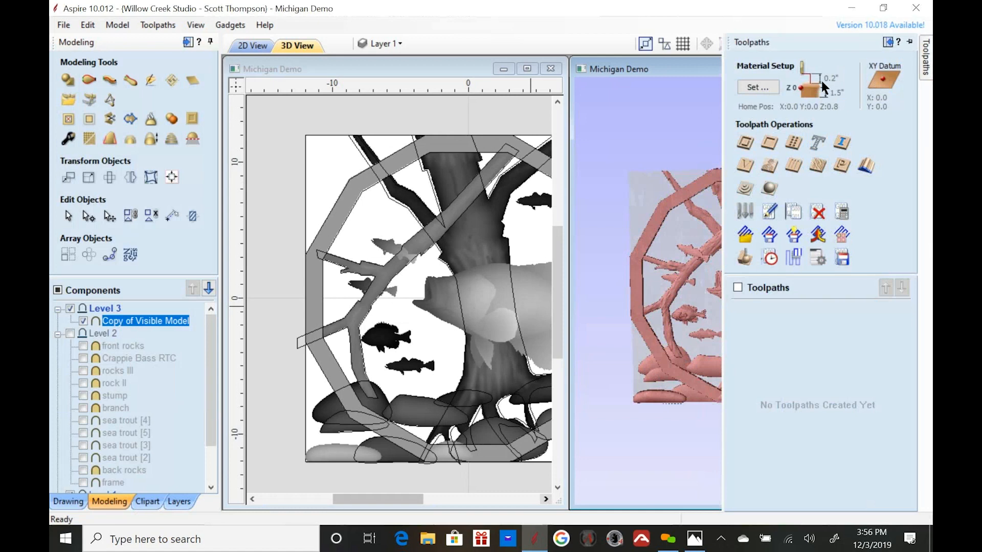
- Confirm the material setup with 1.5-inch thickness and a 0.0-inch gap above the model
left_click(811, 91)
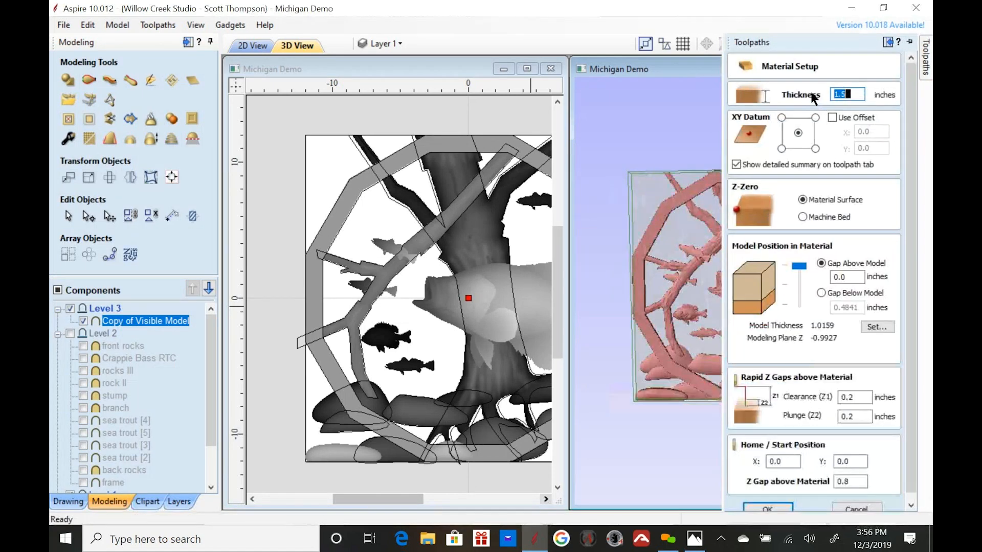
left_click_drag(799, 265, 798, 255)
scroll(821, 332, "down", 1)
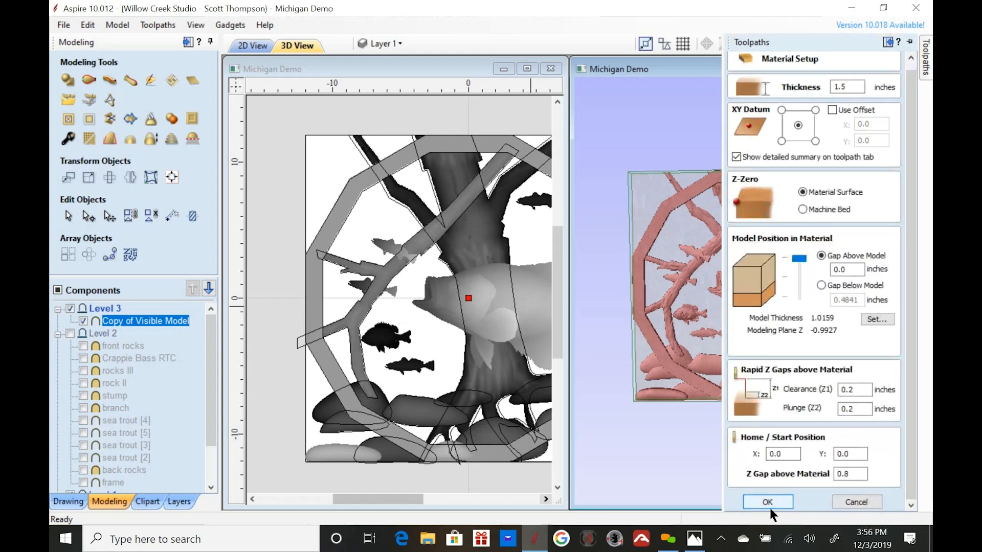
left_click(768, 503)
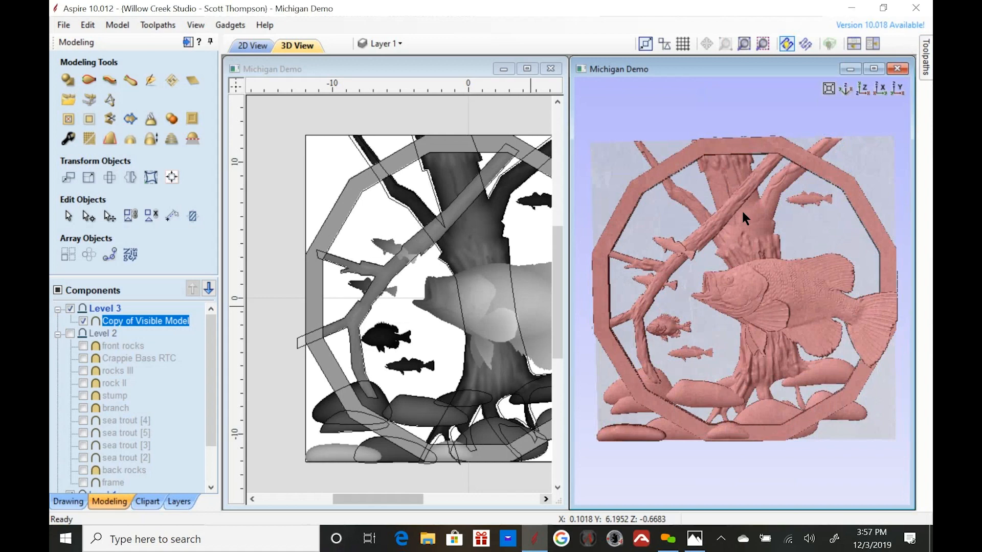
left_click_drag(842, 227, 784, 275)
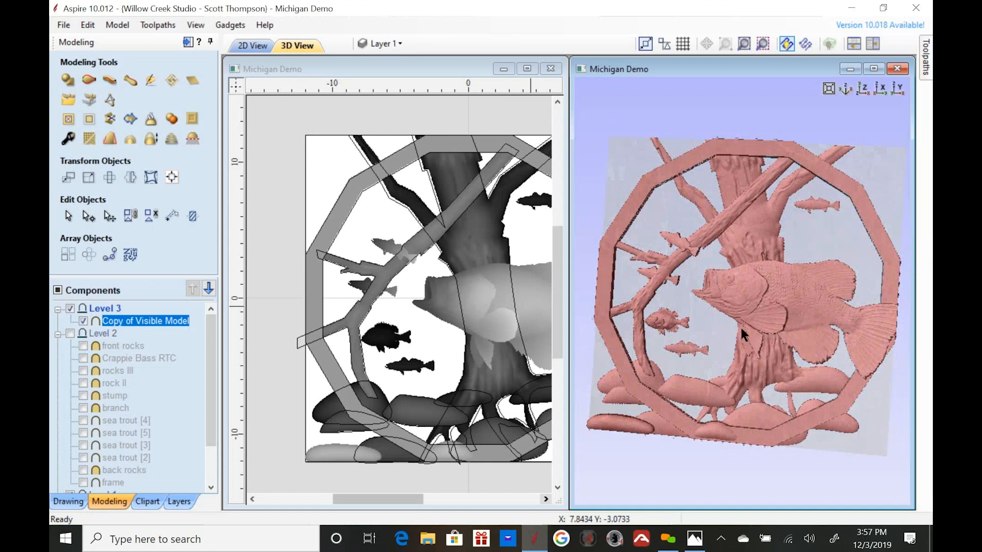
- Select the whole design except the merged relief and move it about 26 inches left, clear of the material
scroll(469, 272, "down", 3)
left_click_drag(357, 198, 549, 378)
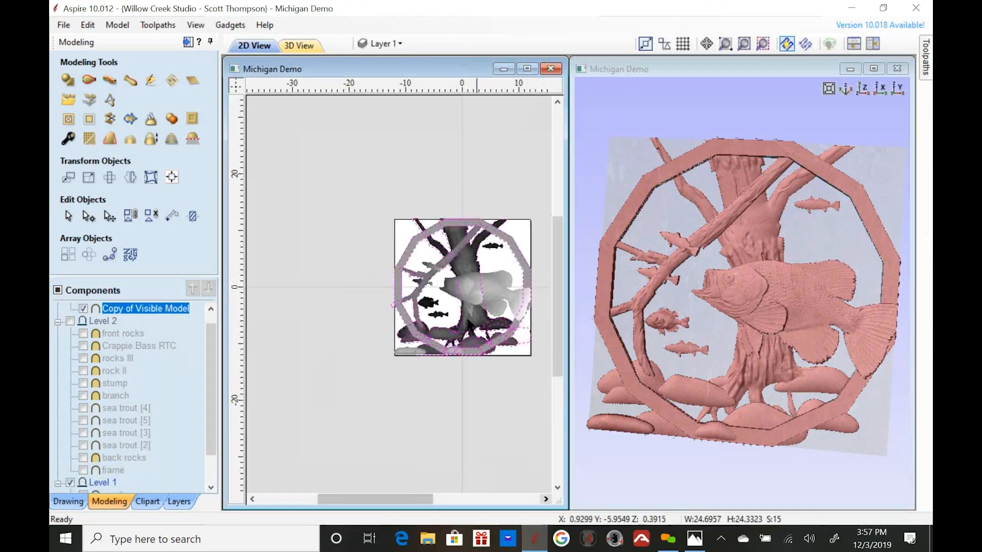
scroll(468, 317, "up", 2)
left_click(473, 263)
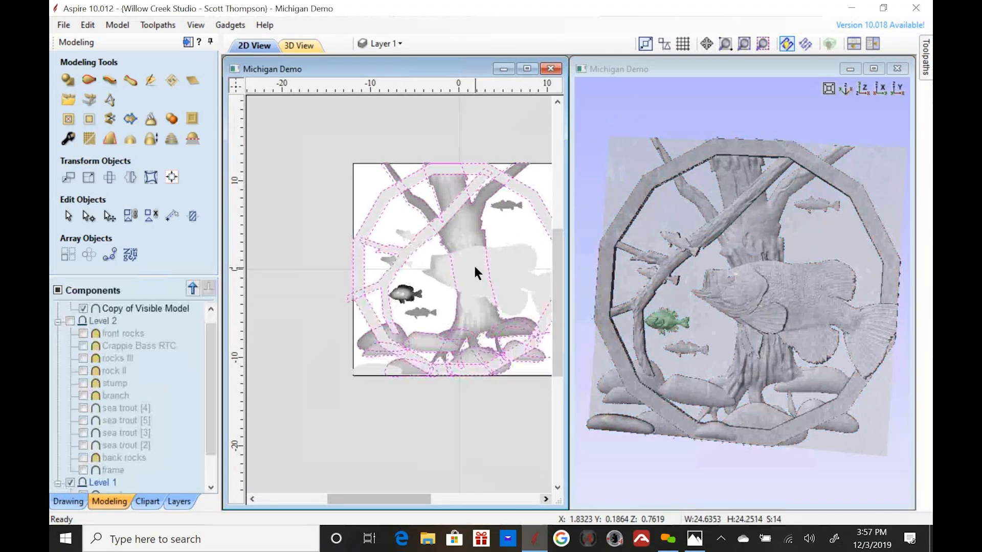
left_click(452, 265)
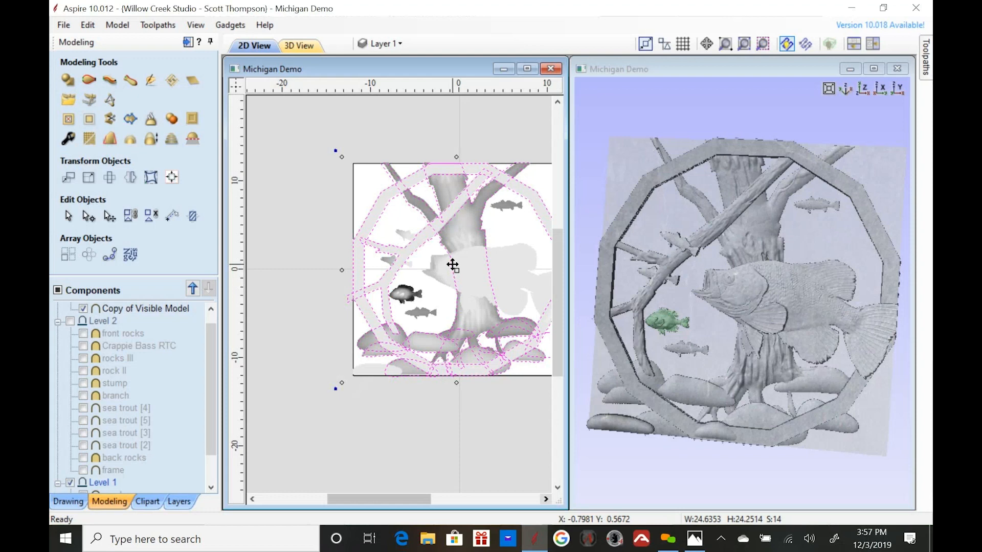
left_click_drag(460, 270, 225, 300)
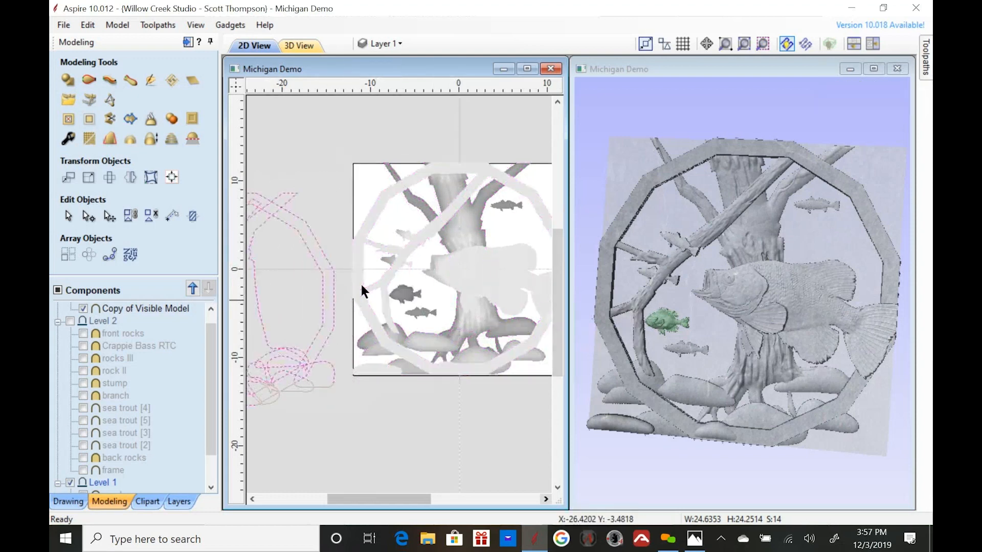
scroll(512, 327, "down", 4)
scroll(416, 307, "up", 4)
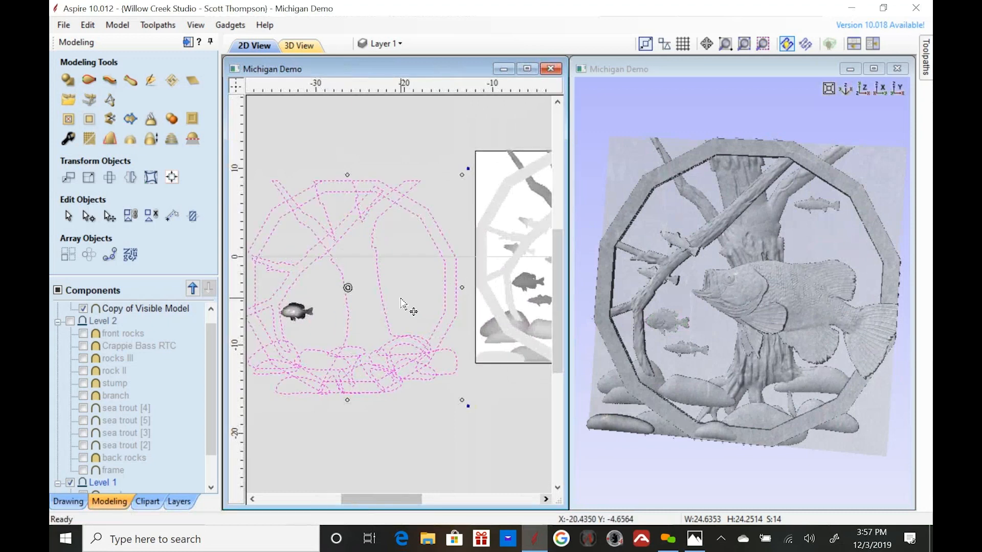
left_click(400, 299)
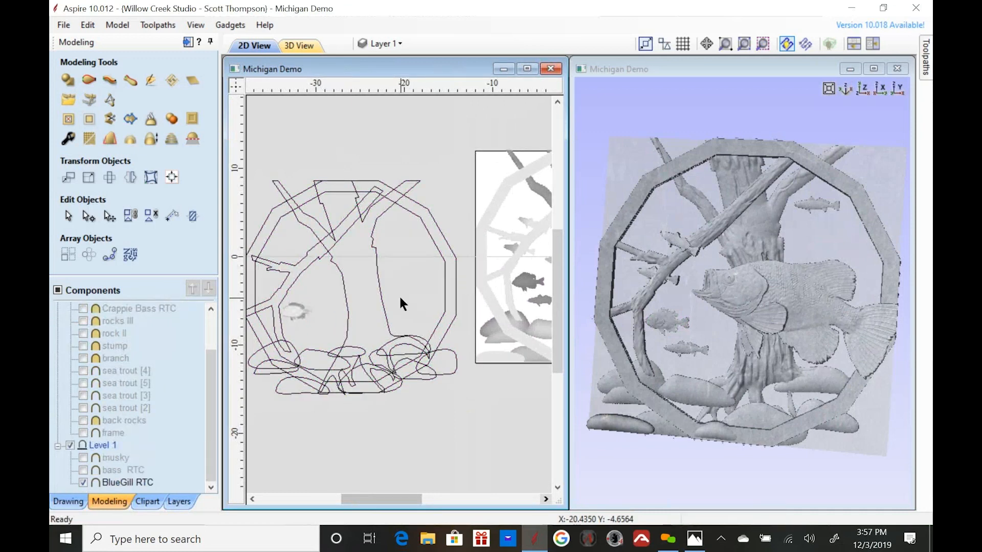
- Select the bluegill component among the moved vectors and check its position relative to the merged relief
left_click(303, 314)
left_click(325, 421)
left_click(296, 310)
left_click(296, 310)
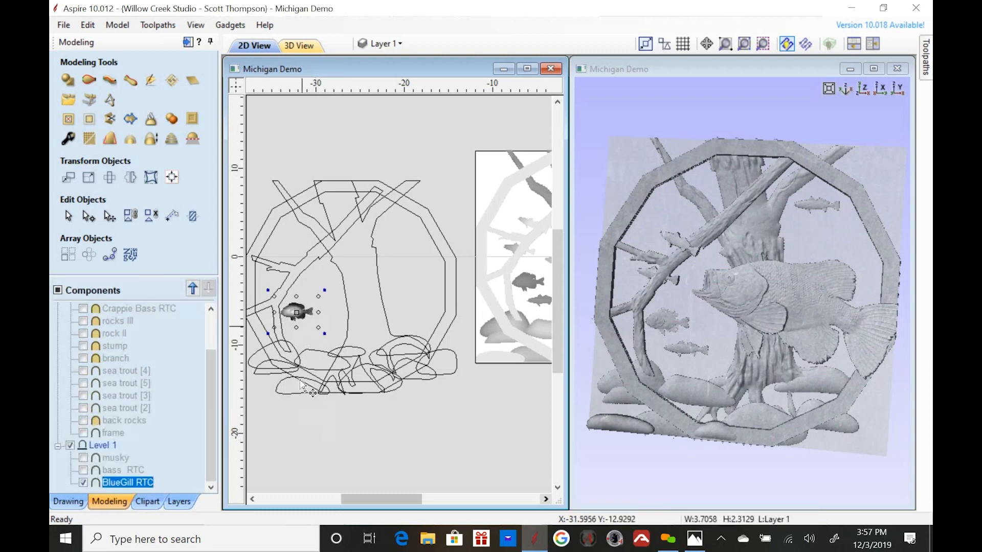
scroll(293, 299, "down", 3)
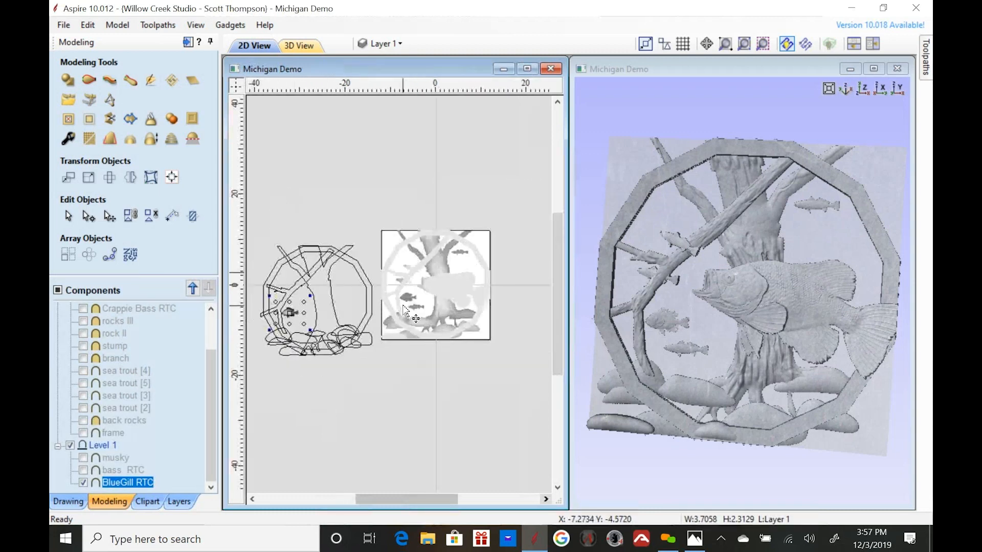
scroll(403, 306, "up", 2)
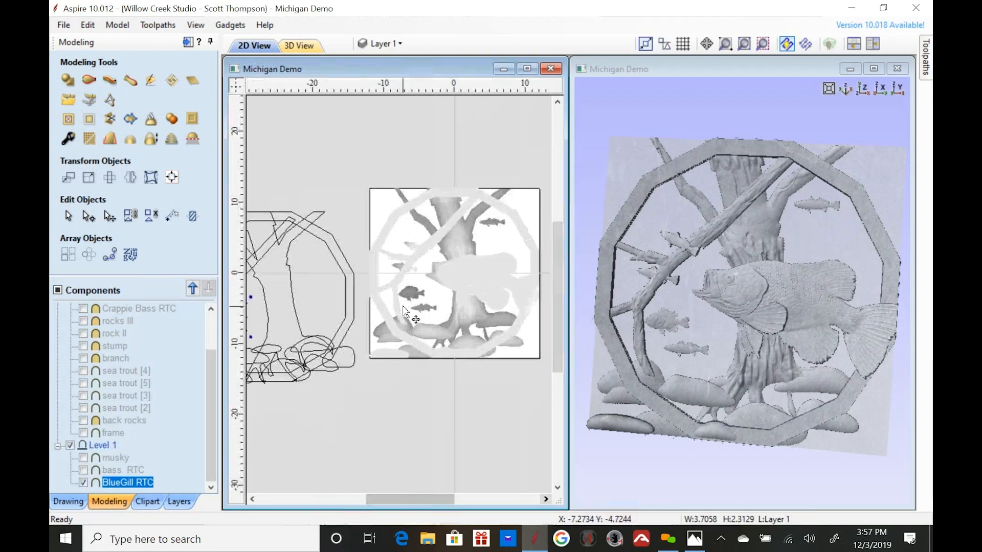
- Create boundary vectors around the merged relief and maximize the 2D view
left_click(434, 300)
left_click(452, 285)
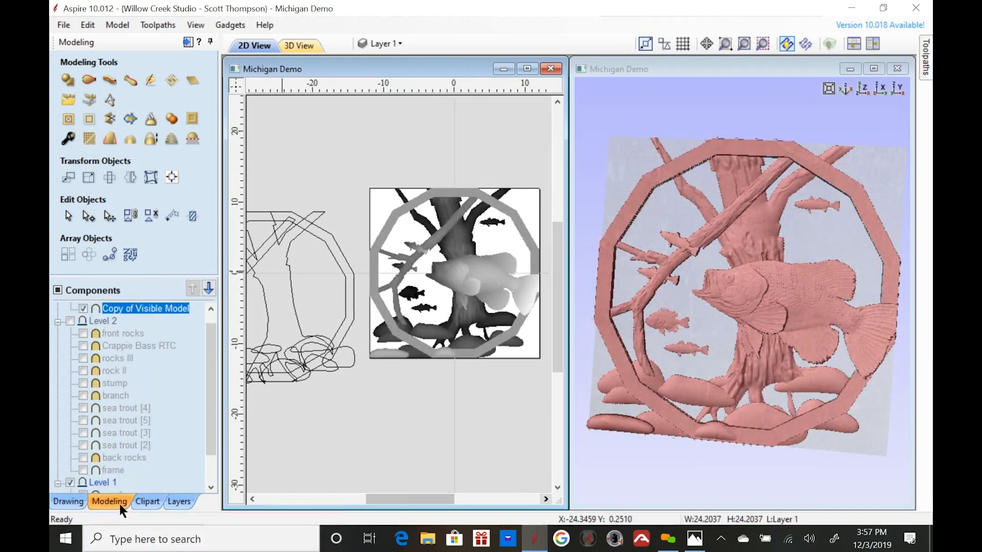
left_click(131, 119)
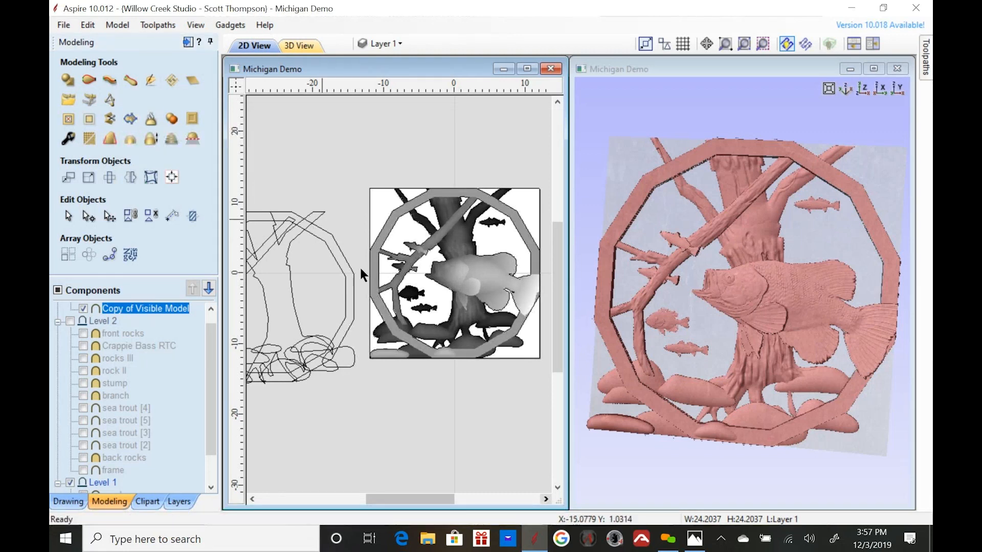
scroll(382, 286, "up", 1)
scroll(317, 243, "down", 1)
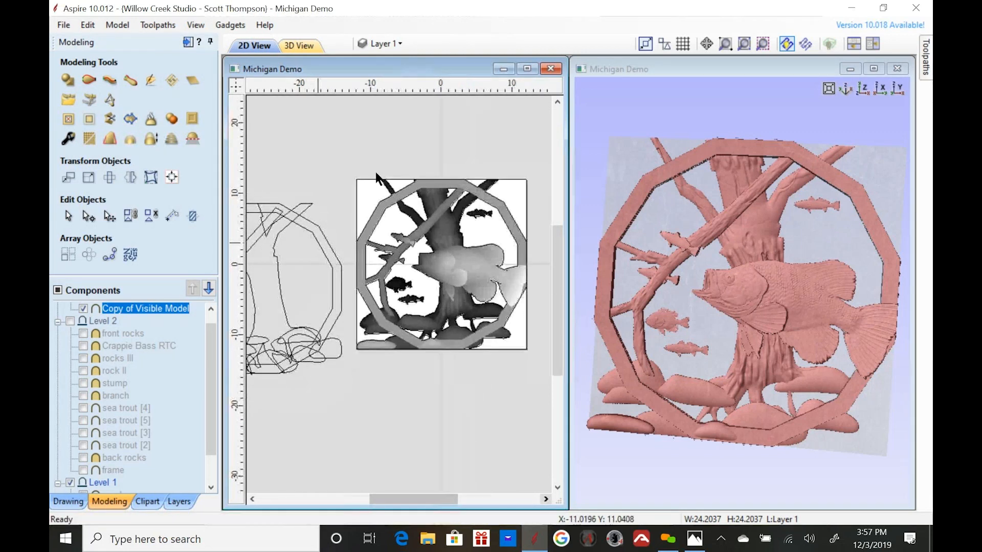
left_click(526, 70)
scroll(410, 238, "up", 3)
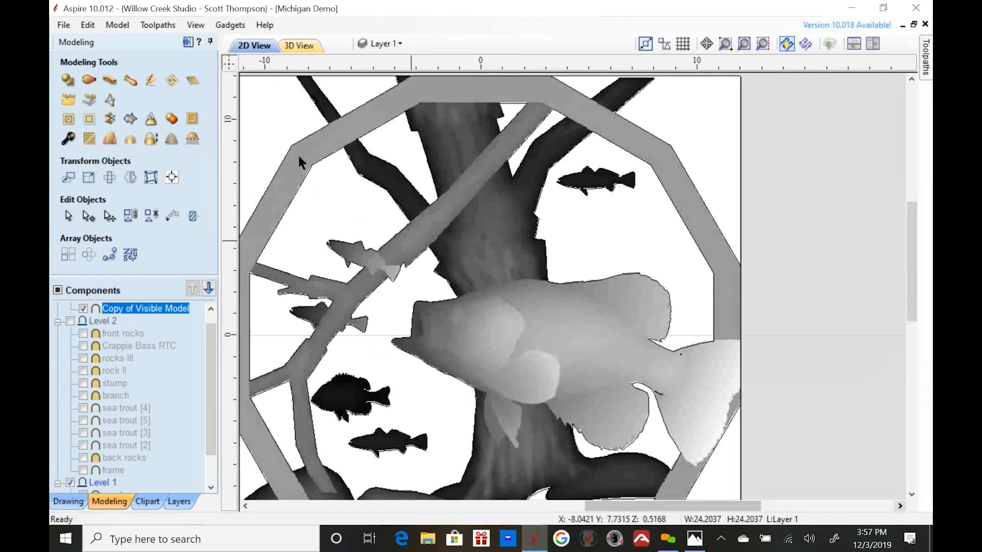
- Select the boundary vectors around the relief and ungroup them
left_click(312, 169)
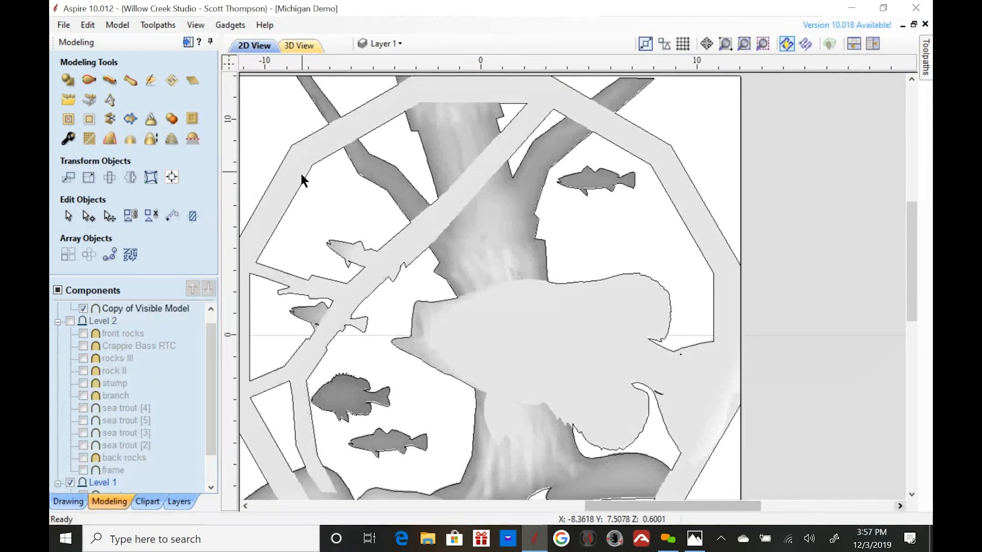
key("ctrl+a")
scroll(370, 226, "down", 3)
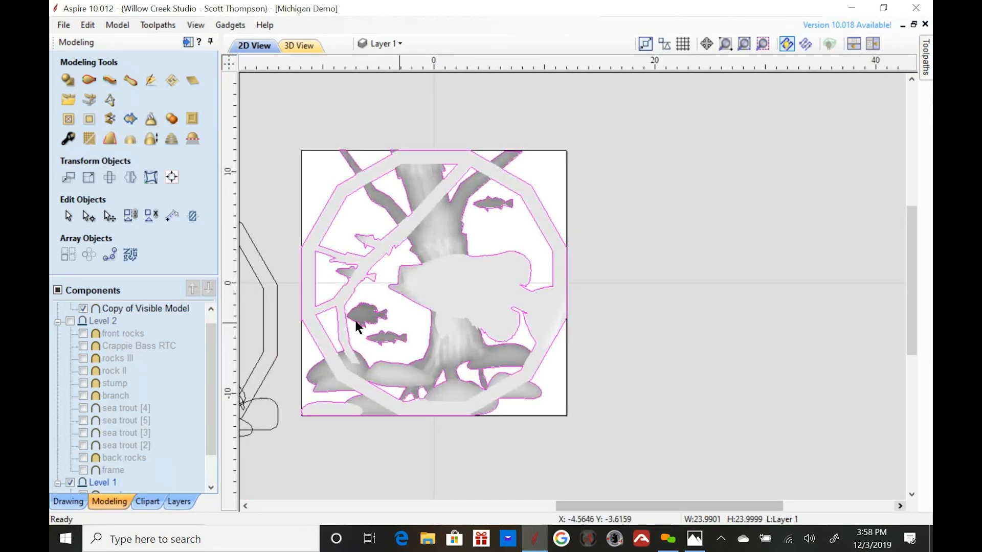
left_click(150, 218)
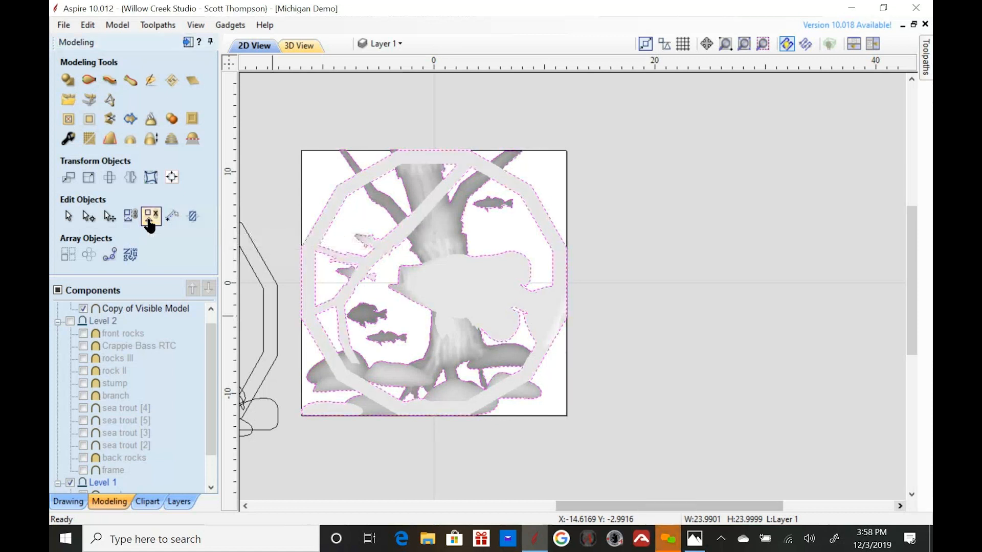
- Group the inner boundary vectors separately from the outer outline, and select only the outer outline
left_click(326, 206, "shift")
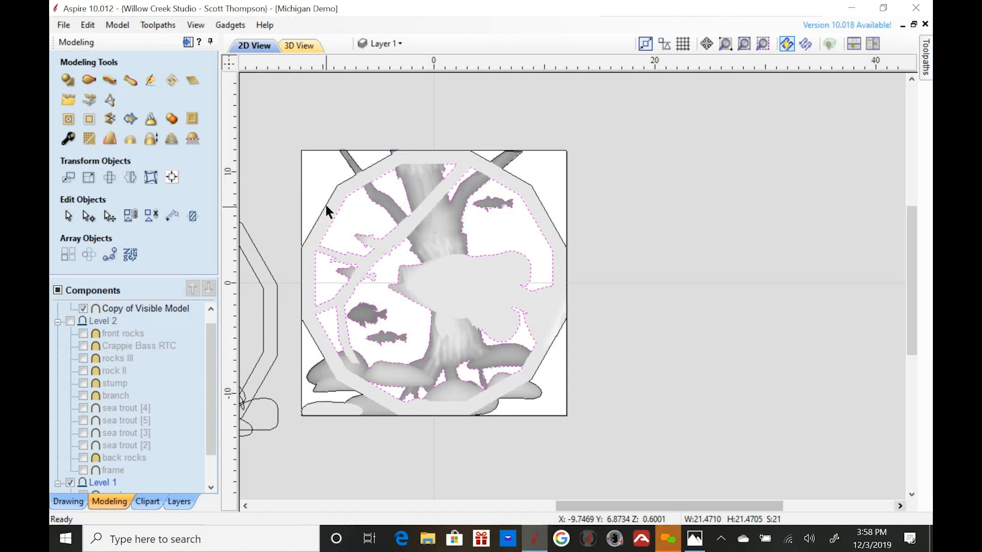
left_click(128, 222)
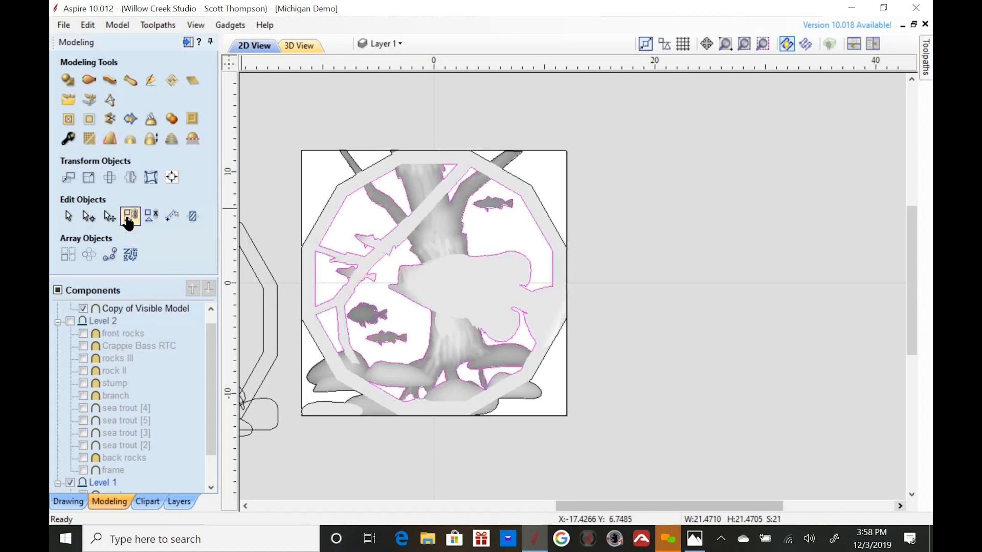
left_click(312, 198)
left_click(317, 220)
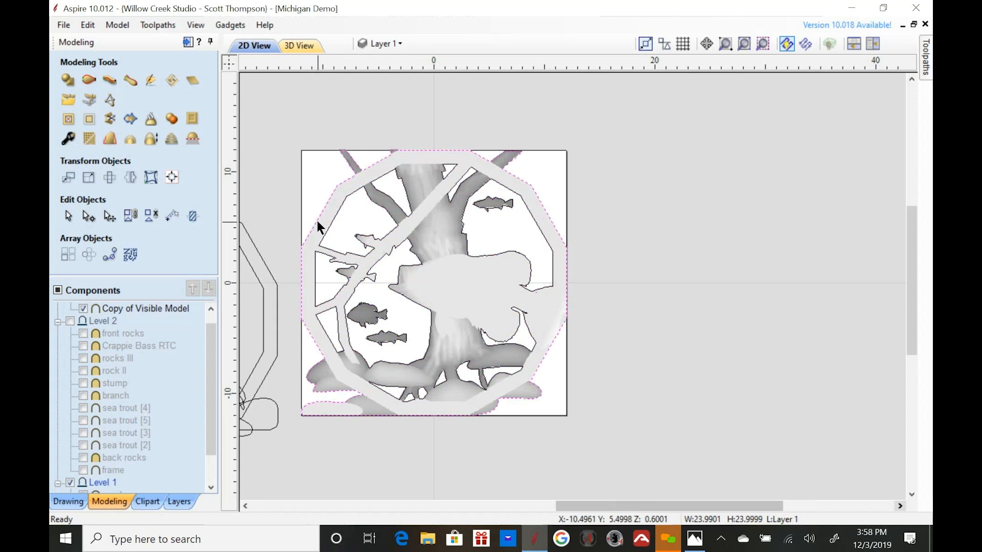
- Add the merged relief to the selection alongside the outer boundary vector
left_click(921, 64)
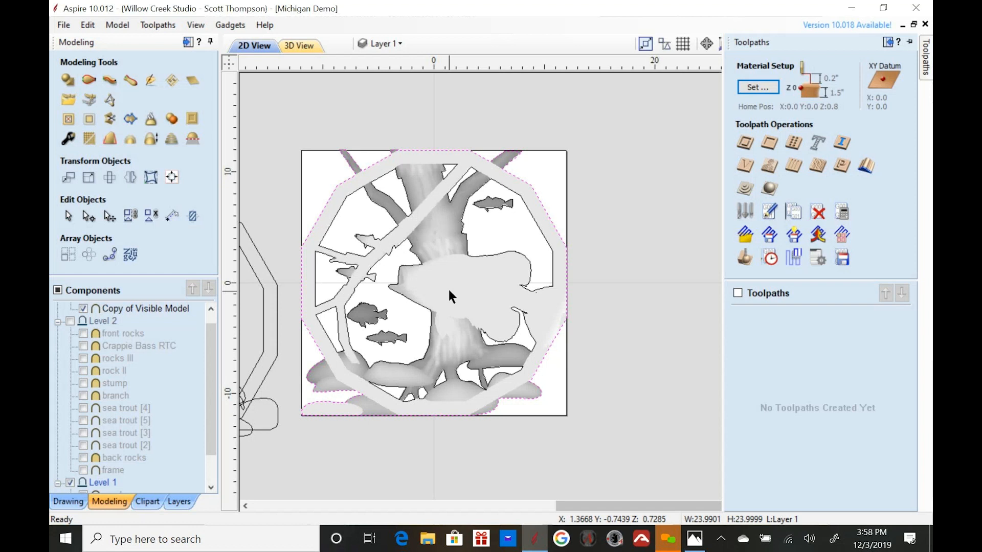
scroll(448, 289, "down", 1)
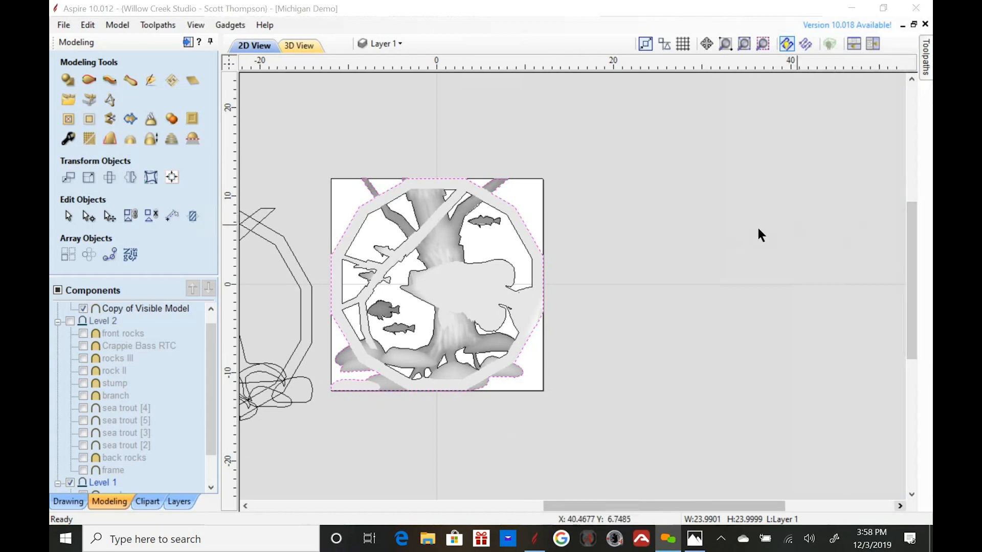
scroll(699, 244, "down", 3)
scroll(677, 250, "up", 3)
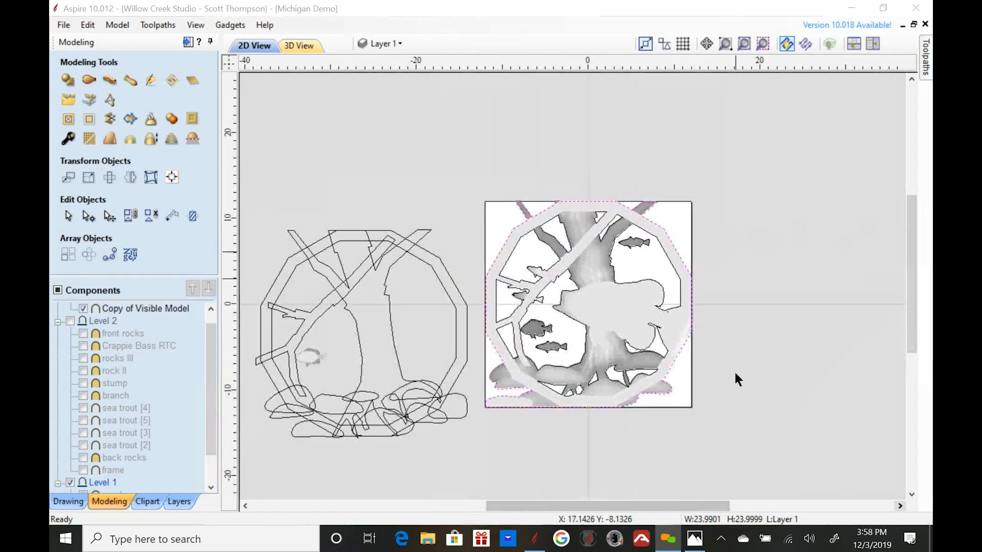
scroll(736, 374, "up", 2)
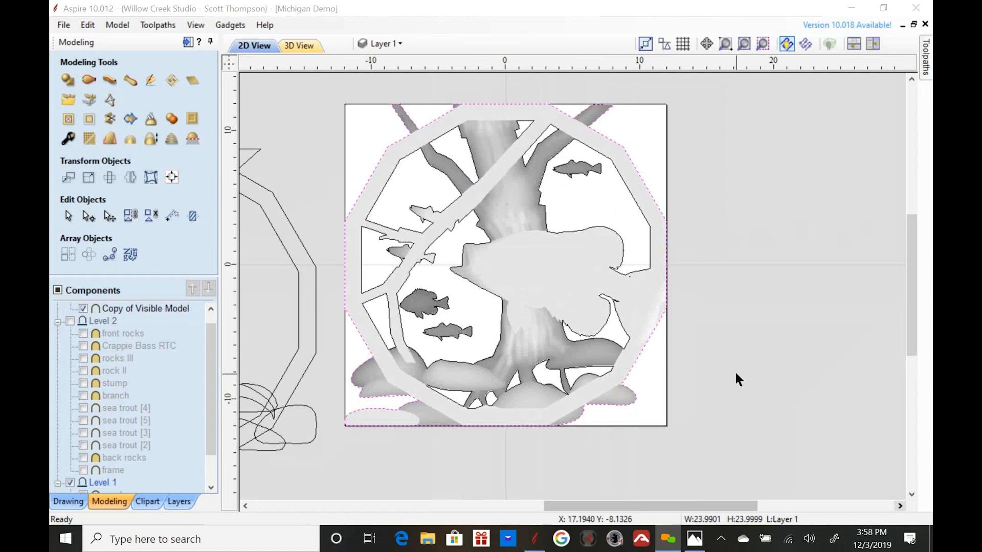
left_click(926, 61)
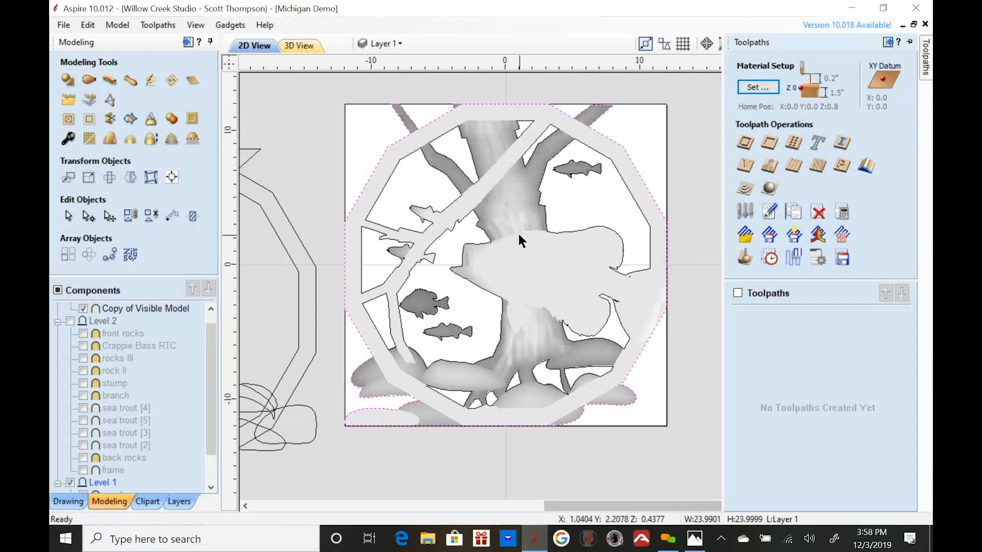
left_click(523, 266)
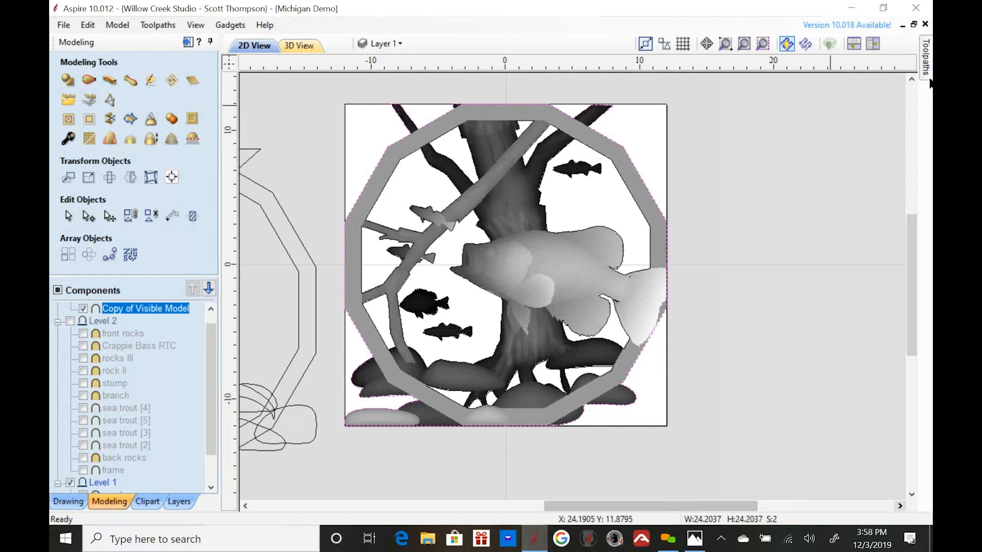
- Calculate a 3D finish toolpath inside the selected vectors with the 0.125-inch ball nose and Offset strategy, and preview it on the pine material
mouse_move(925, 69)
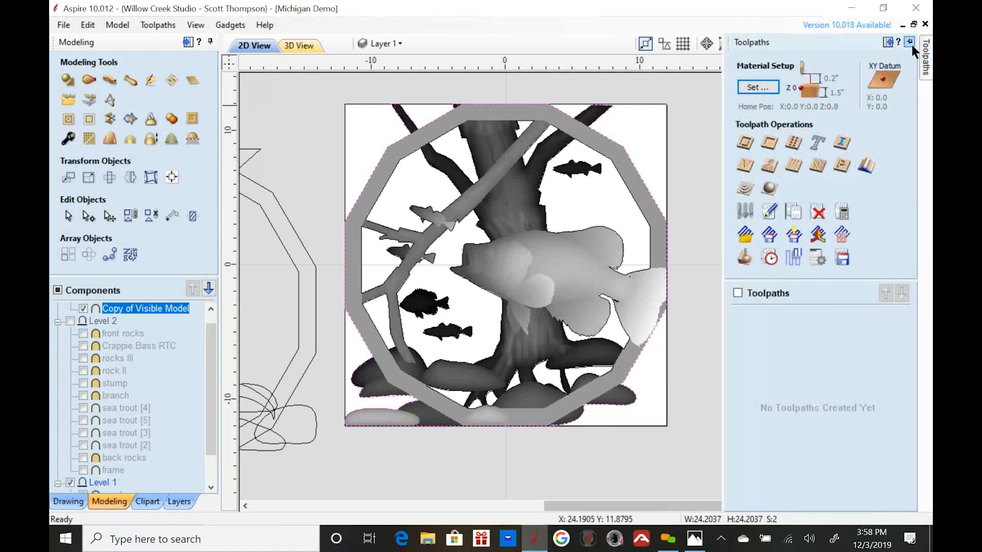
left_click(910, 42)
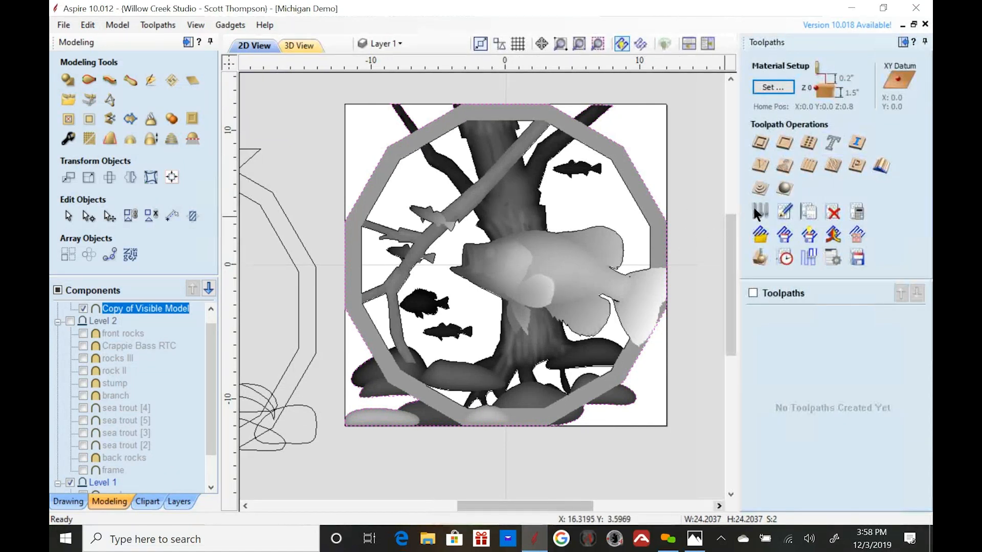
left_click(785, 188)
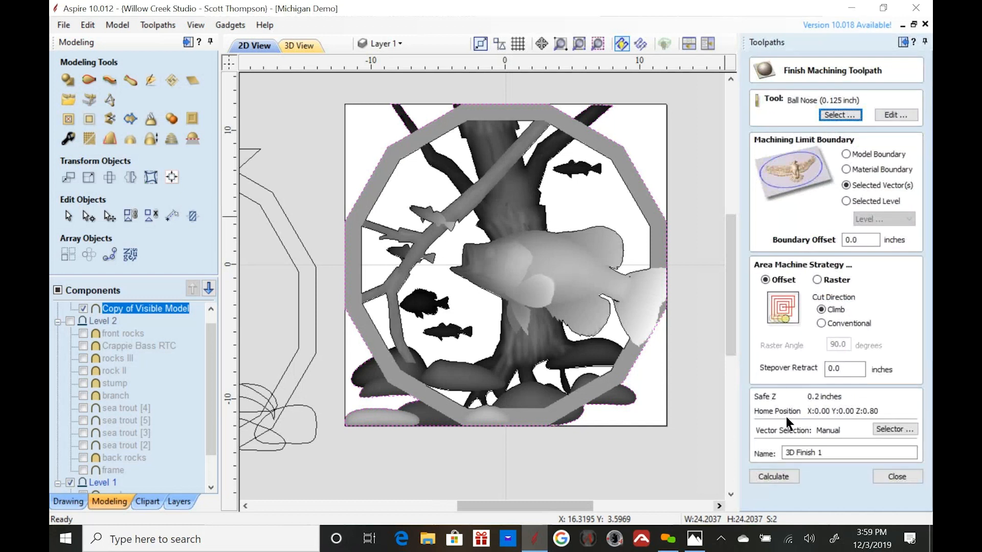
left_click(786, 476)
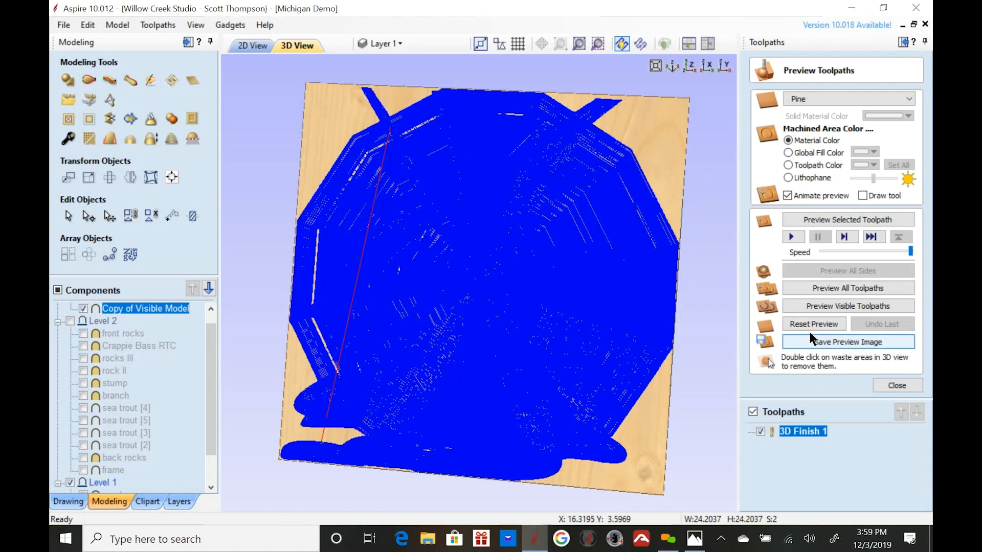
left_click(829, 289)
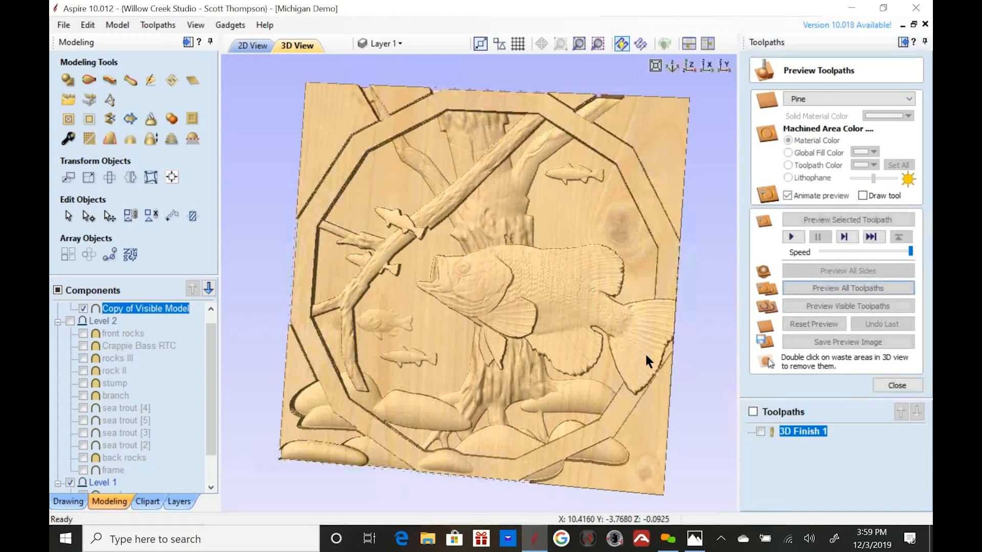
left_click_drag(594, 324, 557, 300)
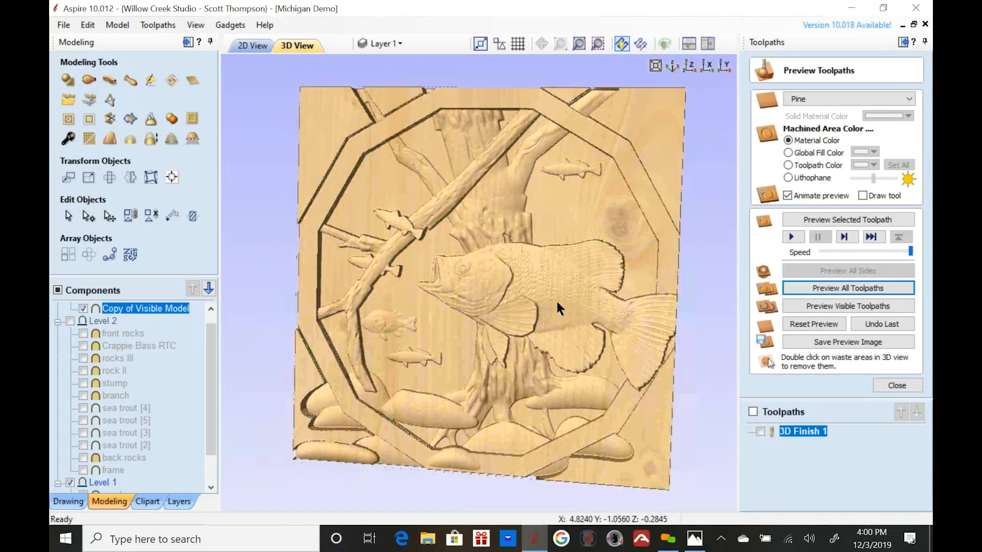
- Close the toolpath preview and start a 2D profile toolpath on the selected vectors with a 1.55-inch cut depth
left_click(246, 47)
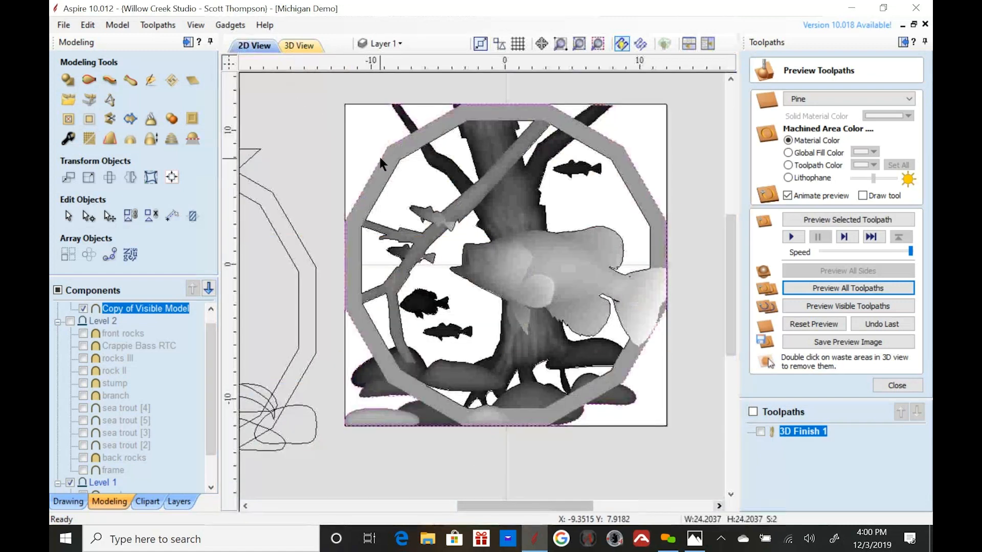
left_click(893, 385)
left_click(761, 148)
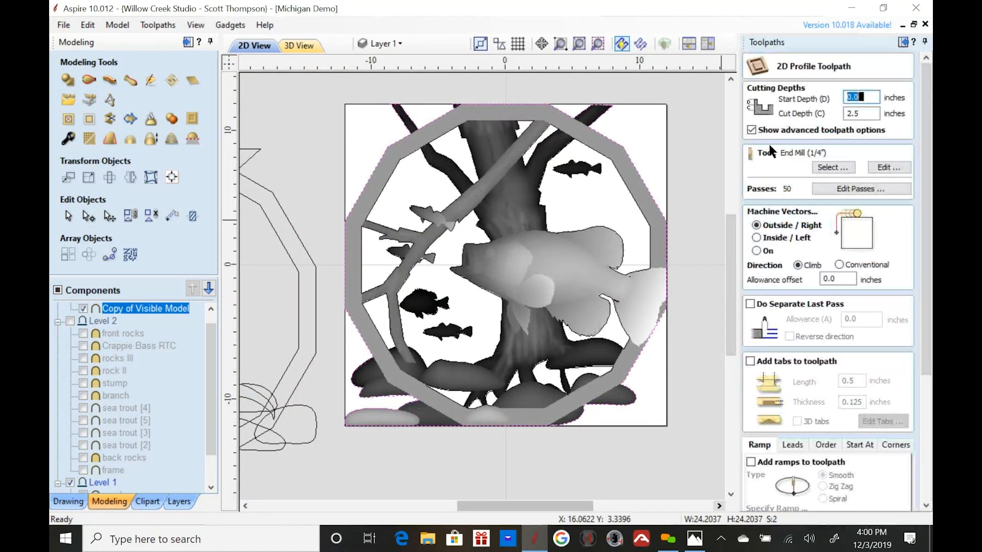
double_click(854, 115)
type("1.55")
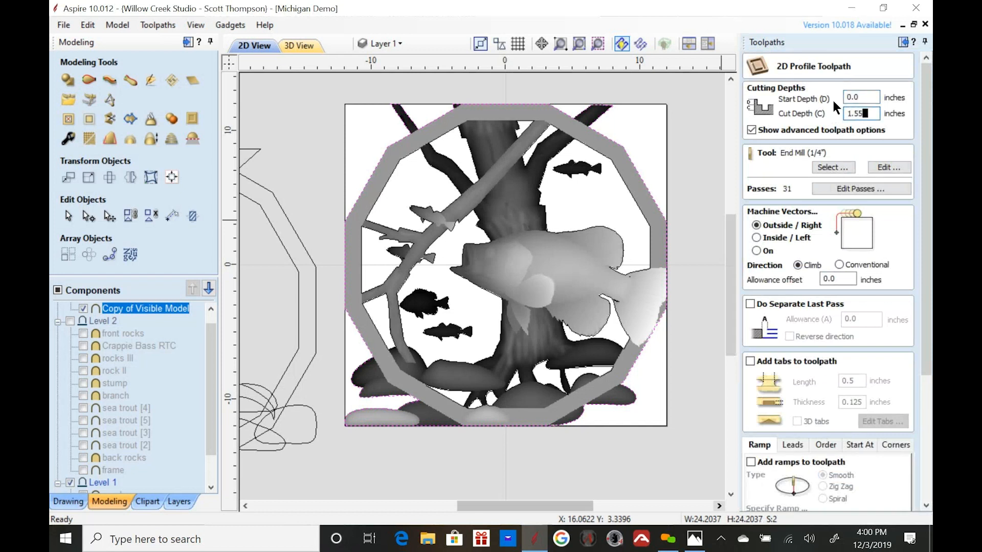
- Reduce the profile cut to 25 passes and accept the pass depths
left_click(839, 189)
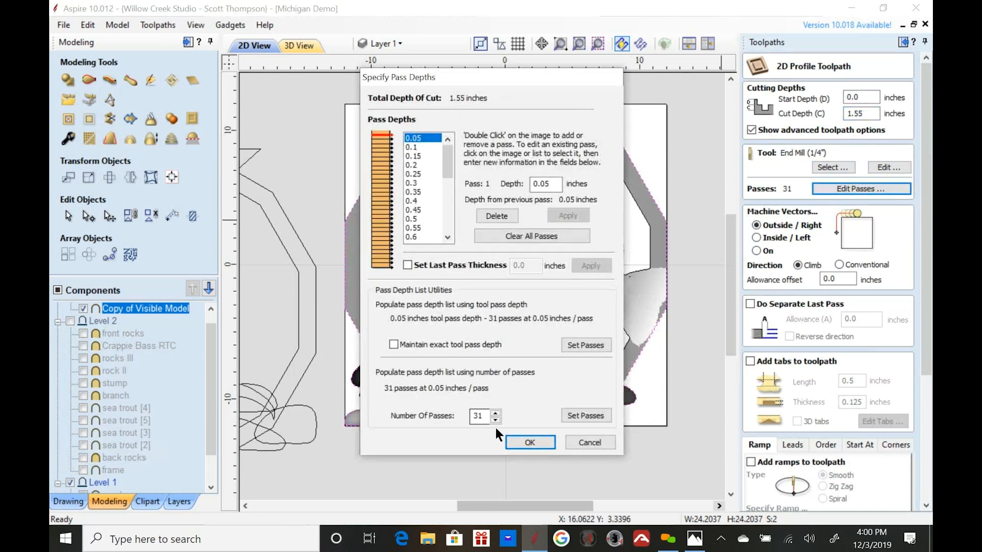
left_click(495, 420)
left_click(496, 420)
left_click(495, 420)
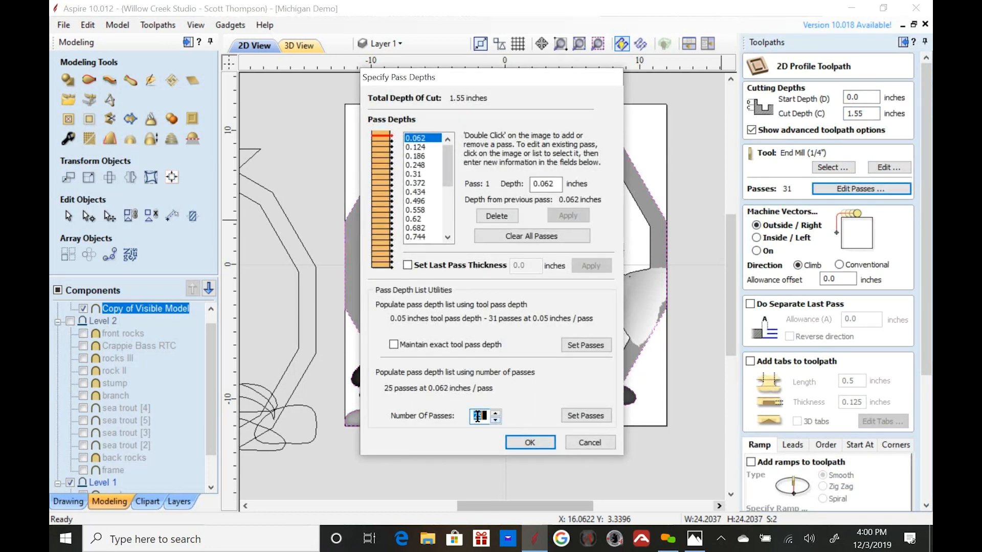
left_click_drag(485, 418, 460, 416)
left_click(530, 444)
- Calculate the outside profile toolpath, accepting the cut through the material, and preview all toolpaths on a reset block
scroll(818, 438, "down", 3)
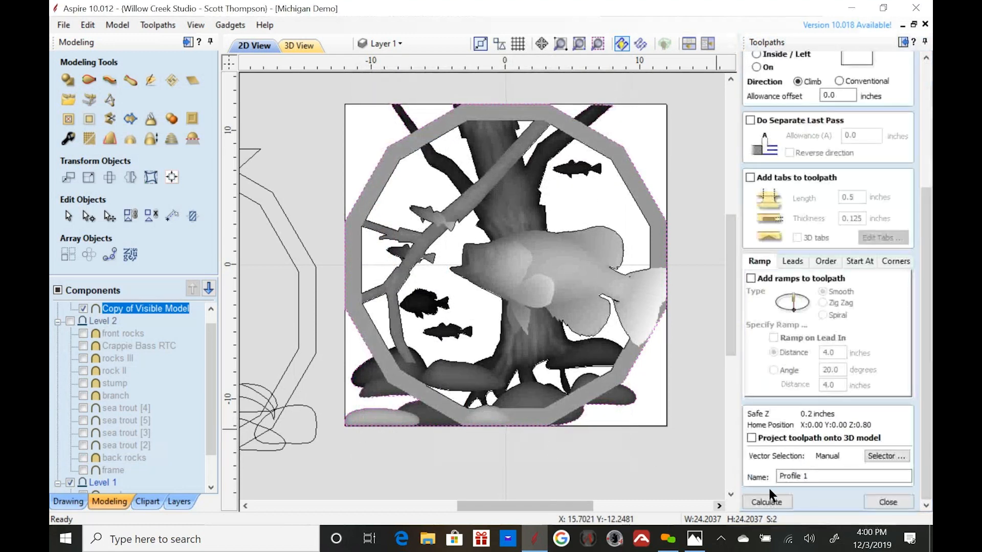
left_click(766, 502)
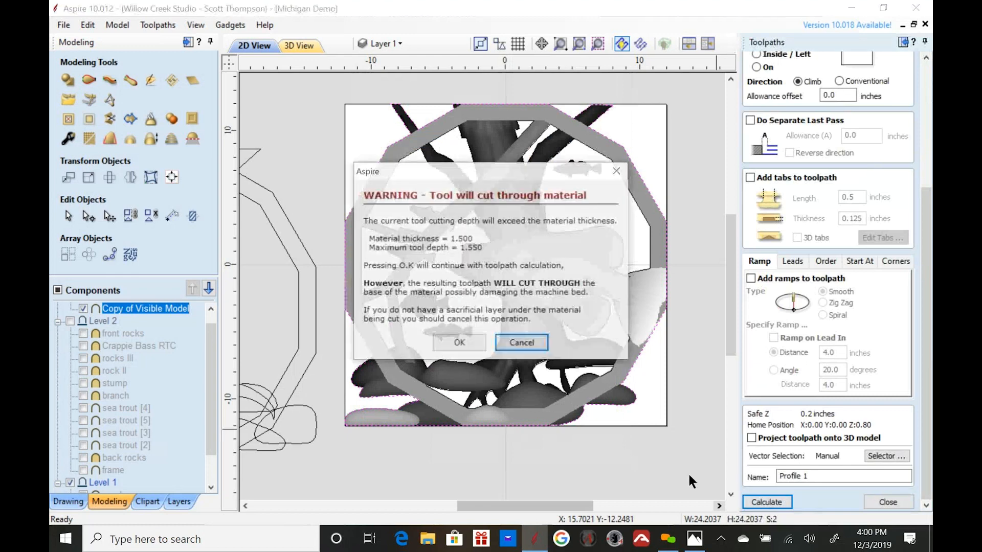
left_click(445, 341)
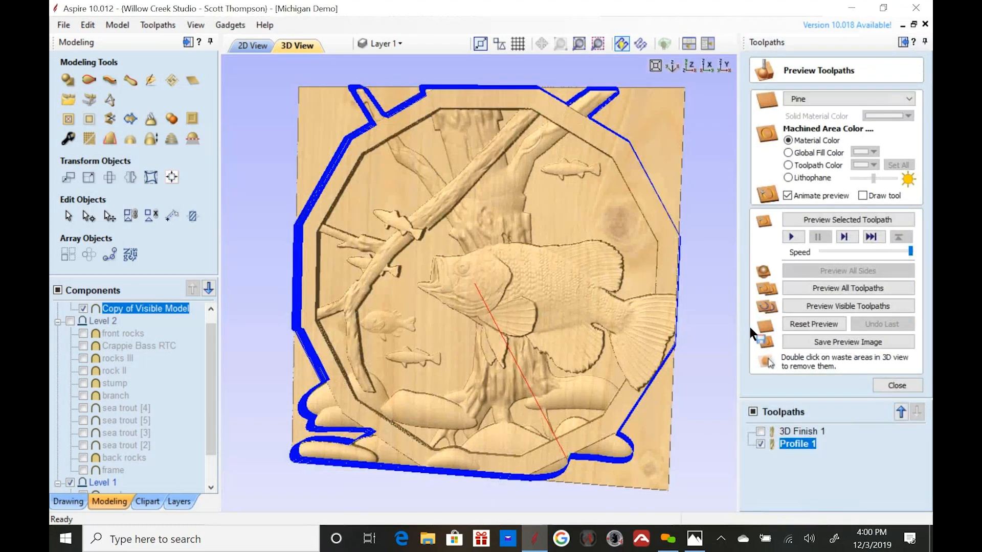
left_click(794, 325)
left_click(845, 285)
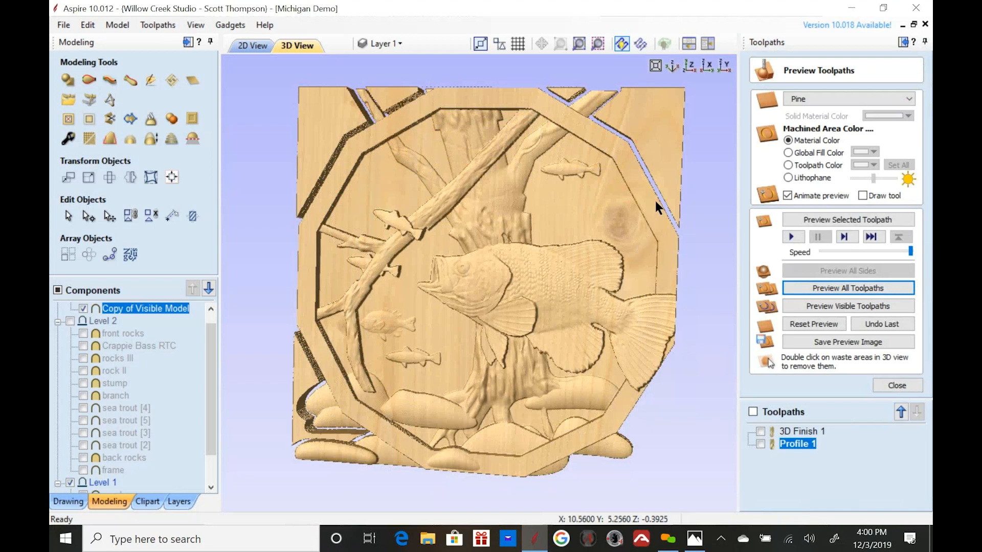
- Remove the waste pieces around the polygonal frame from the 3D preview and inspect the cut-out relief
double_click(662, 158)
double_click(562, 86)
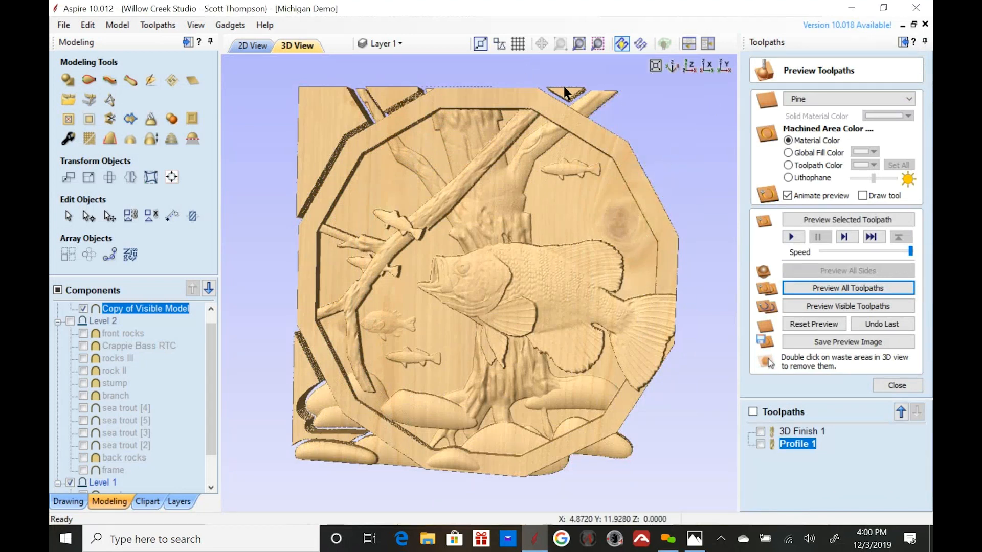
double_click(312, 134)
double_click(387, 91)
double_click(339, 437)
left_click_drag(370, 418, 559, 330)
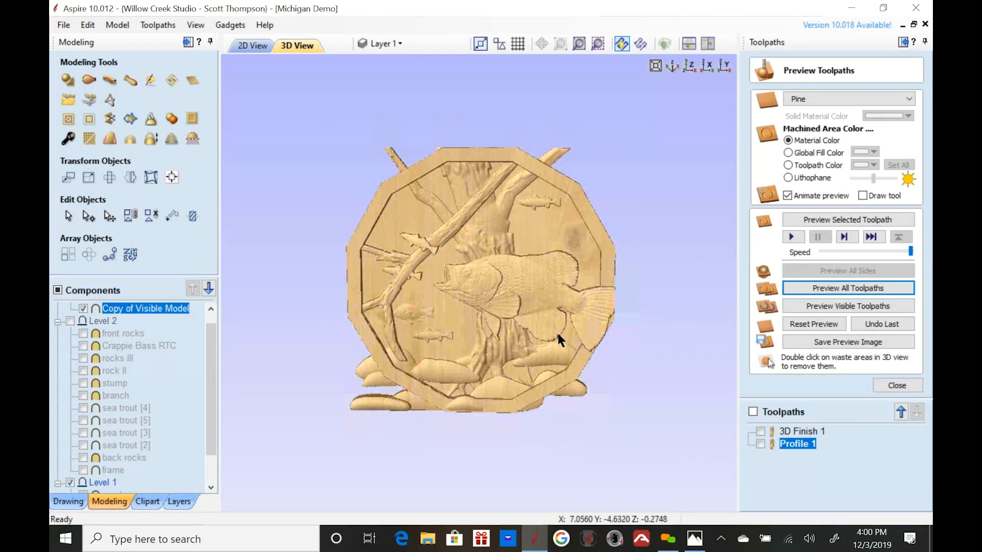
scroll(528, 296, "up", 2)
left_click_drag(528, 297, 564, 308)
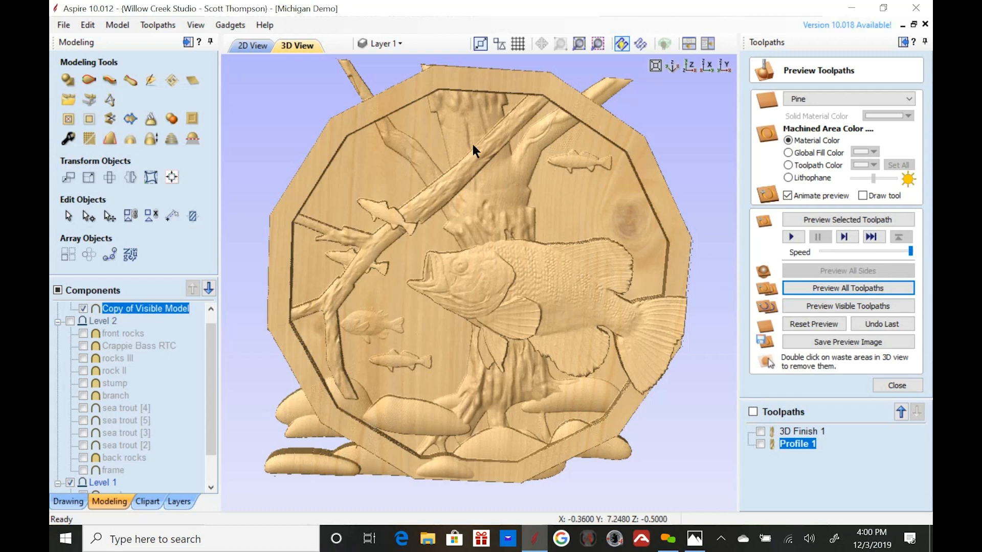
- Examine the inner boundary vectors and the merged fish relief in the 2D view
left_click(248, 44)
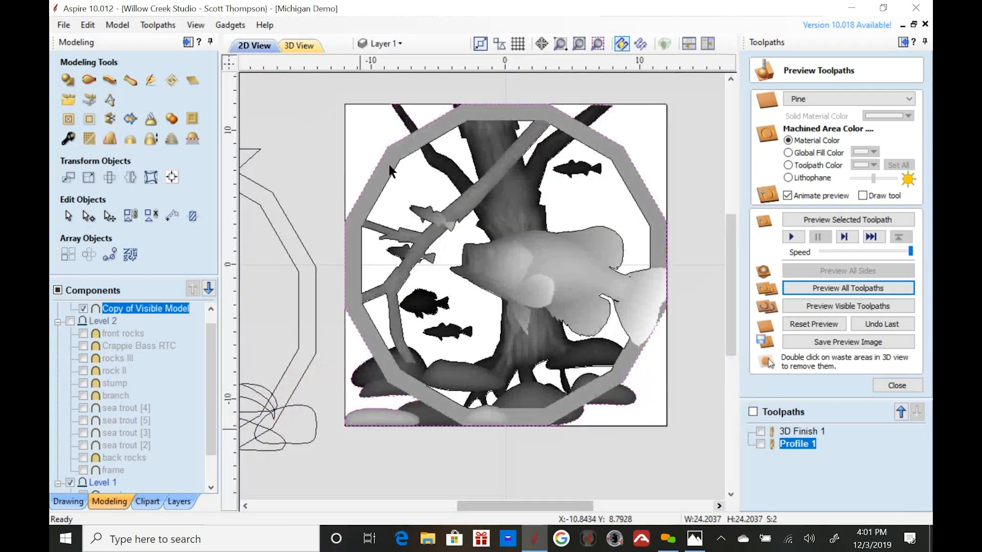
scroll(471, 216, "down", 1)
scroll(604, 279, "down", 1)
left_click(580, 275)
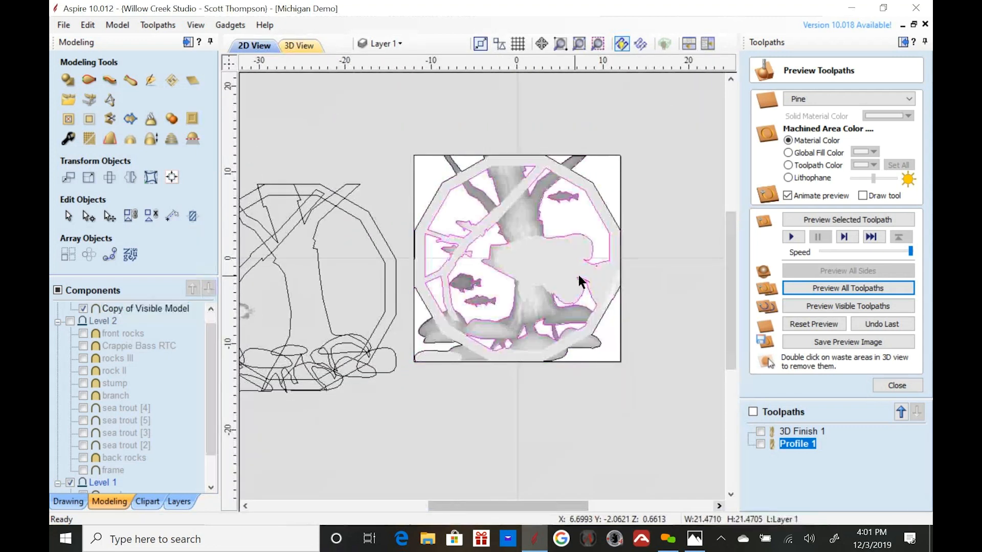
scroll(621, 275, "up", 1)
scroll(620, 274, "up", 2)
left_click(505, 222)
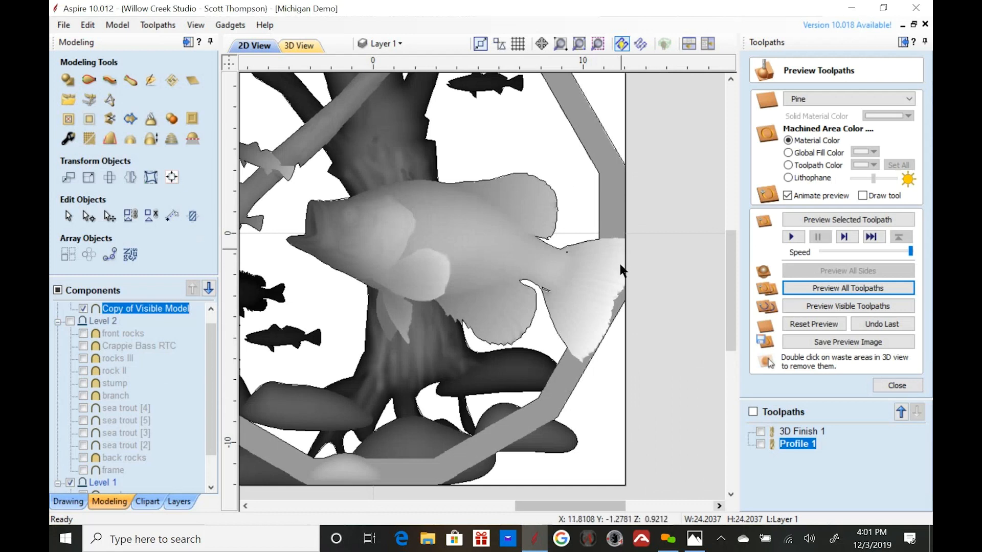
scroll(618, 289, "down", 3)
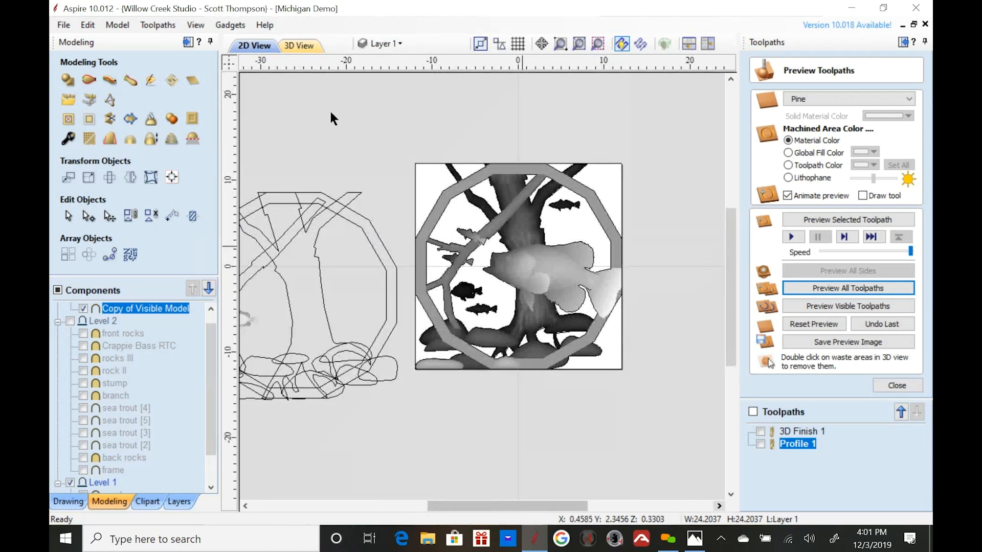
- Inspect the carved detail and depth of the fish, branches and rocks in the 3D preview from several angles
left_click(298, 46)
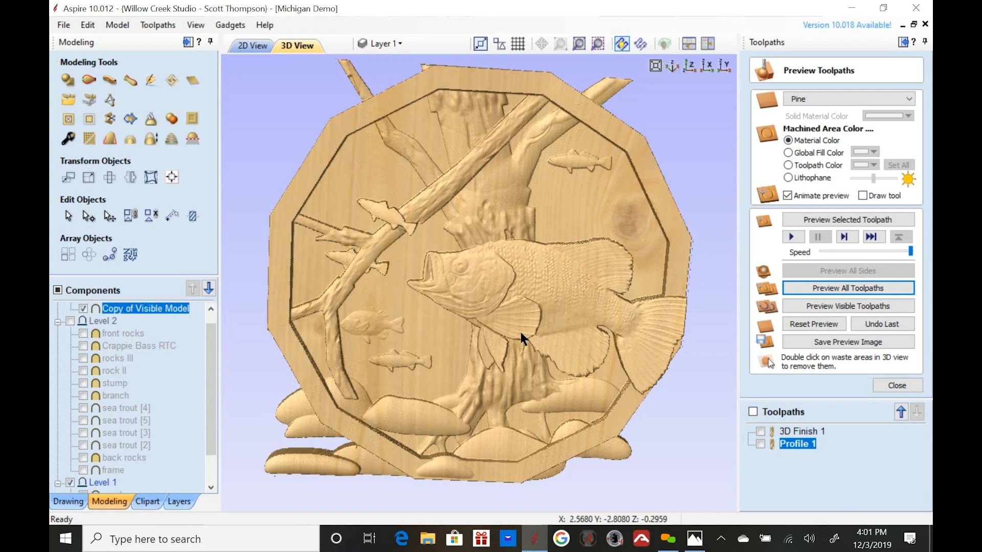
scroll(520, 330, "down", 2)
left_click_drag(560, 272, 464, 269)
scroll(501, 261, "up", 3)
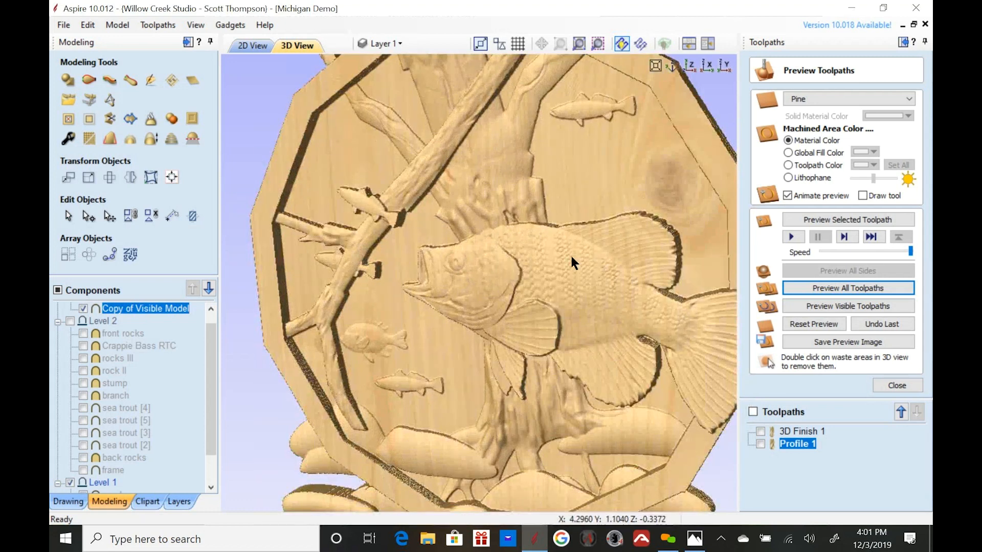
left_click_drag(579, 229, 598, 225)
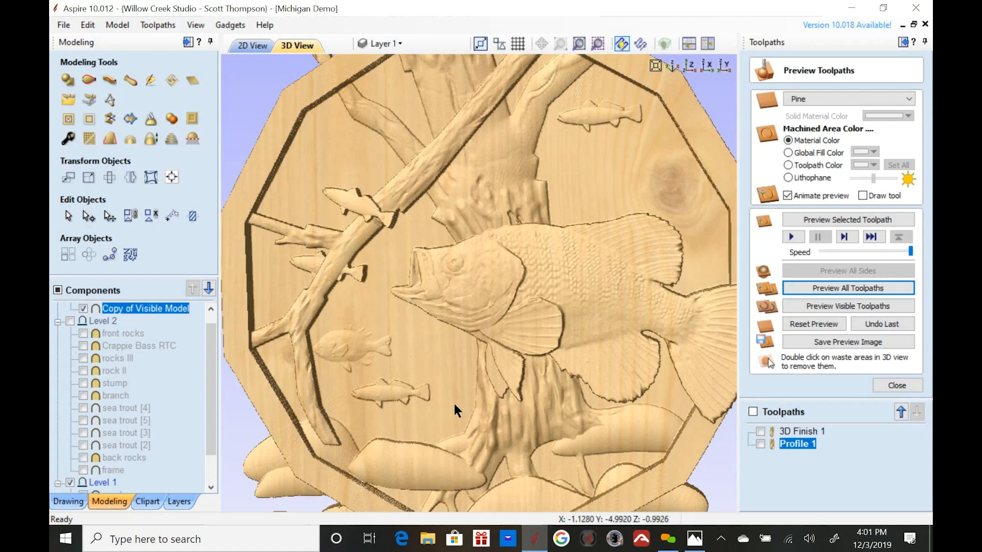
mouse_move(457, 387)
left_mouse_down()
mouse_move(460, 277)
mouse_move(500, 167)
mouse_move(484, 306)
mouse_move(454, 405)
left_mouse_up()
mouse_move(427, 358)
left_mouse_down()
mouse_move(432, 379)
mouse_move(441, 362)
left_mouse_up()
scroll(419, 419, "down", 5)
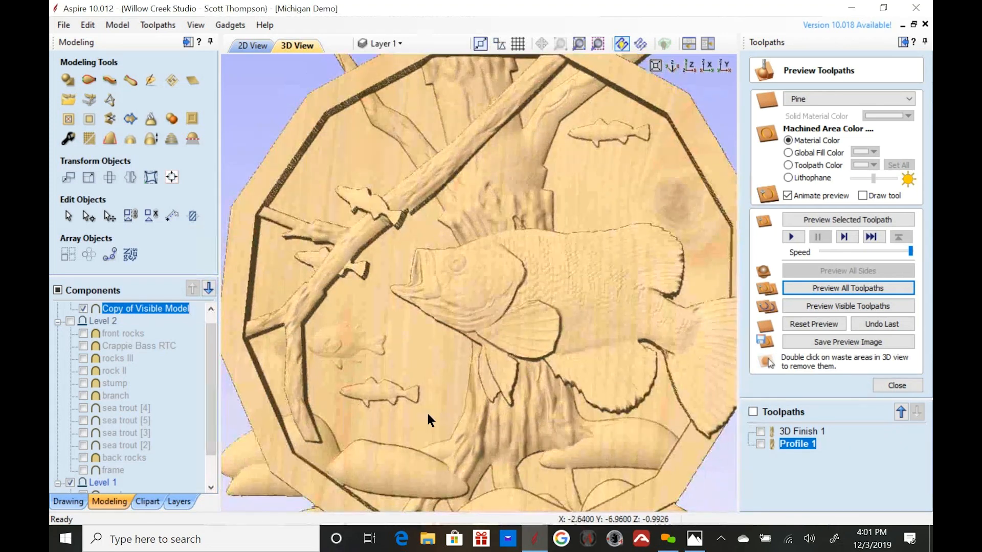
left_click_drag(445, 409, 467, 409)
scroll(449, 376, "up", 3)
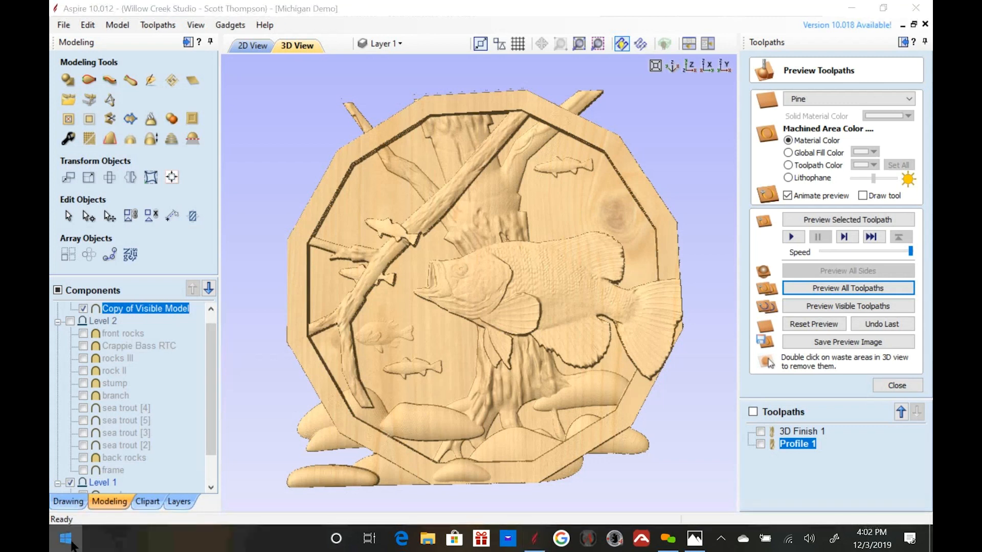
- Switch to the CreekWillowStudioArt shop on Etsy in the browser and look through its featured and listed 3D models
left_click(66, 539)
left_click(386, 284)
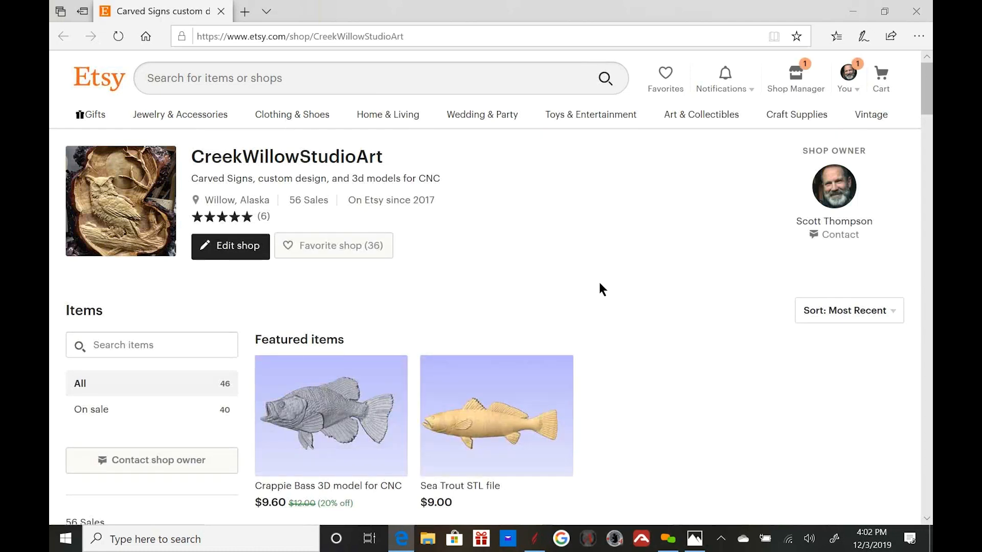
scroll(600, 283, "down", 5)
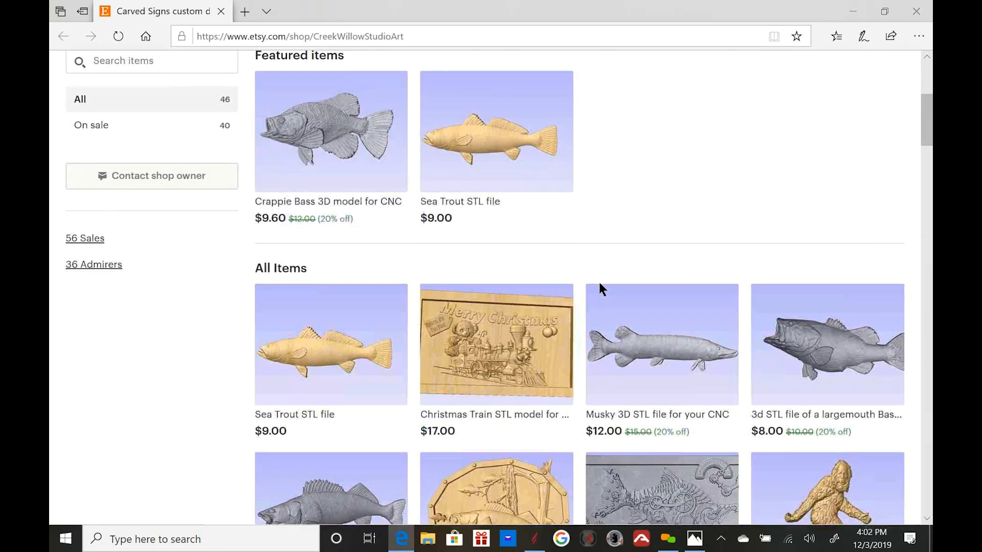
scroll(599, 289, "up", 2)
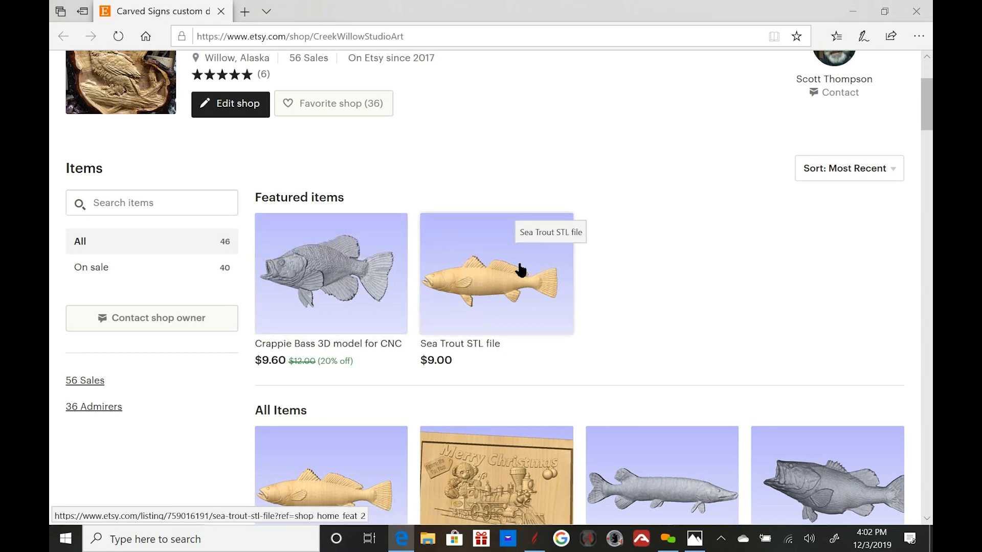
scroll(520, 270, "up", 3)
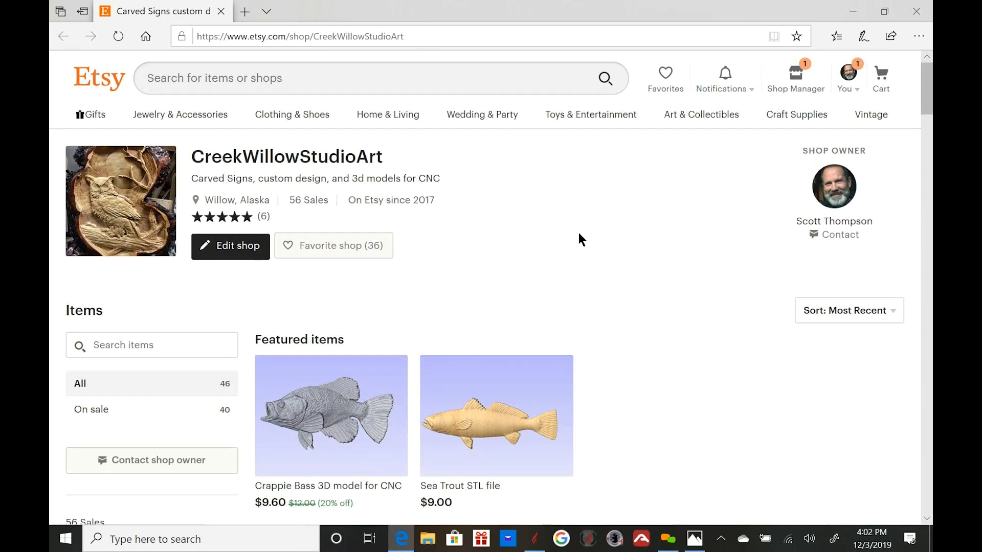
scroll(577, 237, "down", 4)
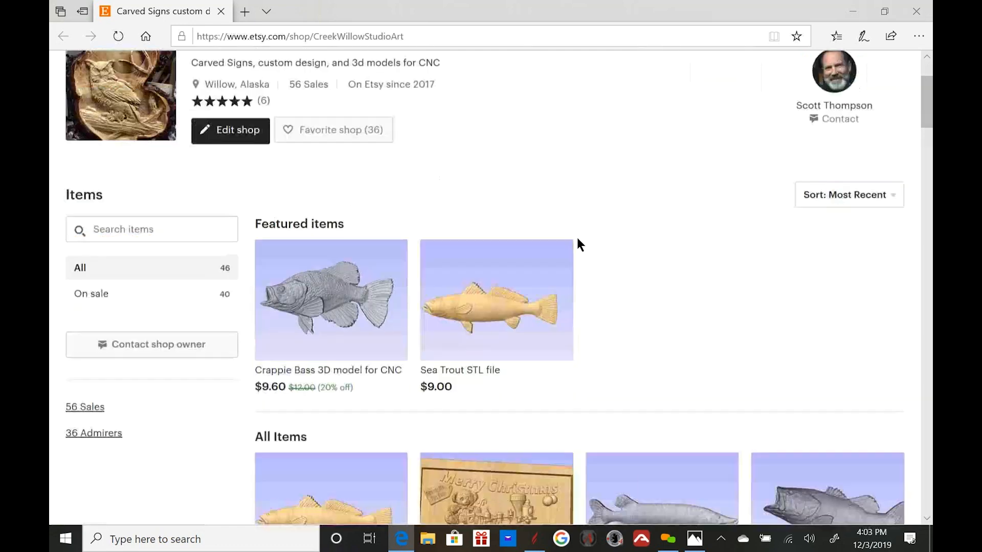
scroll(577, 237, "down", 2)
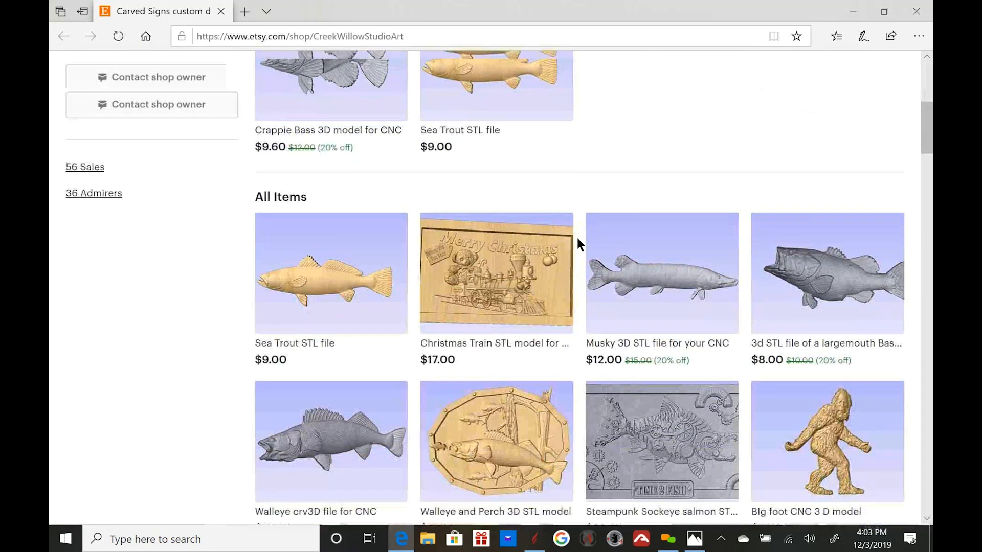
scroll(577, 237, "down", 3)
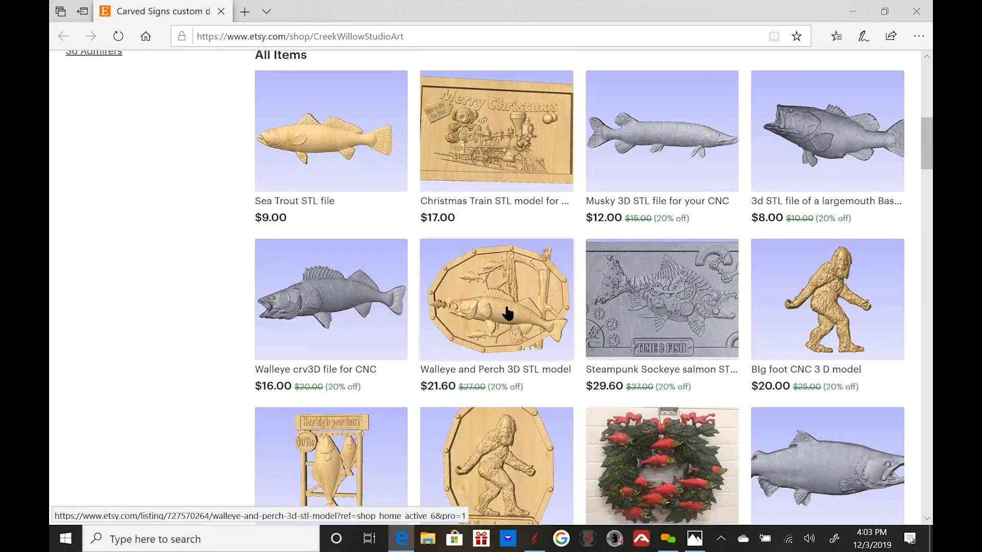
- View the Walleye and Perch 3D STL model listing, then close it to return to the shop
left_click(507, 313)
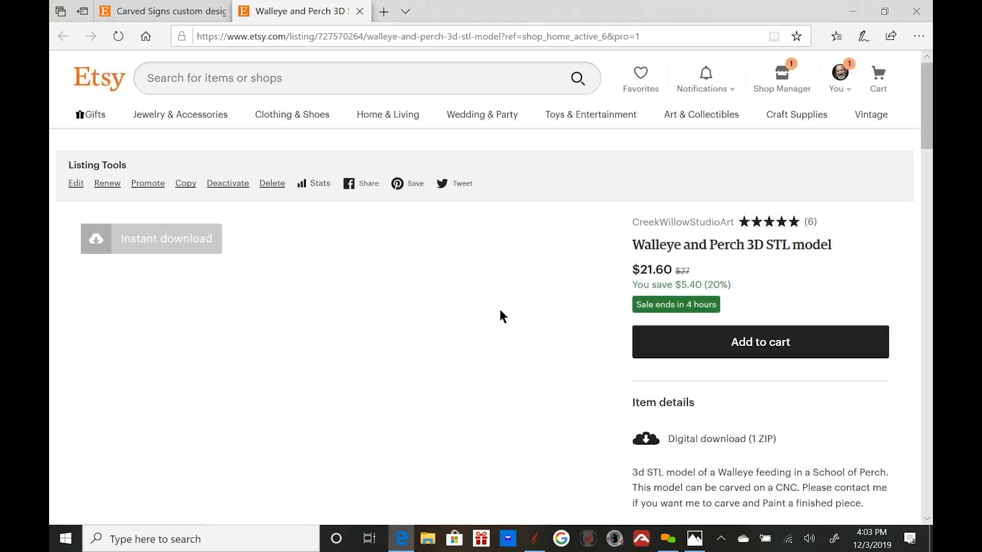
scroll(502, 312, "down", 3)
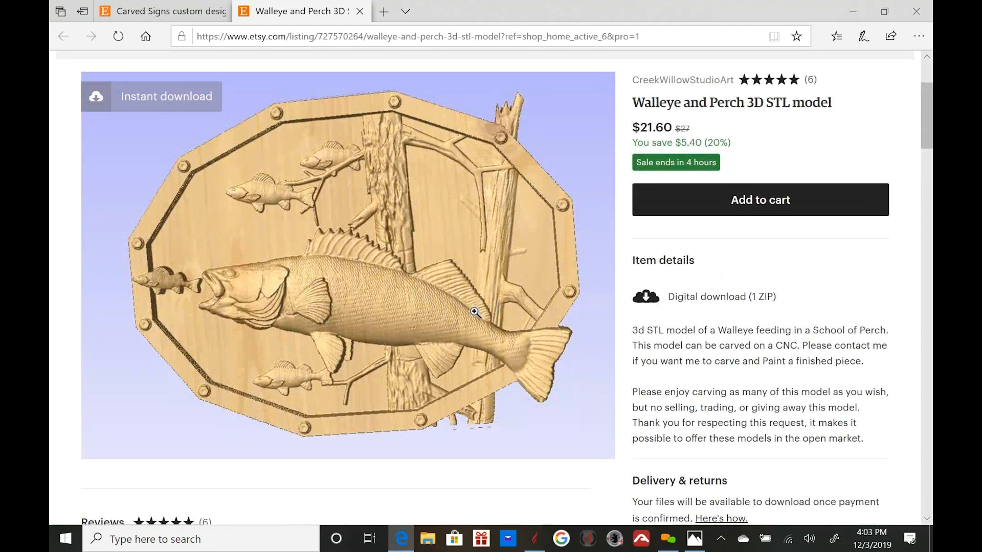
scroll(475, 312, "up", 2)
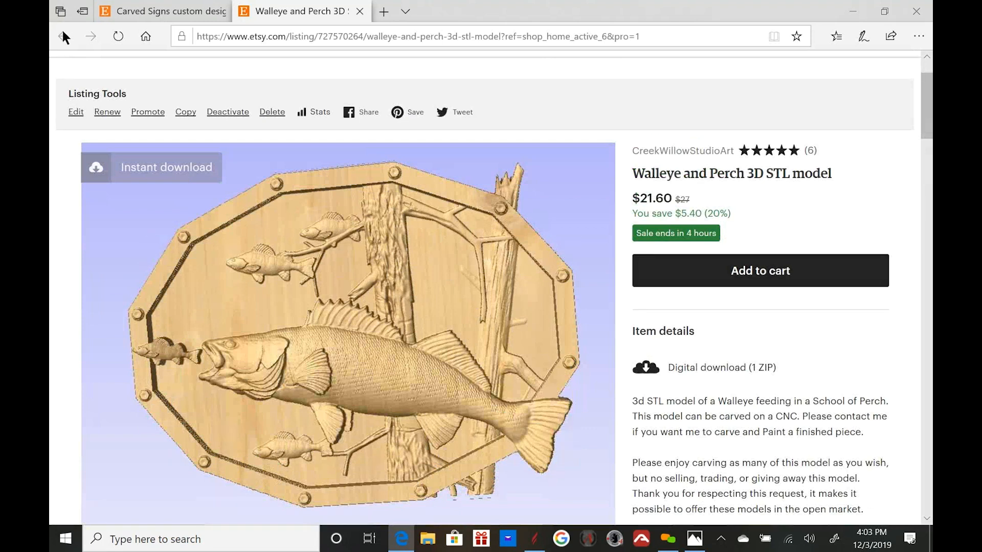
left_click(360, 11)
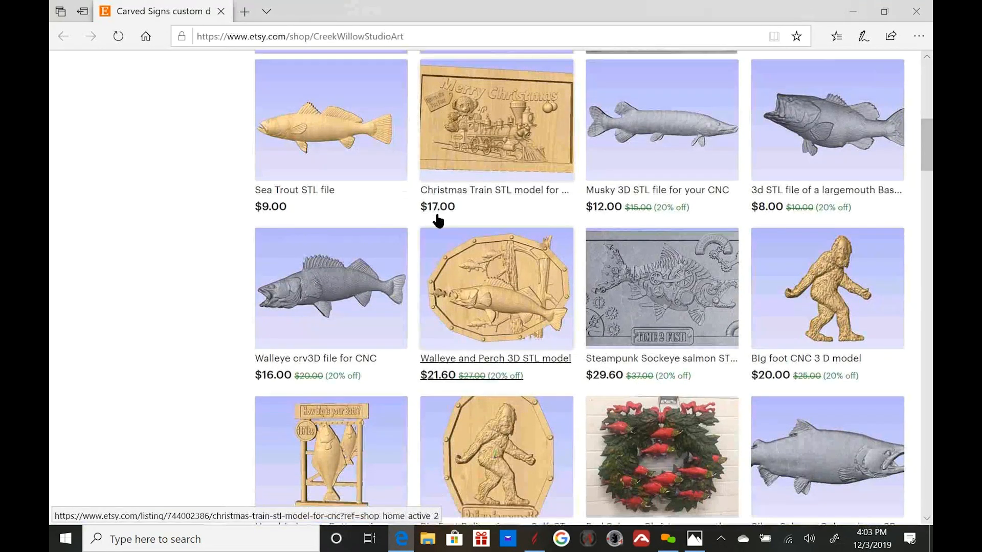
- View the How big is your Butt carving listing, close it and continue browsing the shop's items
scroll(439, 220, "down", 5)
left_click(337, 254)
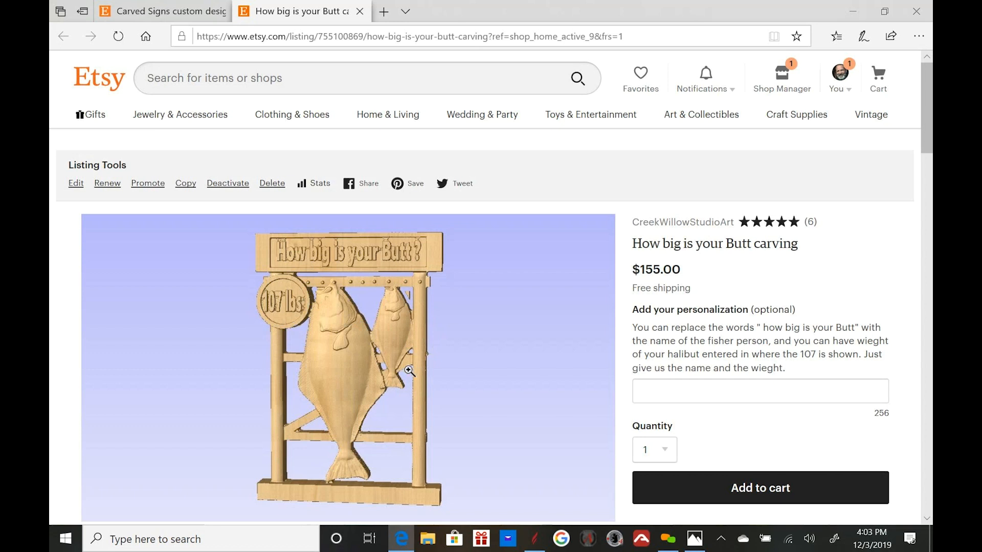
left_click(361, 12)
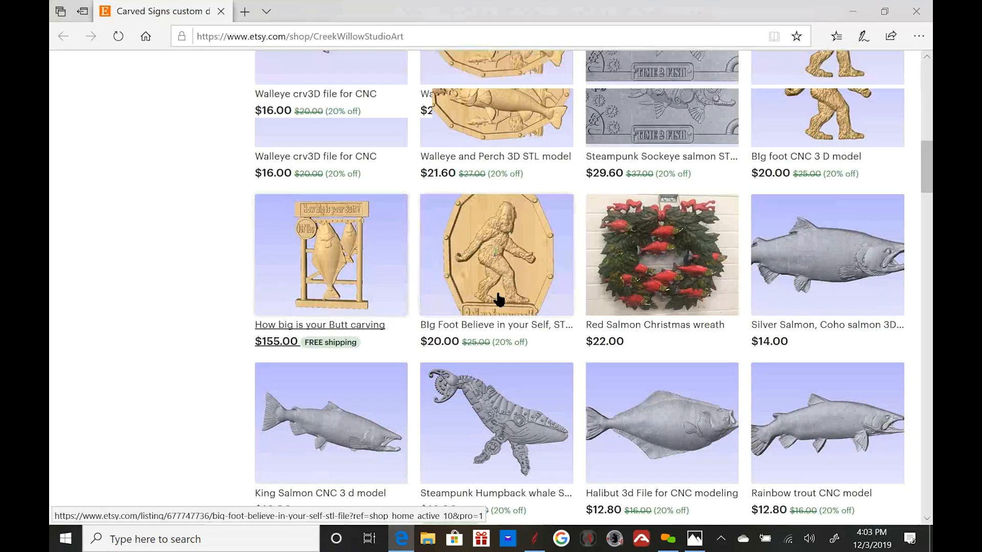
scroll(499, 299, "down", 2)
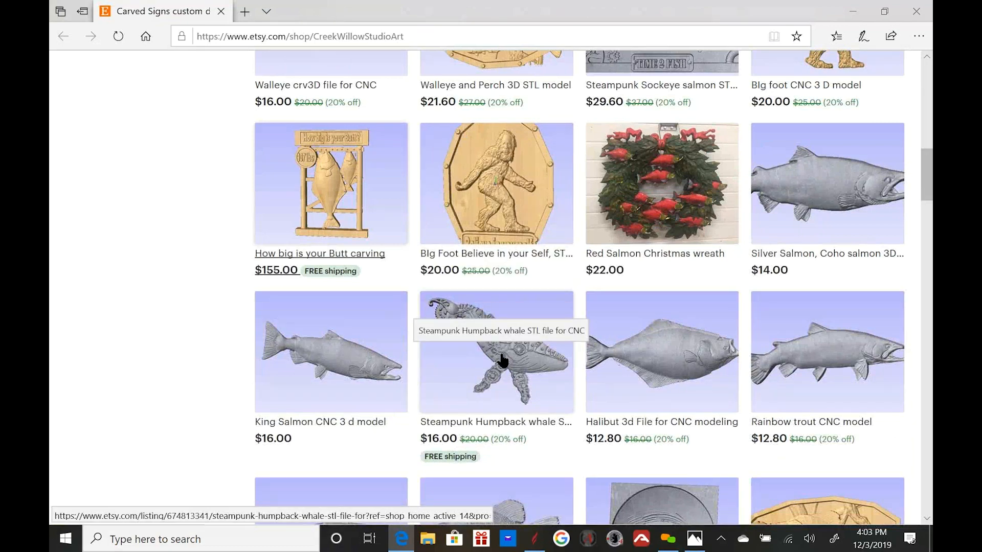
- Look through the rest of the shop's listed 3D models down to the end of the first page of items
scroll(503, 360, "down", 5)
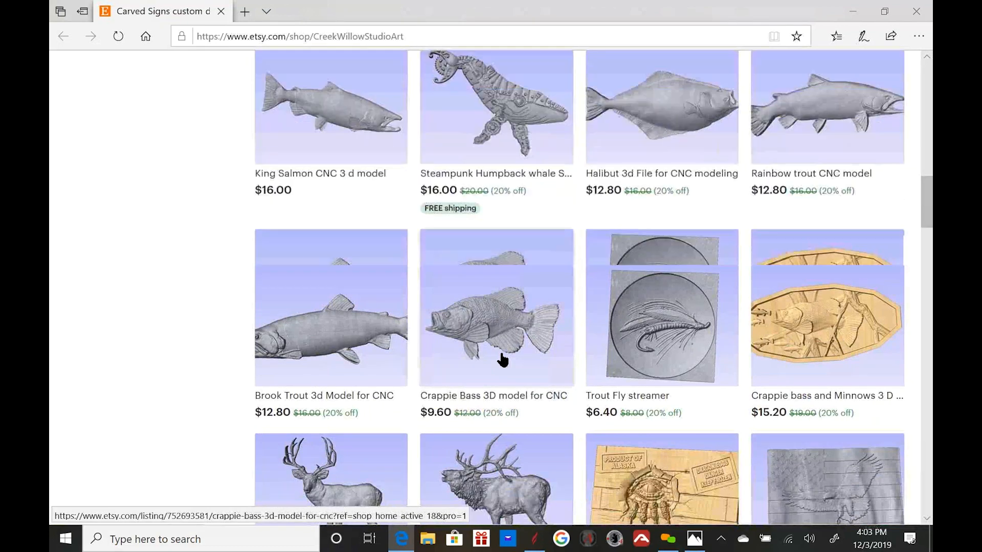
scroll(512, 215, "down", 2)
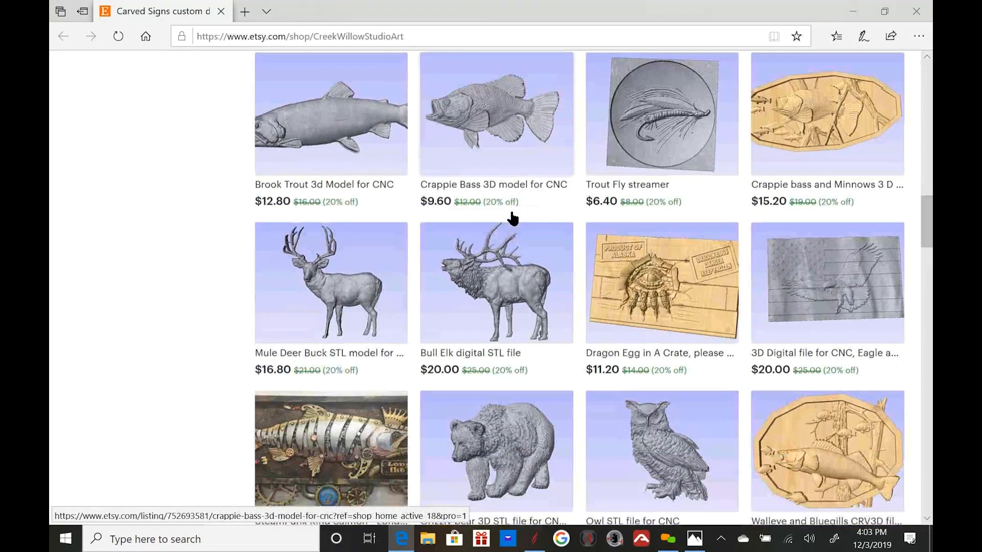
scroll(513, 219, "down", 2)
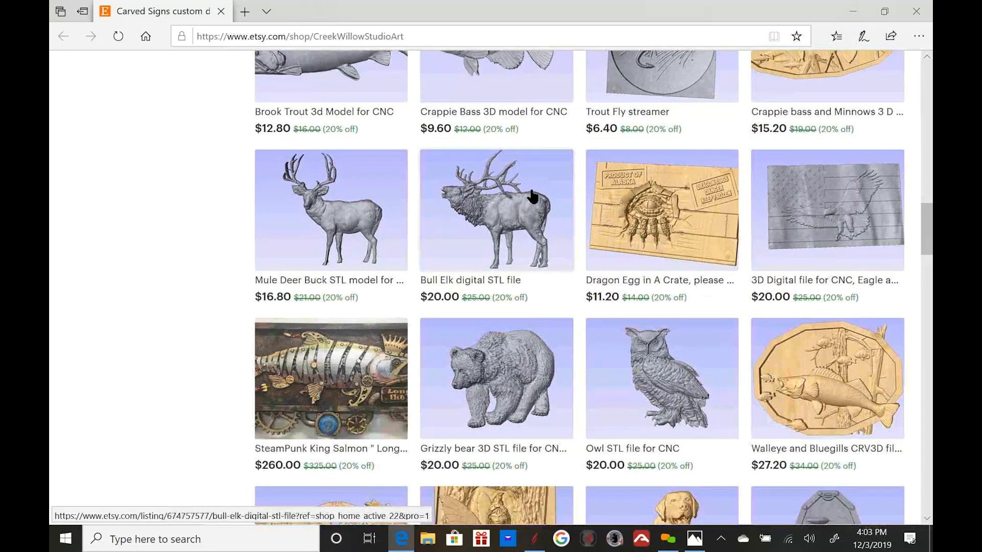
scroll(532, 196, "down", 2)
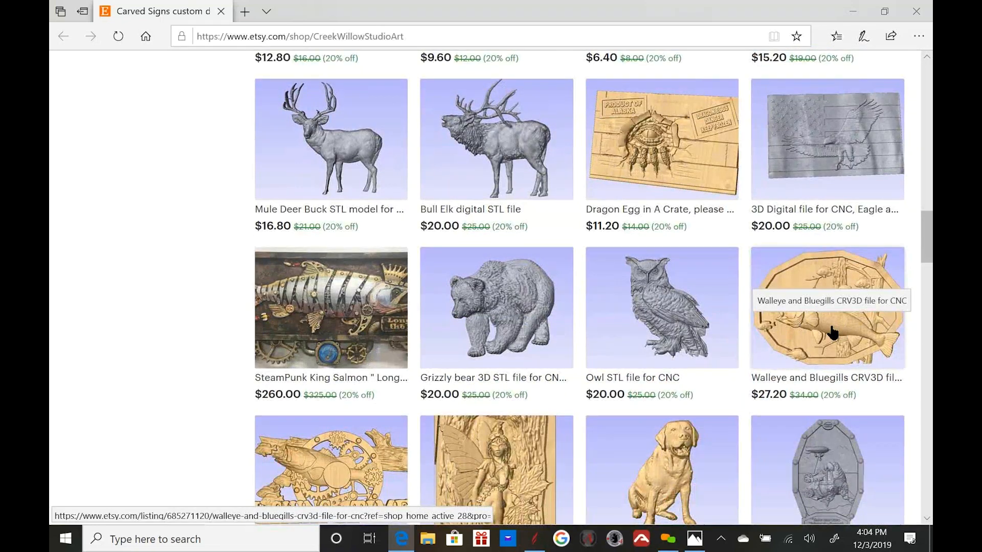
scroll(830, 333, "down", 4)
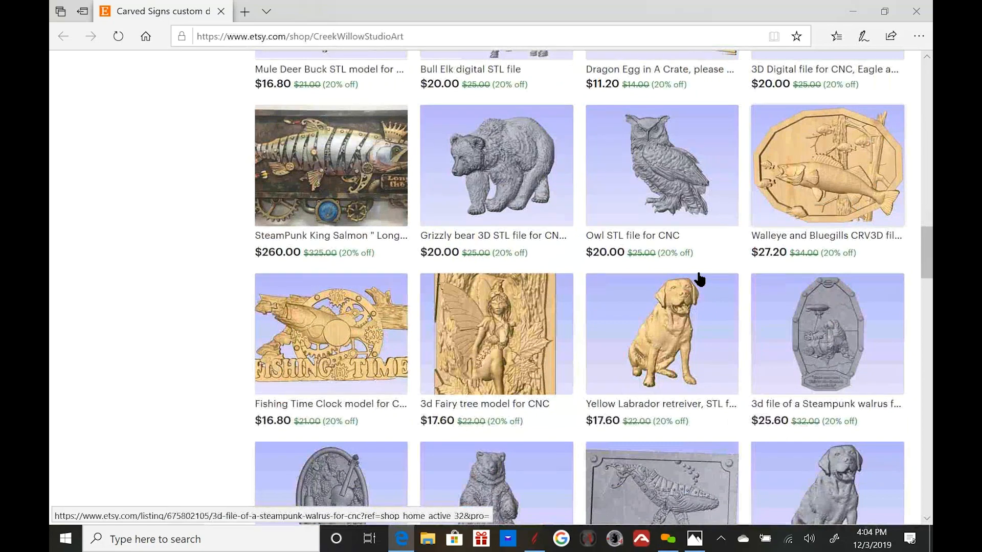
scroll(700, 279, "down", 2)
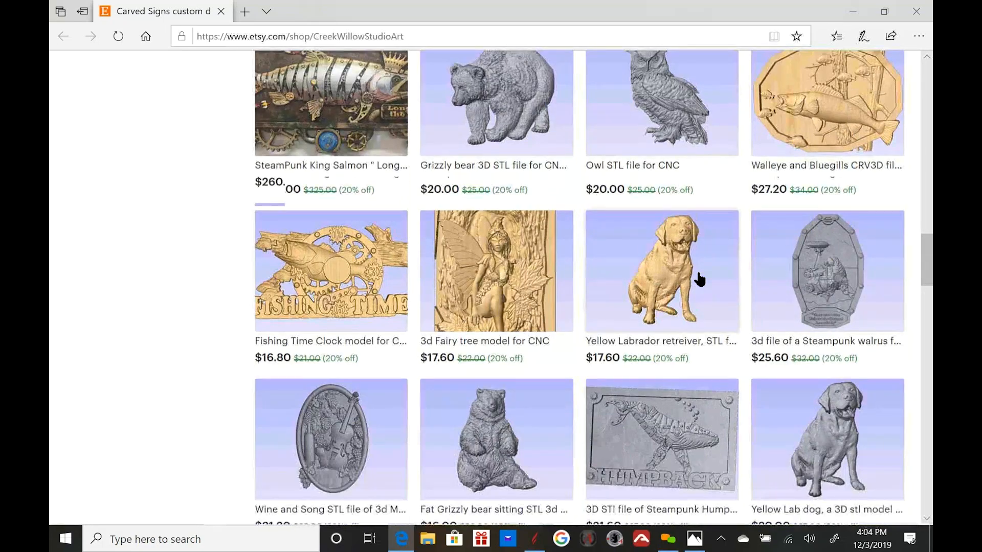
scroll(699, 278, "down", 2)
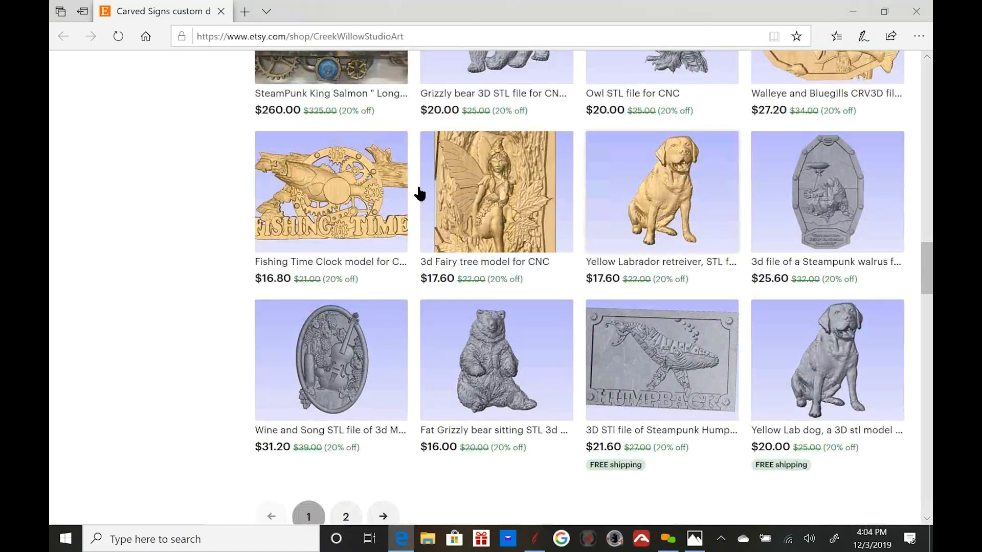
scroll(448, 263, "down", 3)
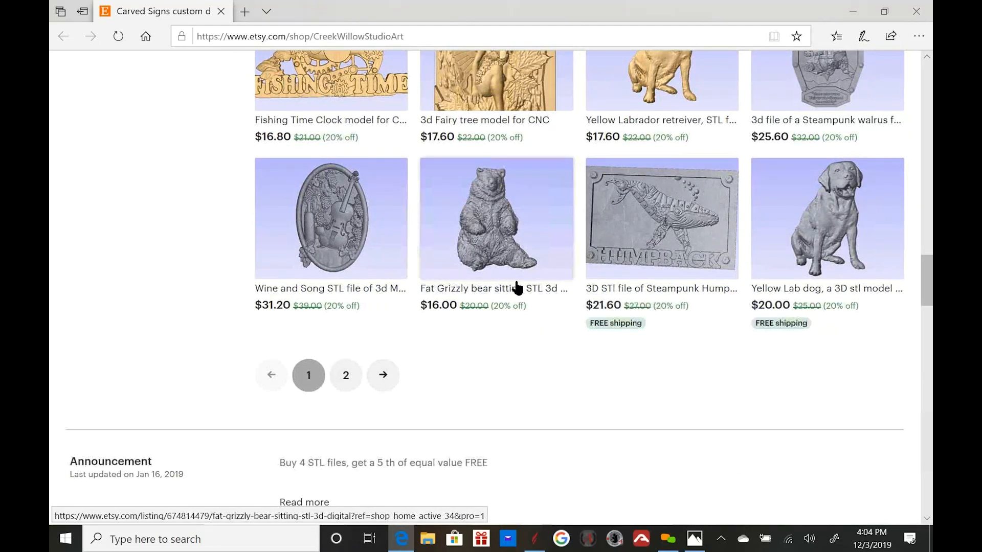
- Go back up through the shop's listings past the start of the All Items section
scroll(526, 285, "up", 9)
scroll(603, 307, "up", 7)
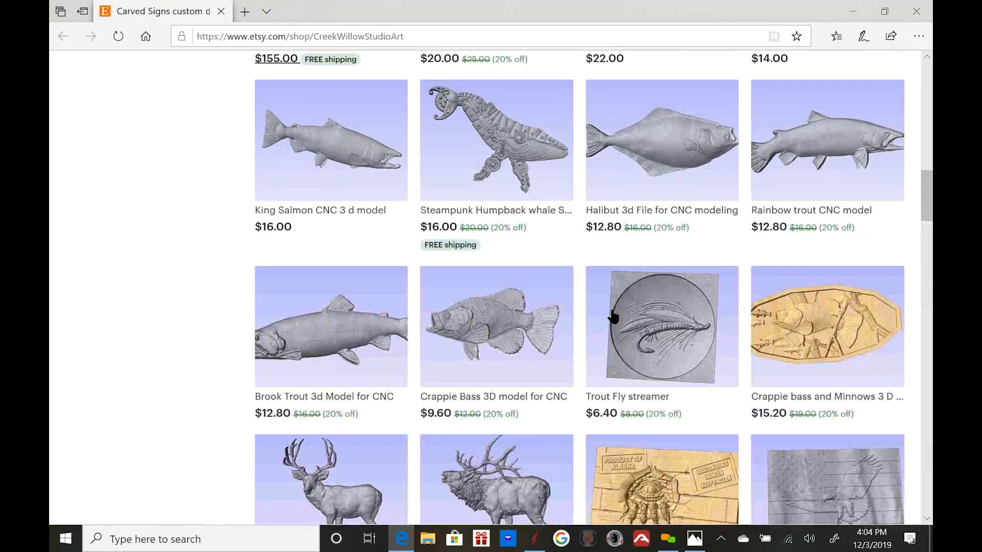
scroll(660, 302, "up", 3)
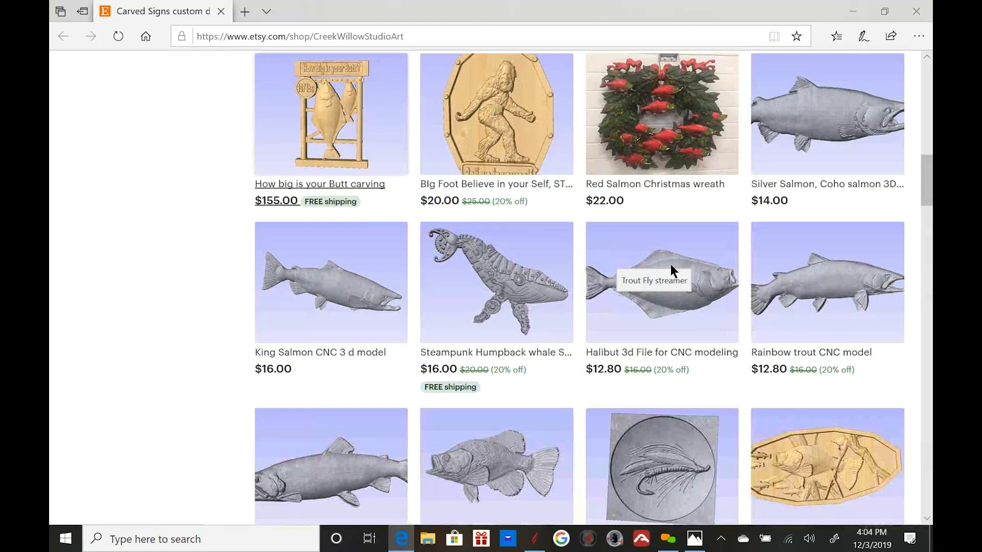
scroll(671, 272, "up", 3)
scroll(671, 271, "up", 5)
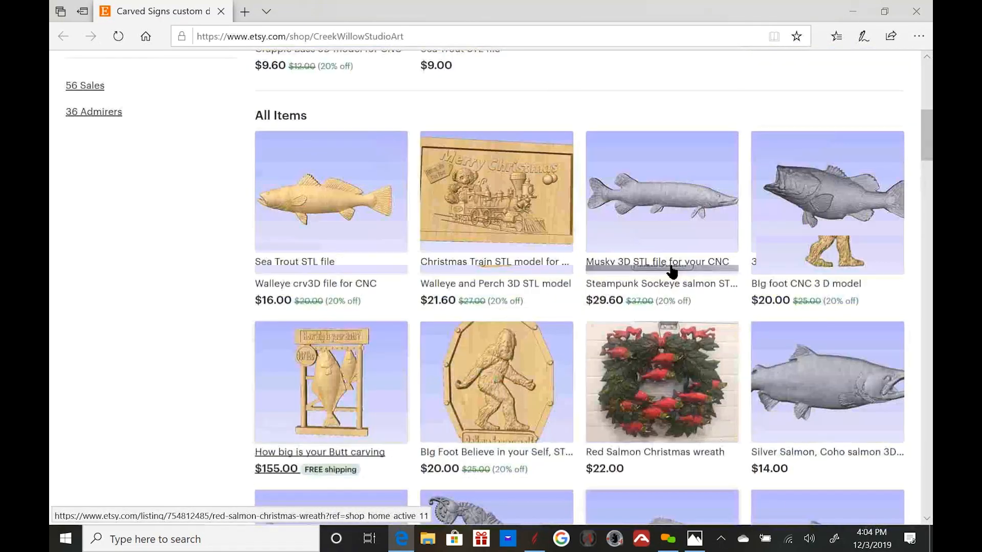
scroll(672, 271, "up", 7)
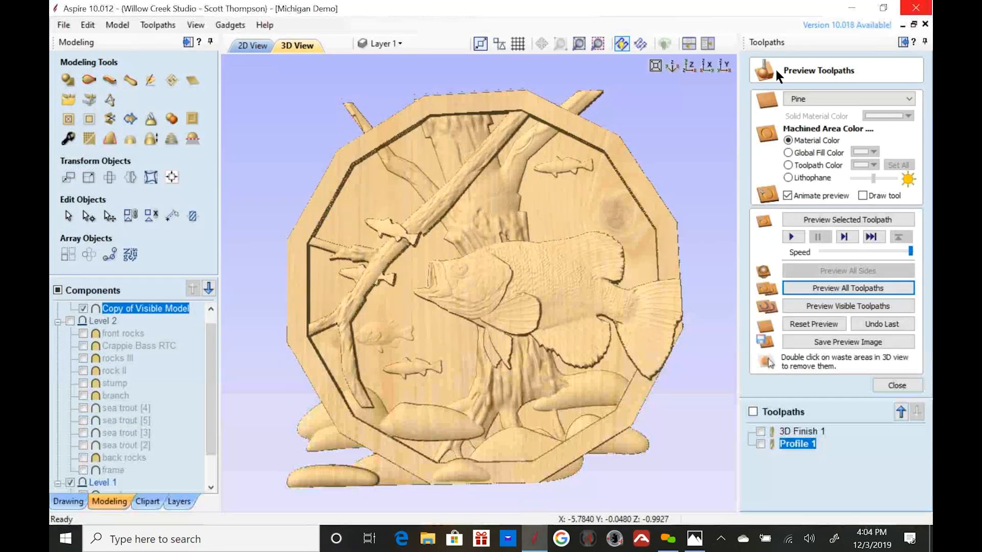
- Examine the machined fish relief in the 3D toolpath preview from several angles, checking the frame edge, fish, branches and rocks
left_click_drag(522, 252, 621, 273)
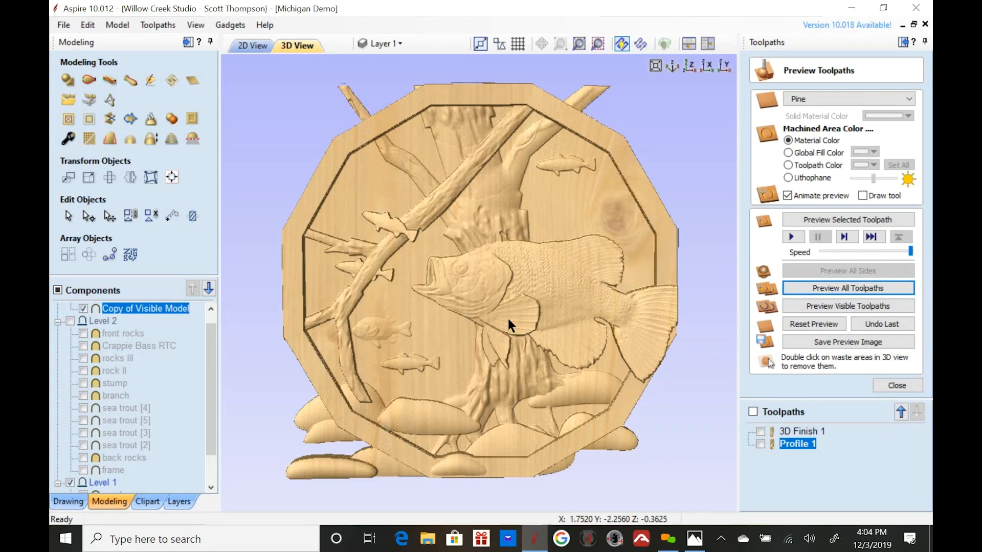
scroll(511, 306, "down", 2)
left_click_drag(573, 273, 564, 273)
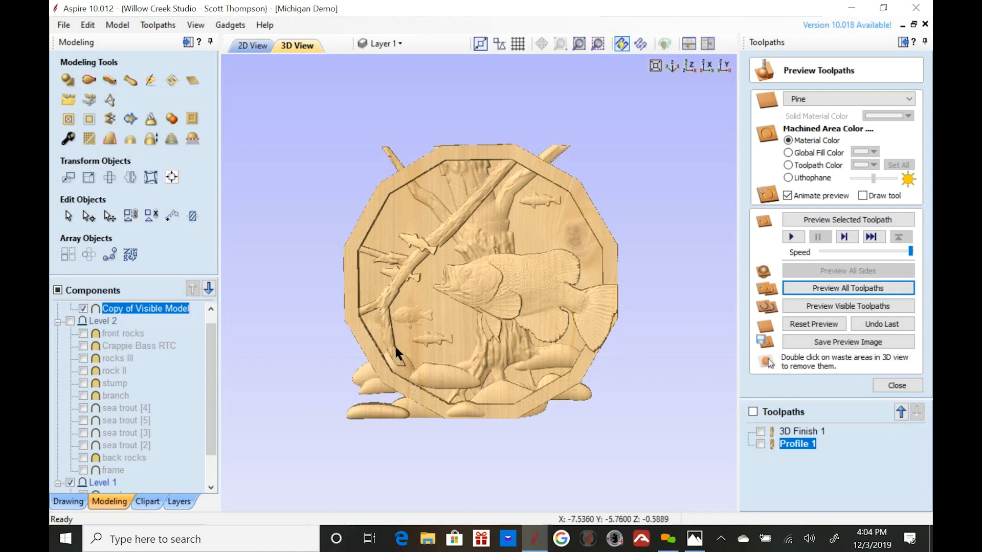
scroll(394, 347, "up", 2)
left_click_drag(396, 345, 419, 323)
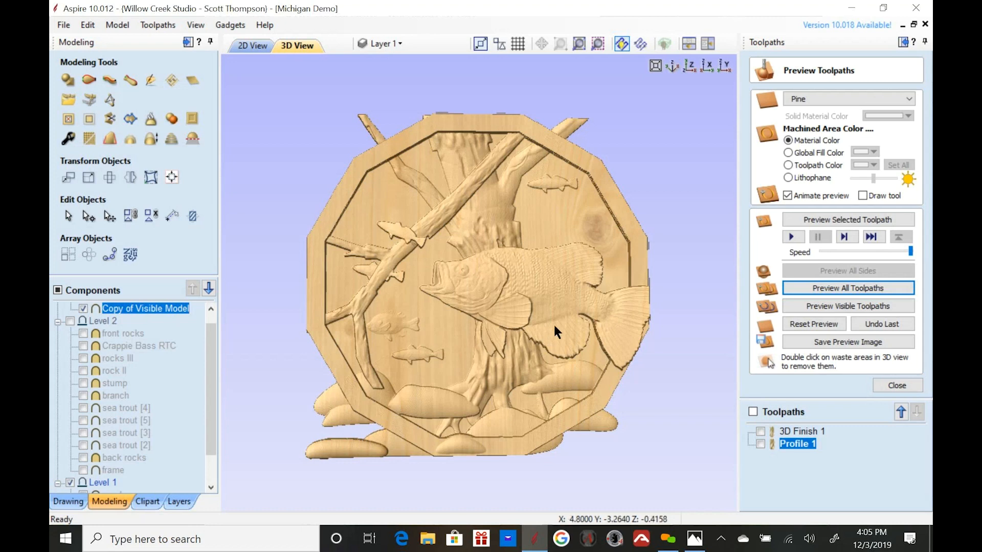
left_click_drag(602, 278, 508, 297)
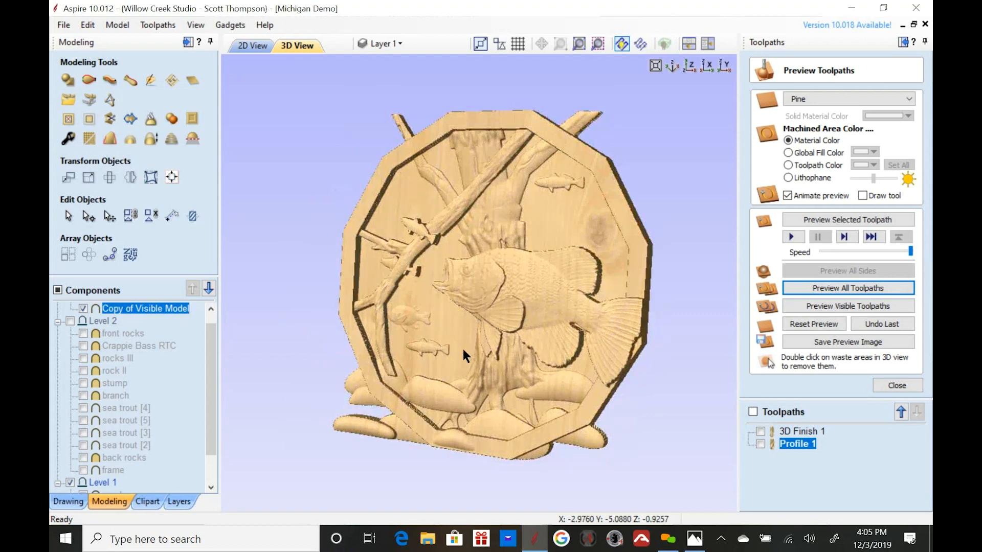
left_click_drag(528, 382, 551, 386)
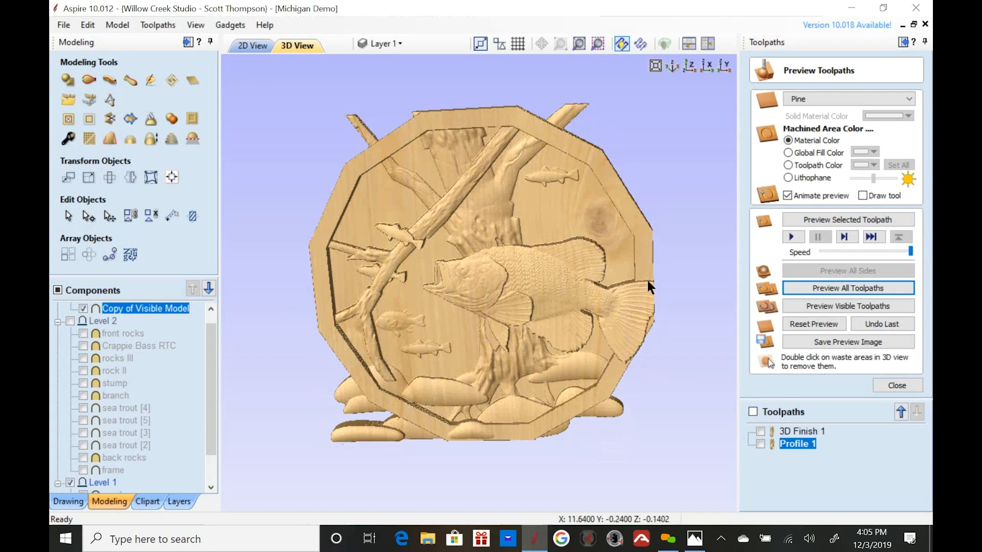
left_click_drag(637, 299, 426, 259)
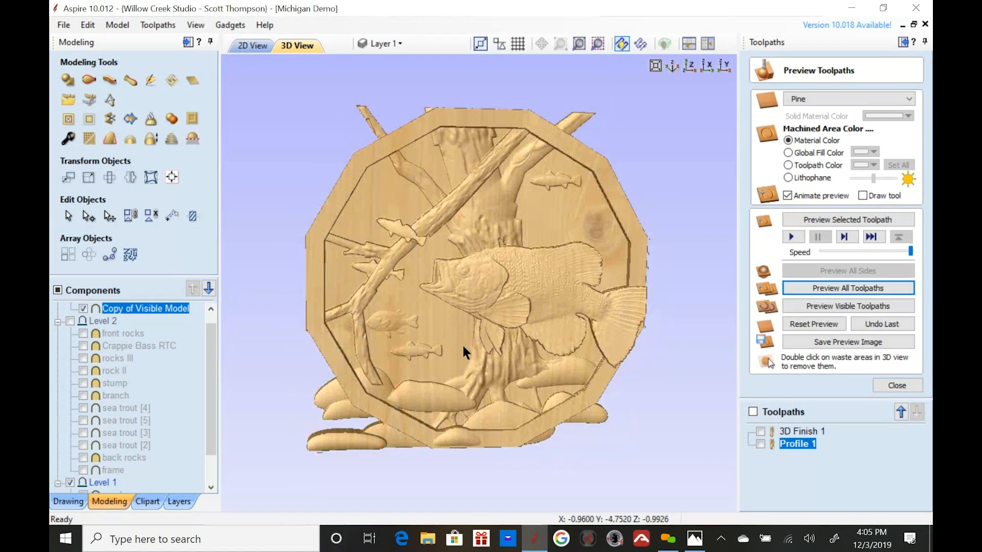
left_click_drag(467, 420, 476, 381)
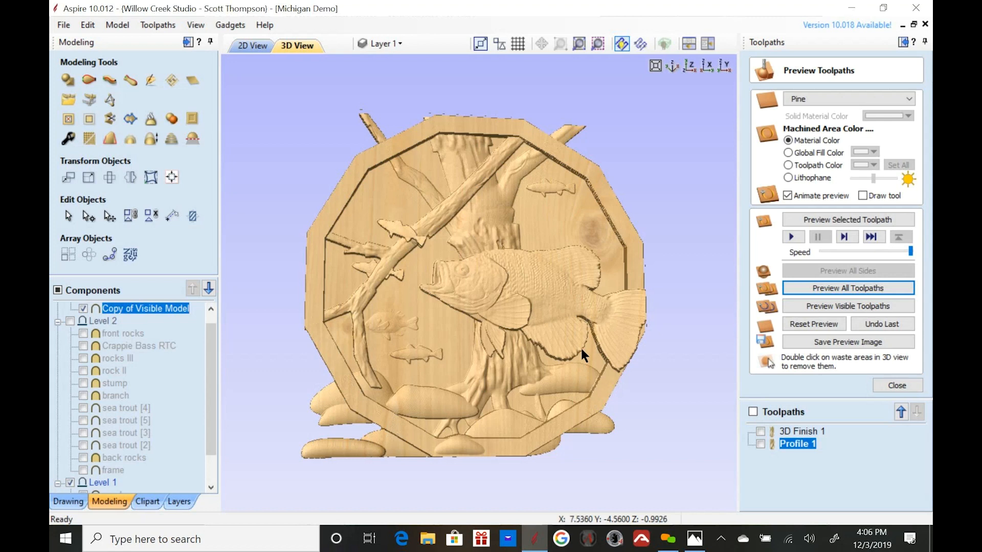
left_click_drag(568, 322, 538, 363)
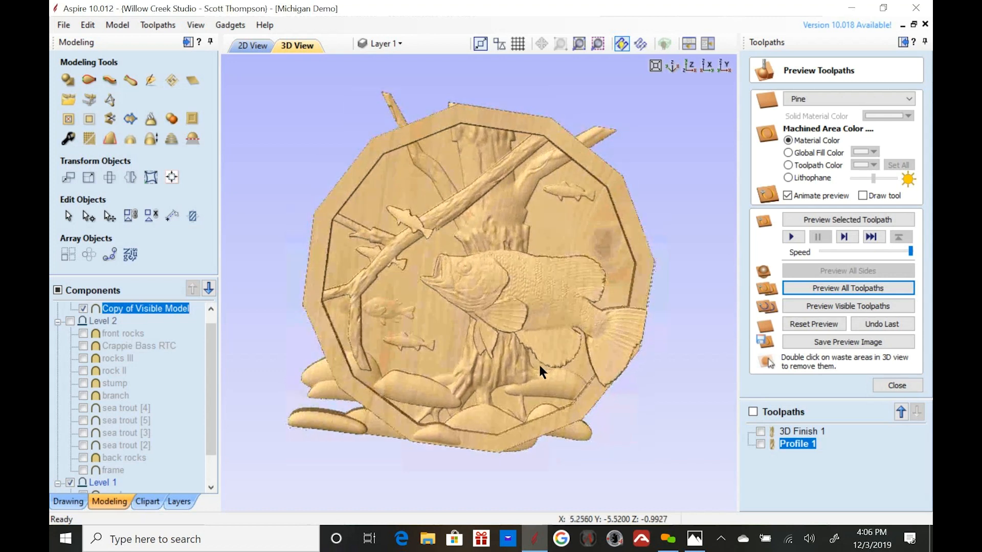
left_click_drag(620, 264, 599, 258)
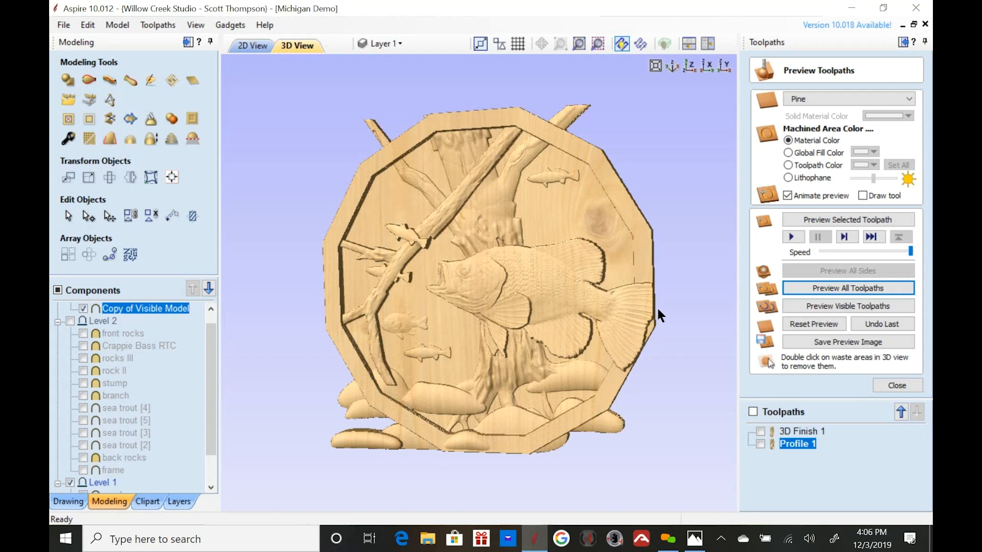
left_click_drag(657, 306, 636, 313)
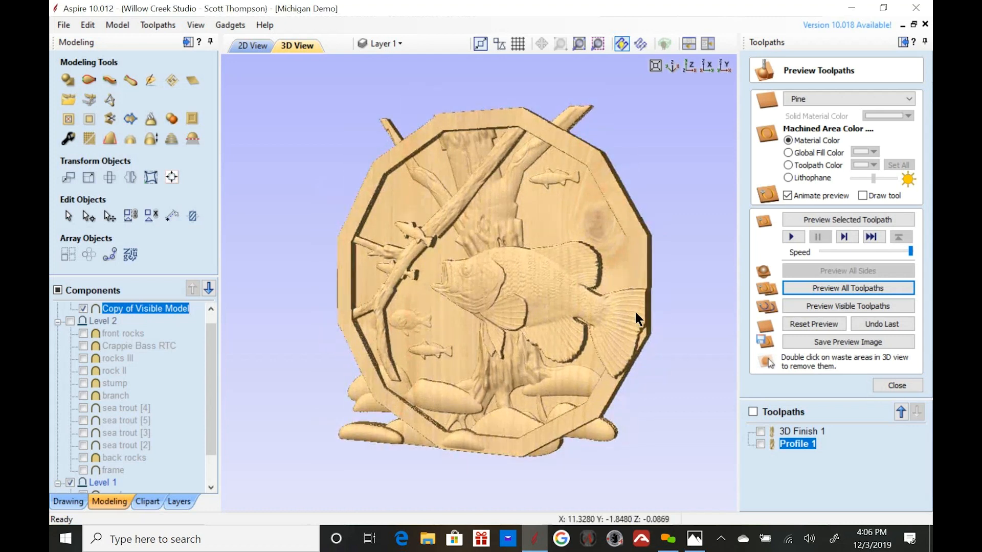
left_click_drag(564, 342, 648, 333)
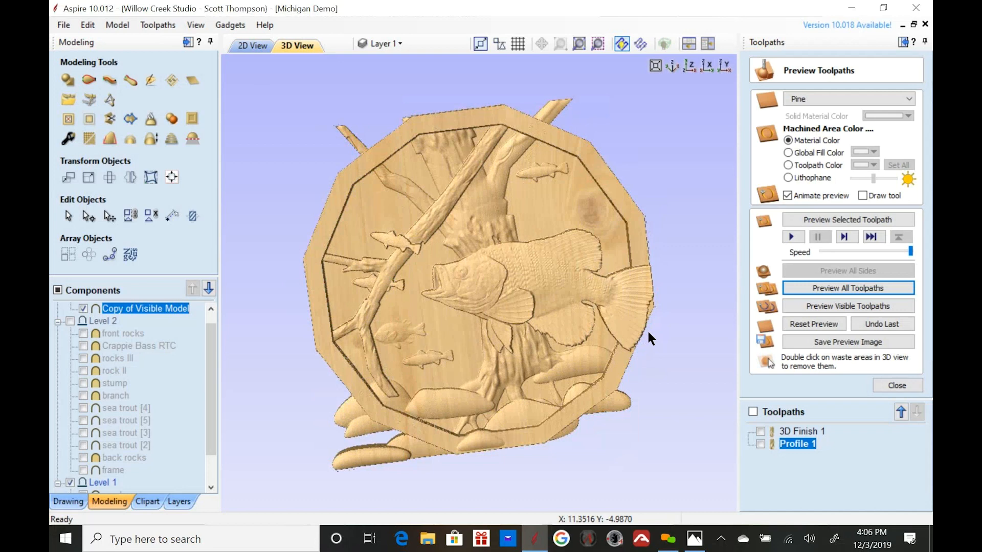
left_click_drag(643, 363, 538, 391)
left_click_drag(455, 422, 481, 390)
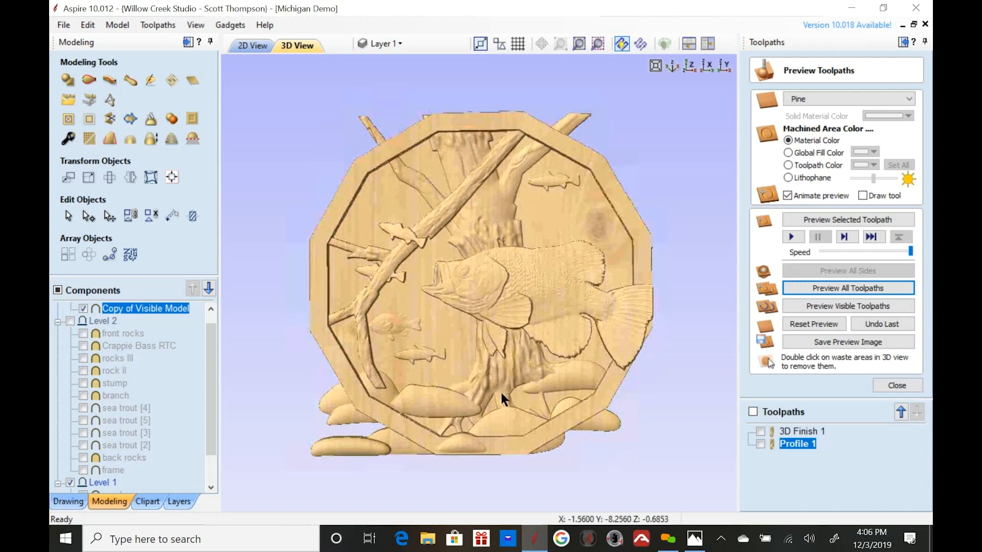